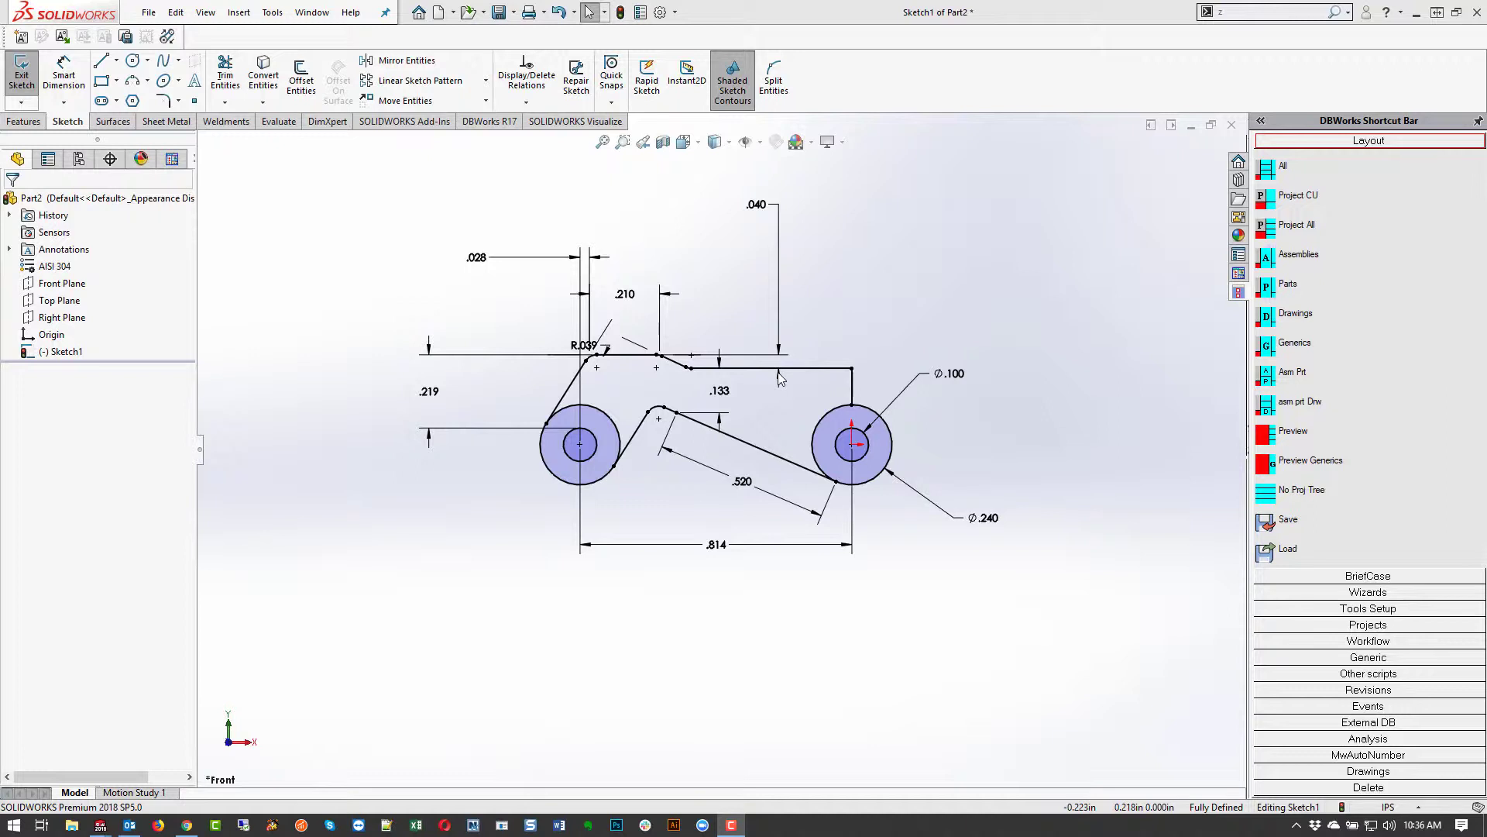
- Power-trim the inner arcs of the two Ø.240 circles to merge them into a single closed arm profile
left_click(225, 77)
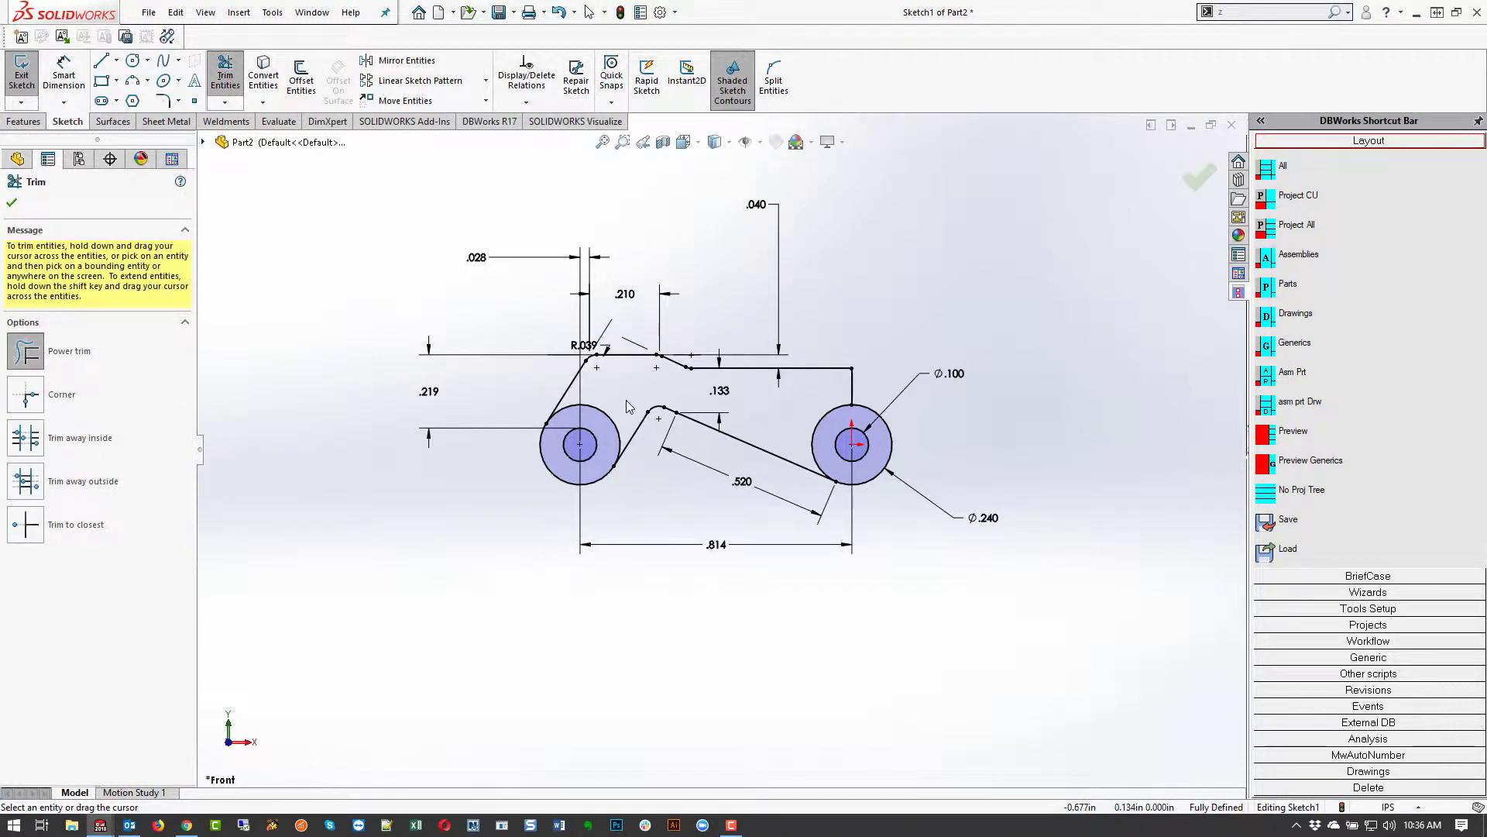
left_click_drag(626, 400, 611, 424)
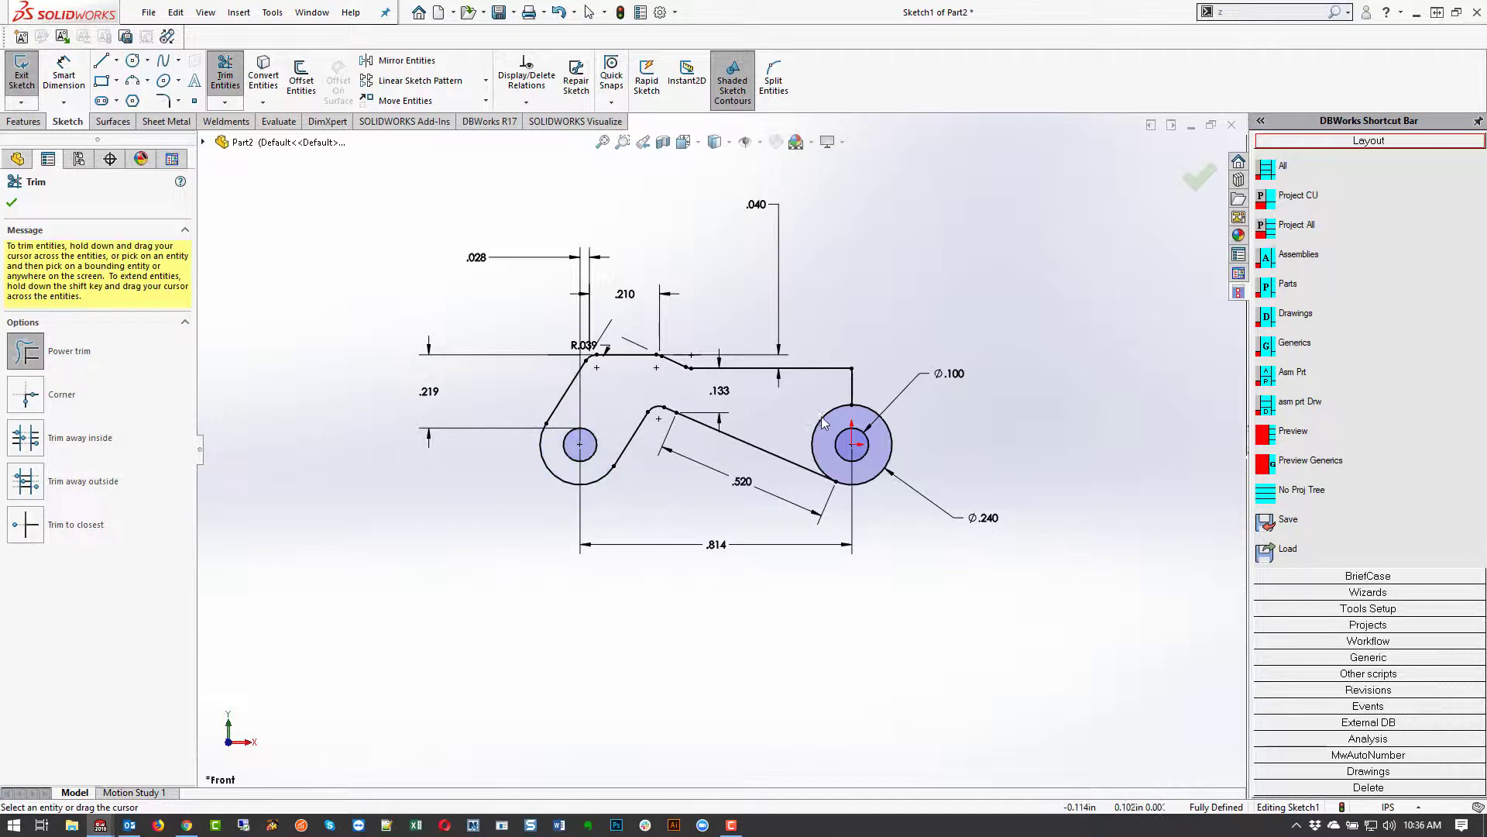
left_click_drag(824, 423, 827, 424)
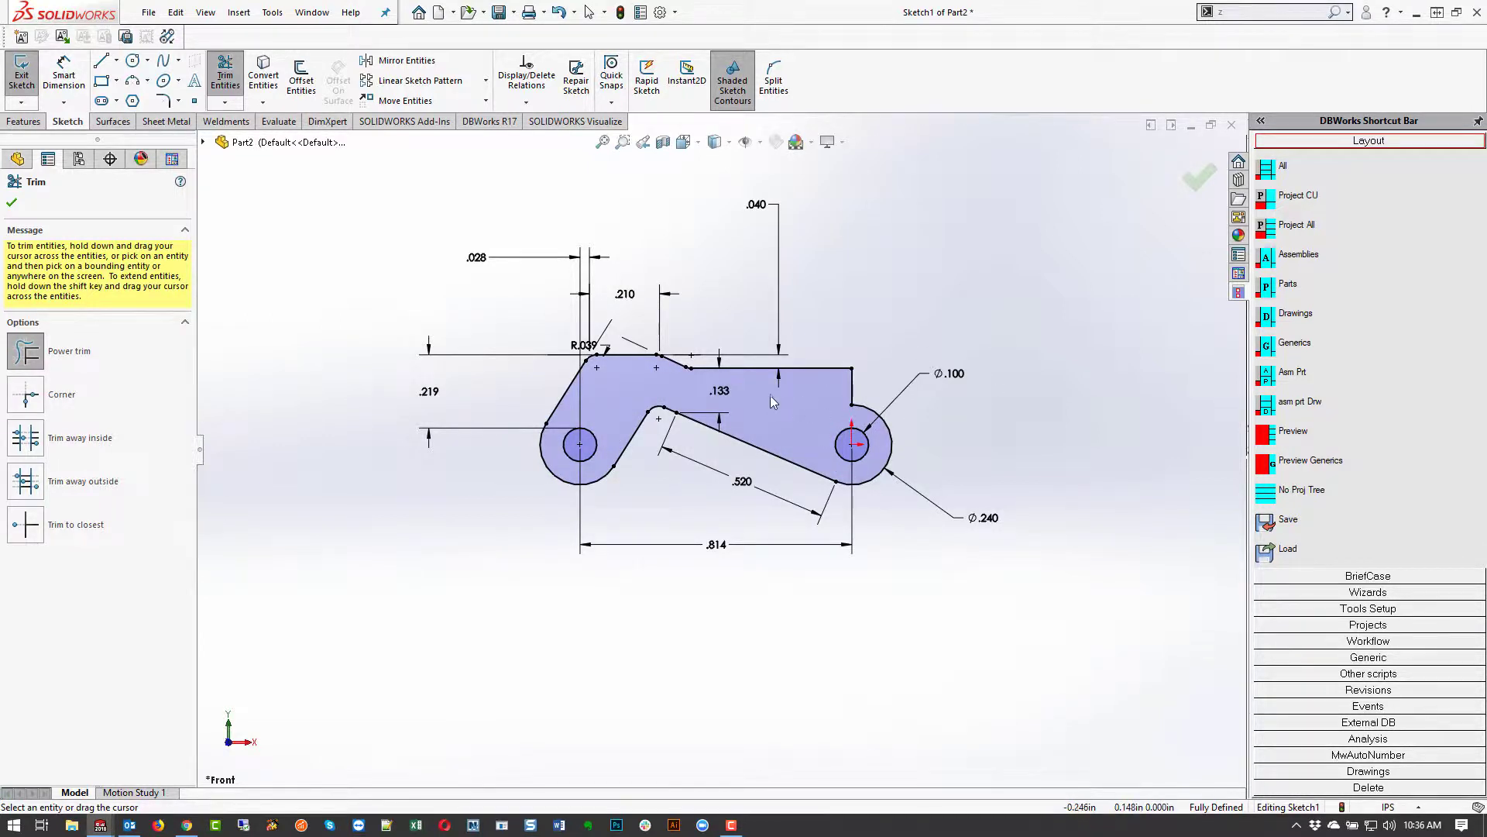
left_click(11, 203)
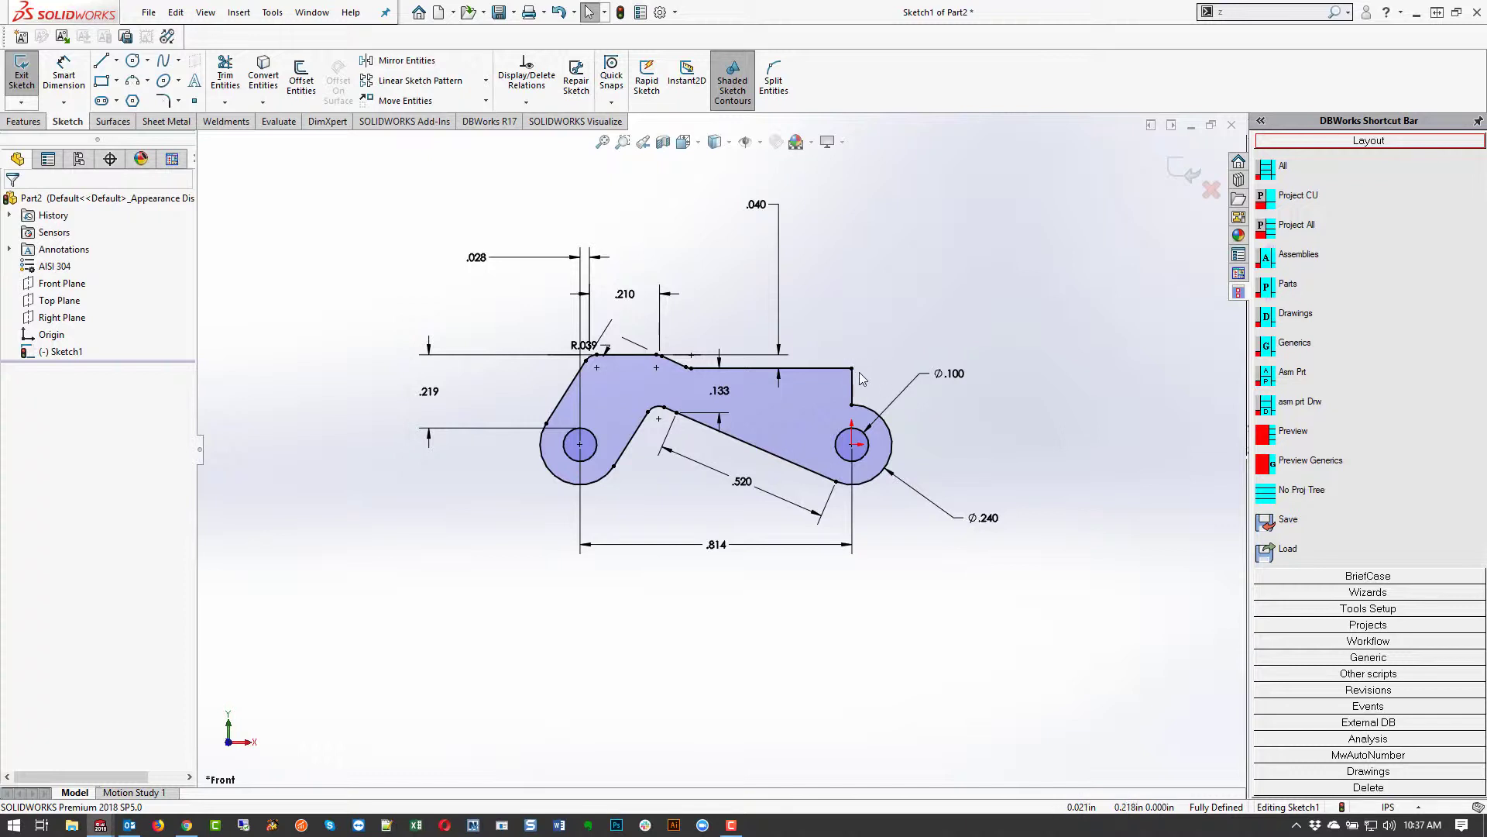
- Extrude the arm profile as a blind boss 0.586 in deep in the reversed direction
left_click(23, 121)
left_click(29, 75)
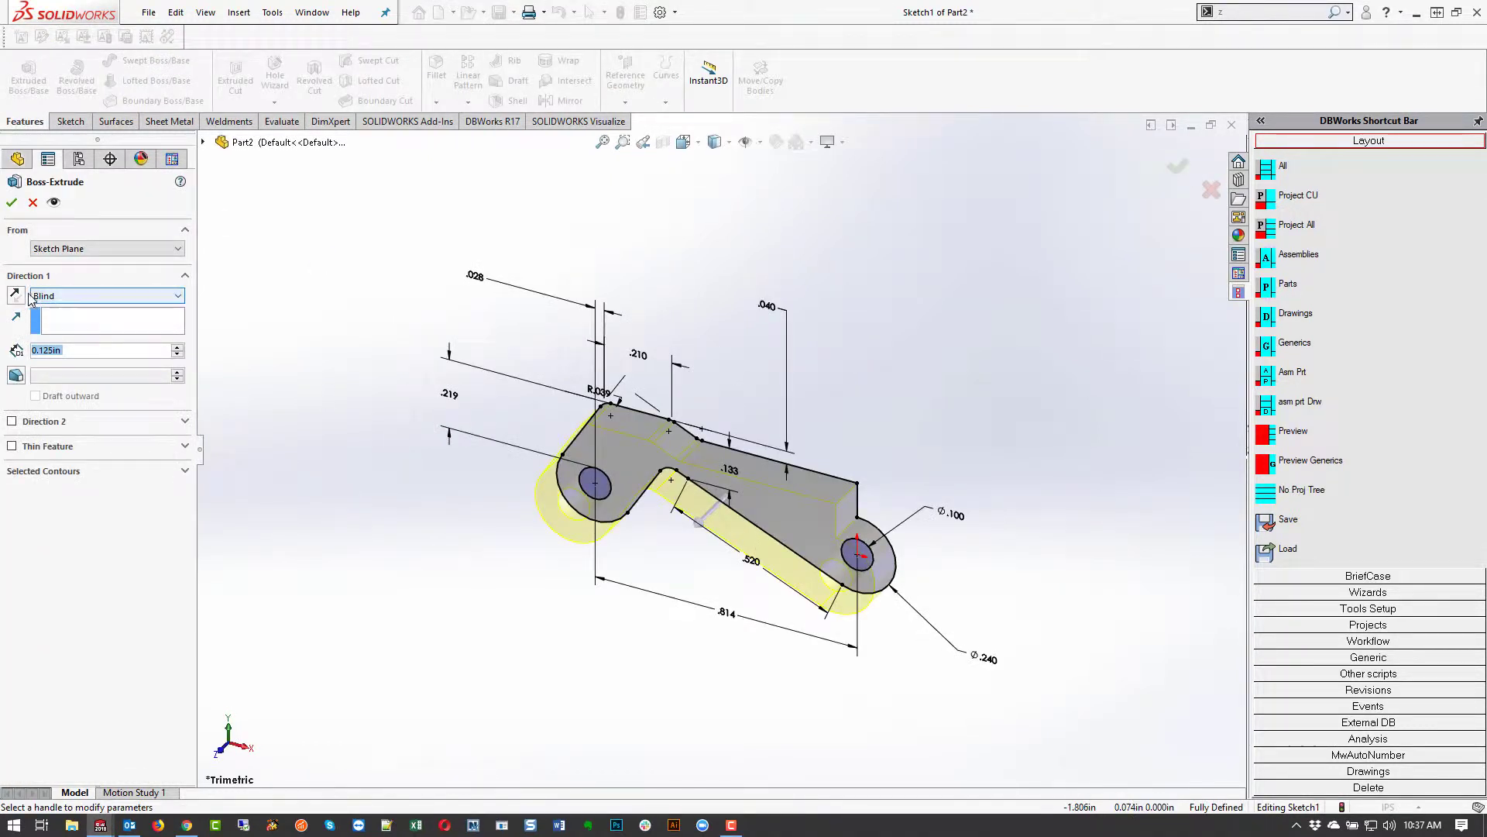
left_click(15, 295)
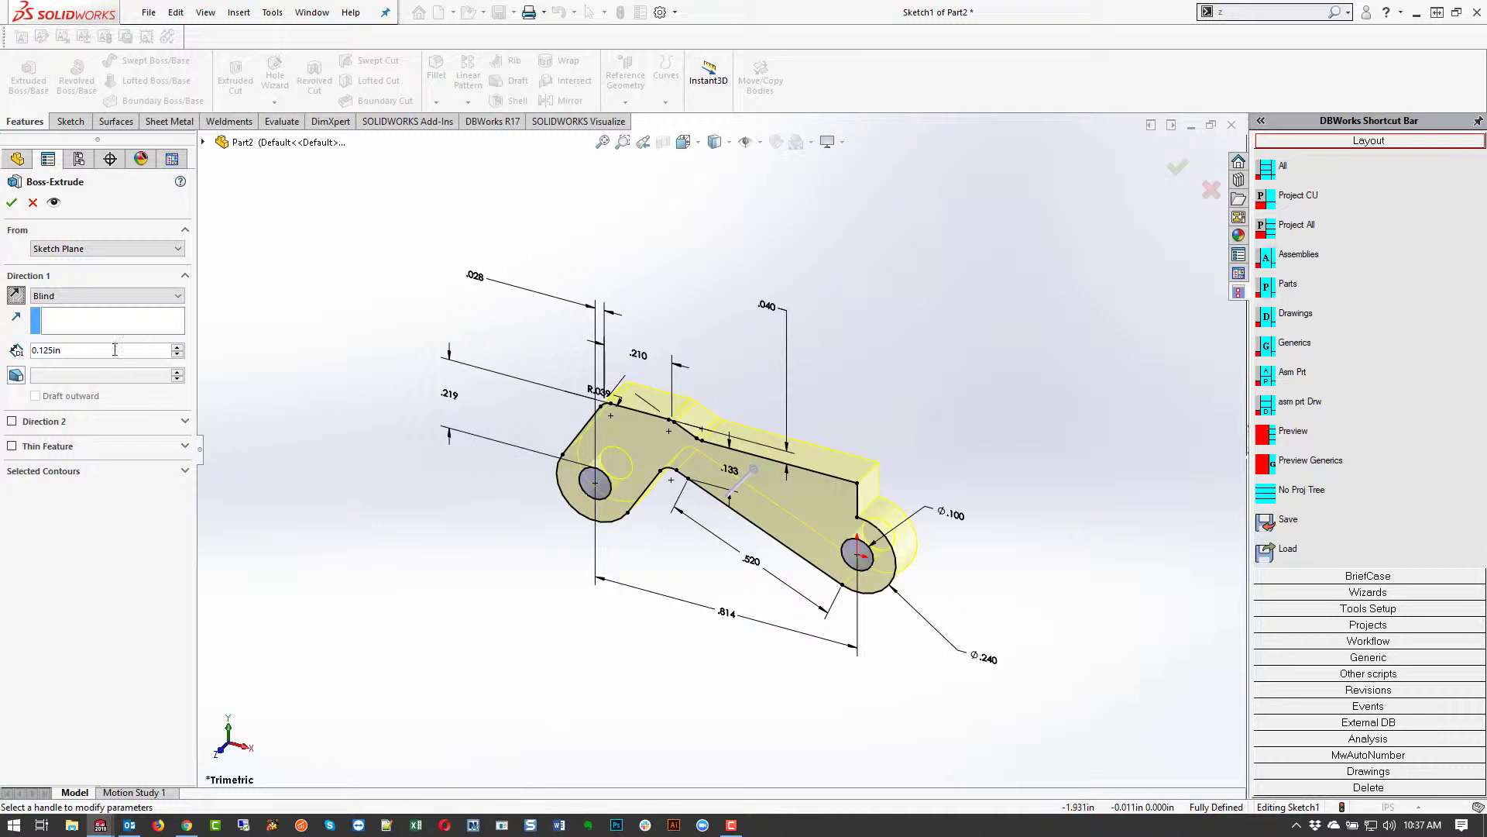
type(".586")
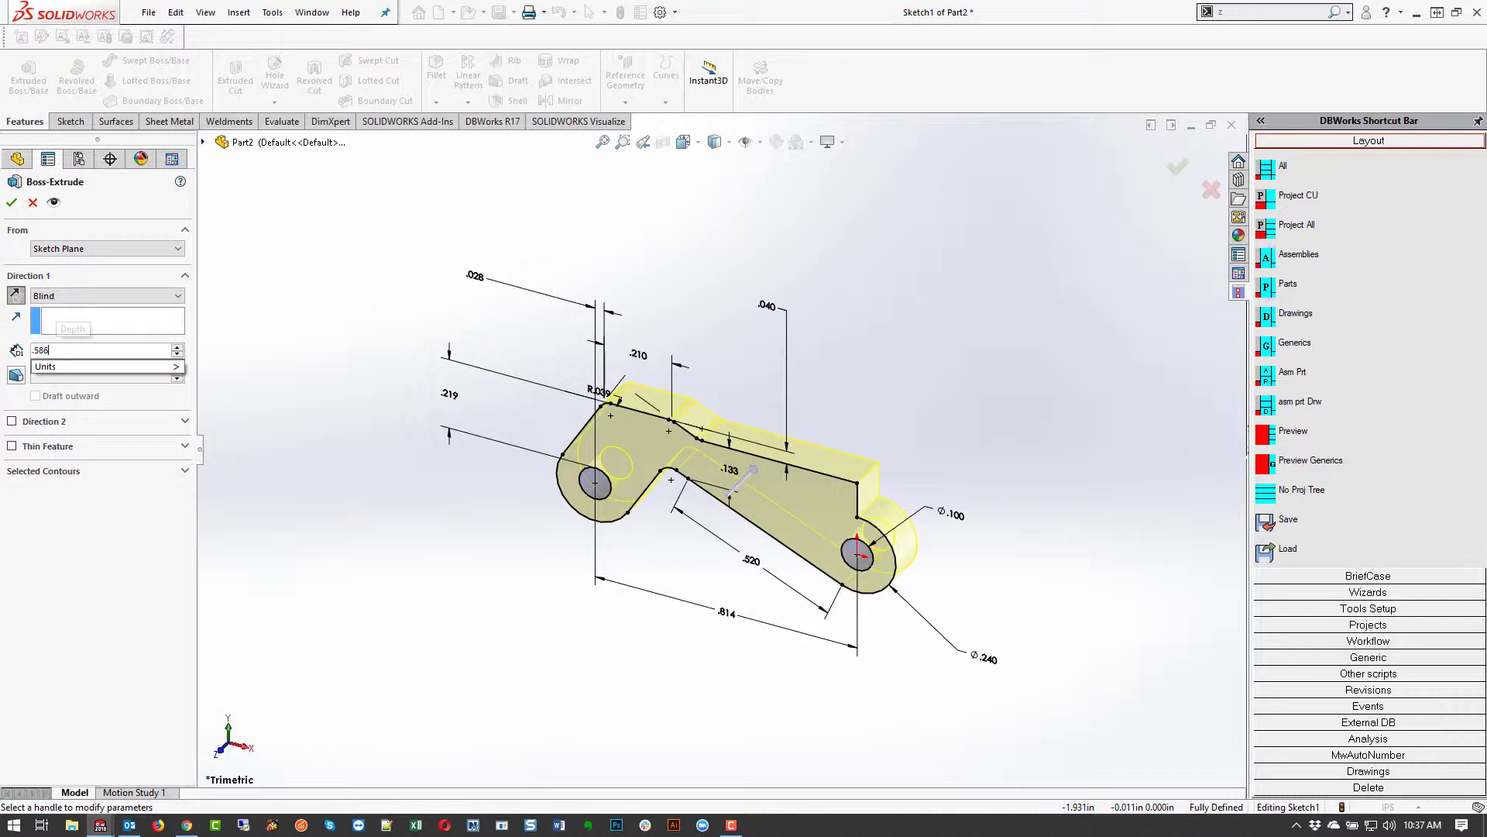
key("Return")
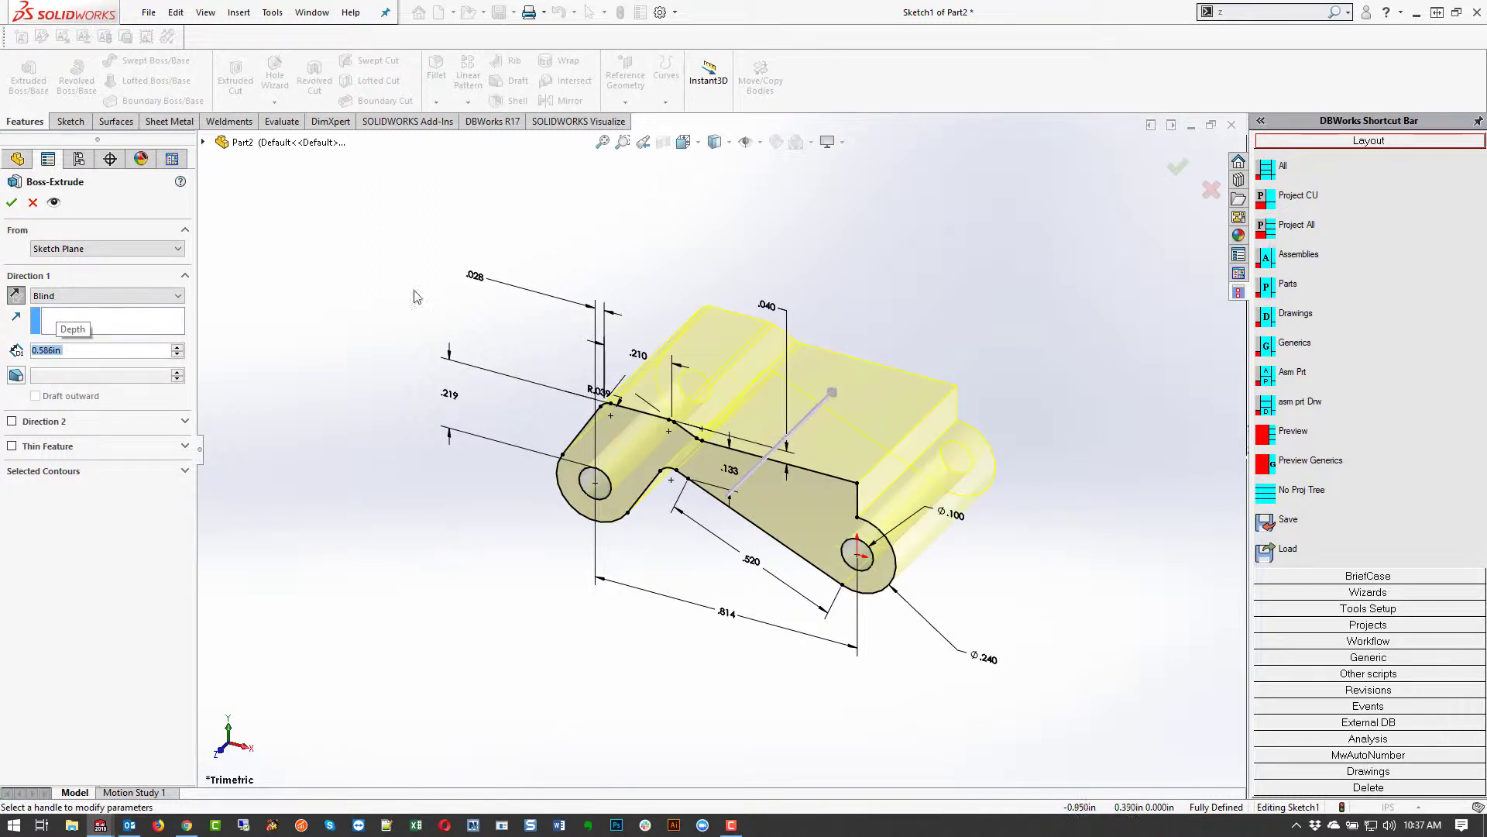
left_click(11, 204)
- Examine the extruded arm from above, in isometric and from the front
middle_click_drag(648, 522, 782, 412)
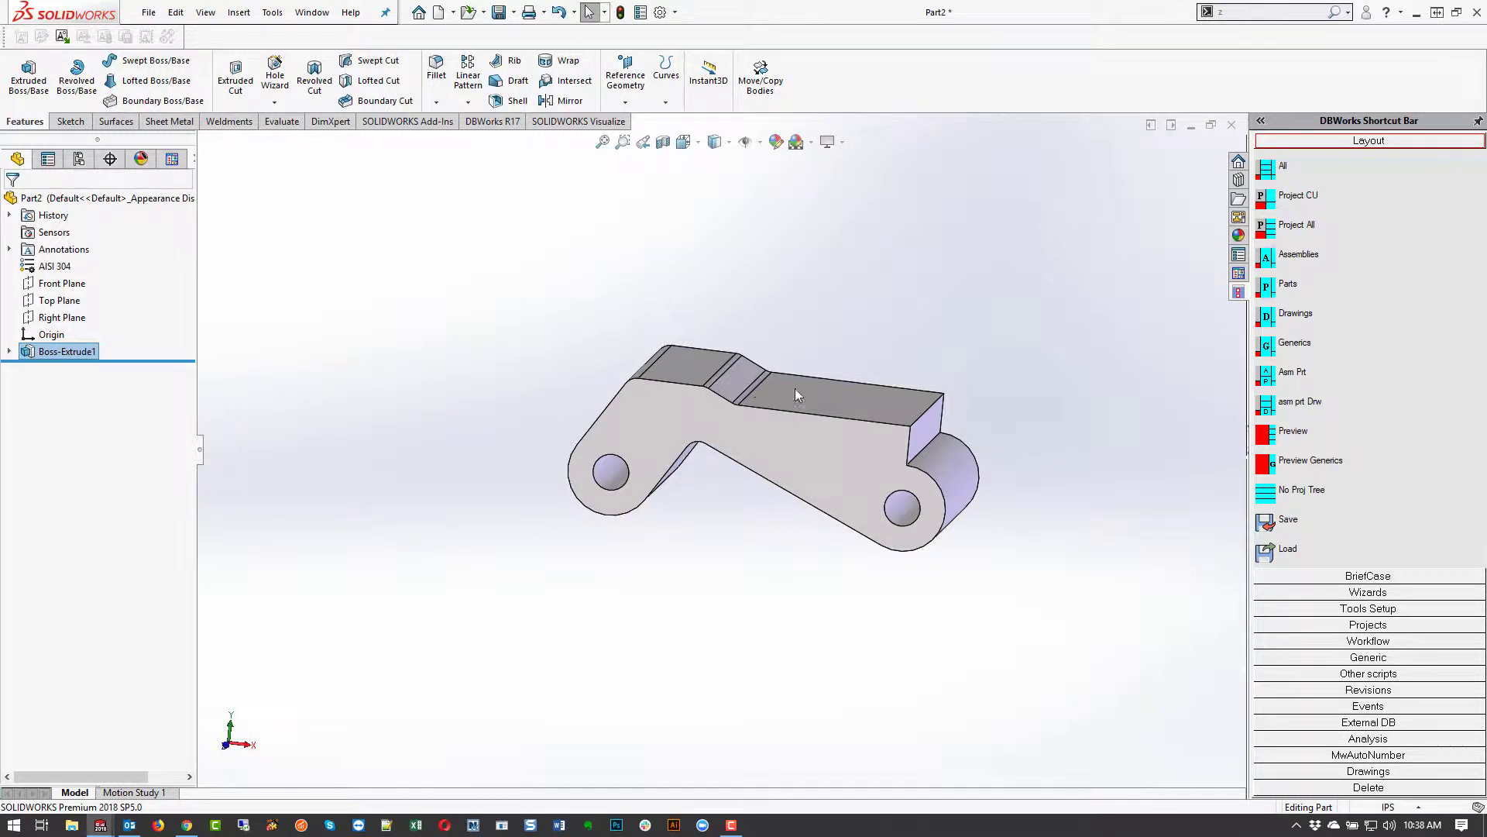
scroll(796, 385, "down", 1)
mouse_move(798, 385)
middle_mouse_down()
mouse_move(824, 319)
mouse_move(810, 402)
middle_mouse_up()
left_click(811, 402)
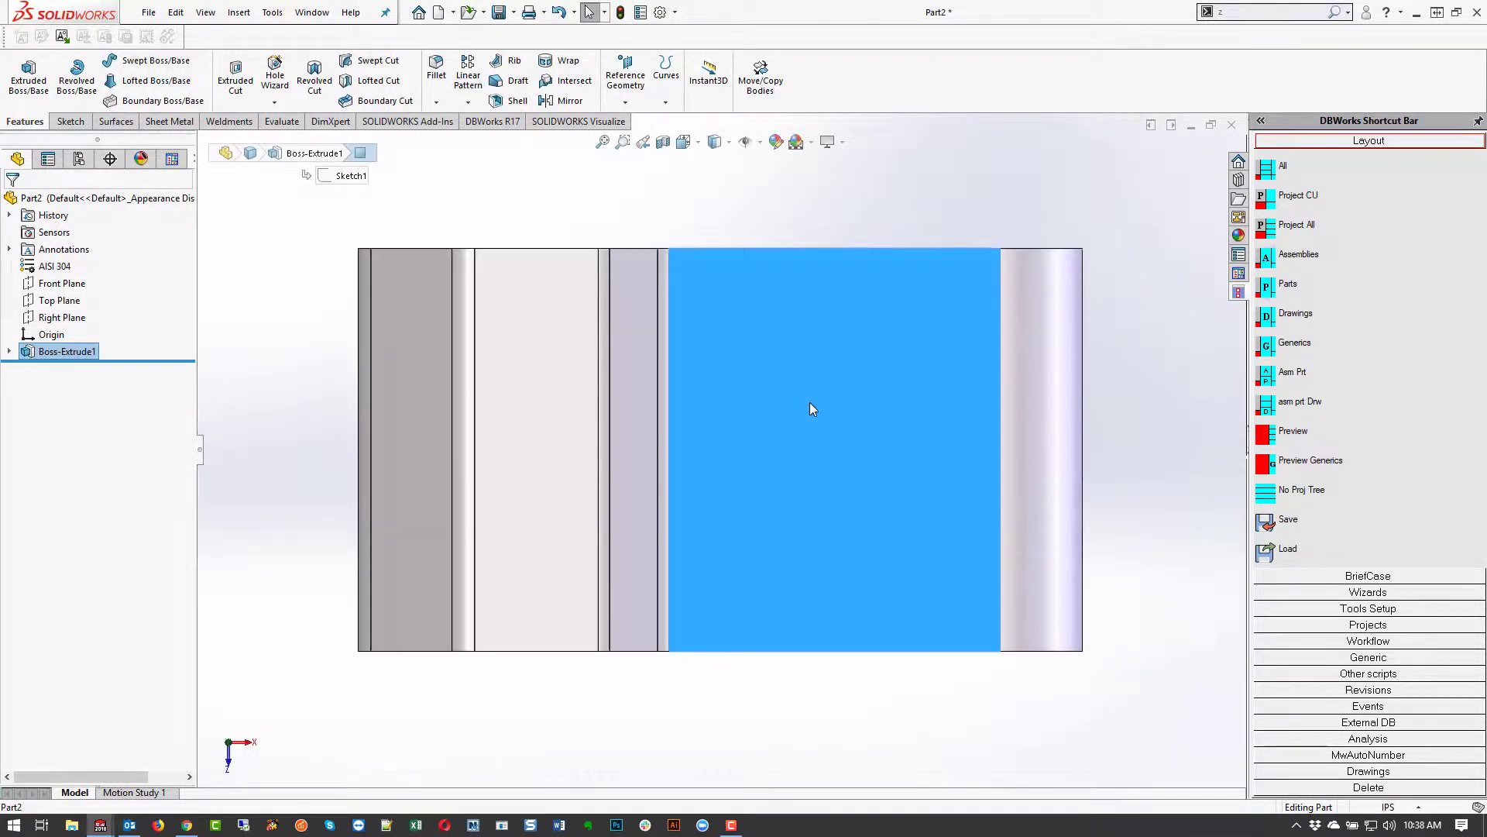
scroll(811, 403, "up", 7)
key("ctrl+7")
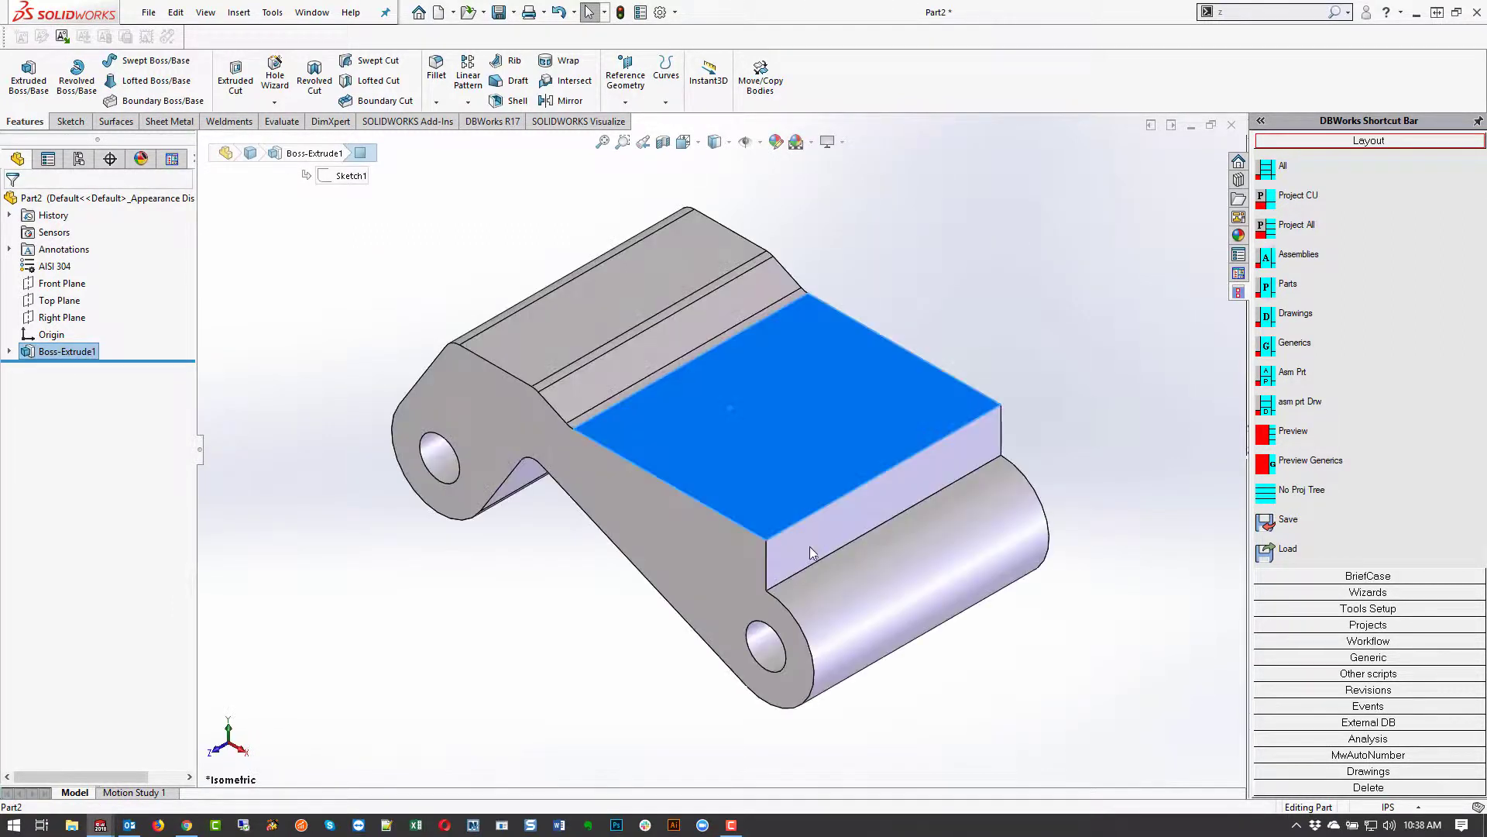
left_click(629, 528)
key("ctrl+8")
left_click(703, 632)
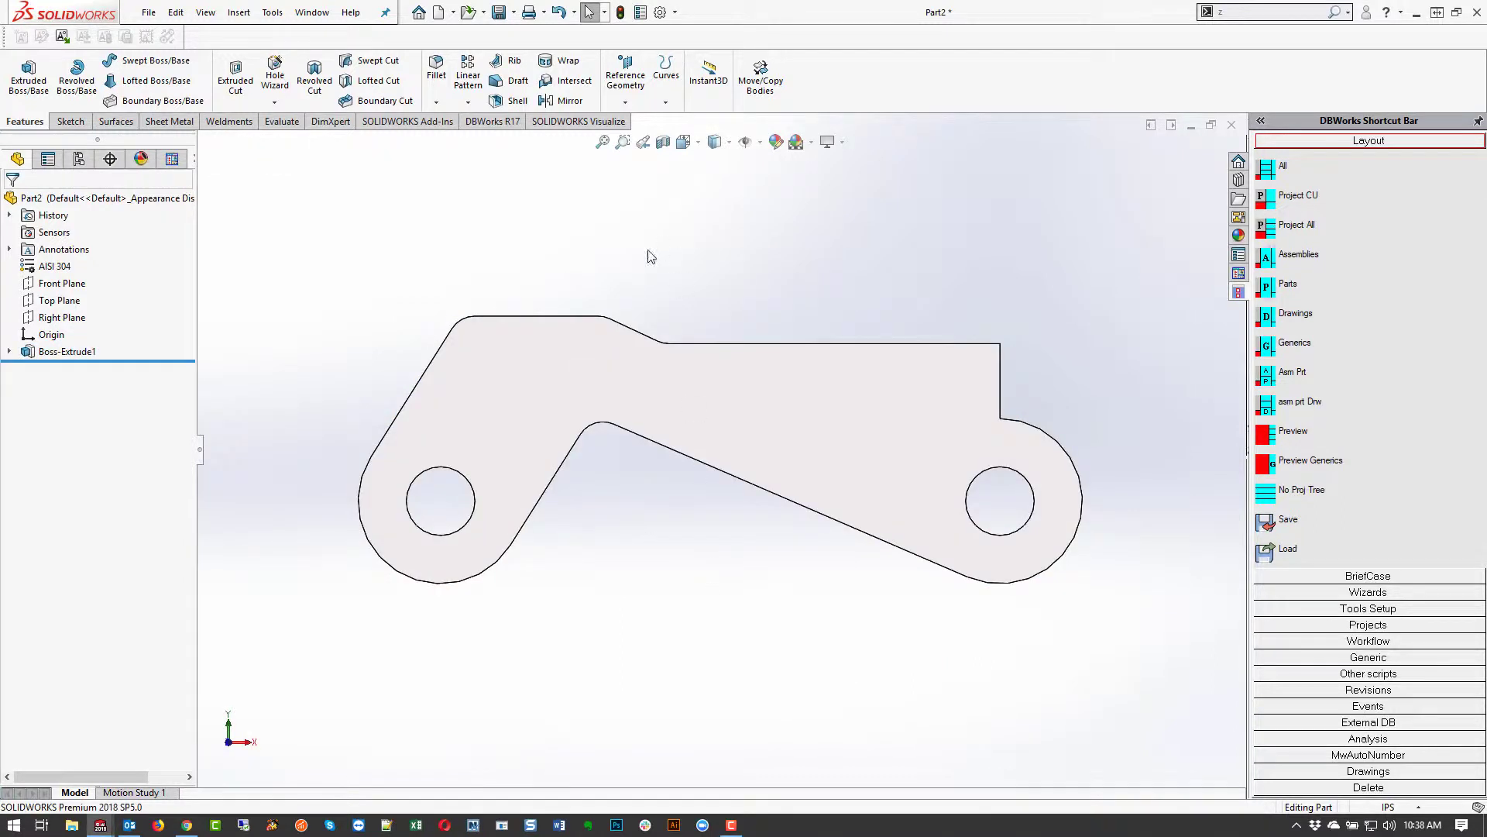
key("ctrl+7")
- Start a sketch on the raised flat top face and draw a corner rectangle about 0.55 by 0.25 in across the part
left_click(605, 341)
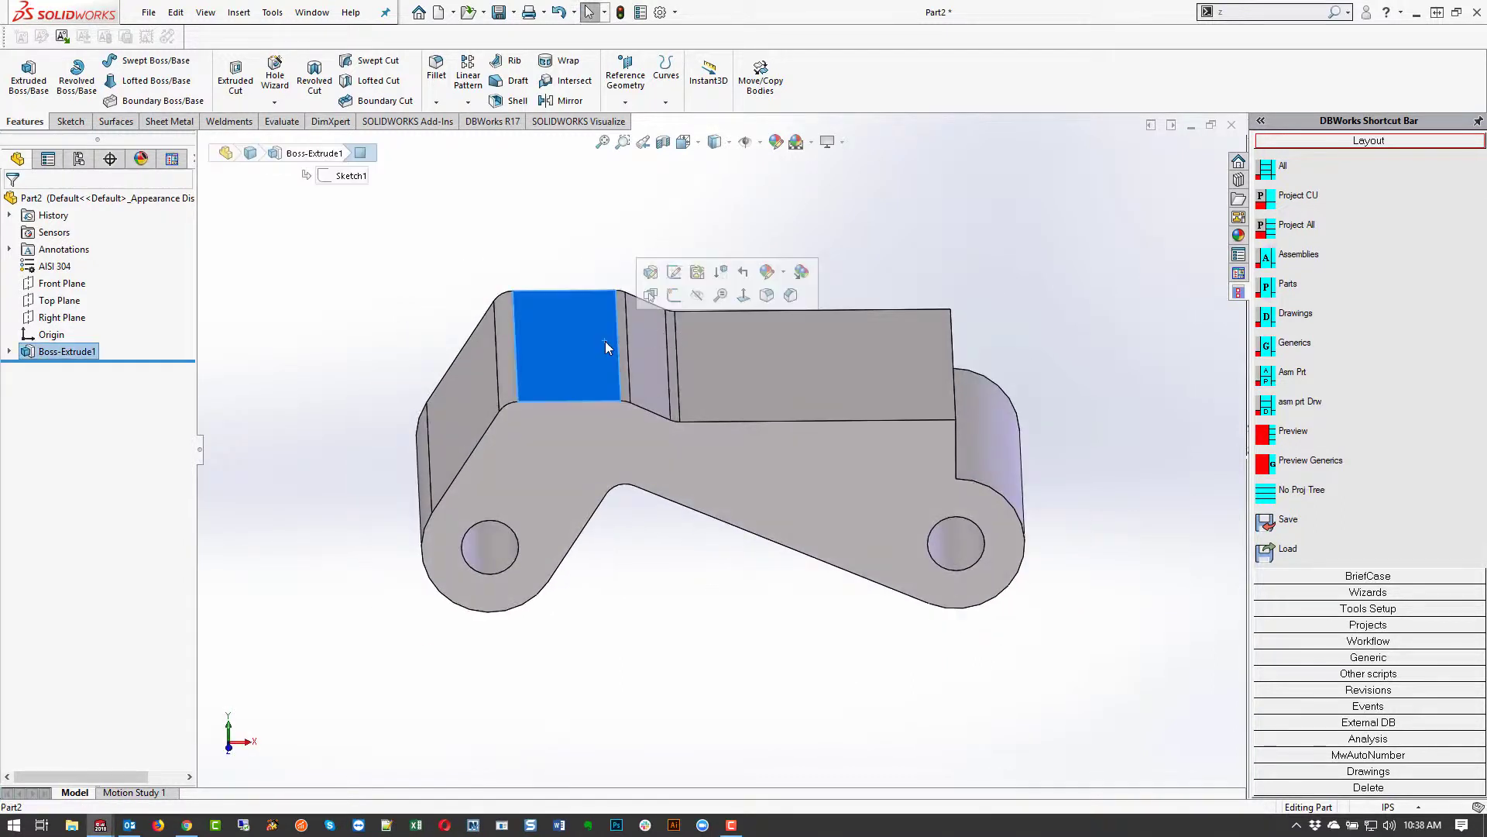
left_click(674, 296)
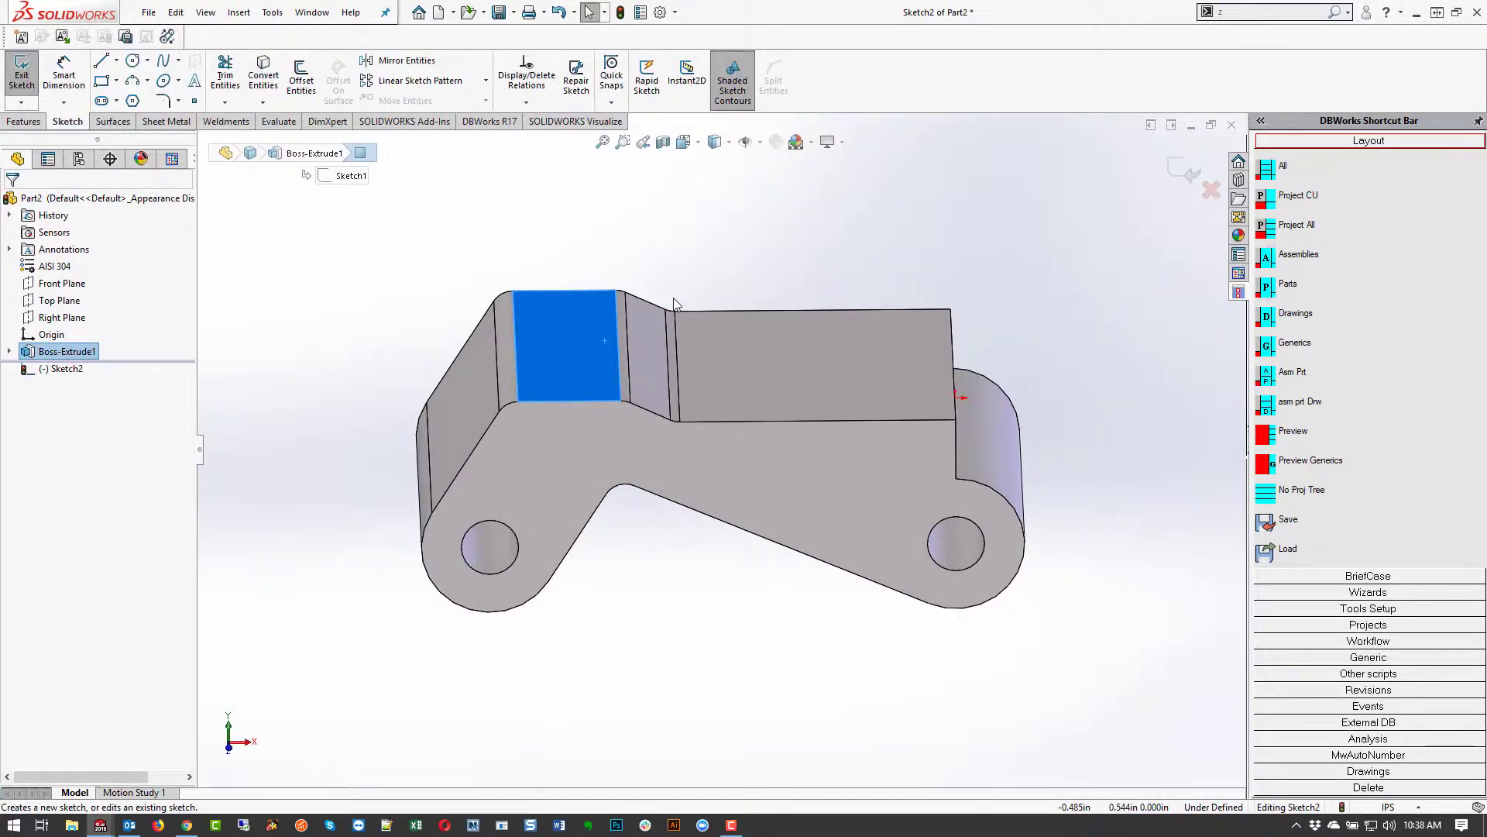
left_click(100, 81)
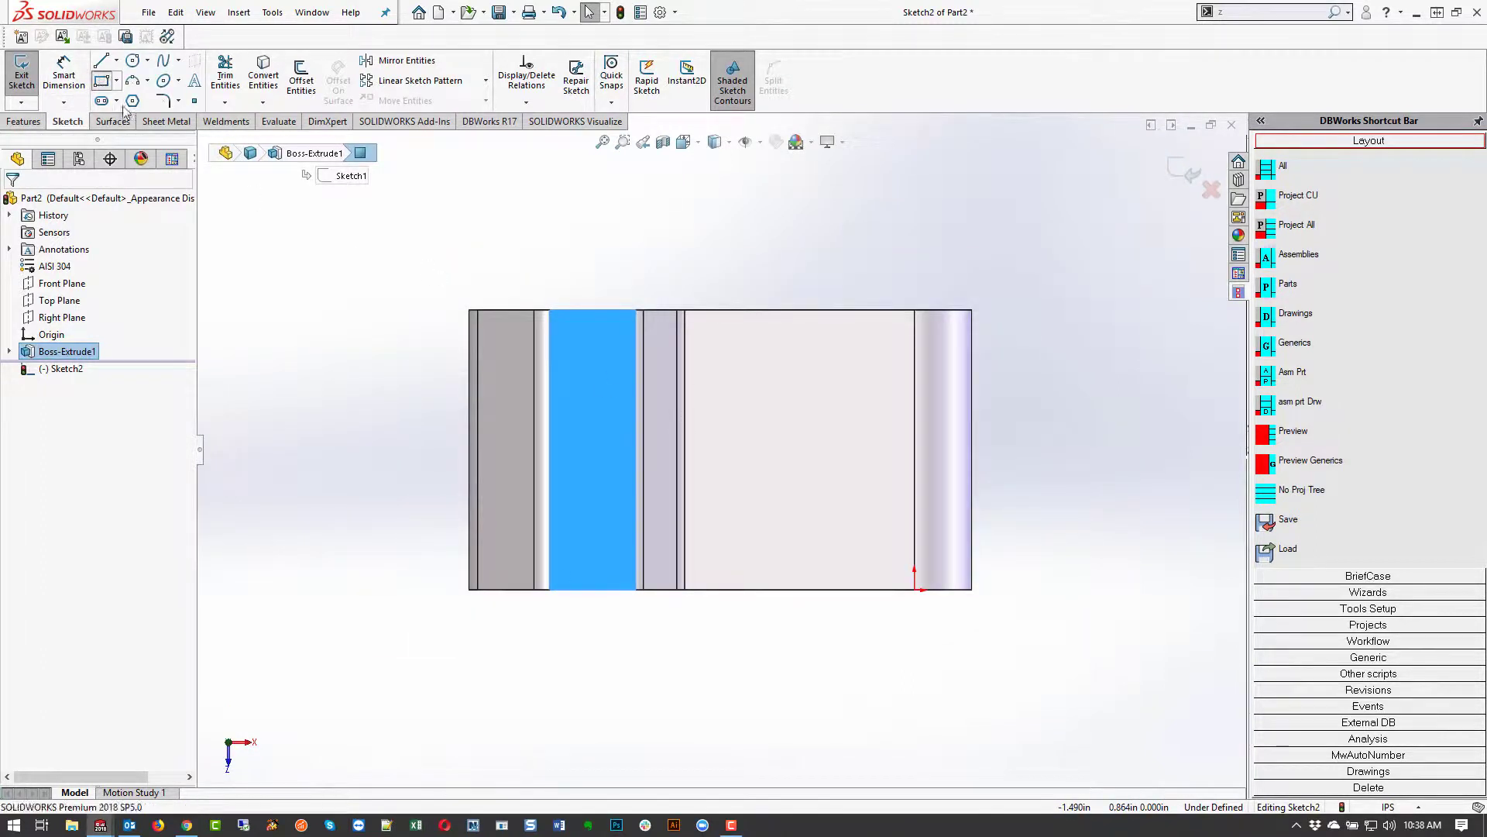
left_click(586, 391)
left_click(849, 511)
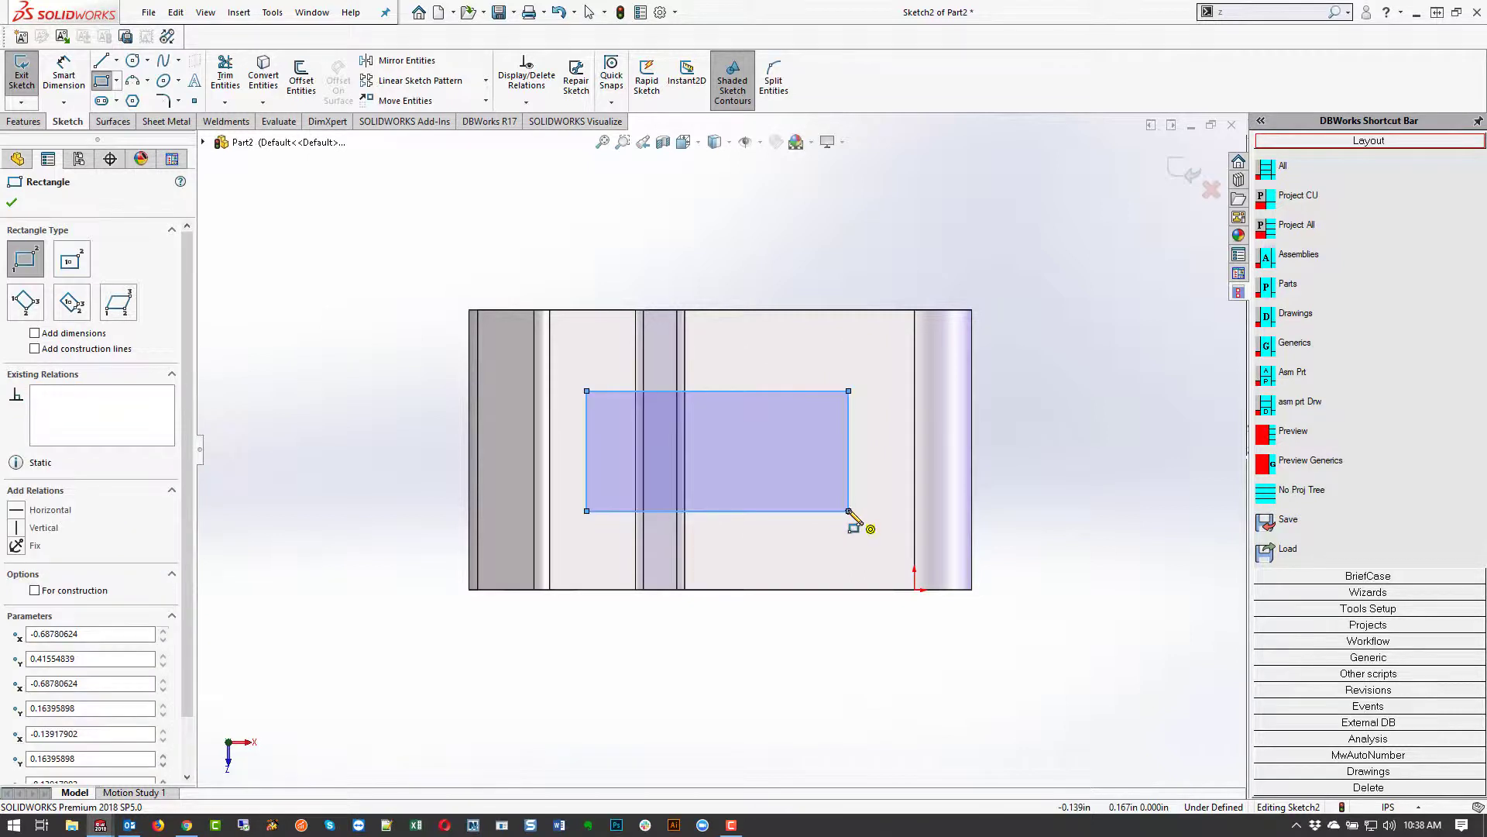
key("Escape")
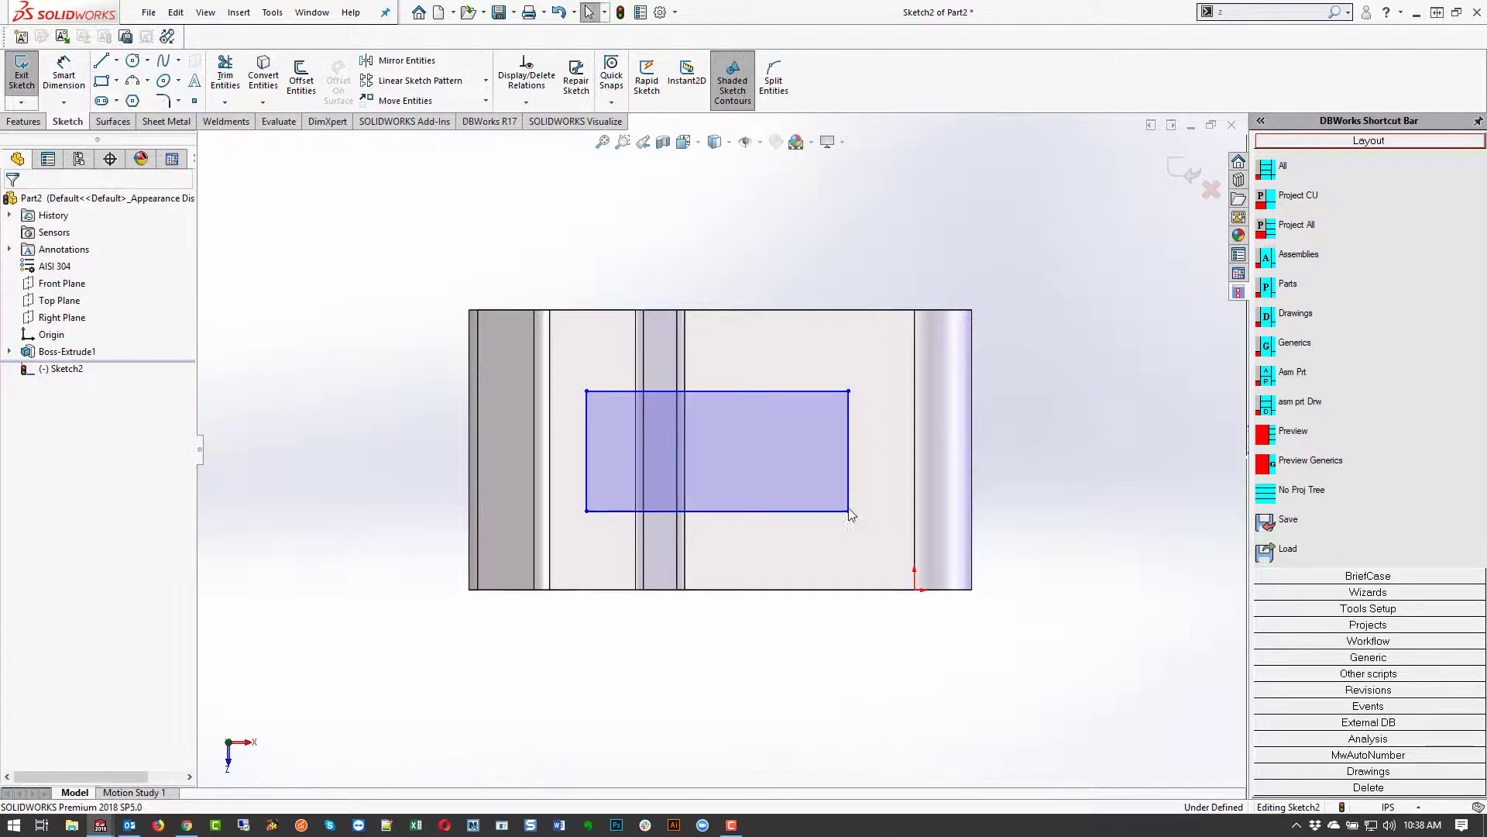
- Draw a vertical centerline from the midpoint of the rectangle's upper side to the part's upper edge
left_click(117, 62)
left_click(135, 92)
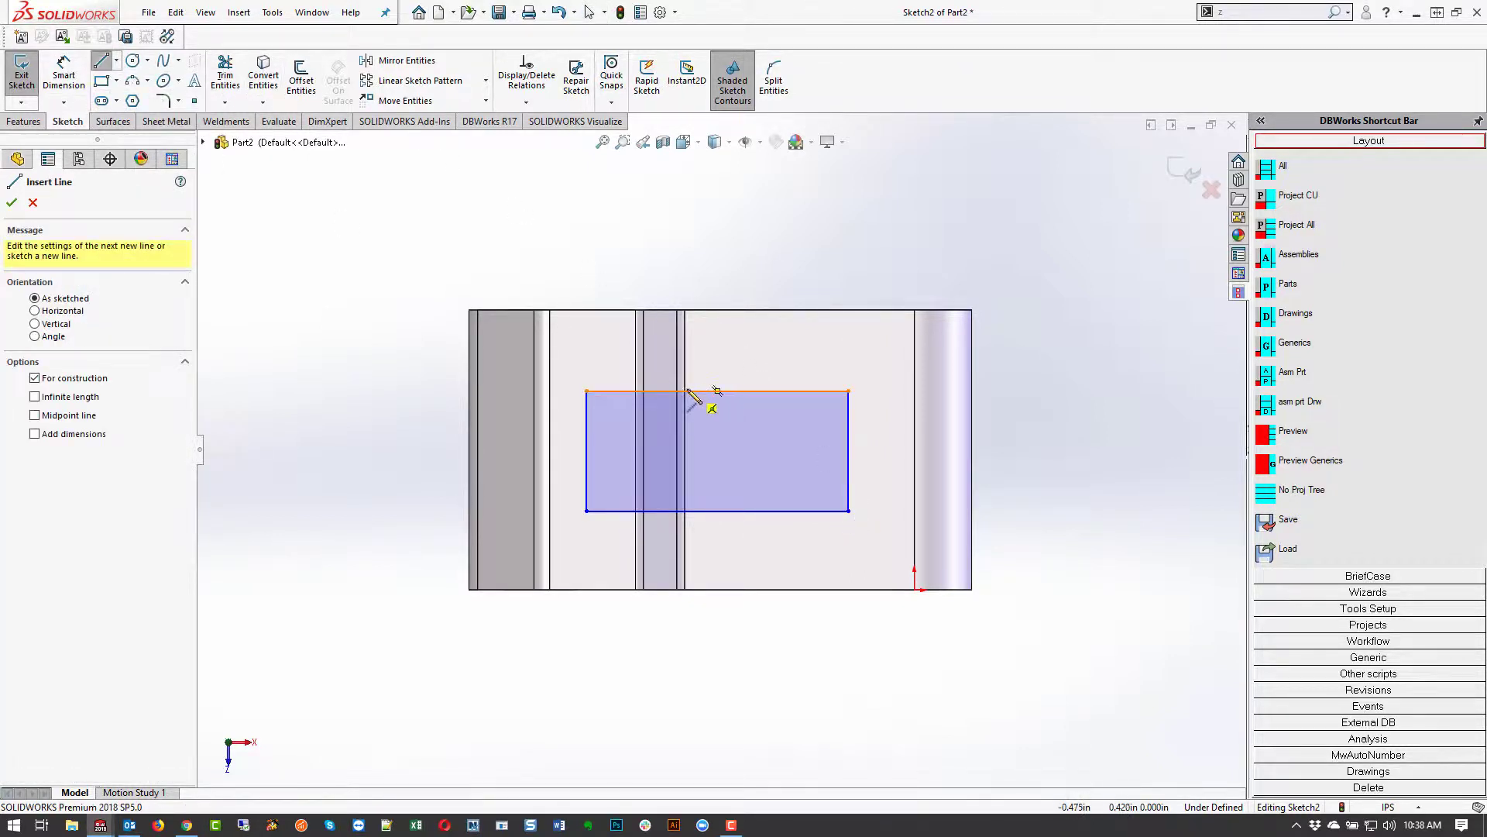
left_click(718, 391)
left_click(717, 308)
key("Escape")
- Draw a vertical centerline from the midpoint of the rectangle's lower side to the part's lower edge
left_click(117, 61)
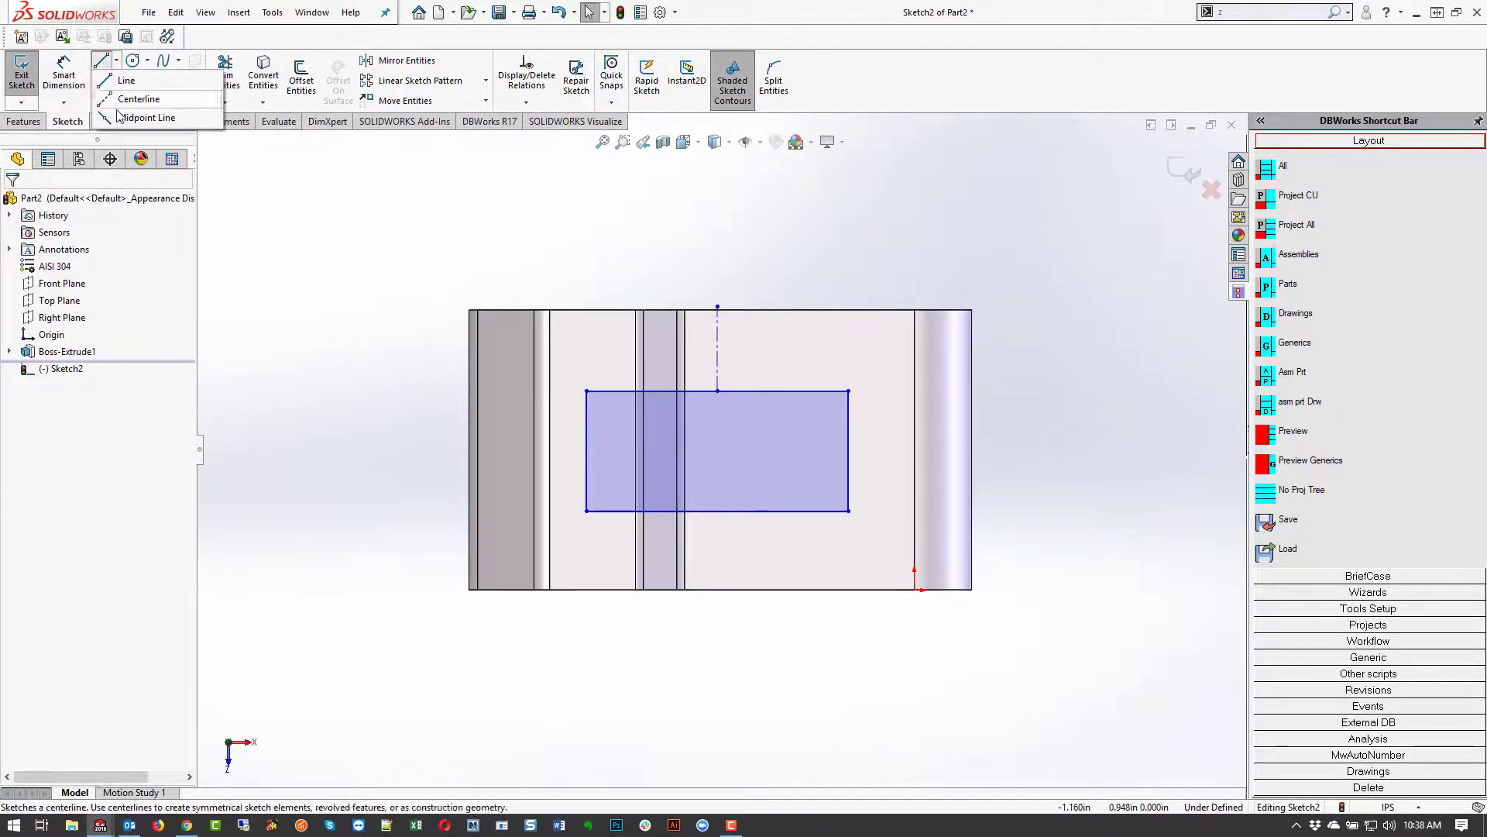
left_click(136, 91)
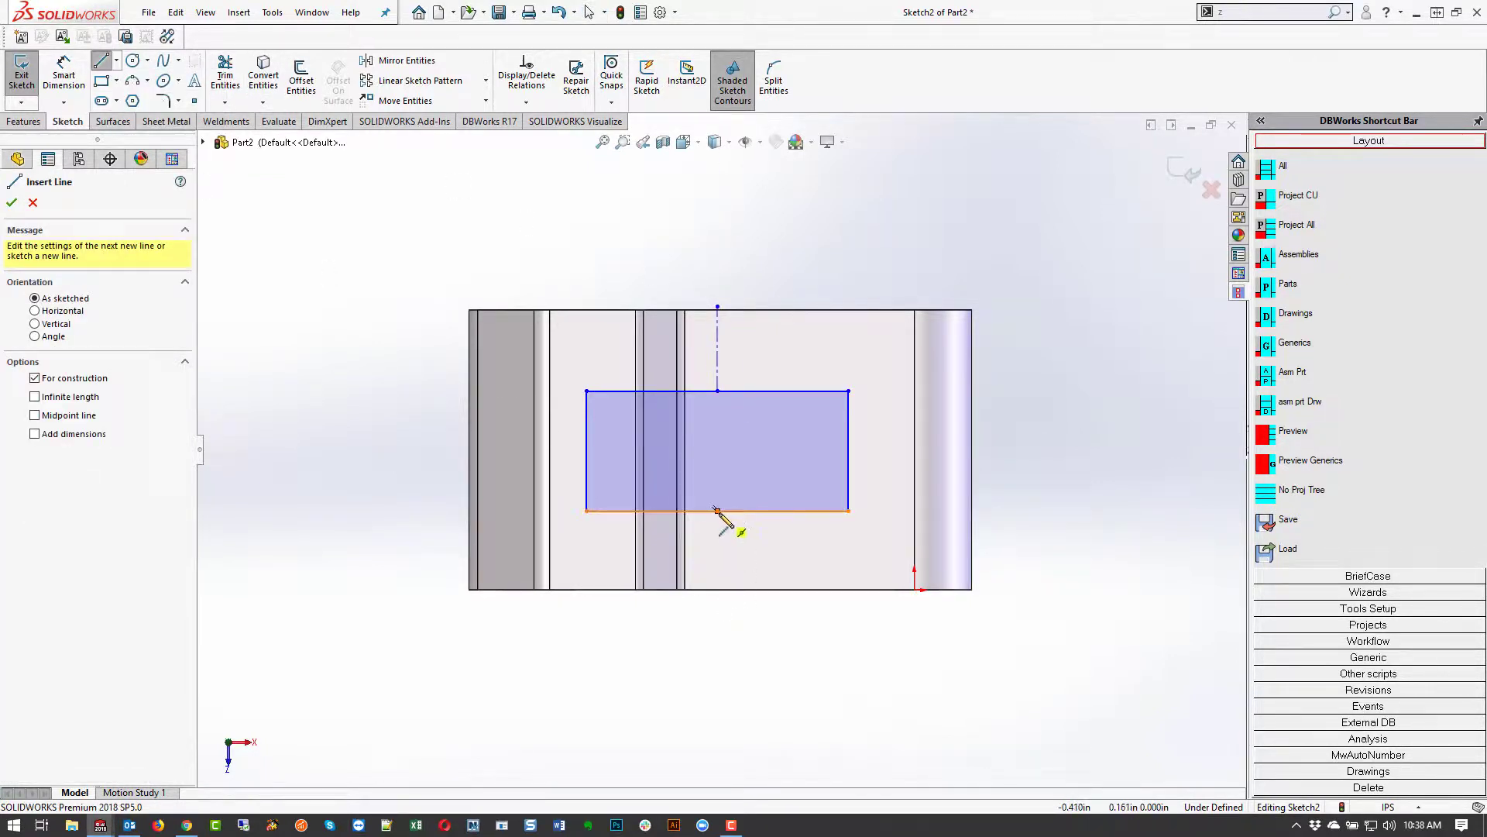
left_click(717, 550)
left_click(733, 591)
key("Escape")
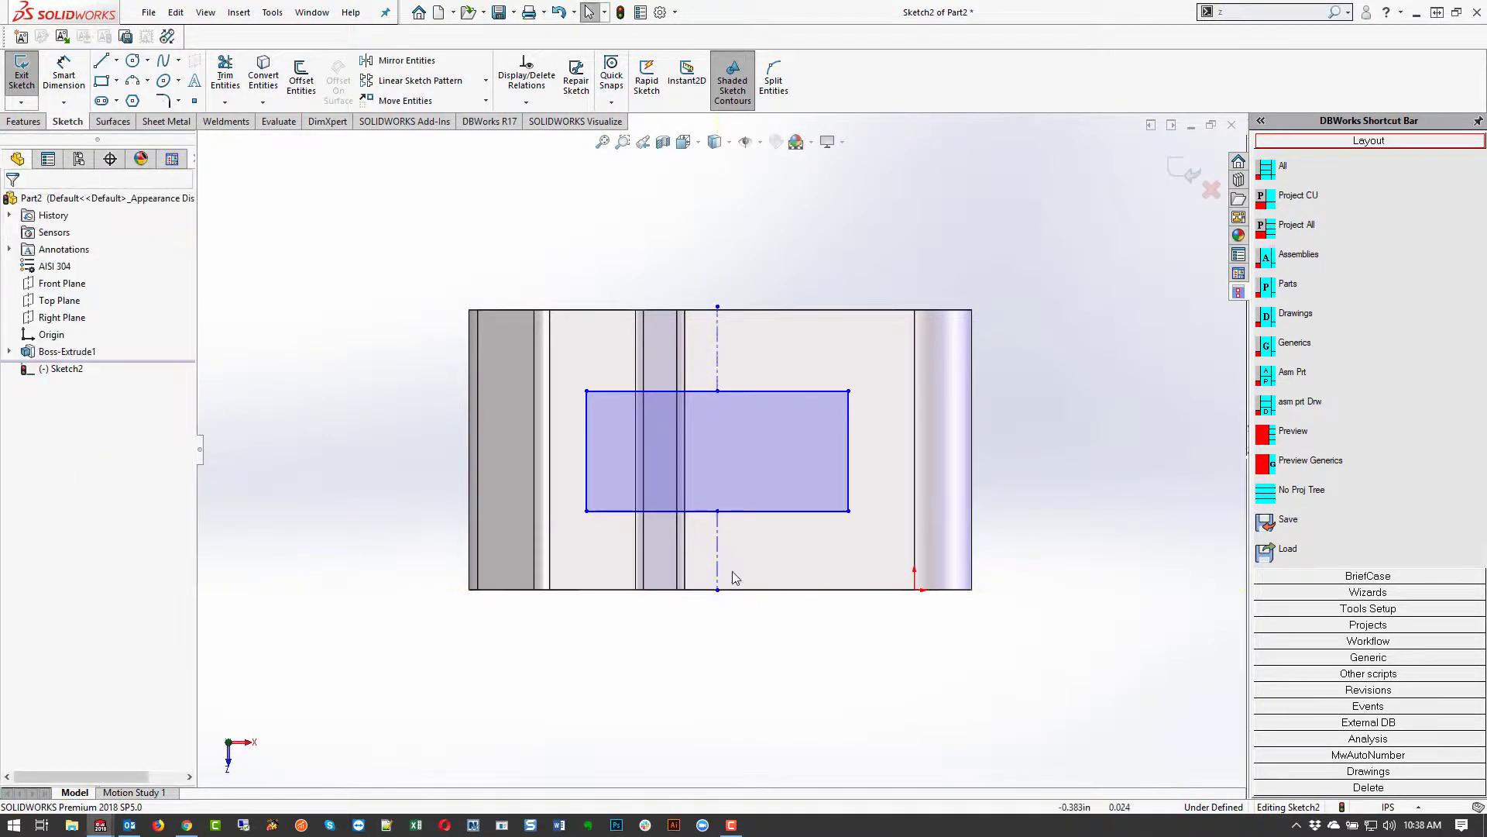
- Add an Equal relation between the two vertical centerlines
left_click(718, 553)
left_click(719, 351, "ctrl")
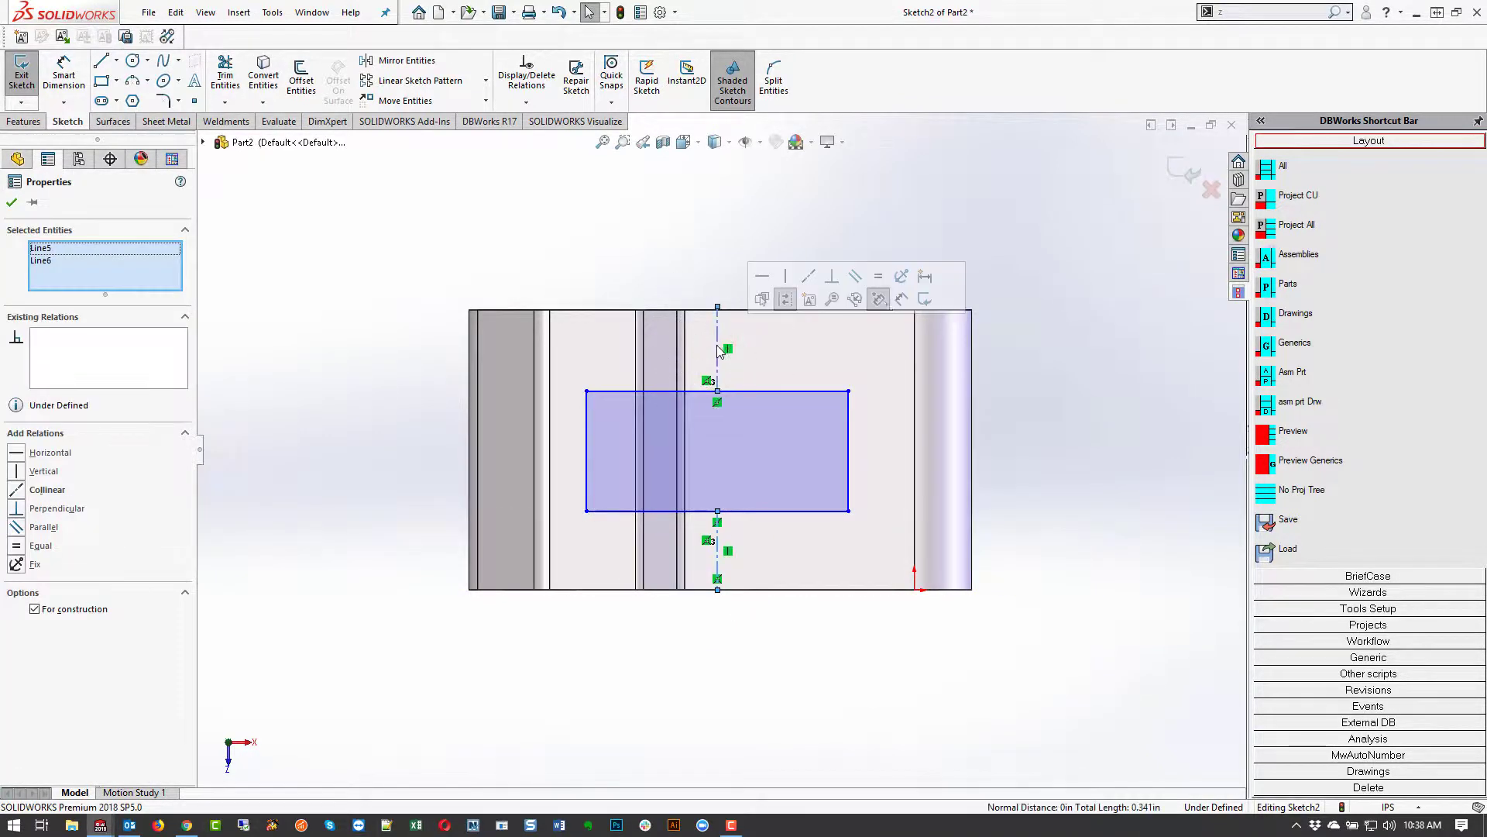
left_click(879, 281)
left_click(667, 226)
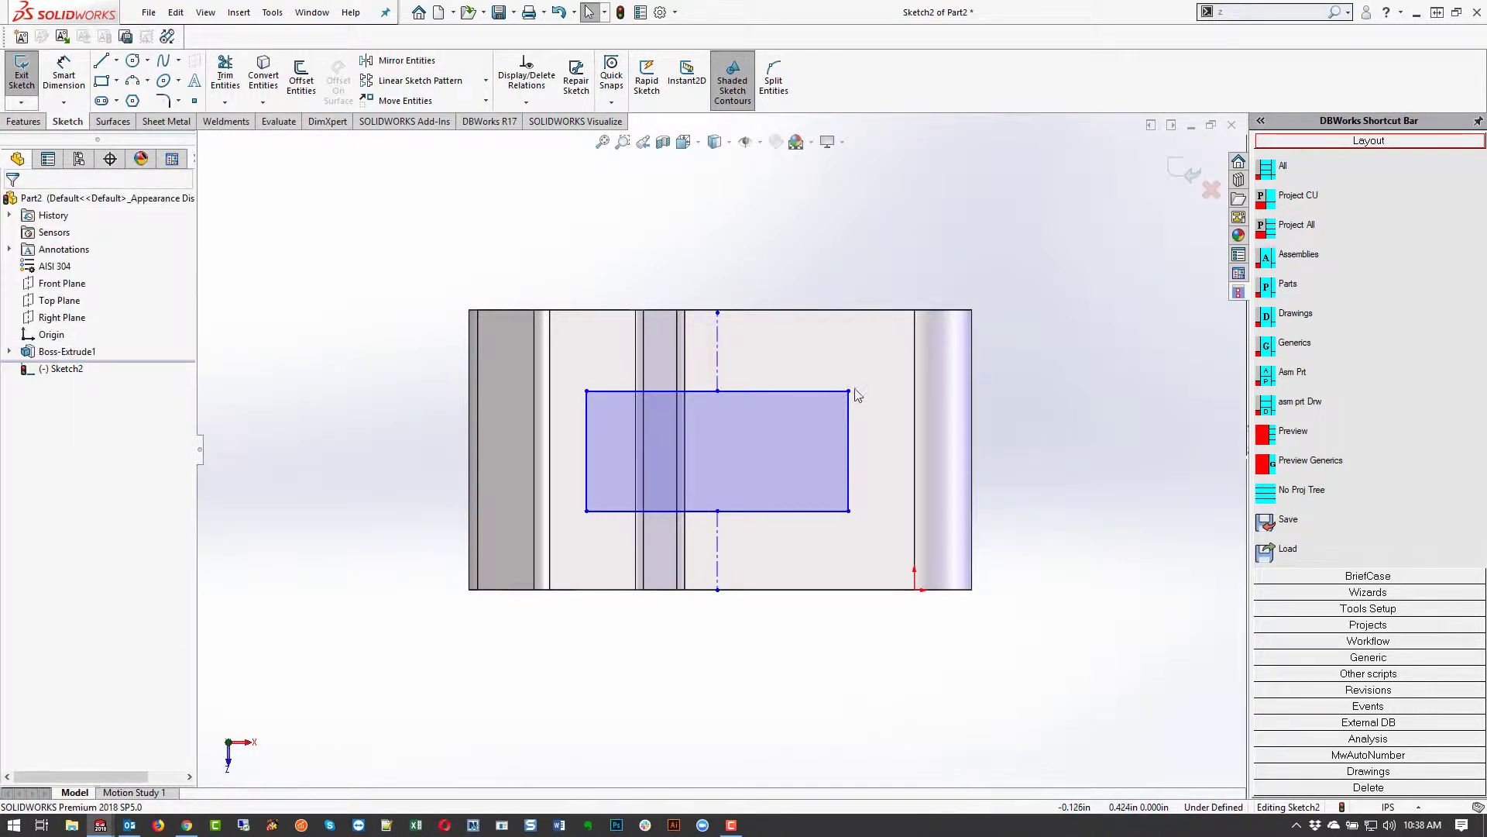
- Make the upper centerline's free endpoint coincident with the part's upper edge, and test the rectangle's centering by moving its corner
left_click_drag(849, 392, 849, 377)
left_click(718, 298)
left_click(741, 310, "ctrl")
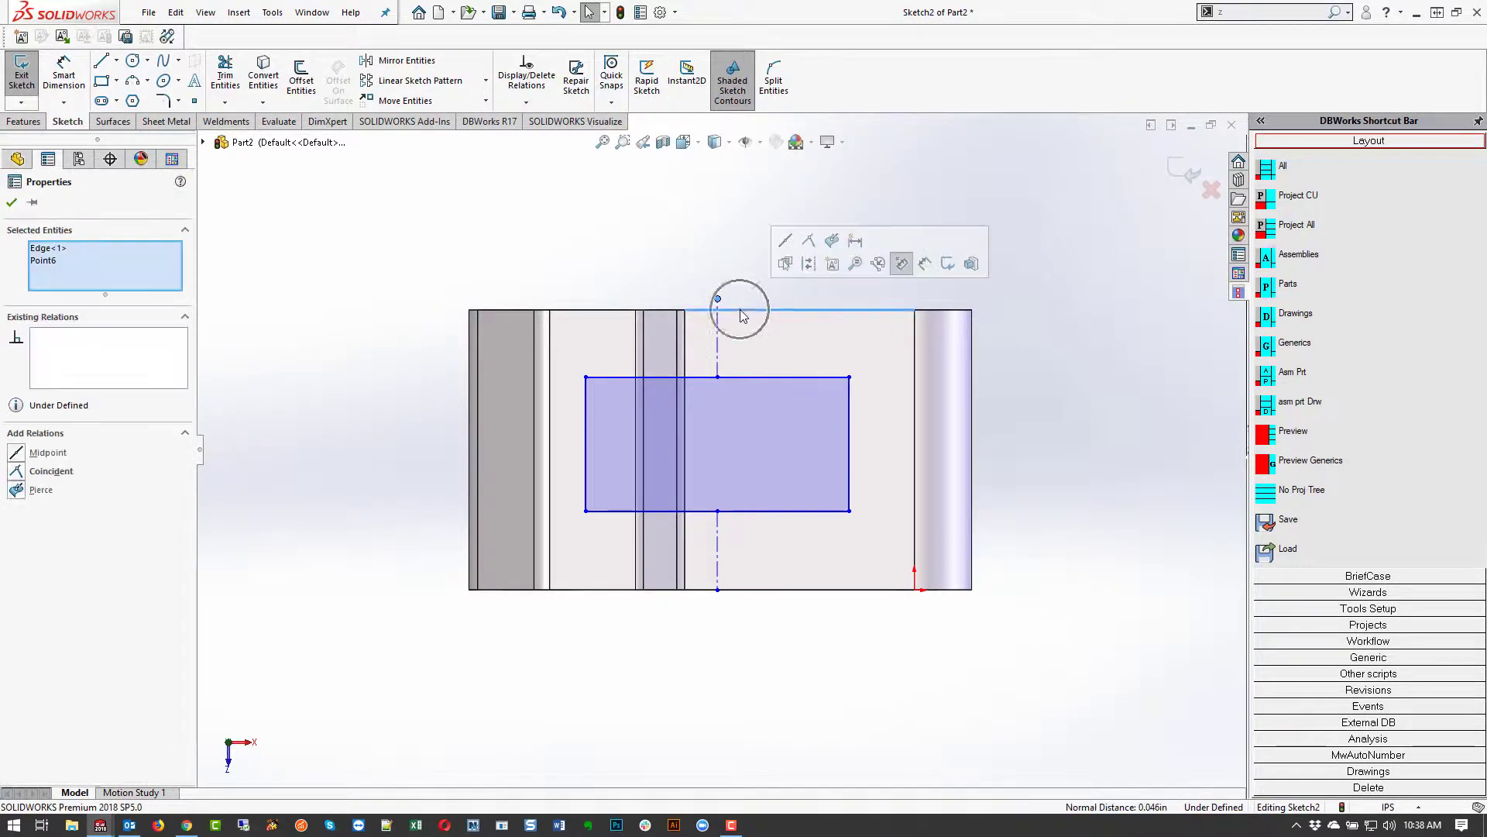
left_click(811, 248)
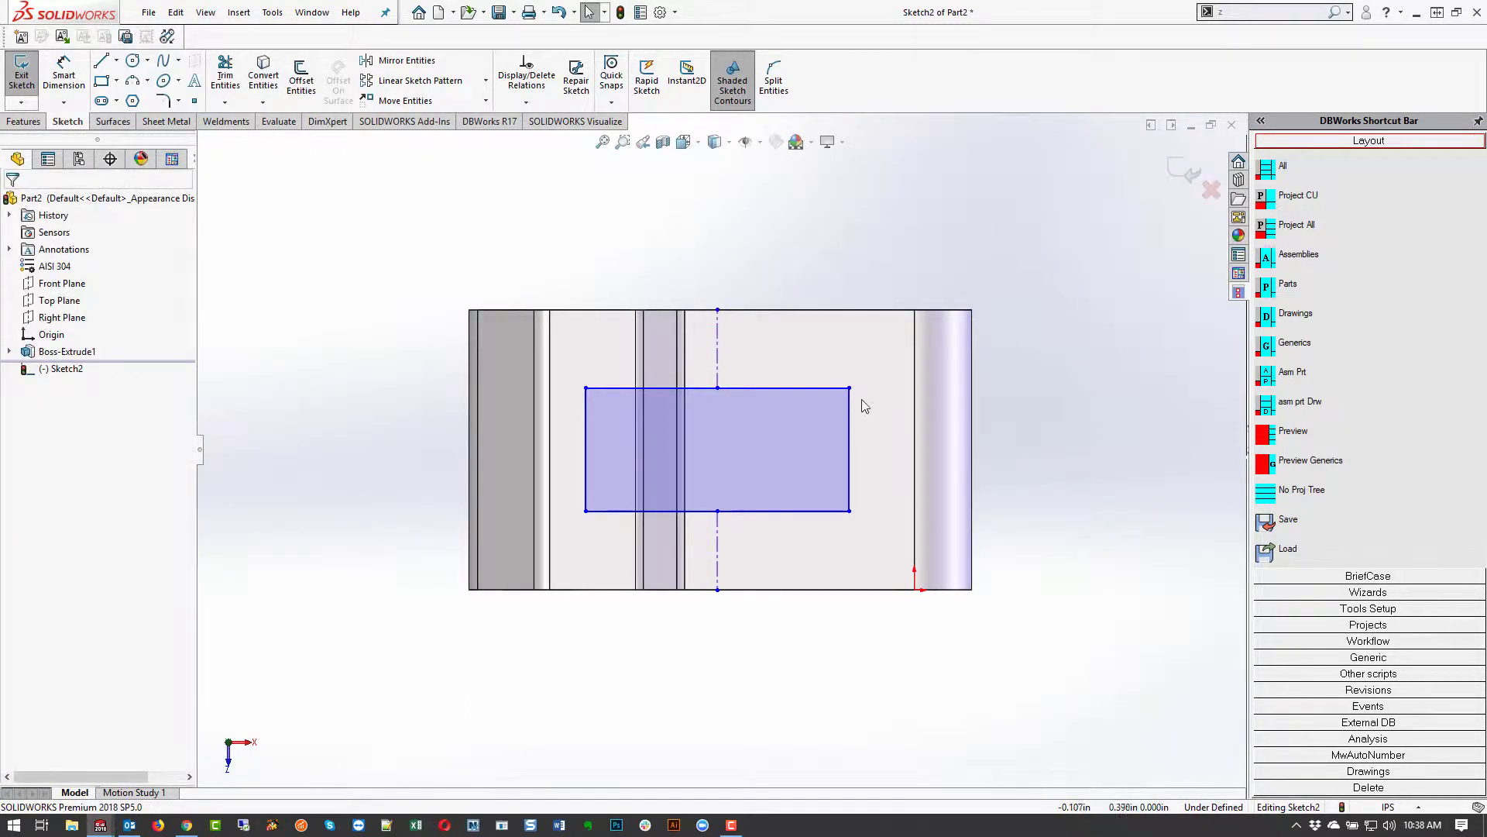
left_click_drag(850, 391, 826, 365)
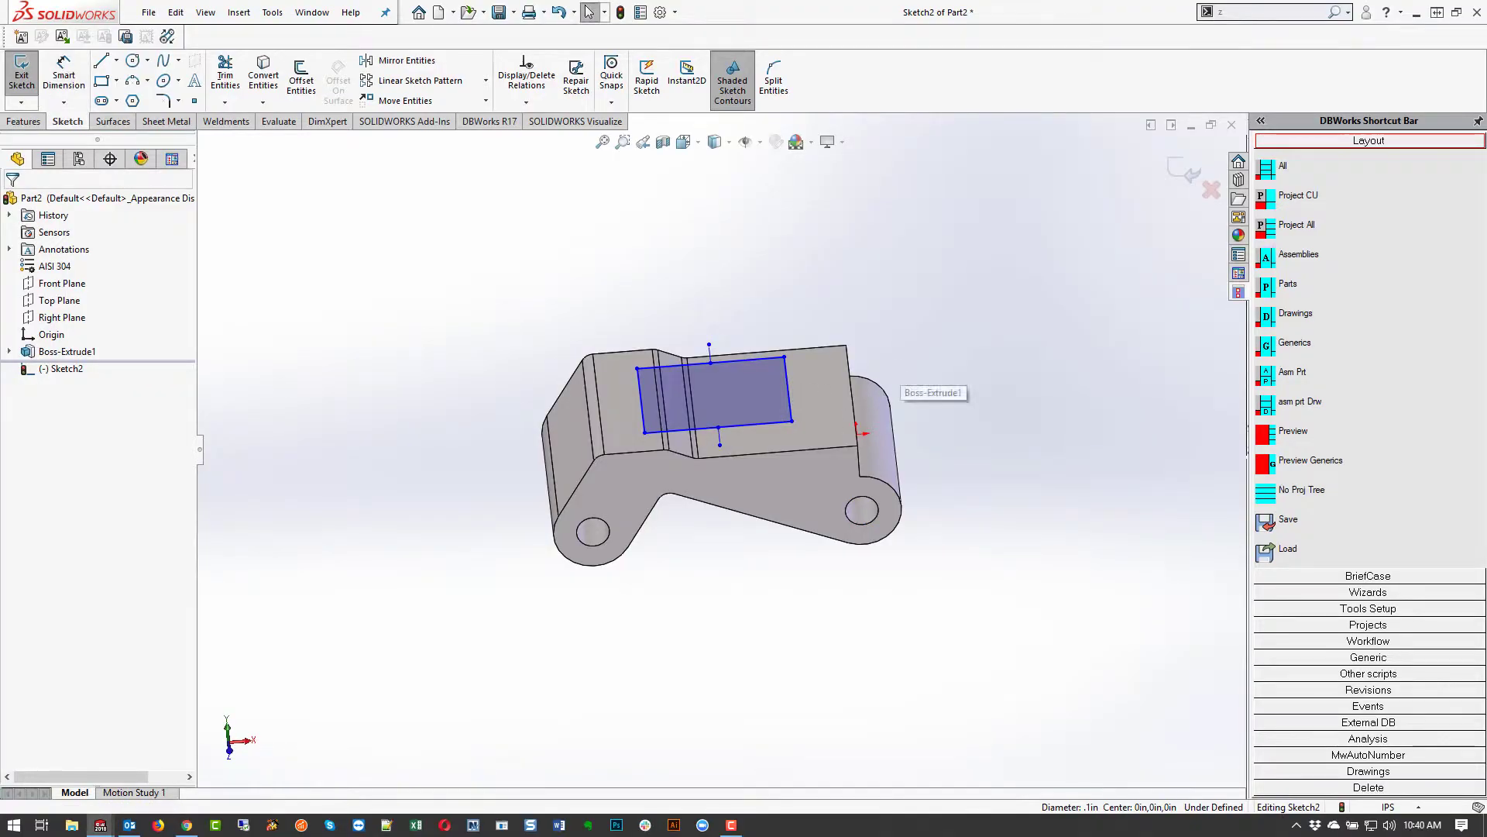
- Exit the rectangle sketch and try to display the part's temporary axes
left_click(205, 12)
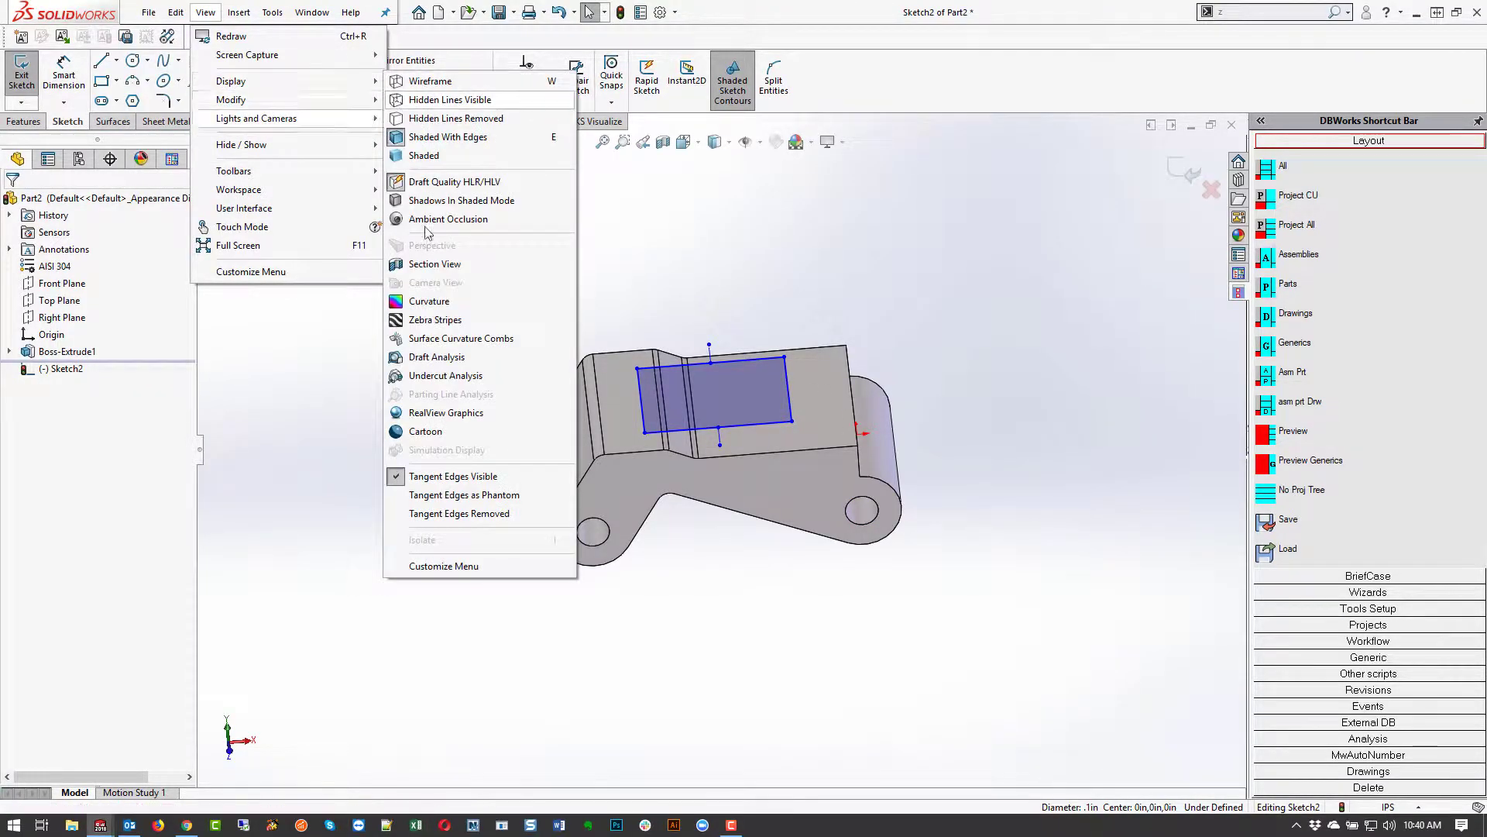
mouse_move(256, 145)
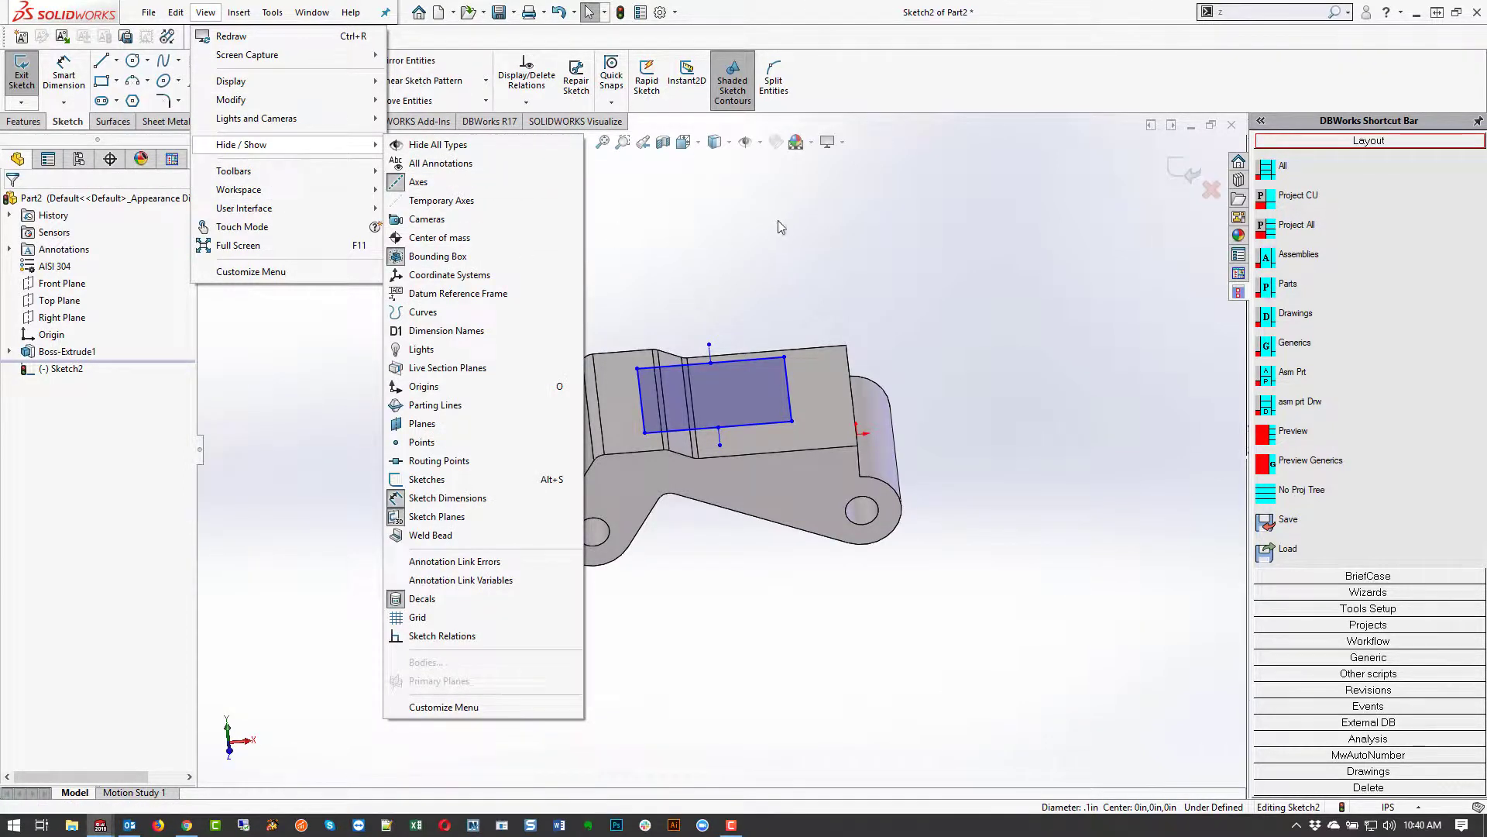
left_click(426, 182)
left_click(1181, 171)
left_click(205, 13)
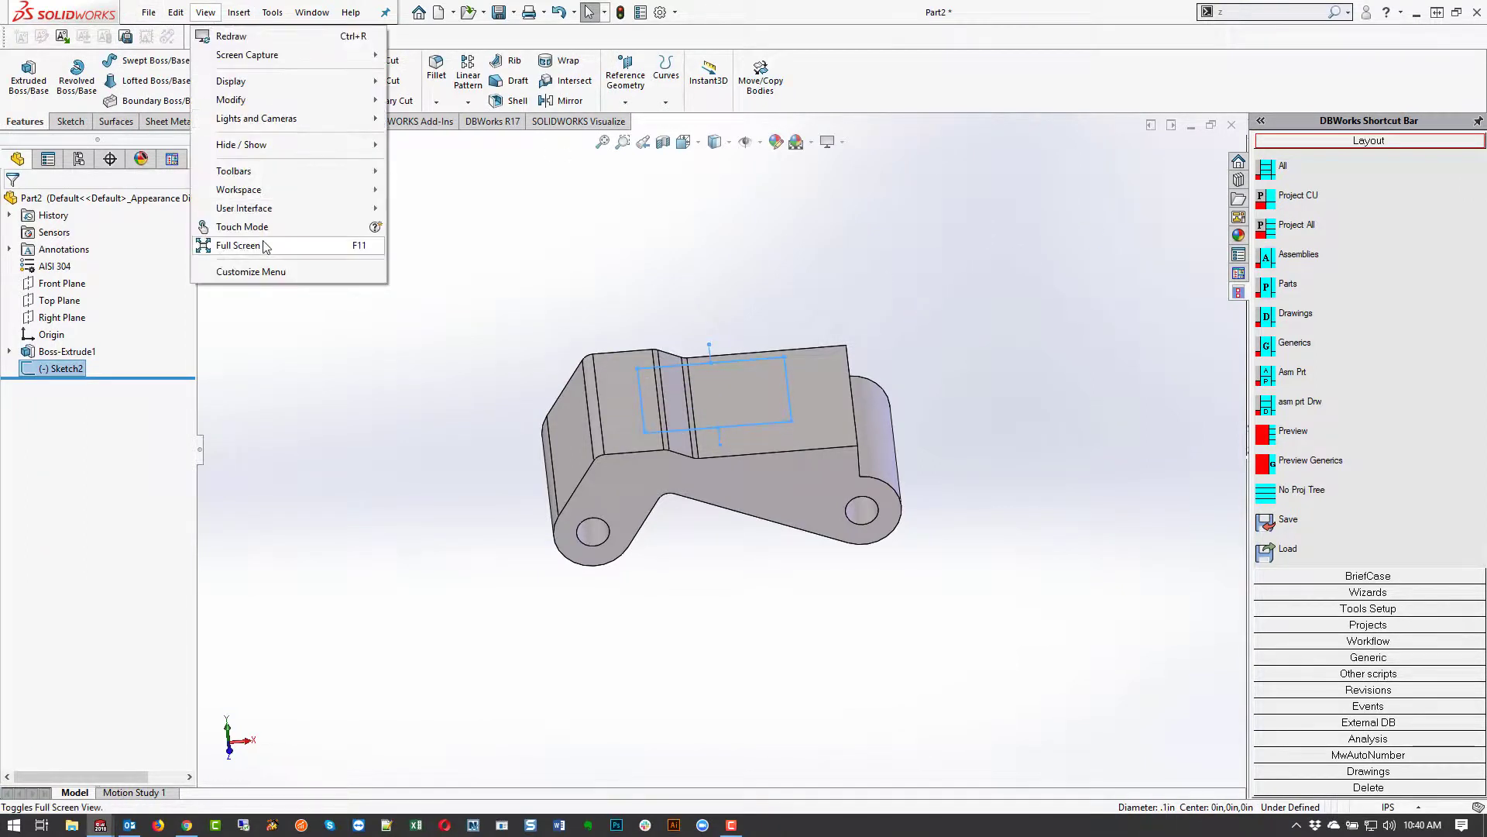
mouse_move(242, 145)
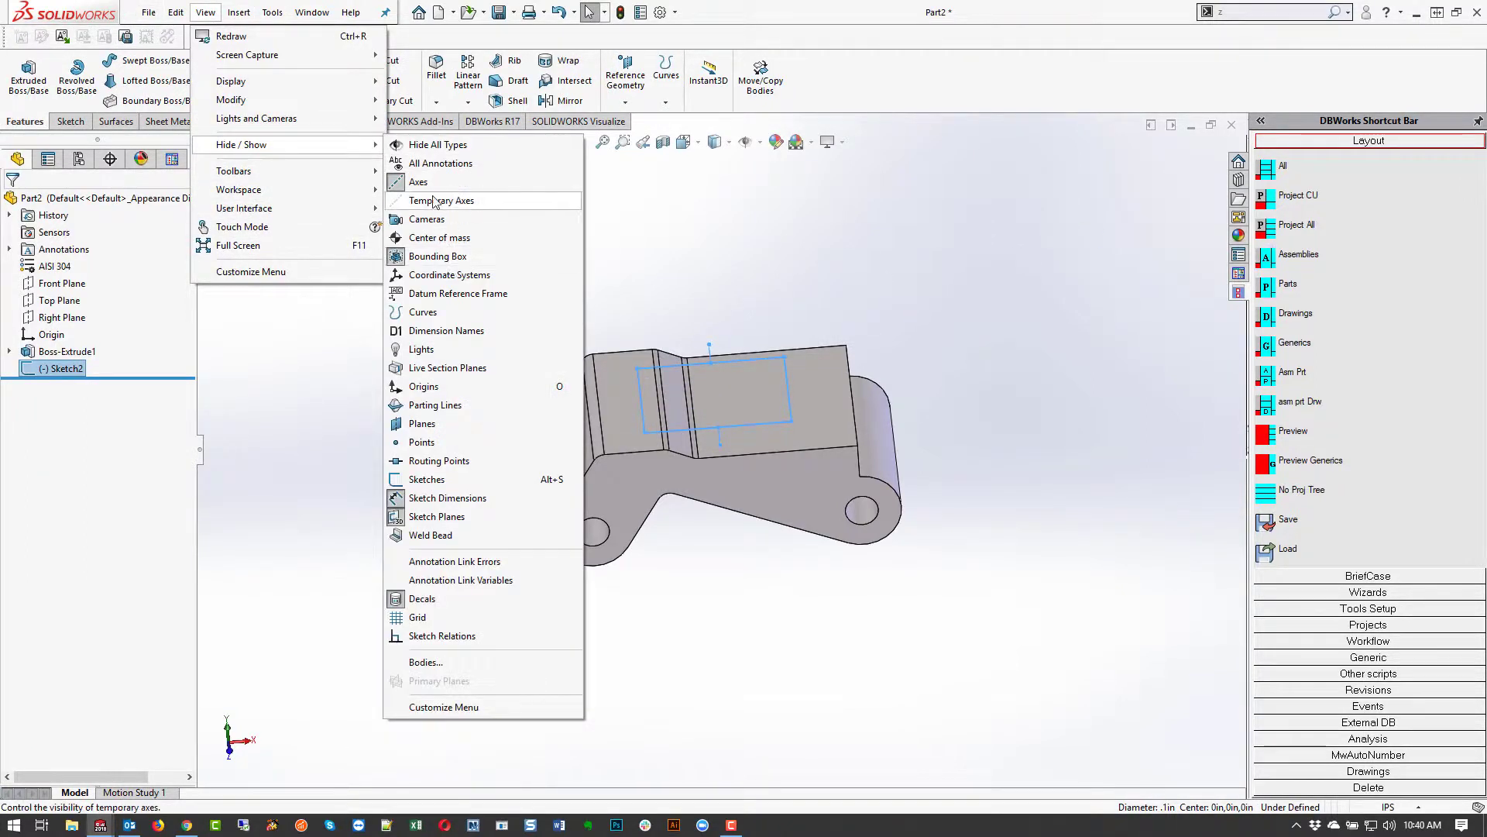
left_click(436, 201)
- Create a reference axis through the cylindrical hole at the origin end, and place the rectangle sketch after it in the feature tree
left_click(861, 512)
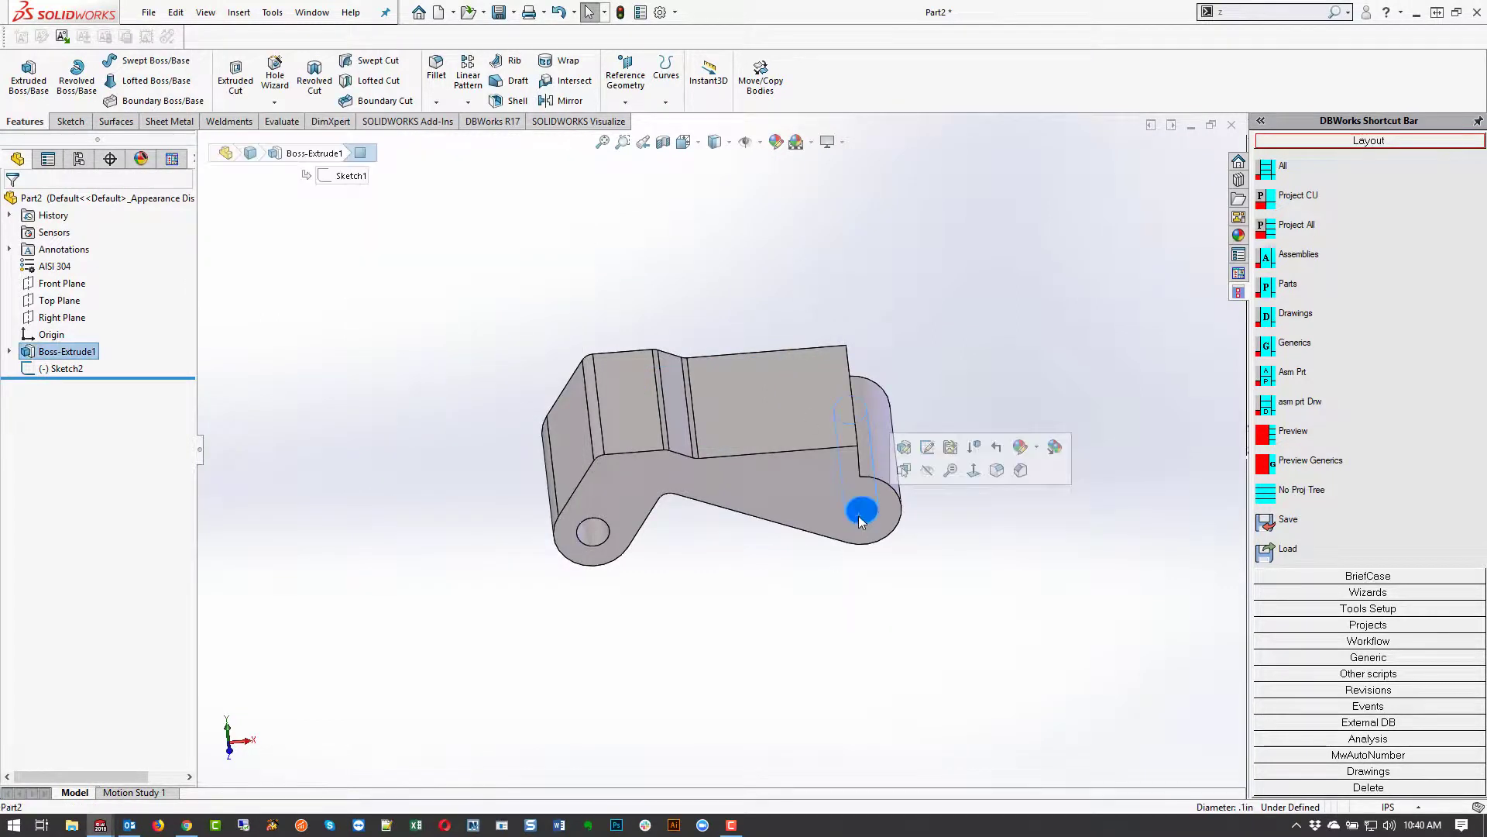
left_click(657, 78)
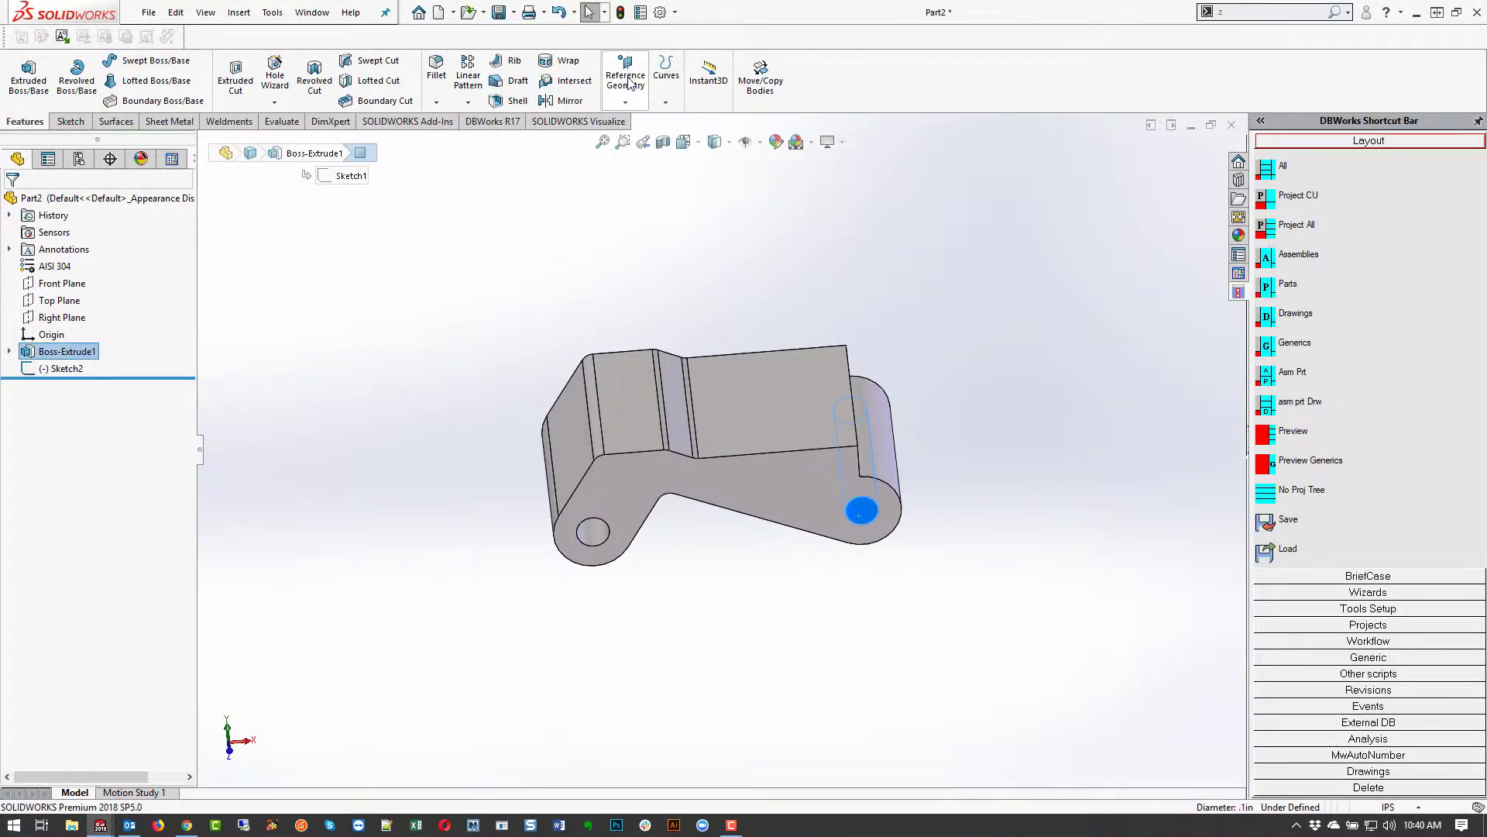
left_click(629, 85)
left_click(632, 140)
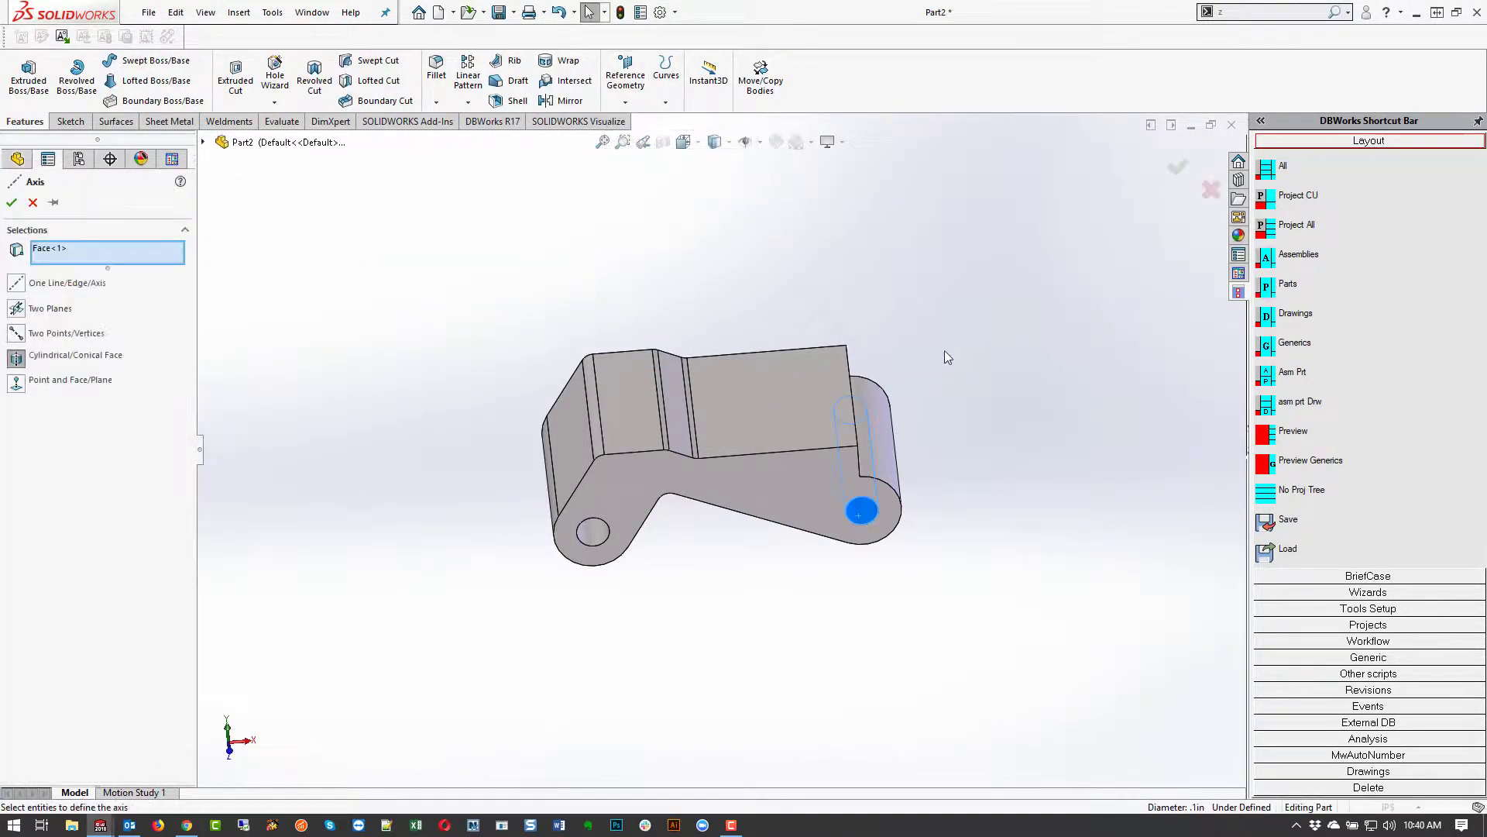
left_click(13, 203)
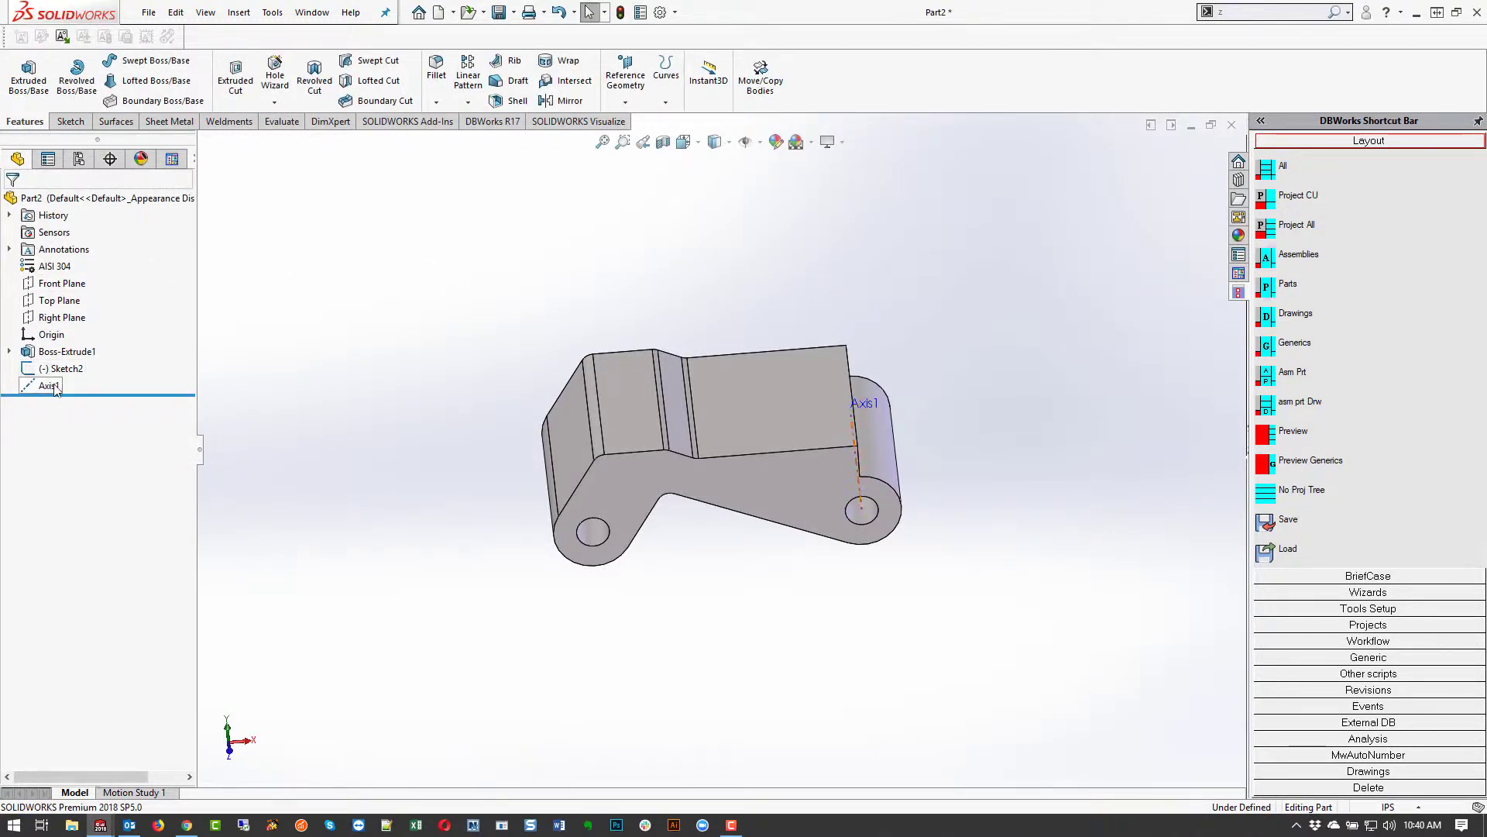
left_click_drag(56, 369, 48, 387)
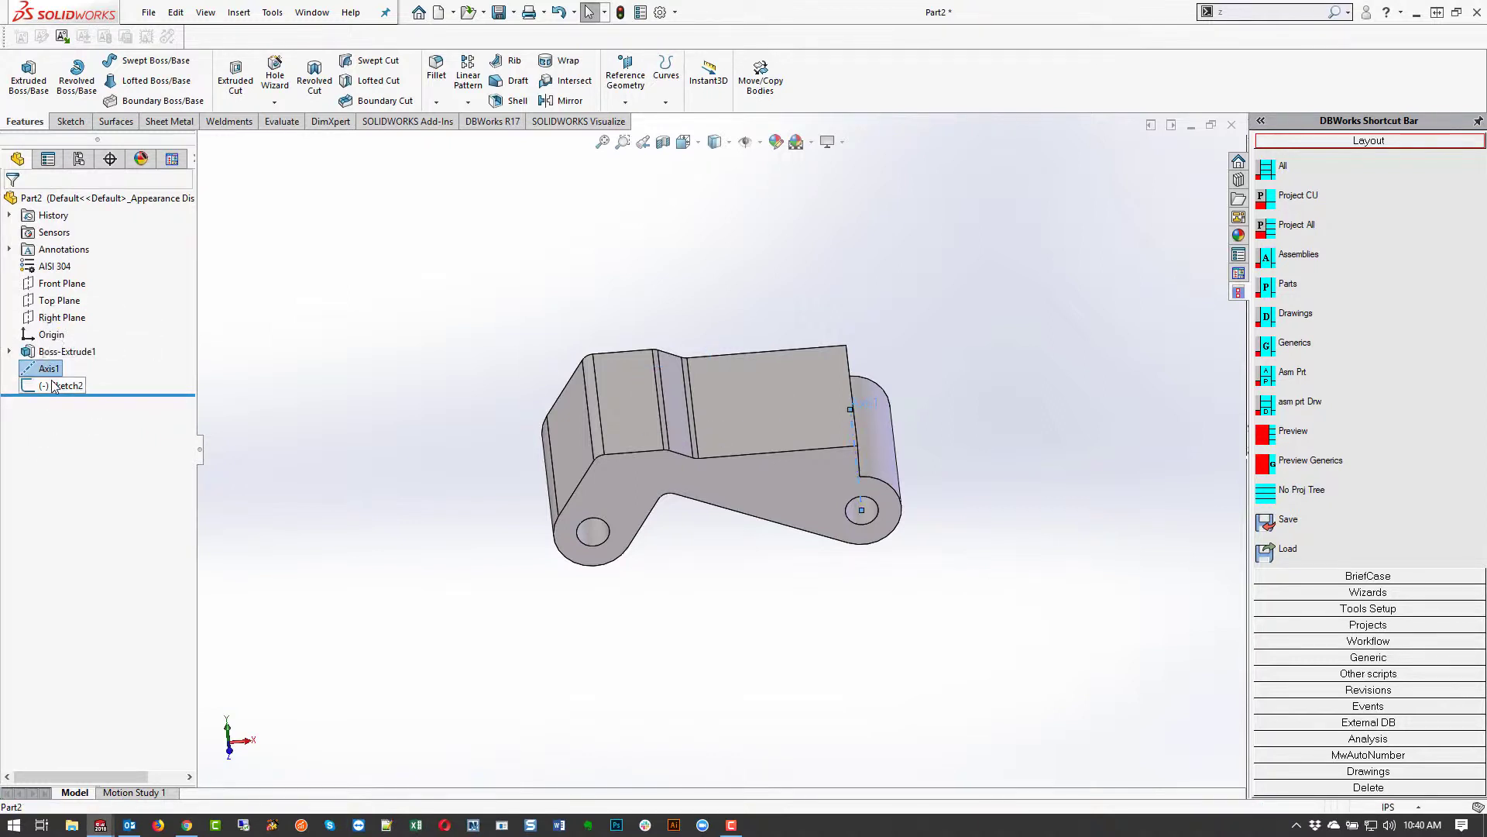
- Reopen the rectangle sketch and dimension its edge nearest the reference axis 0.23 in from that axis
right_click(53, 387)
left_click(67, 339)
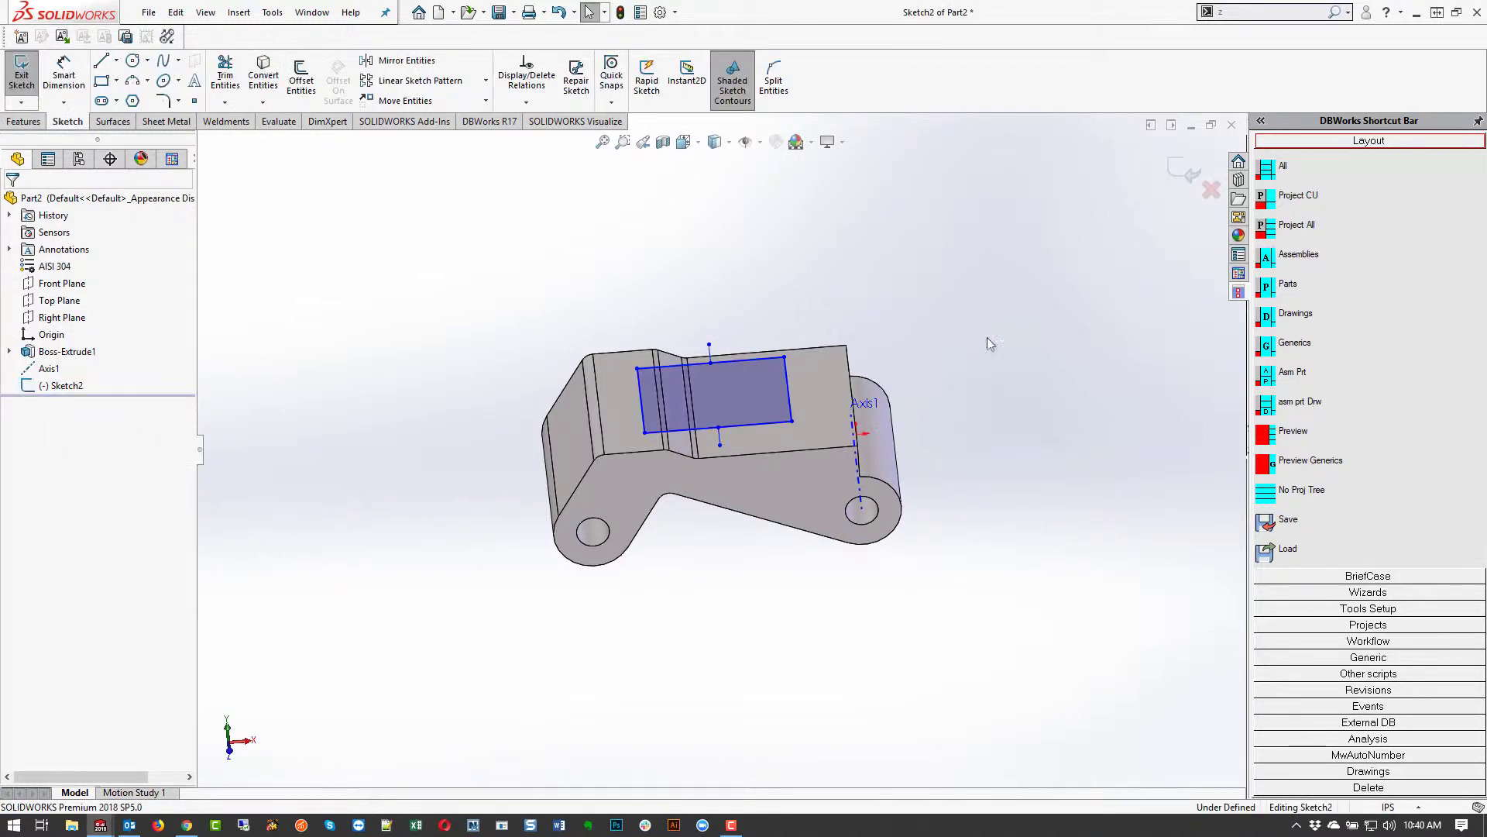
left_click(789, 395)
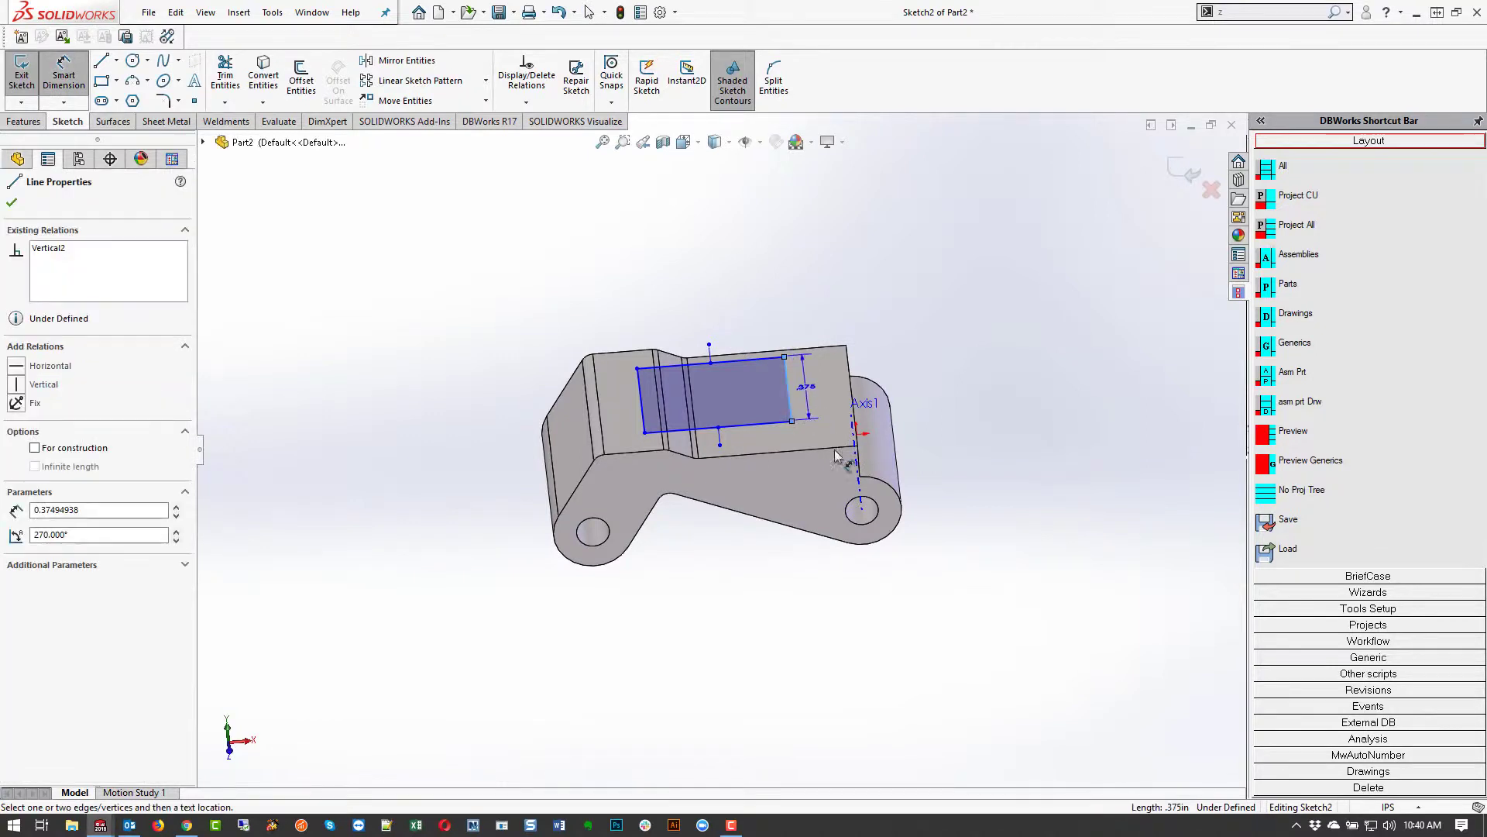
left_click(860, 505)
left_click(852, 572)
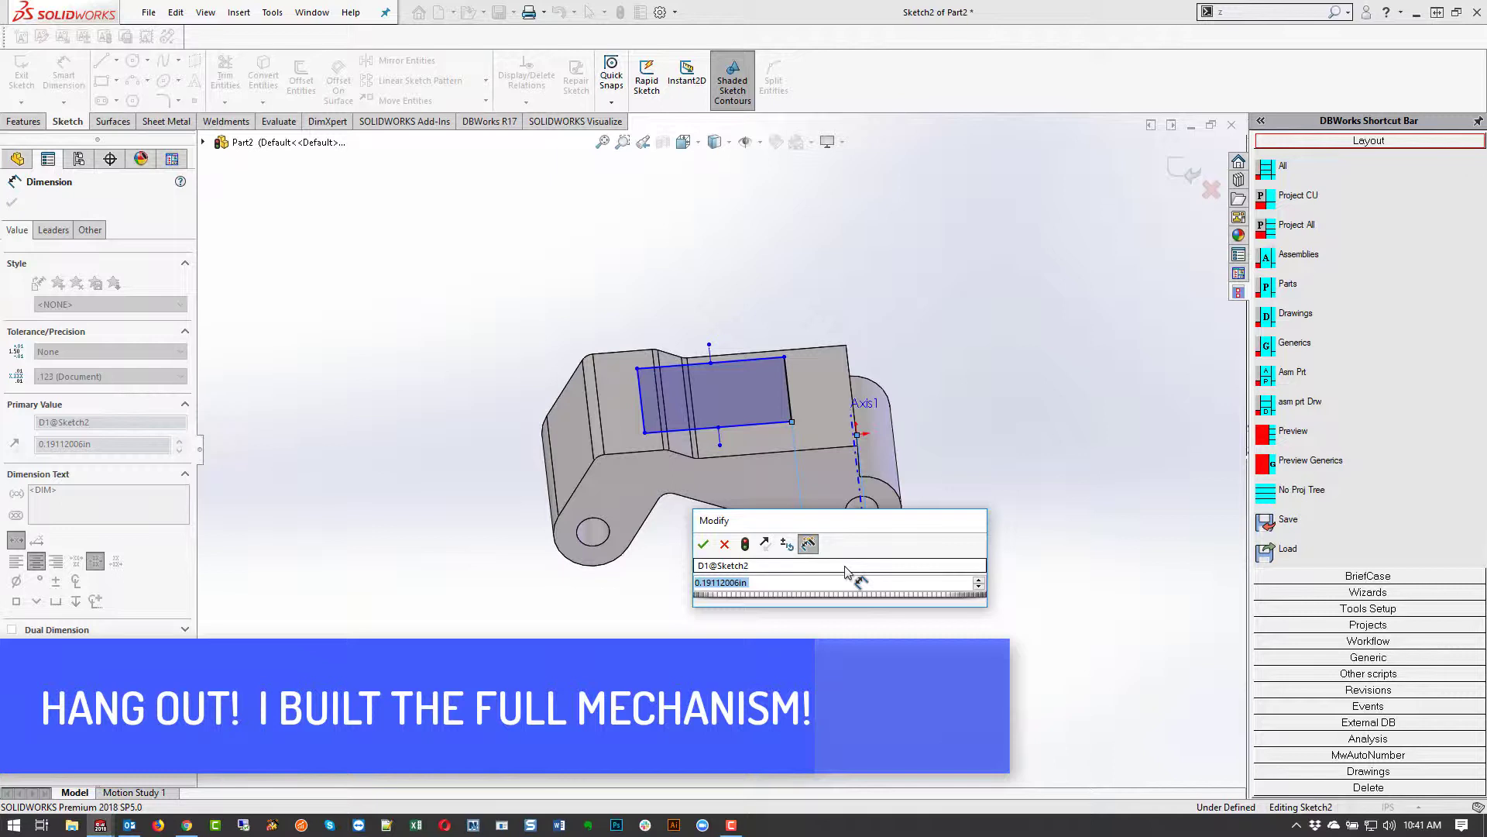
type(".23")
key("Return")
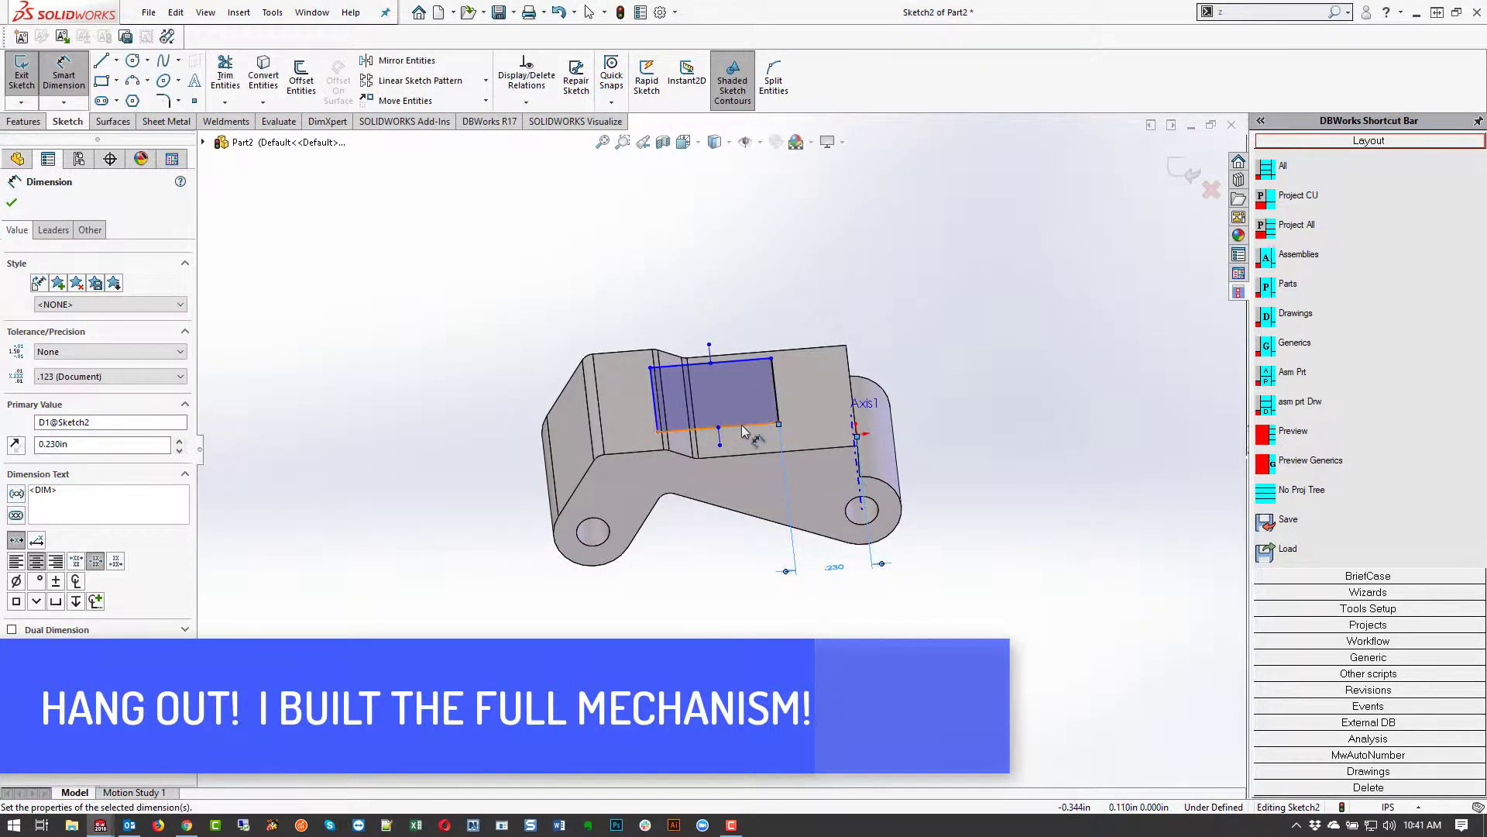
- Dimension the rectangle's long edge and set its length to 0.415 in
left_click(741, 424)
left_click(722, 392)
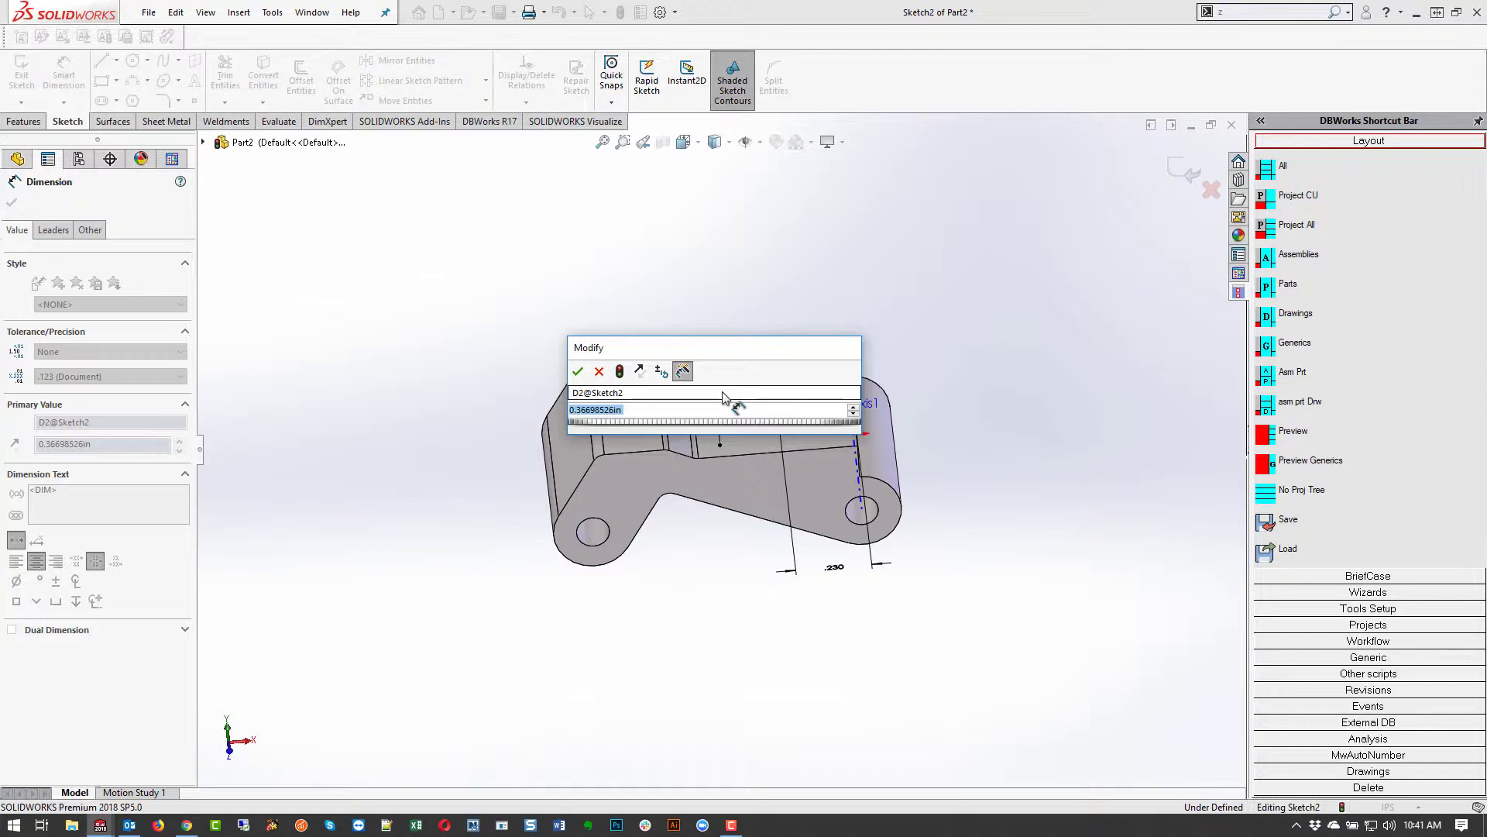
type(".415")
key("Return")
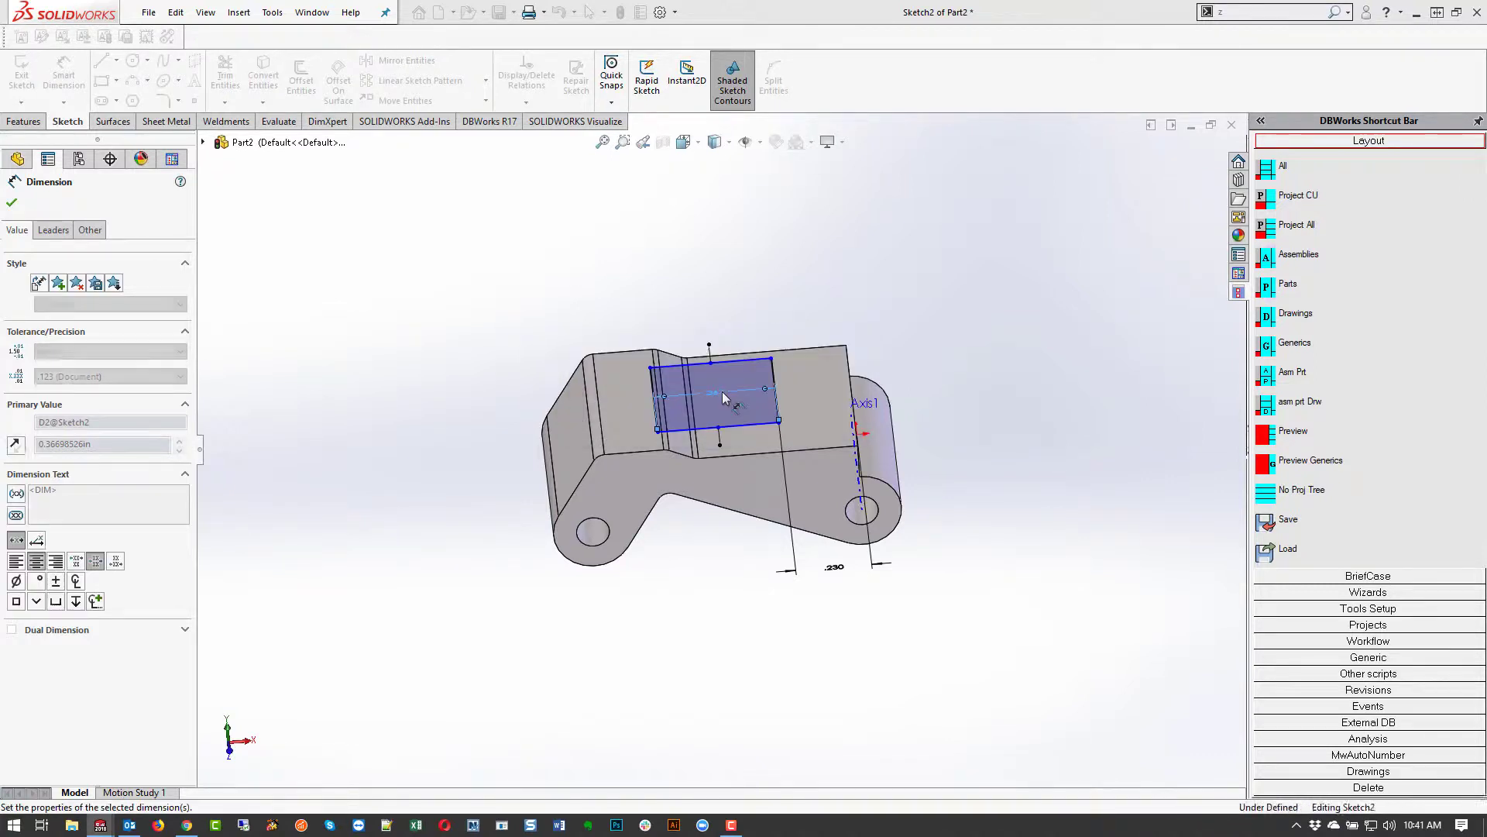
- Dimension the rectangle's short edge and set it to 0.18 in
left_click(775, 387)
left_click(794, 386)
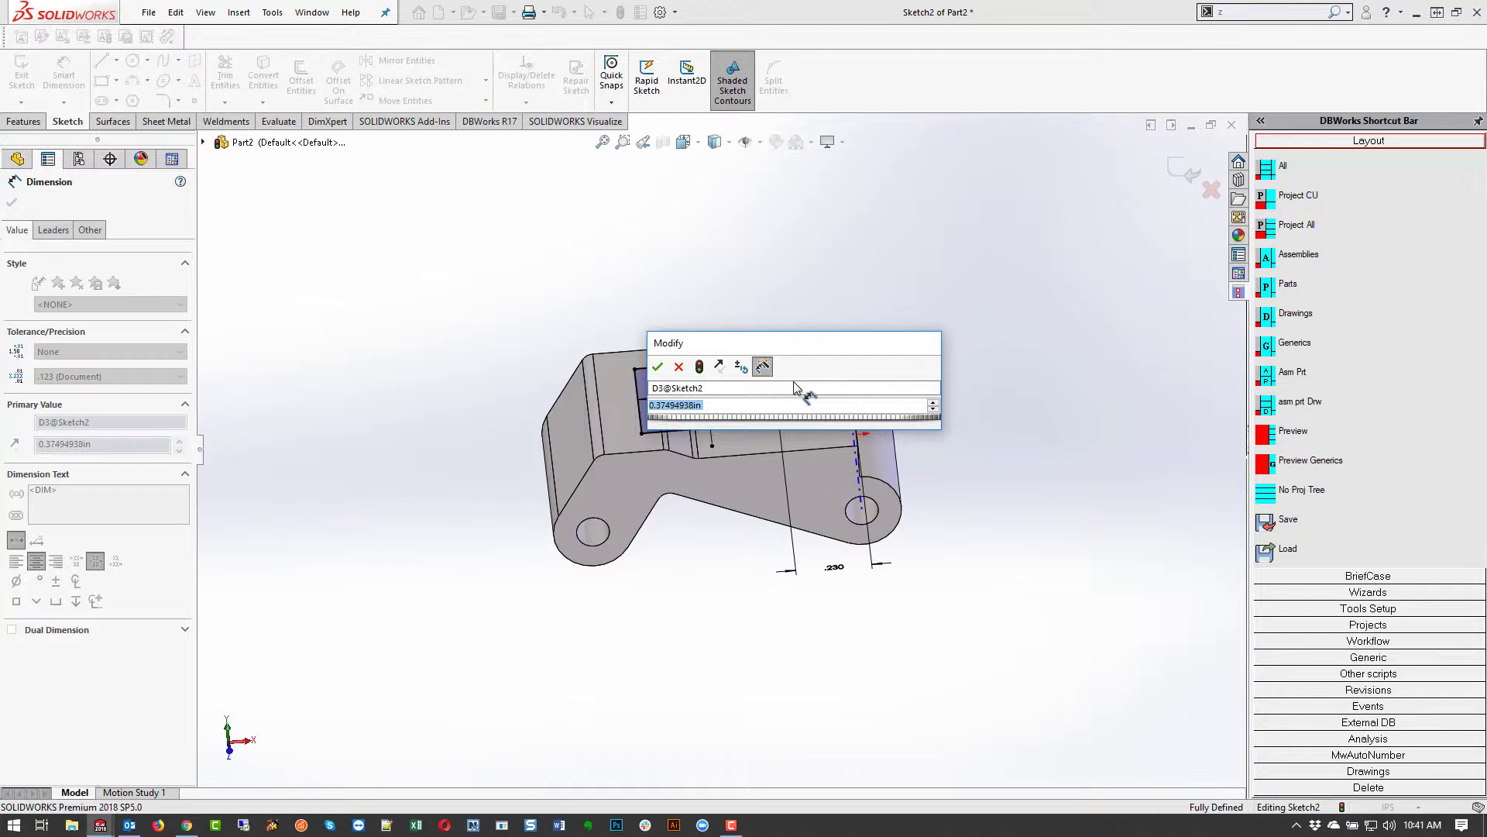
type(".18")
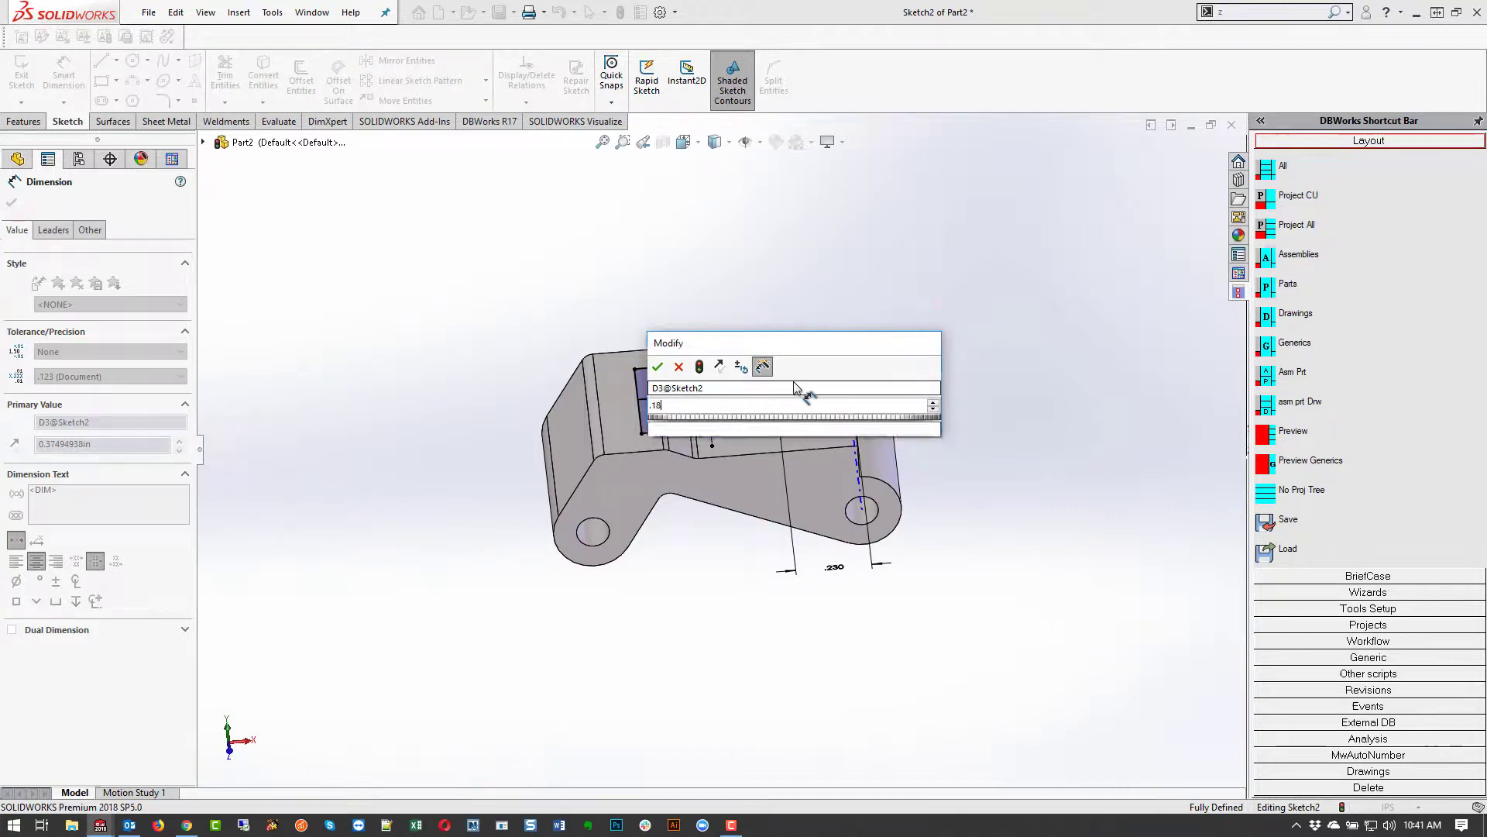
key("Return")
left_click(849, 310)
- Round the rectangle's corners with 0.010 in sketch fillets, accepting the removal of the affected midpoint and equal relations
mouse_move(767, 353)
middle_mouse_down()
mouse_move(754, 337)
mouse_move(697, 344)
mouse_move(759, 405)
mouse_move(773, 353)
middle_mouse_up()
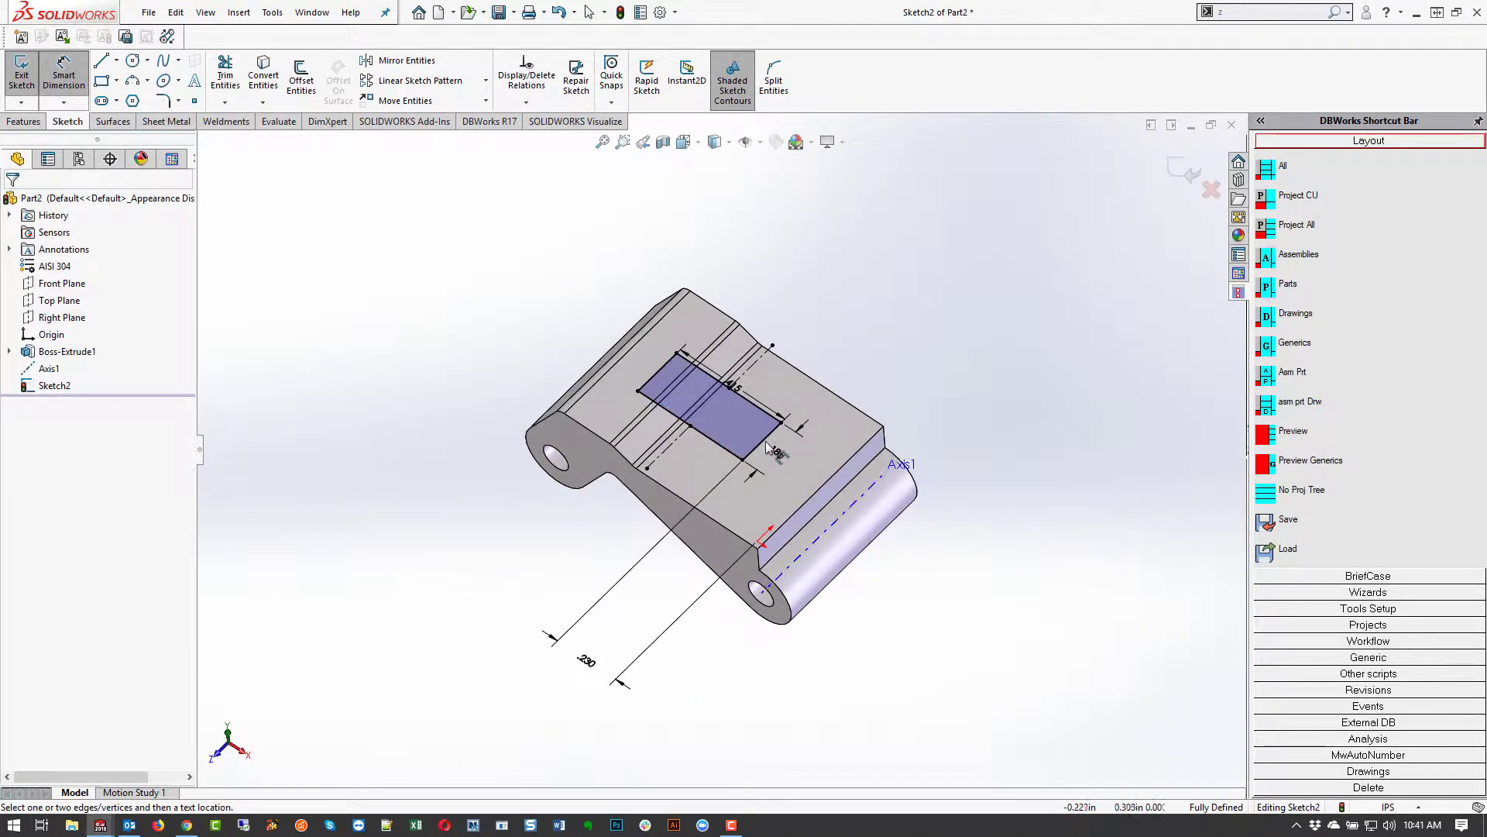
key("ctrl+8")
scroll(418, 324, "down", 3)
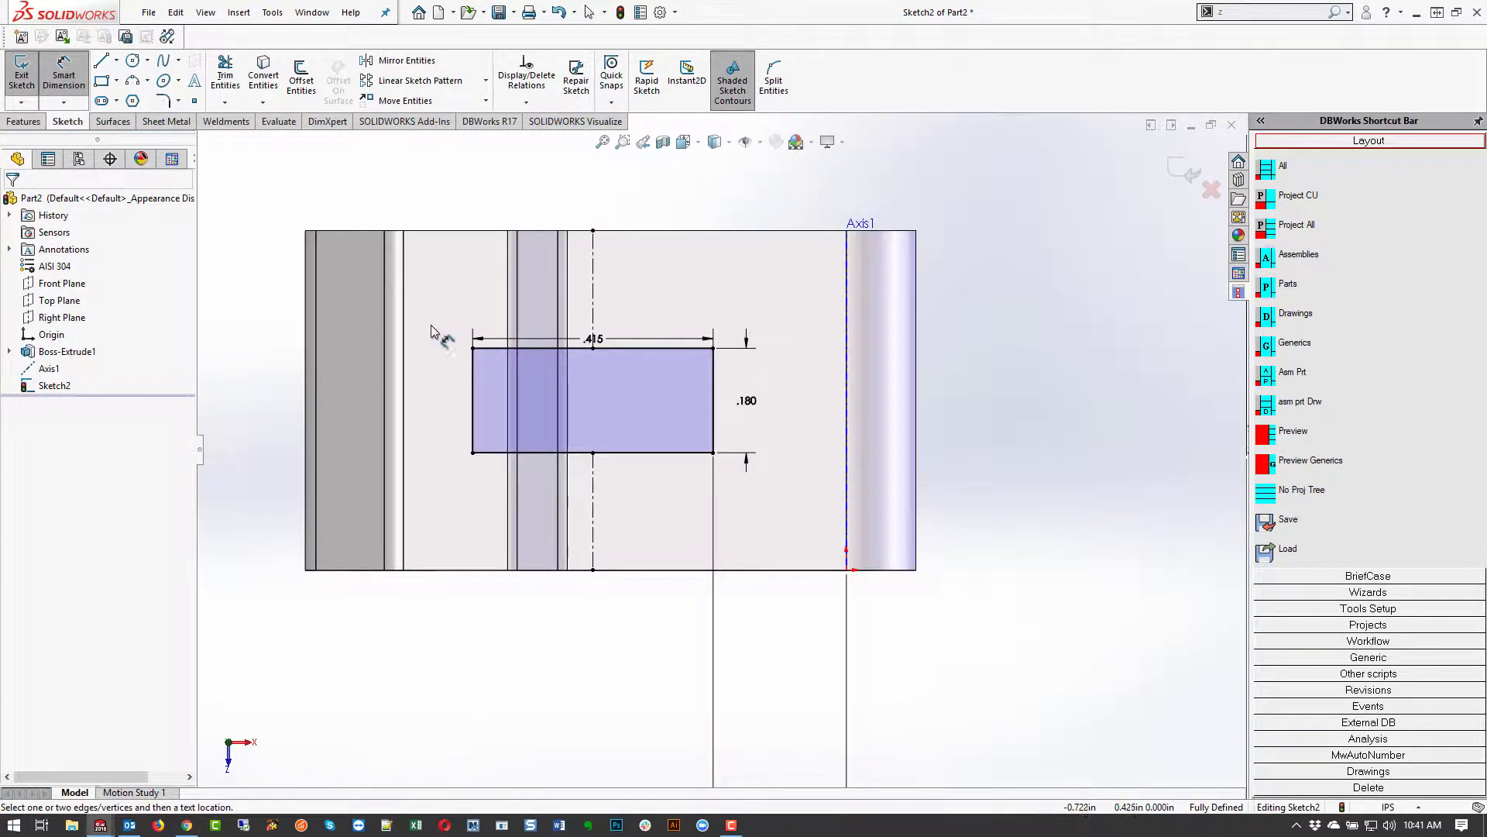
scroll(488, 346, "down", 3)
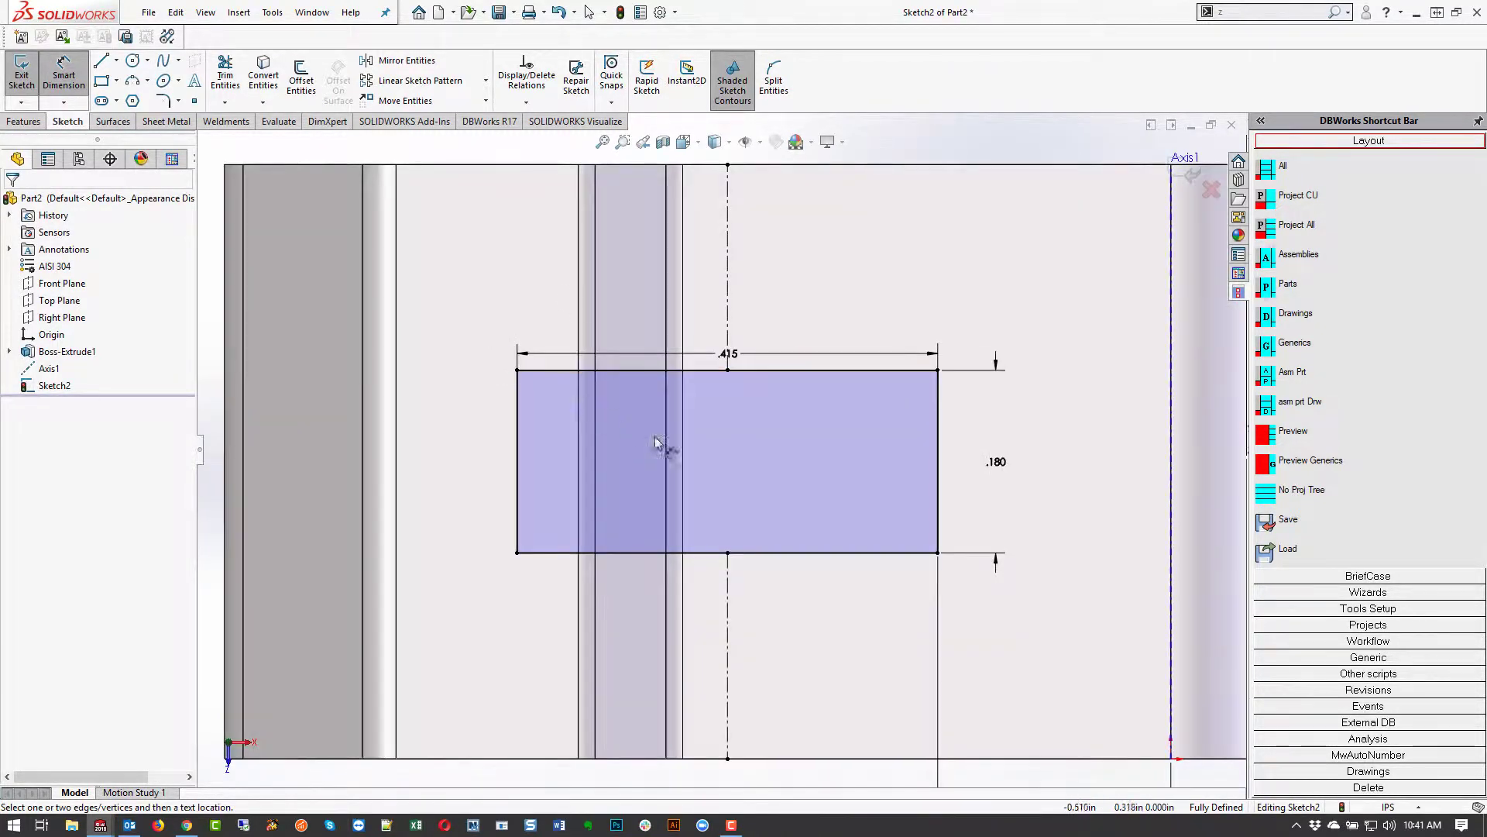
left_click(169, 104)
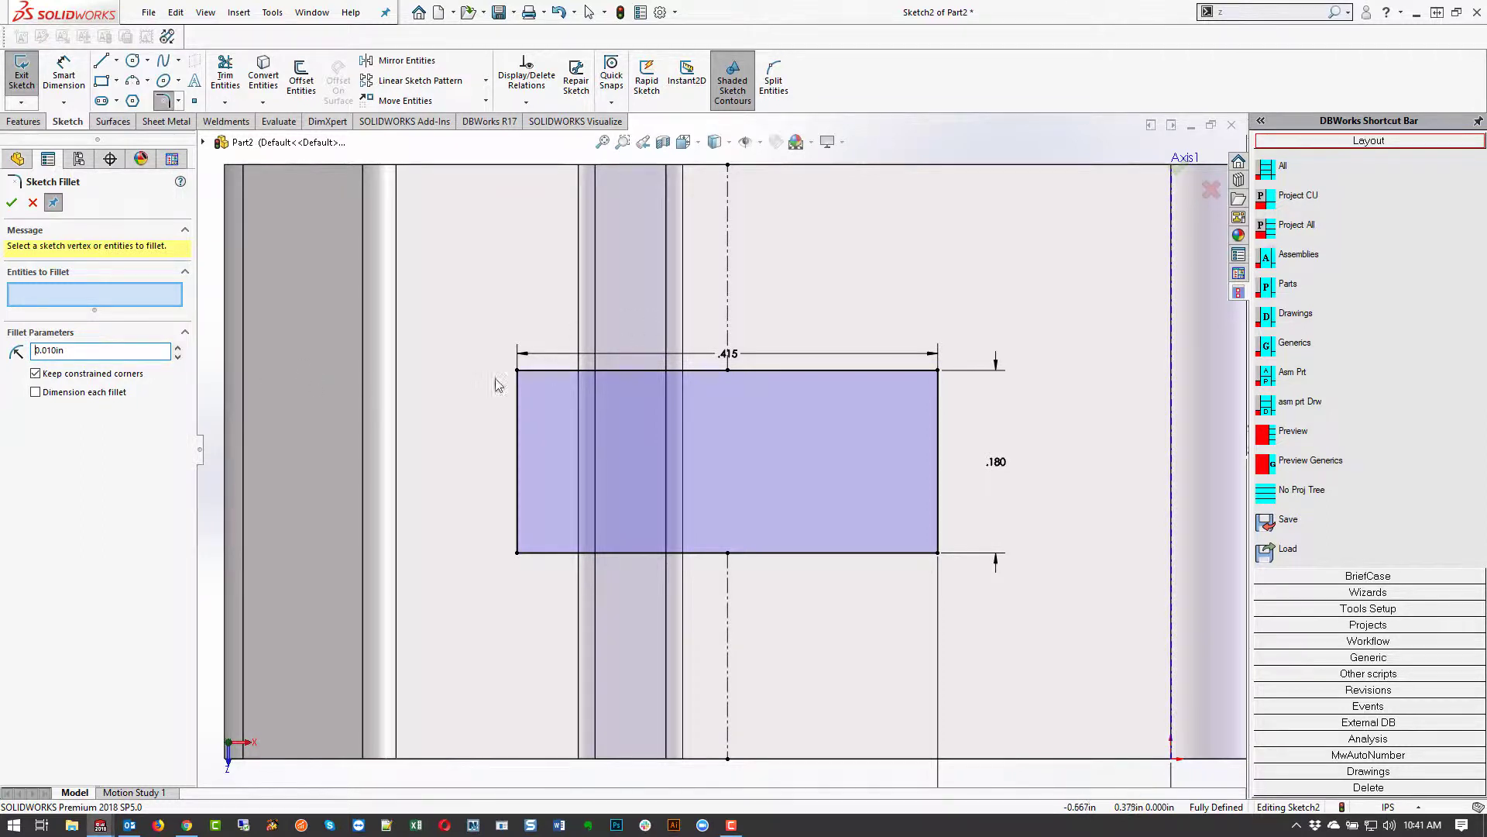
left_click(518, 371)
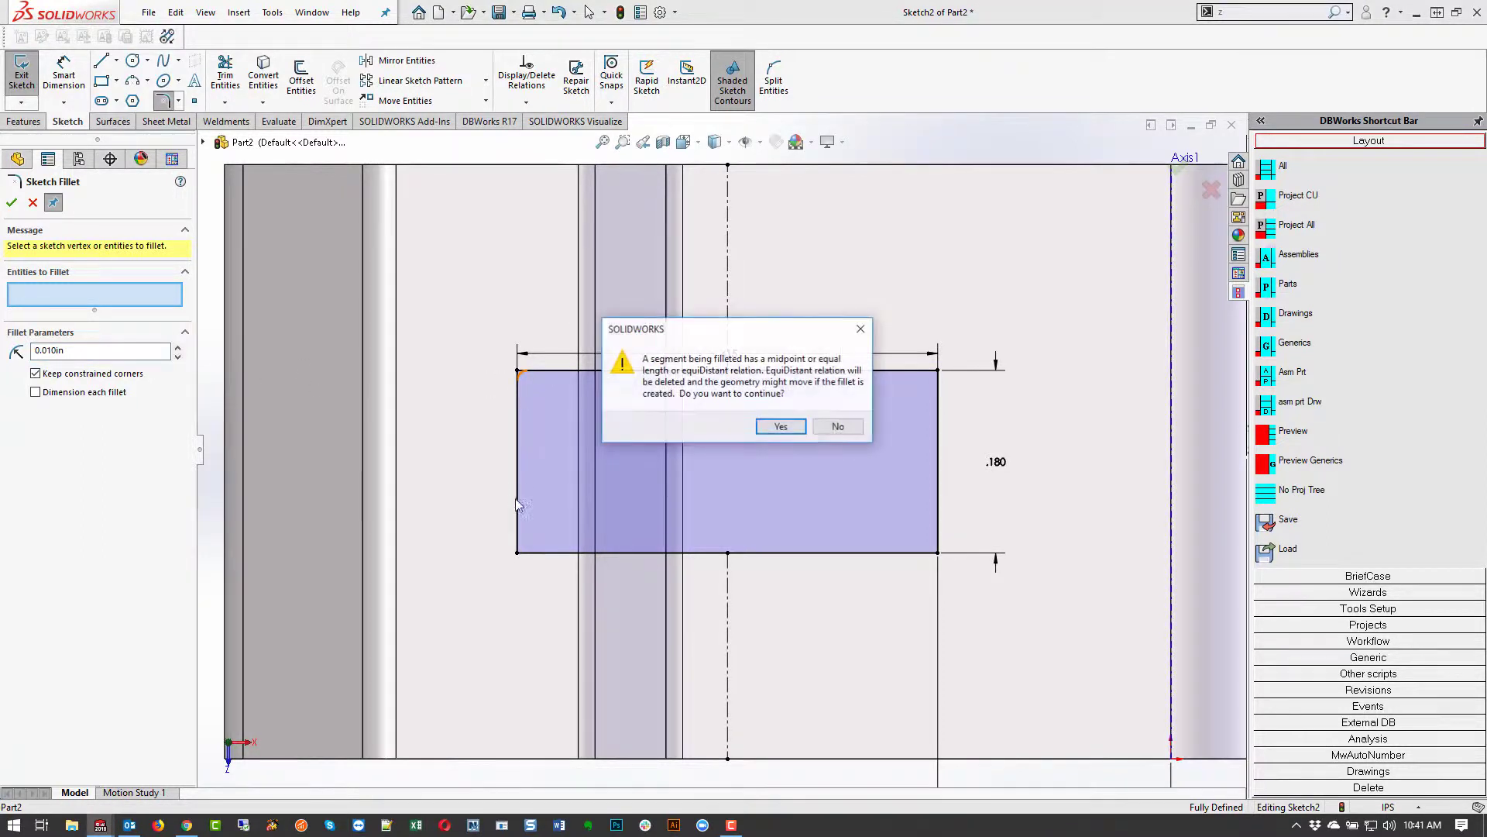
left_click(781, 427)
left_click(517, 553)
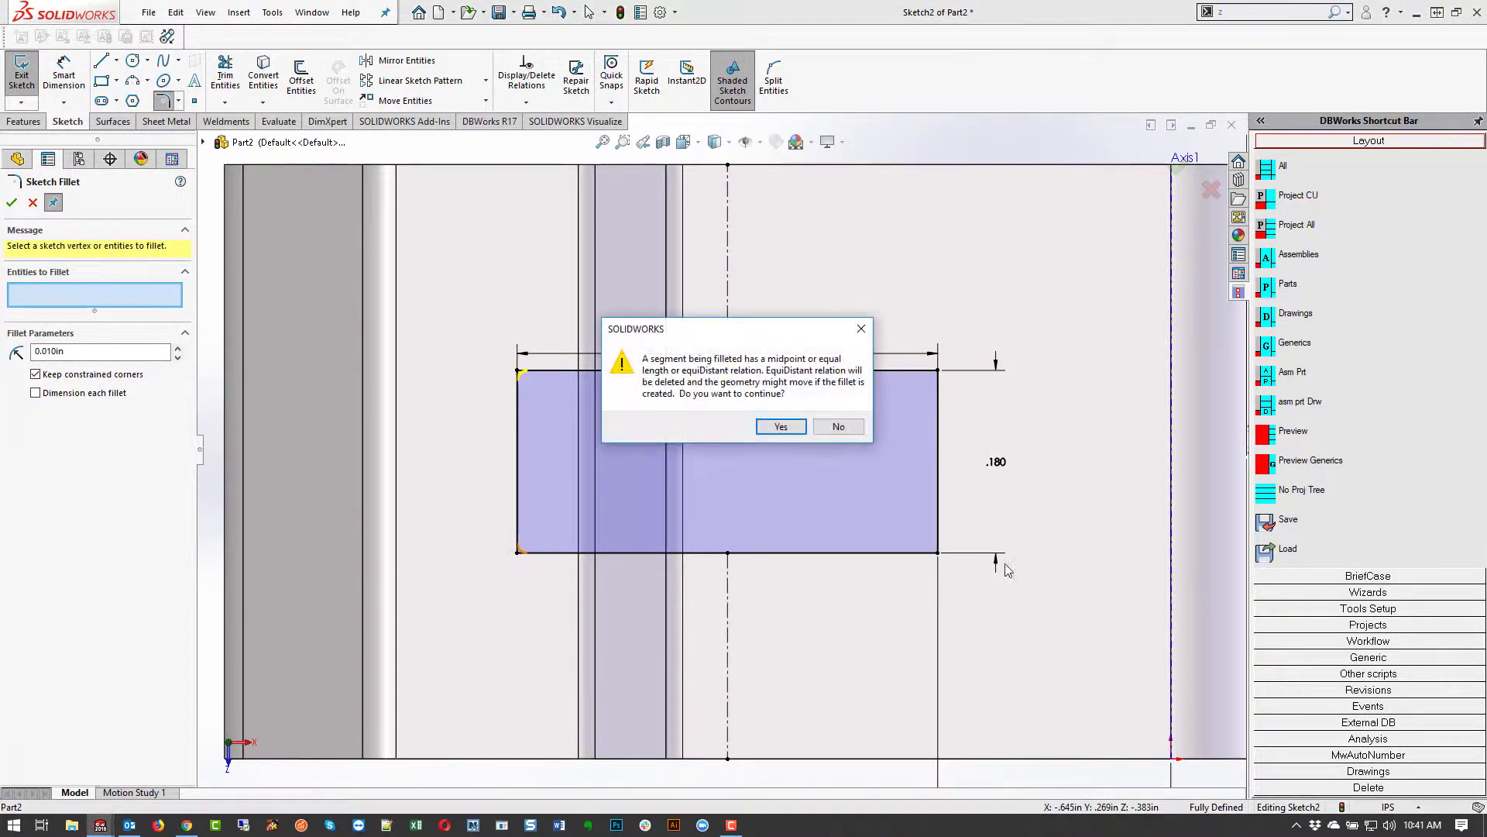
left_click(780, 427)
left_click(936, 552)
left_click(781, 427)
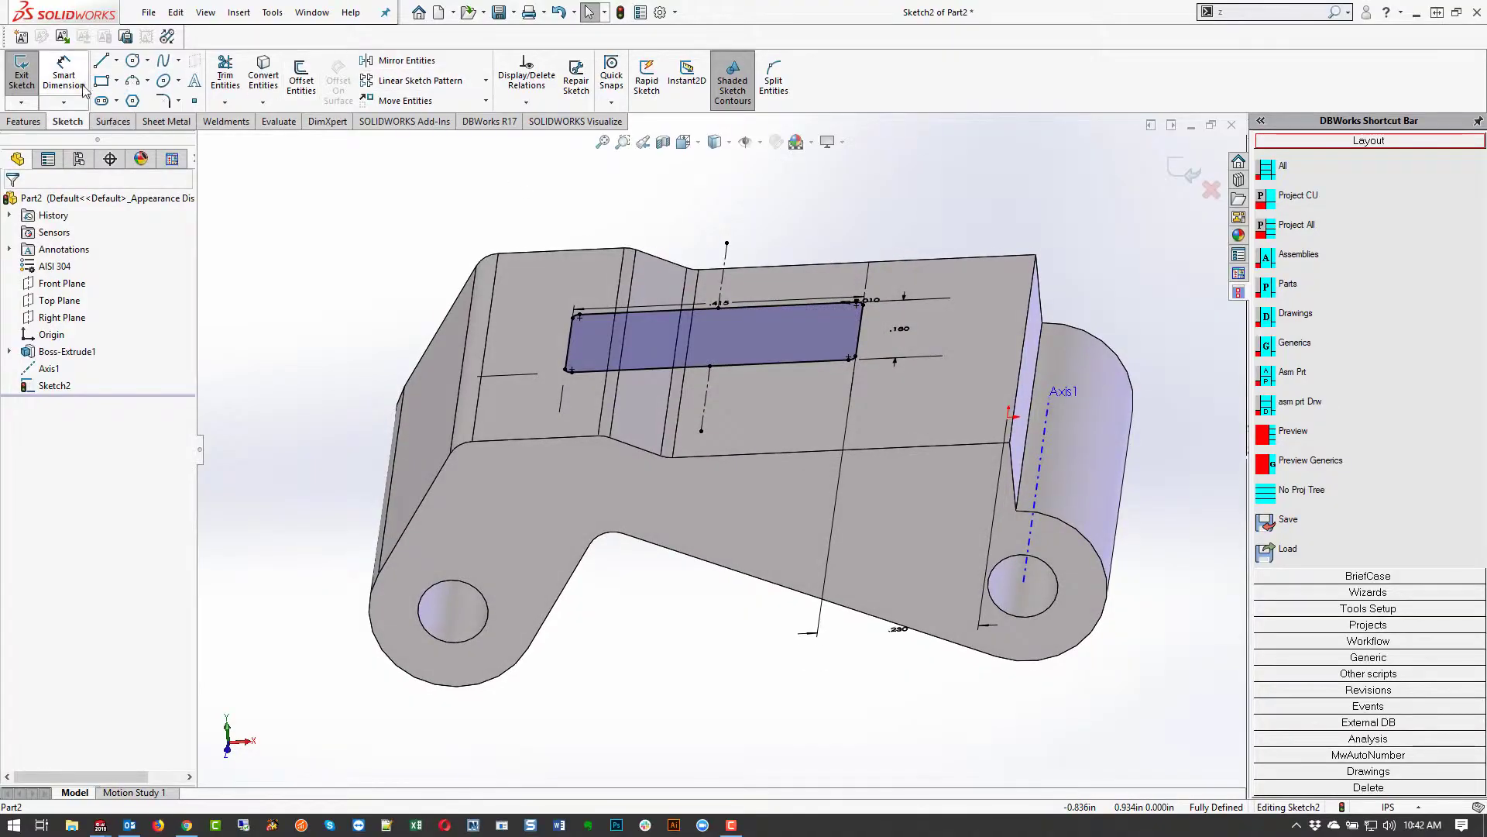
- Cut the rounded rectangle through the arm with Extruded Cut to form a slot
left_click(24, 122)
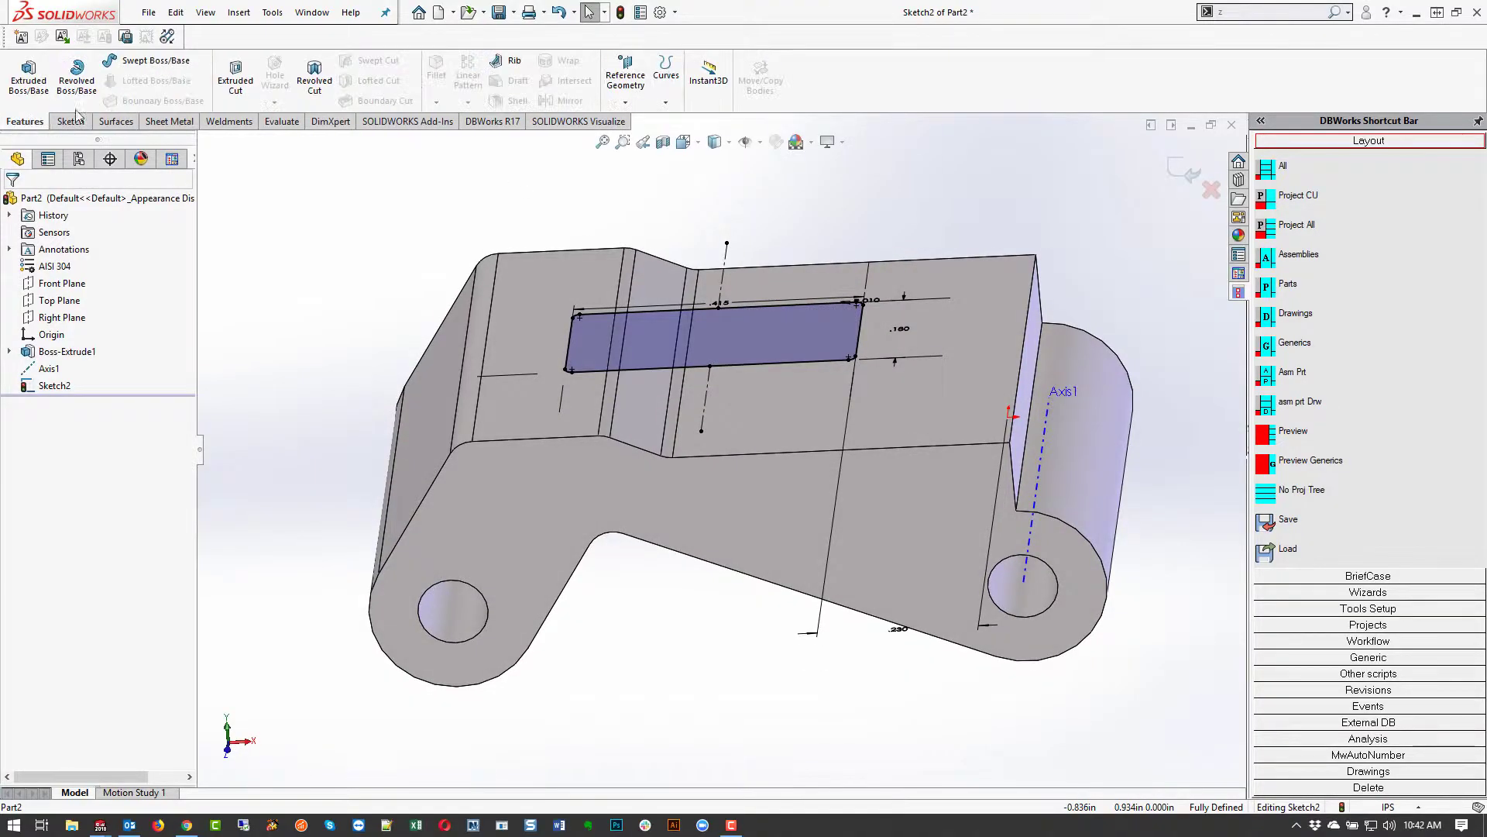
left_click(232, 80)
left_click(74, 295)
left_click(74, 316)
key("Return")
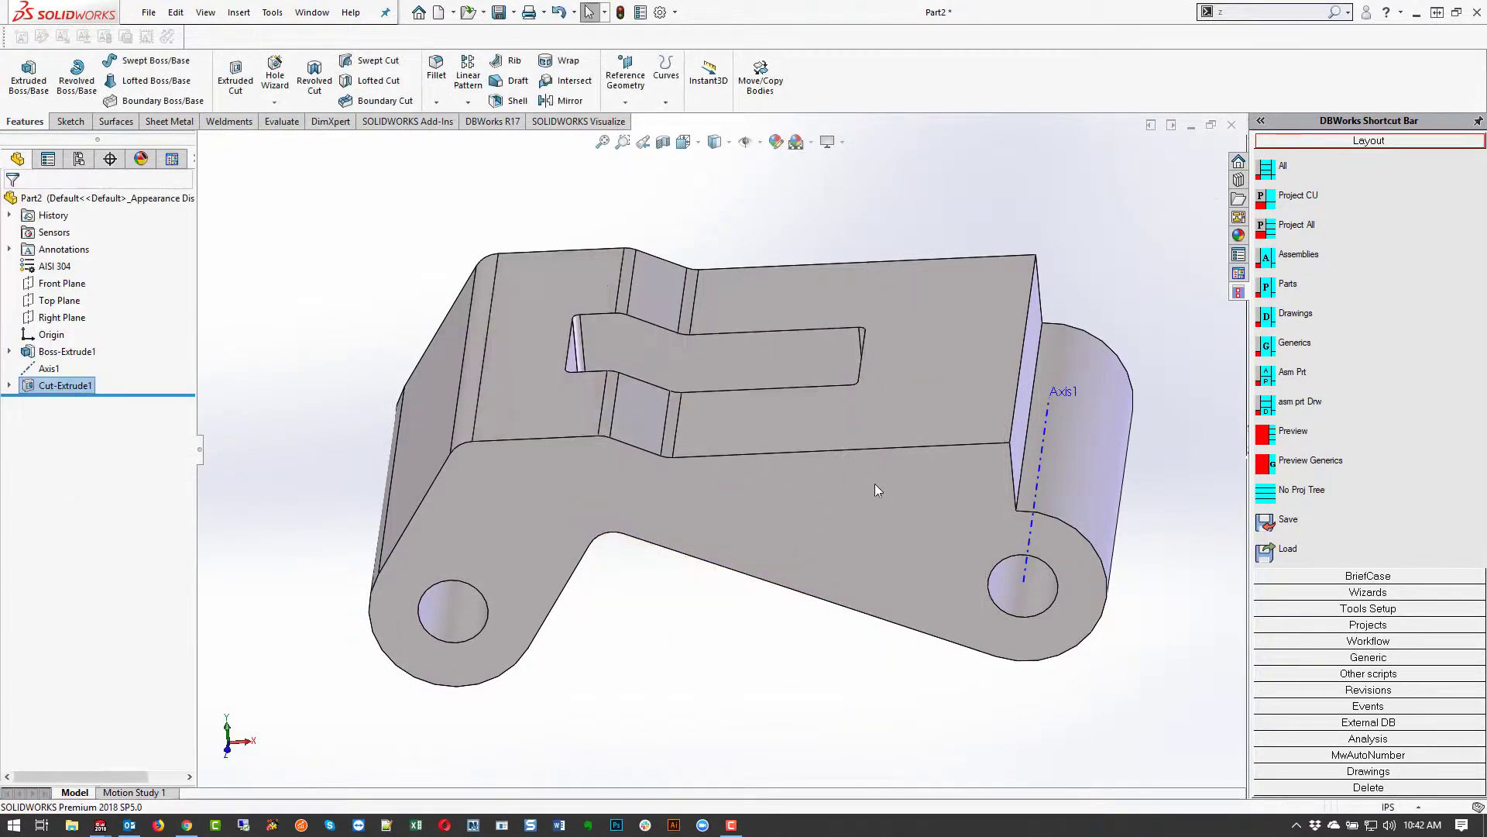
- Sketch a corner rectangle about 0.535 in wide on the flat end face above the origin-end cylinder, extending past the cylinder's lower edge
middle_click_drag(815, 413, 762, 405)
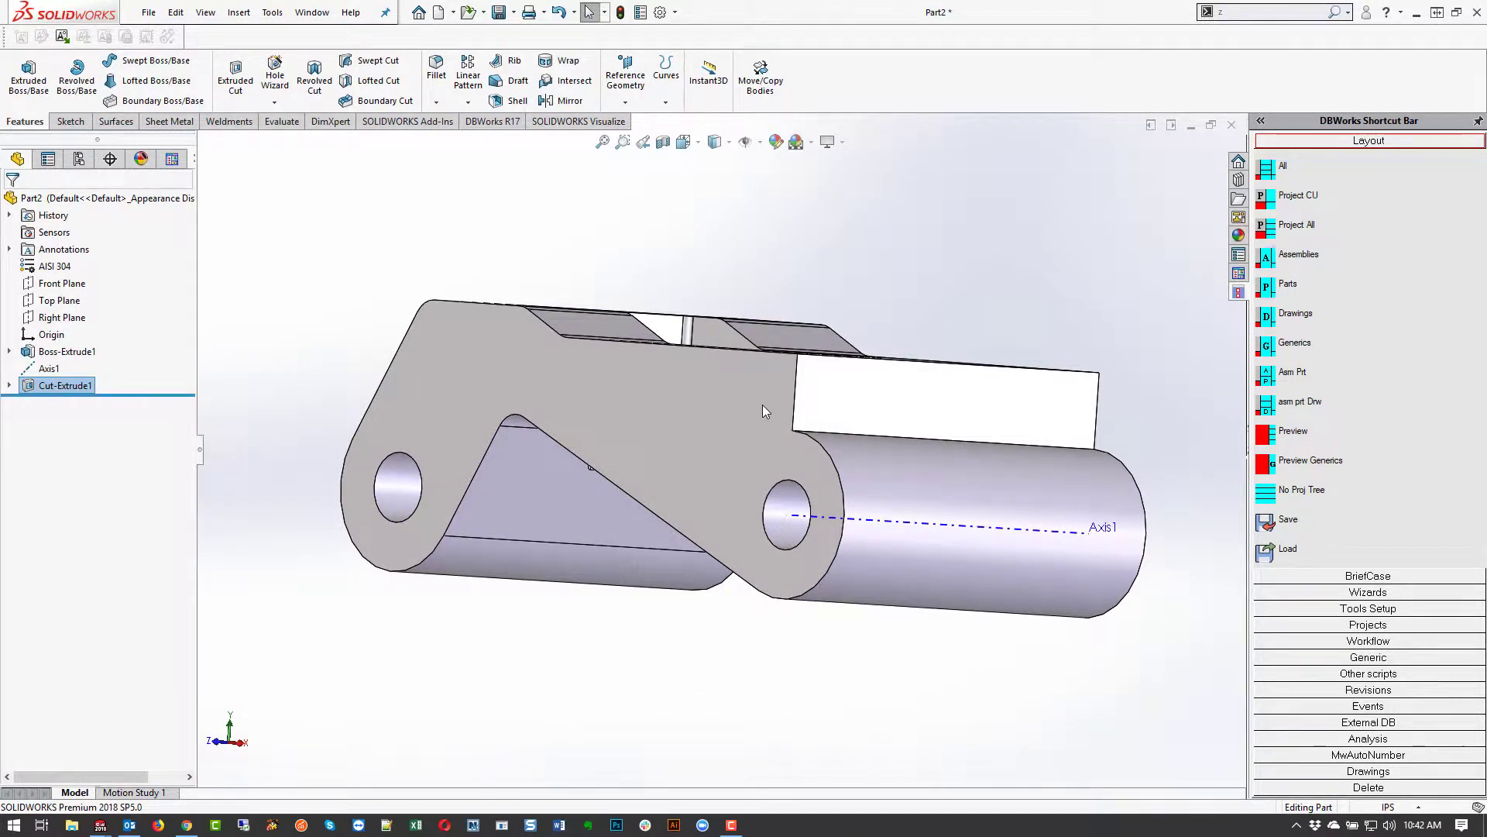
left_click(861, 406)
key("ctrl+8")
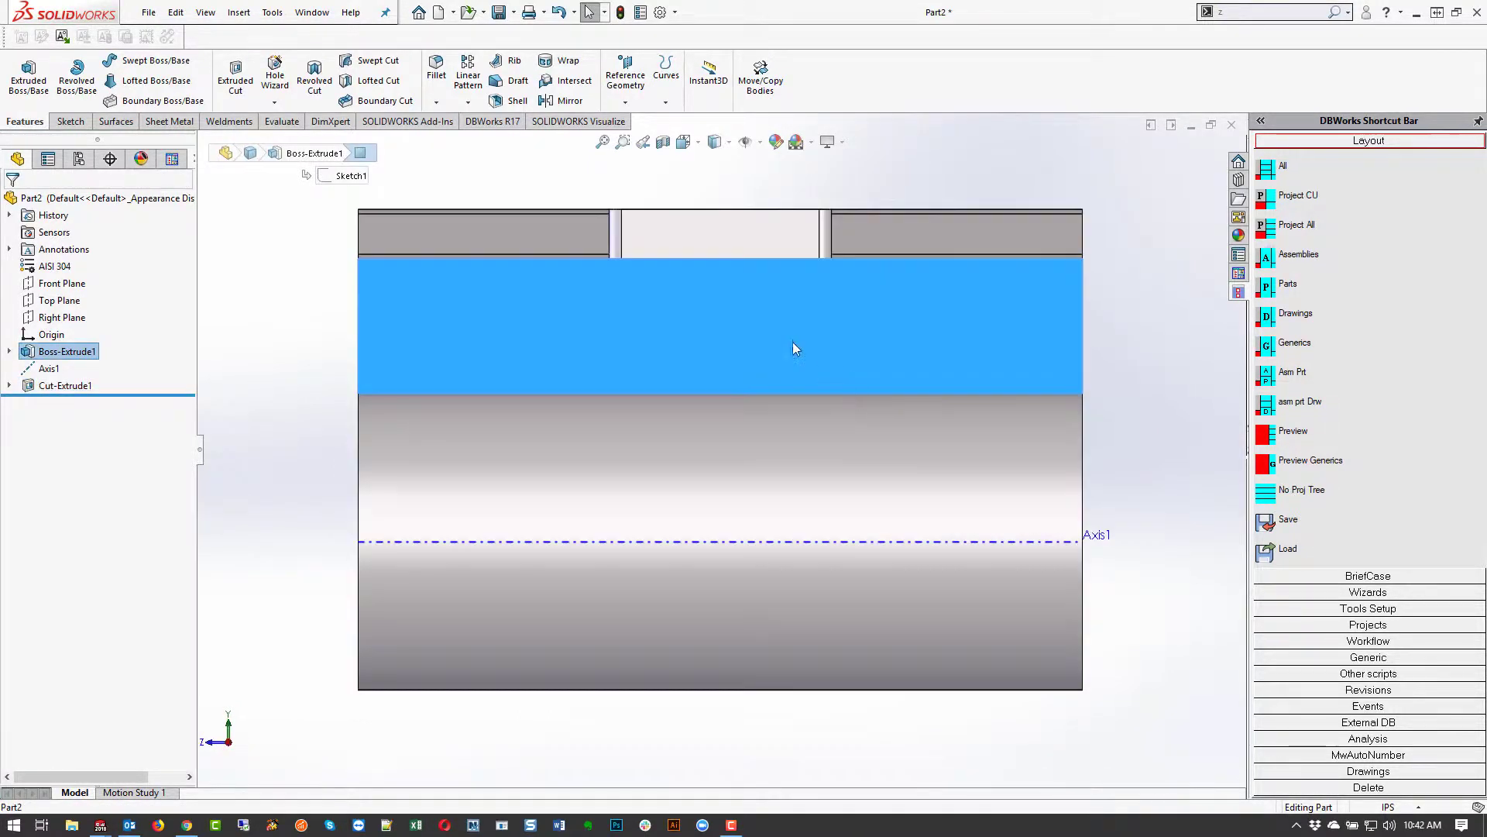
mouse_move(525, 323)
middle_mouse_down()
mouse_move(750, 336)
mouse_move(718, 372)
mouse_move(674, 325)
mouse_move(660, 346)
mouse_move(578, 328)
mouse_move(543, 343)
middle_mouse_up()
scroll(714, 361, "up", 4)
middle_click_drag(829, 355, 784, 377)
left_click(941, 303)
left_click(797, 423)
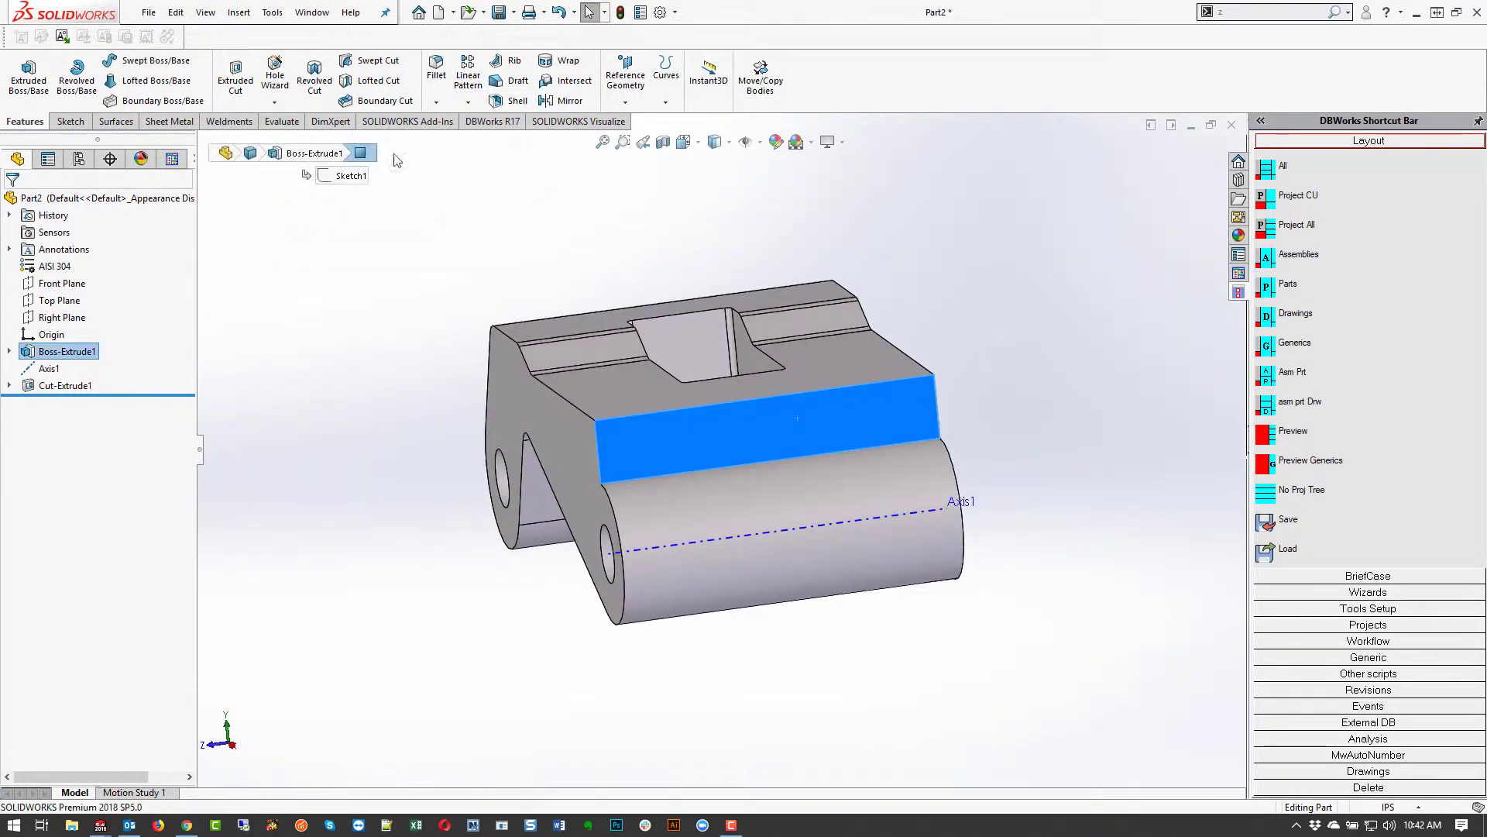
left_click(69, 121)
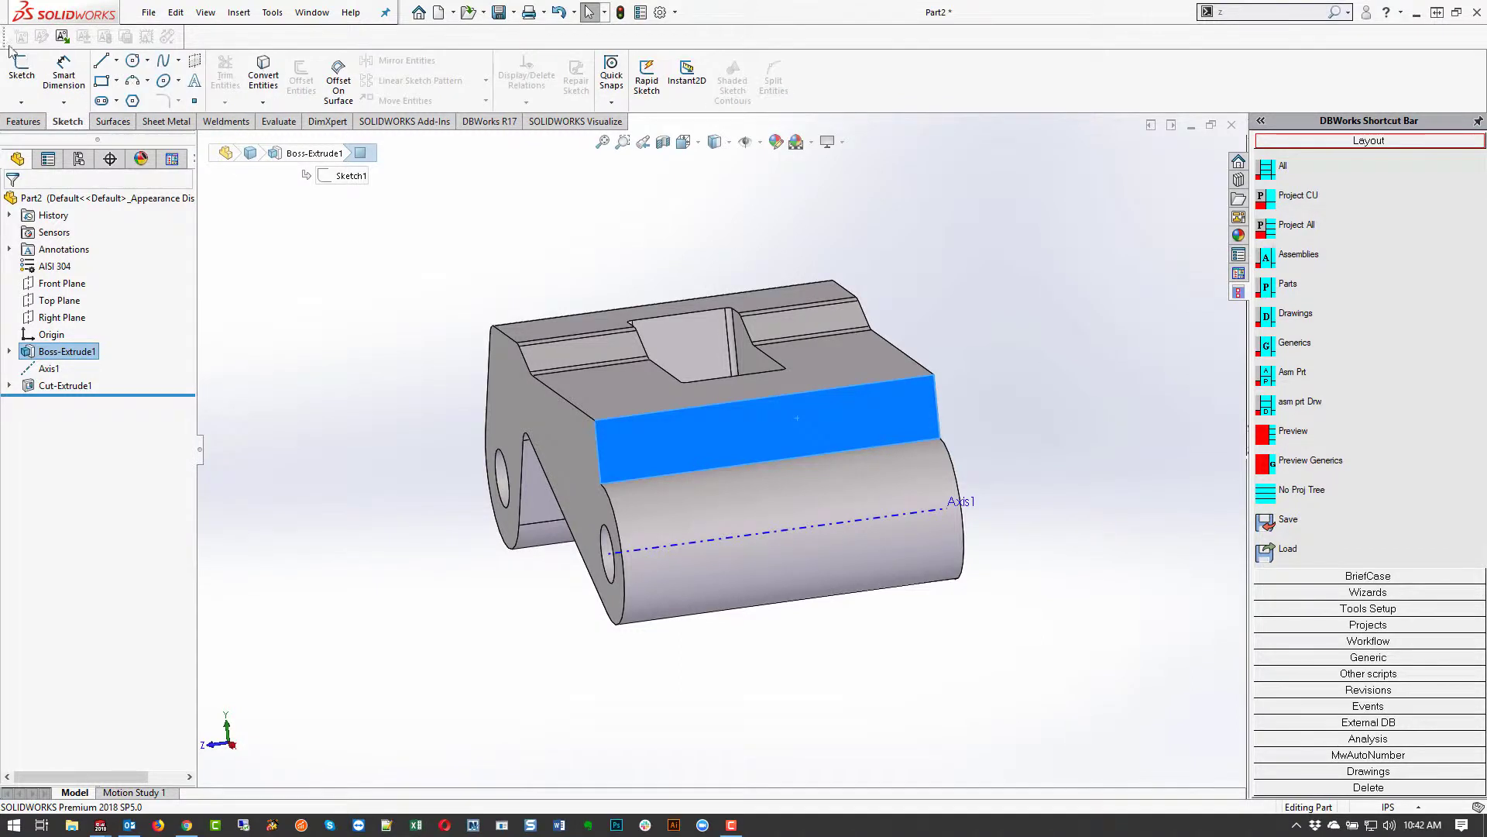
left_click(101, 80)
mouse_move(616, 436)
left_mouse_down()
mouse_move(763, 474)
mouse_move(903, 607)
mouse_move(945, 597)
left_mouse_up()
left_click(945, 594)
key("ctrl+8")
key("Escape")
- Dimension the rectangle's vertical side nearest the origin 0.039 in from the part's adjacent side edge
key("d")
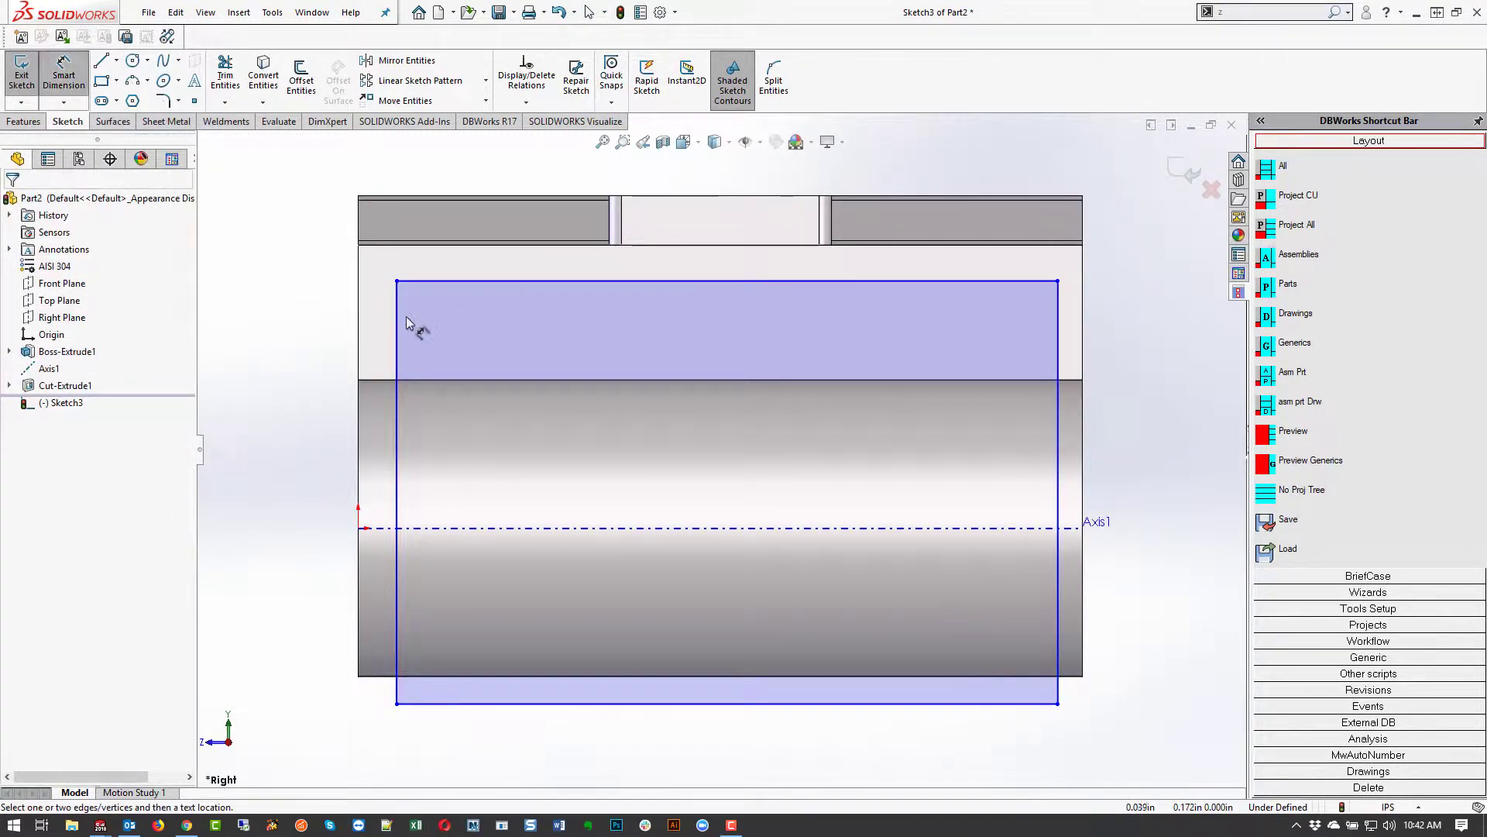
left_click(398, 317)
left_click(358, 313)
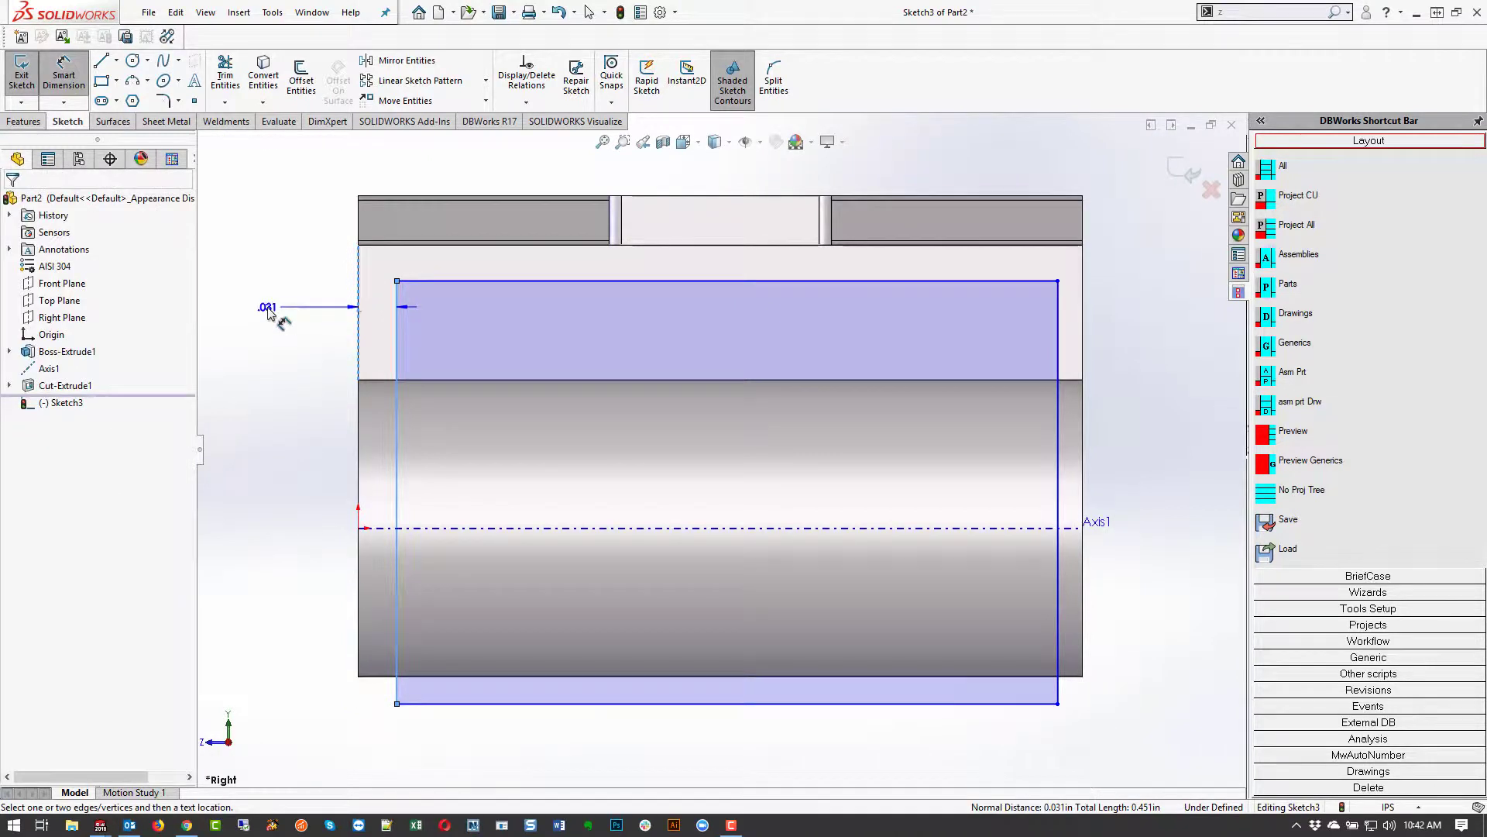
left_click(267, 309)
type(".039")
key("Return")
- Dimension the rectangle's upper side 0.039 in from the upper edge of the end face
left_click(506, 280)
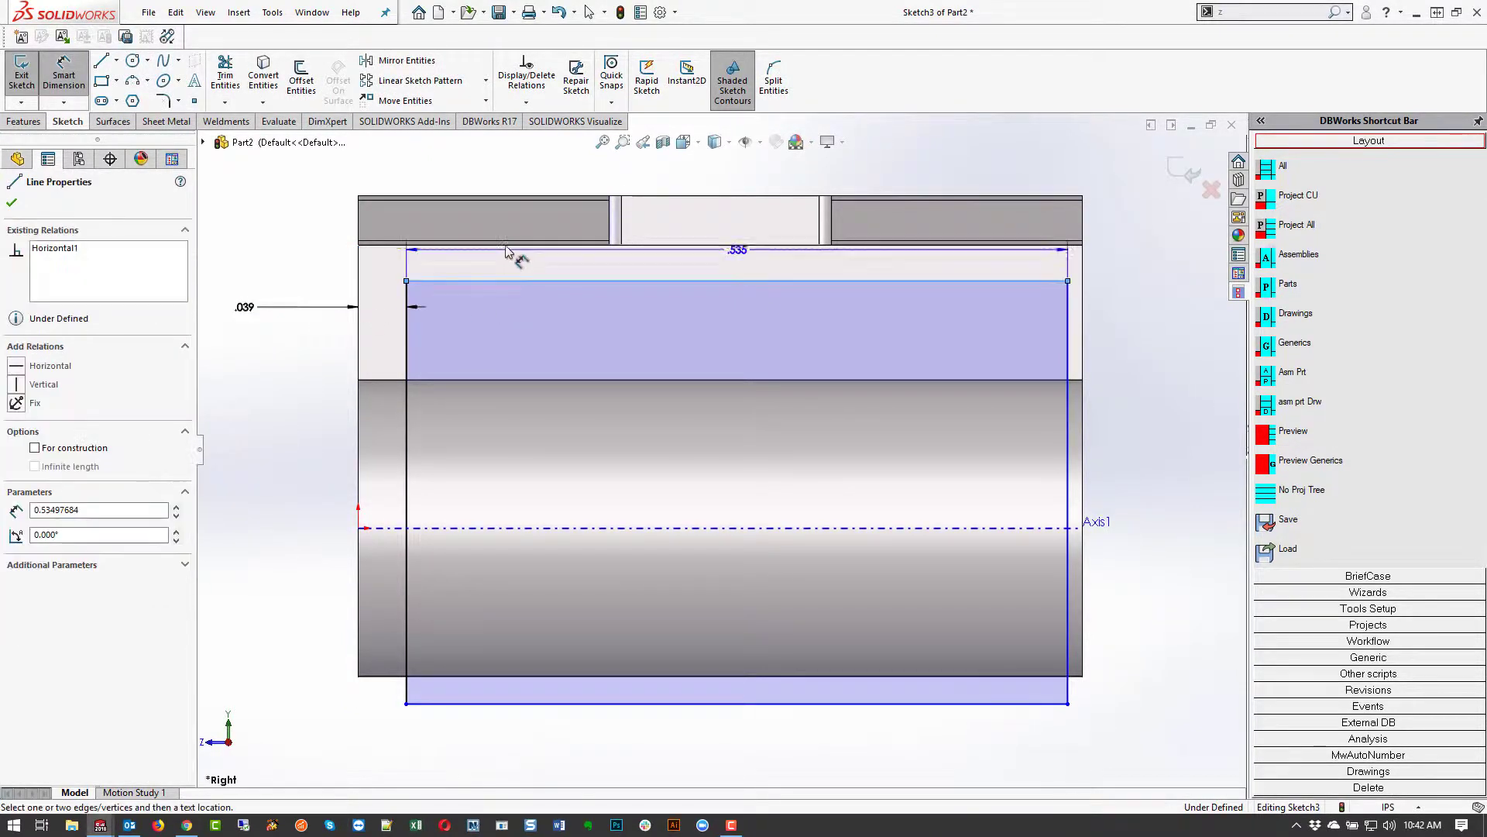
left_click(508, 245)
left_click(480, 176)
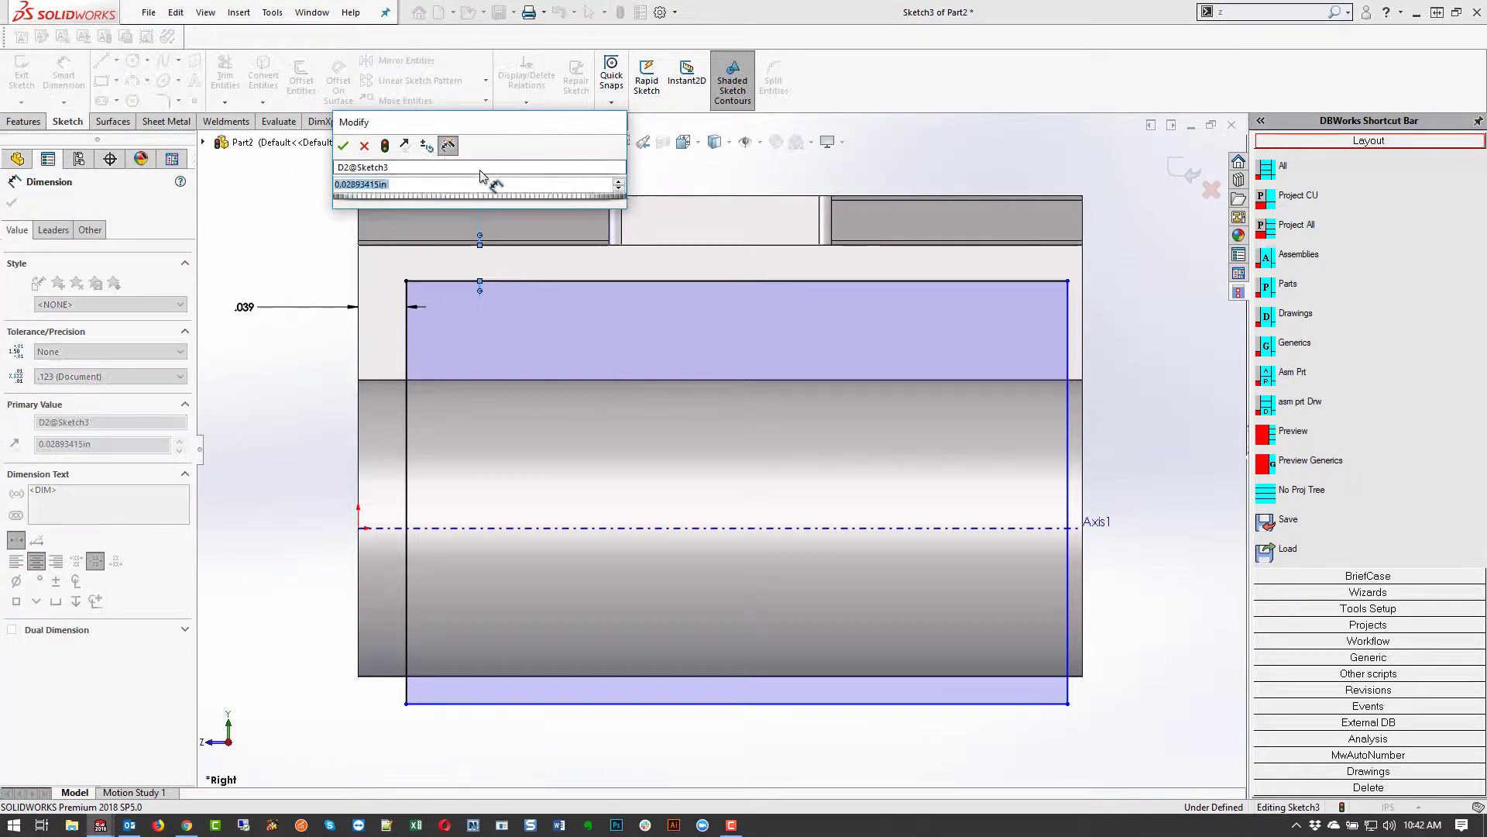
type(".039")
key("Return")
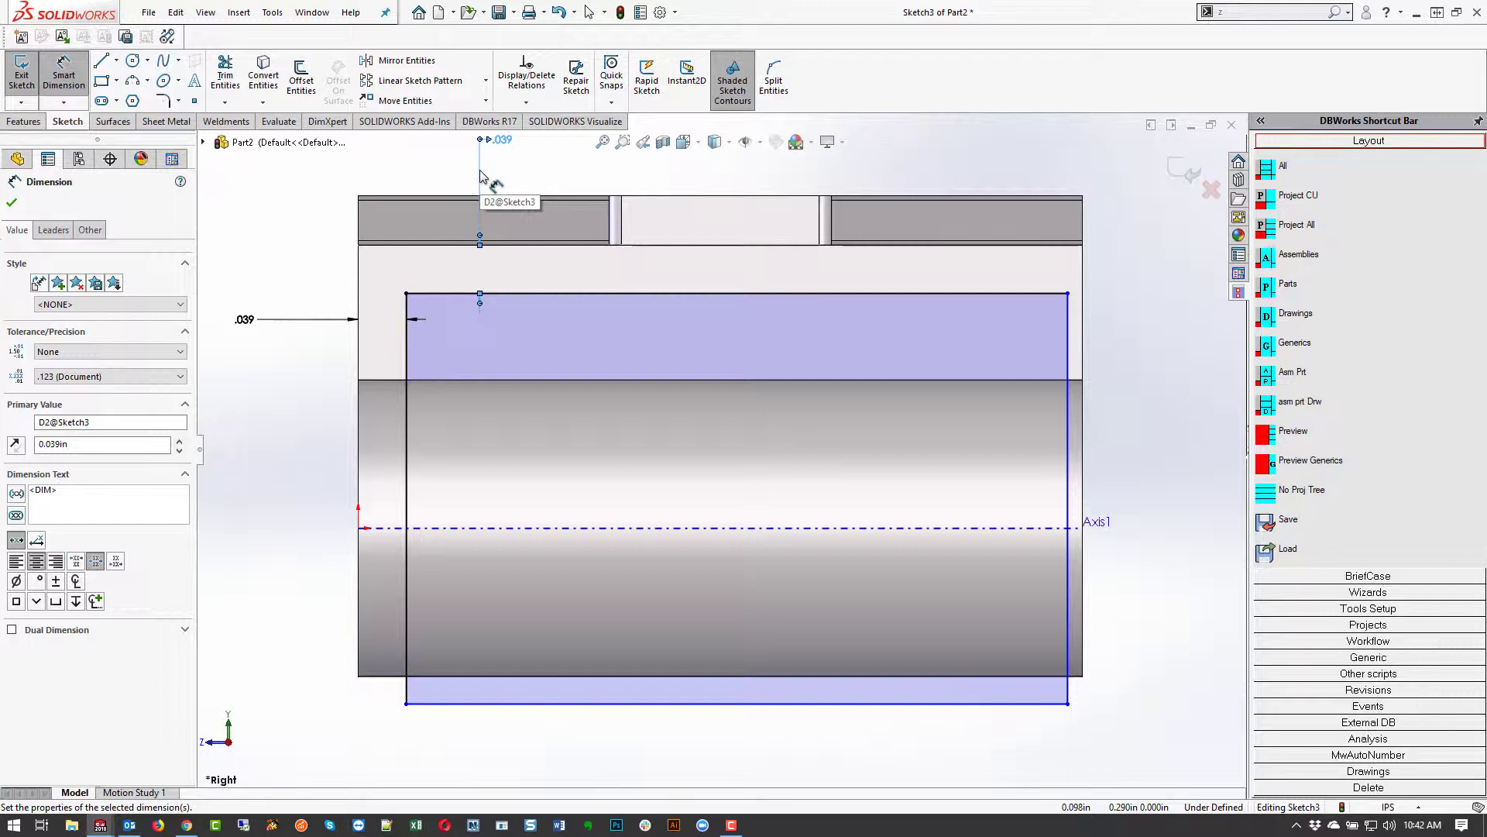
key("Escape")
- Set both the rectangle's upper offset and its origin-side offset to 0.06 in
key("z")
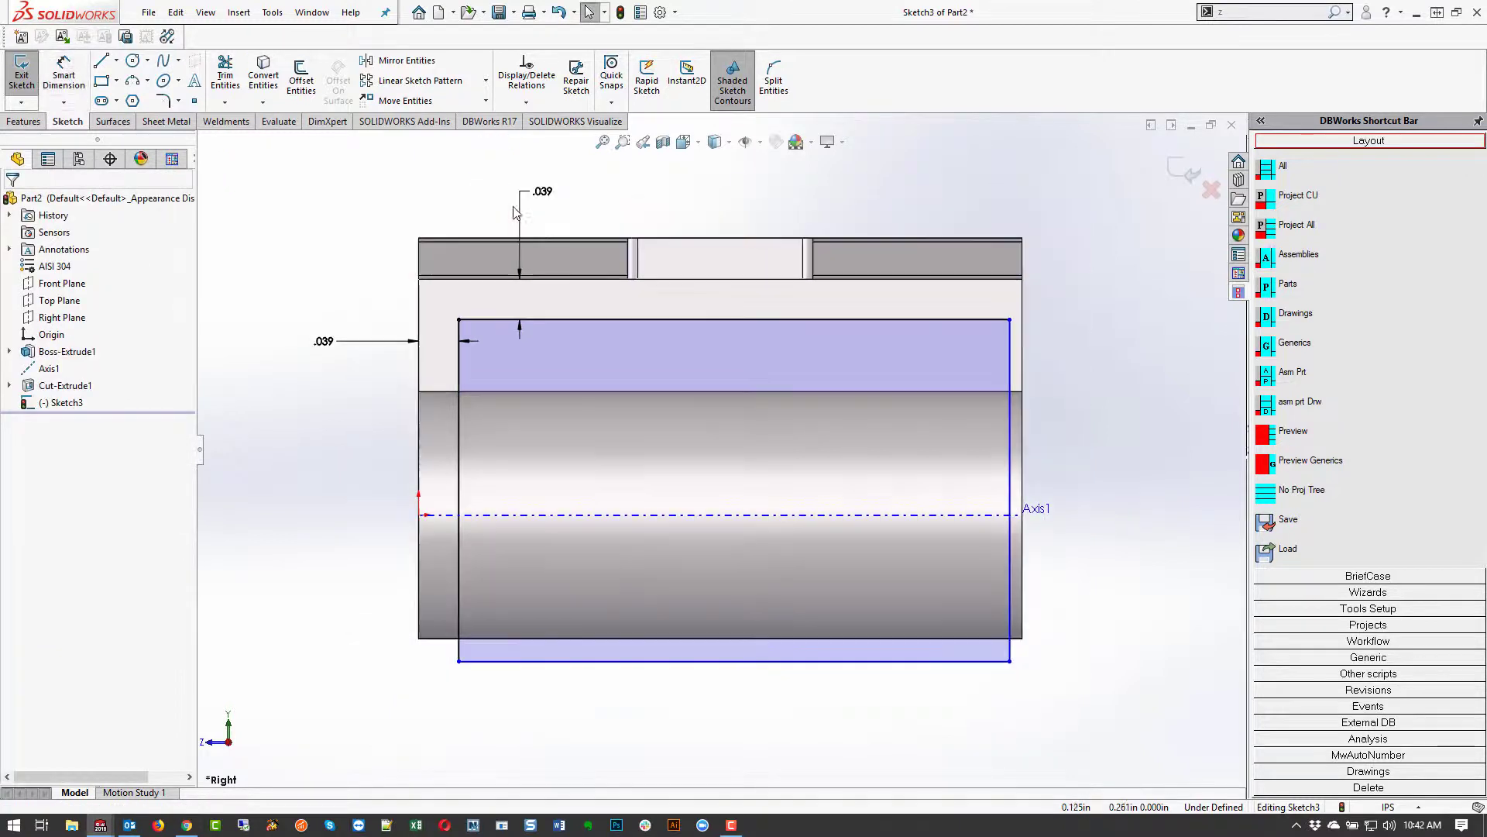
double_click(548, 191)
type(".05")
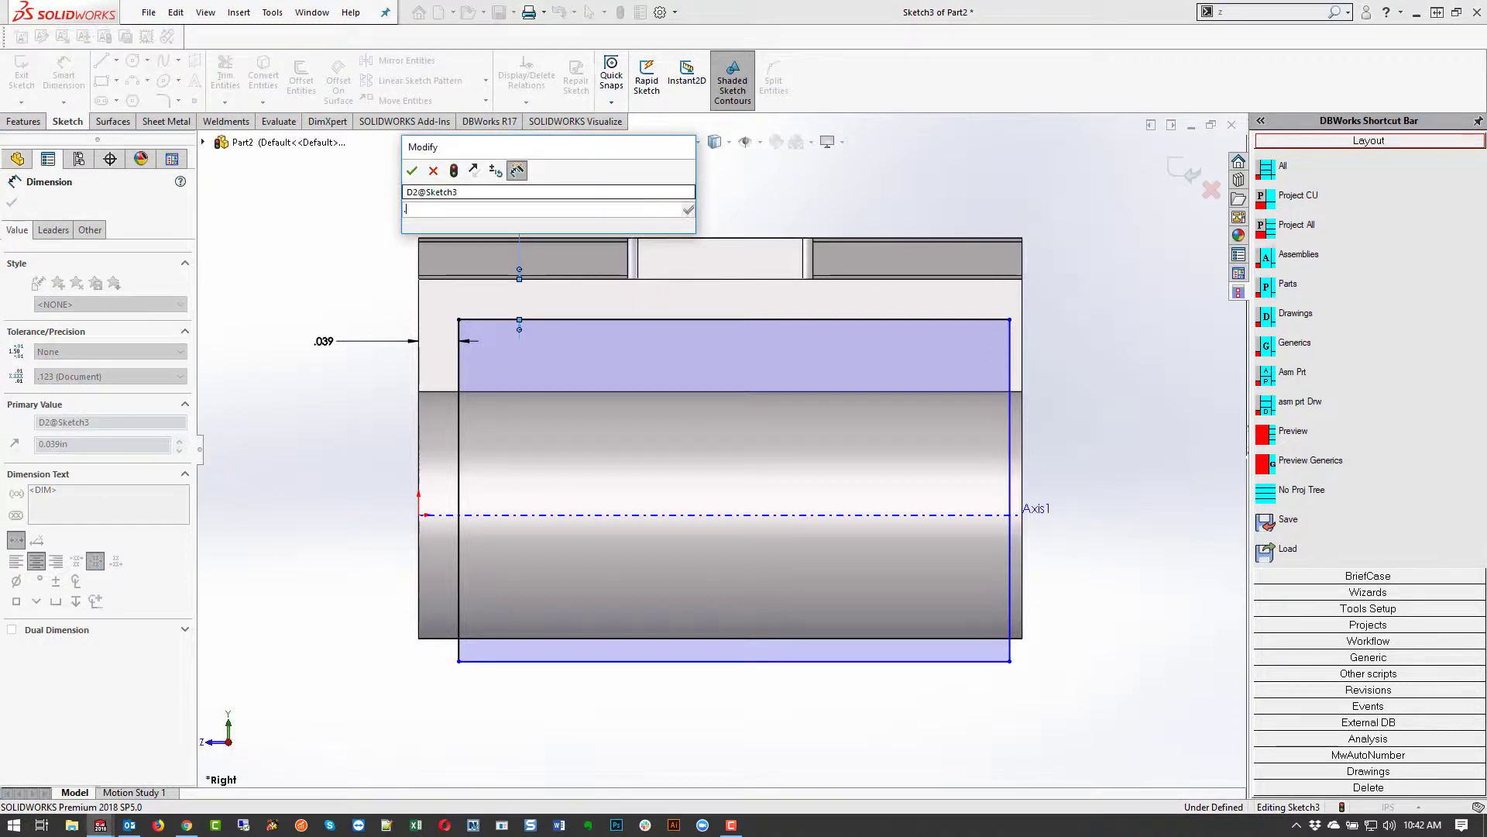
key("Return")
type(".06")
key("Return")
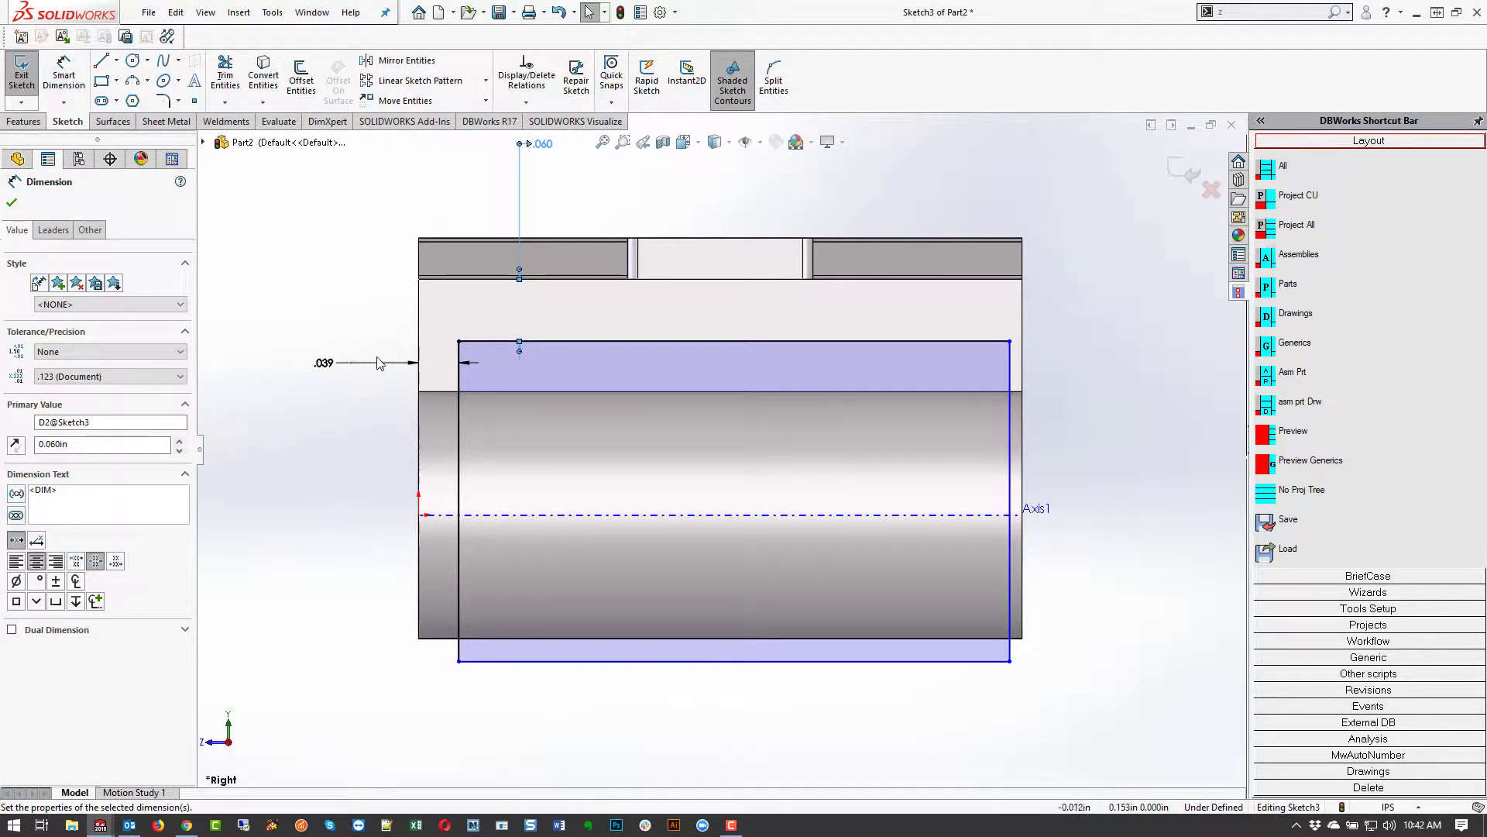
double_click(324, 362)
type(".06")
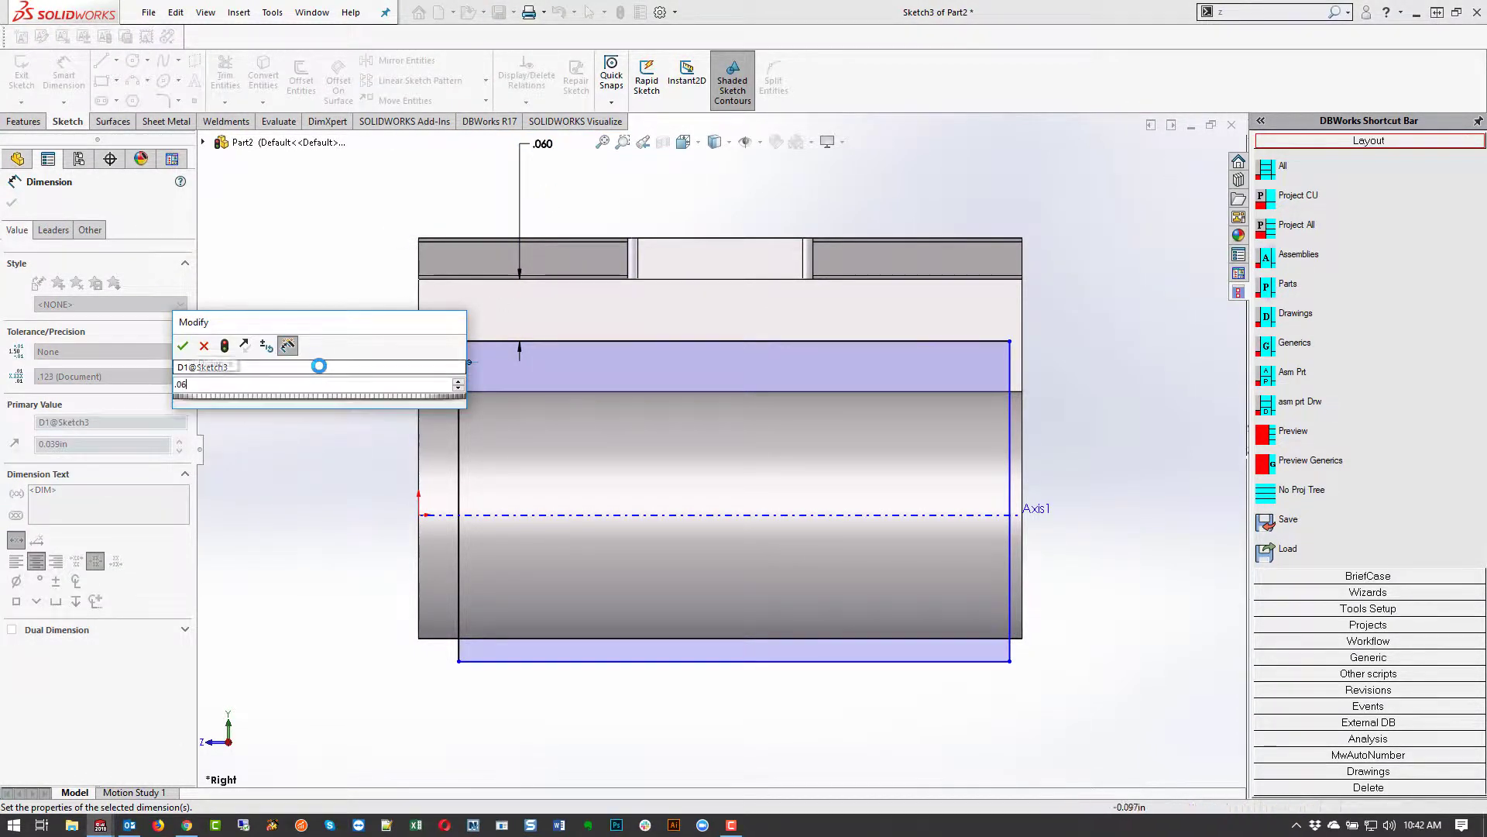
key("Return")
left_click(1044, 388)
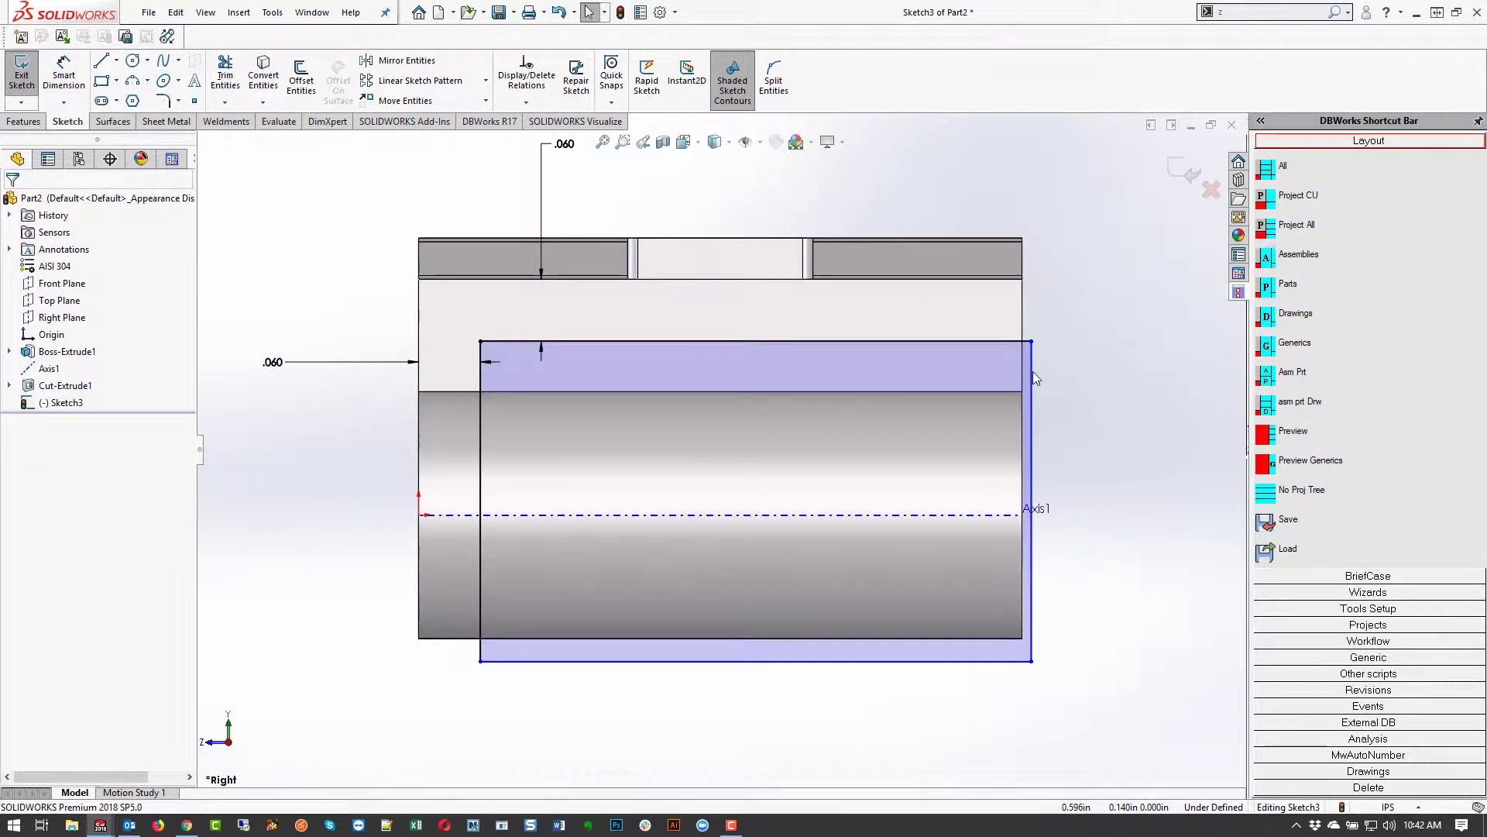
- Move the rectangle's far vertical side inside the part and dimension it 0.06 in from the part's adjacent edge
left_click_drag(1031, 376, 963, 377)
right_click_drag(968, 372, 971, 282)
left_click(961, 379)
left_click(1023, 385)
left_click(1125, 372)
type(".0")
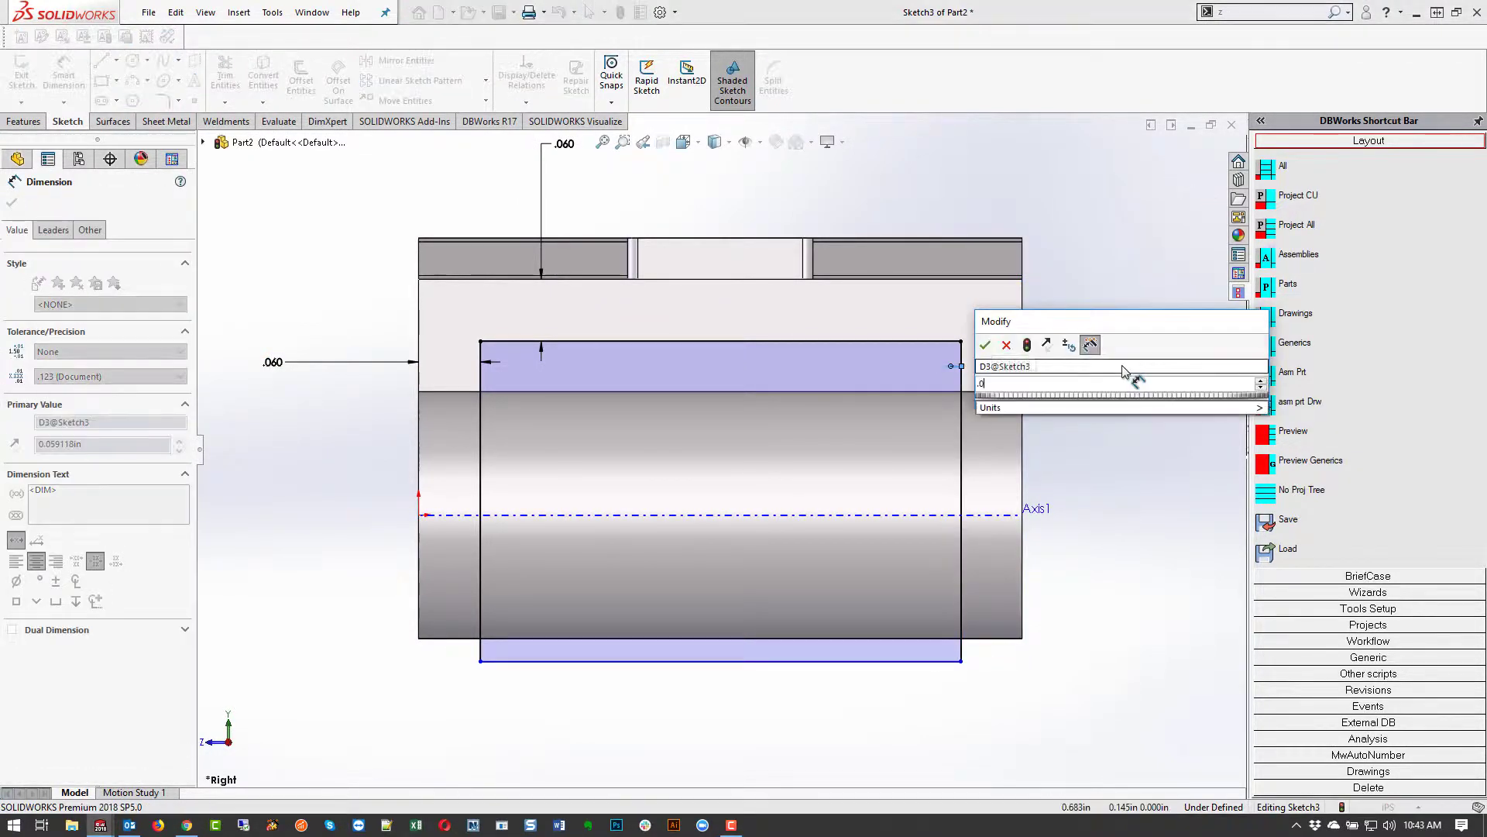
type("6")
key("Return")
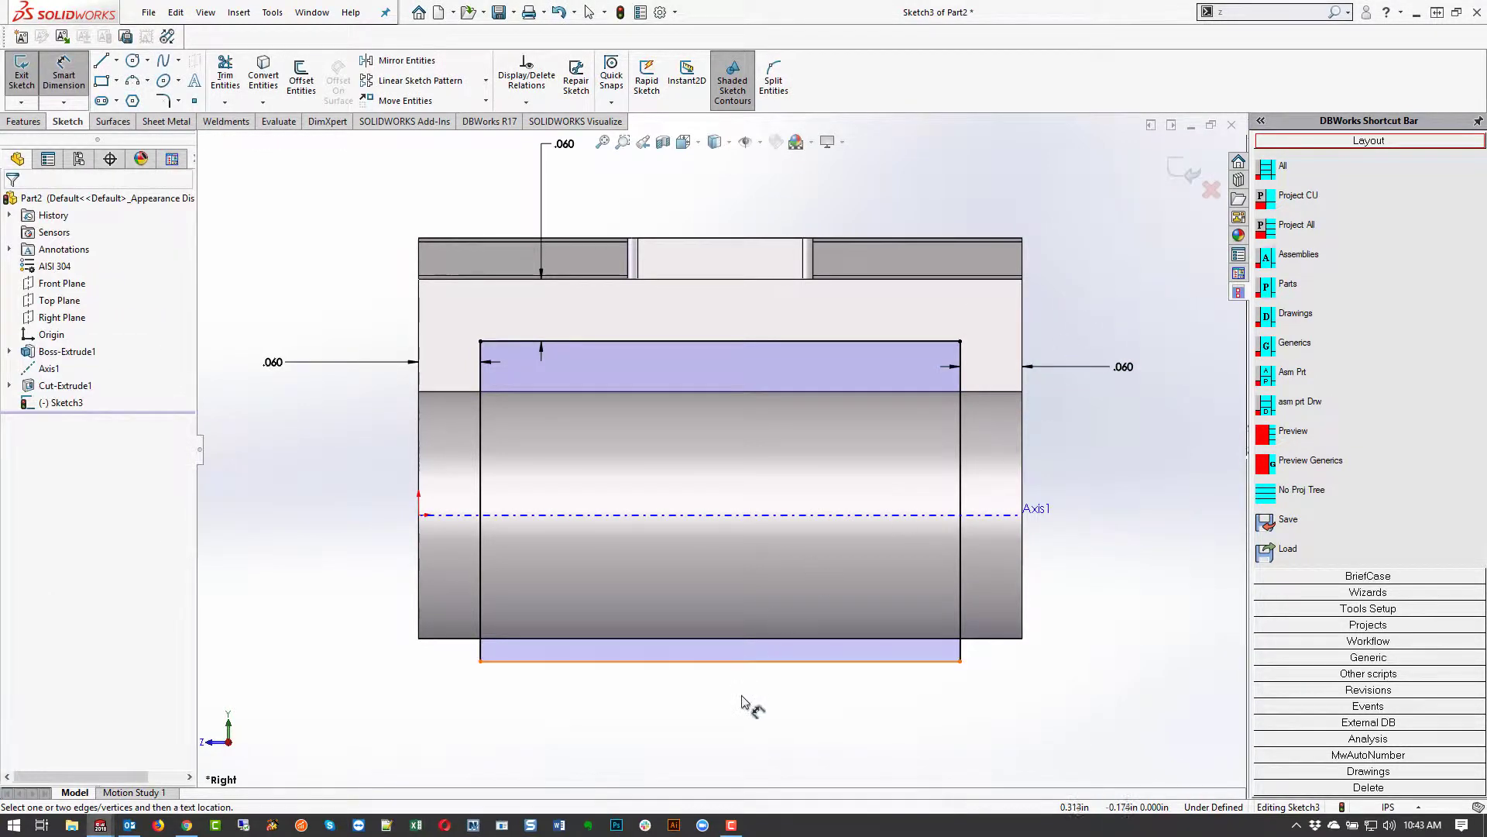
left_click(962, 489)
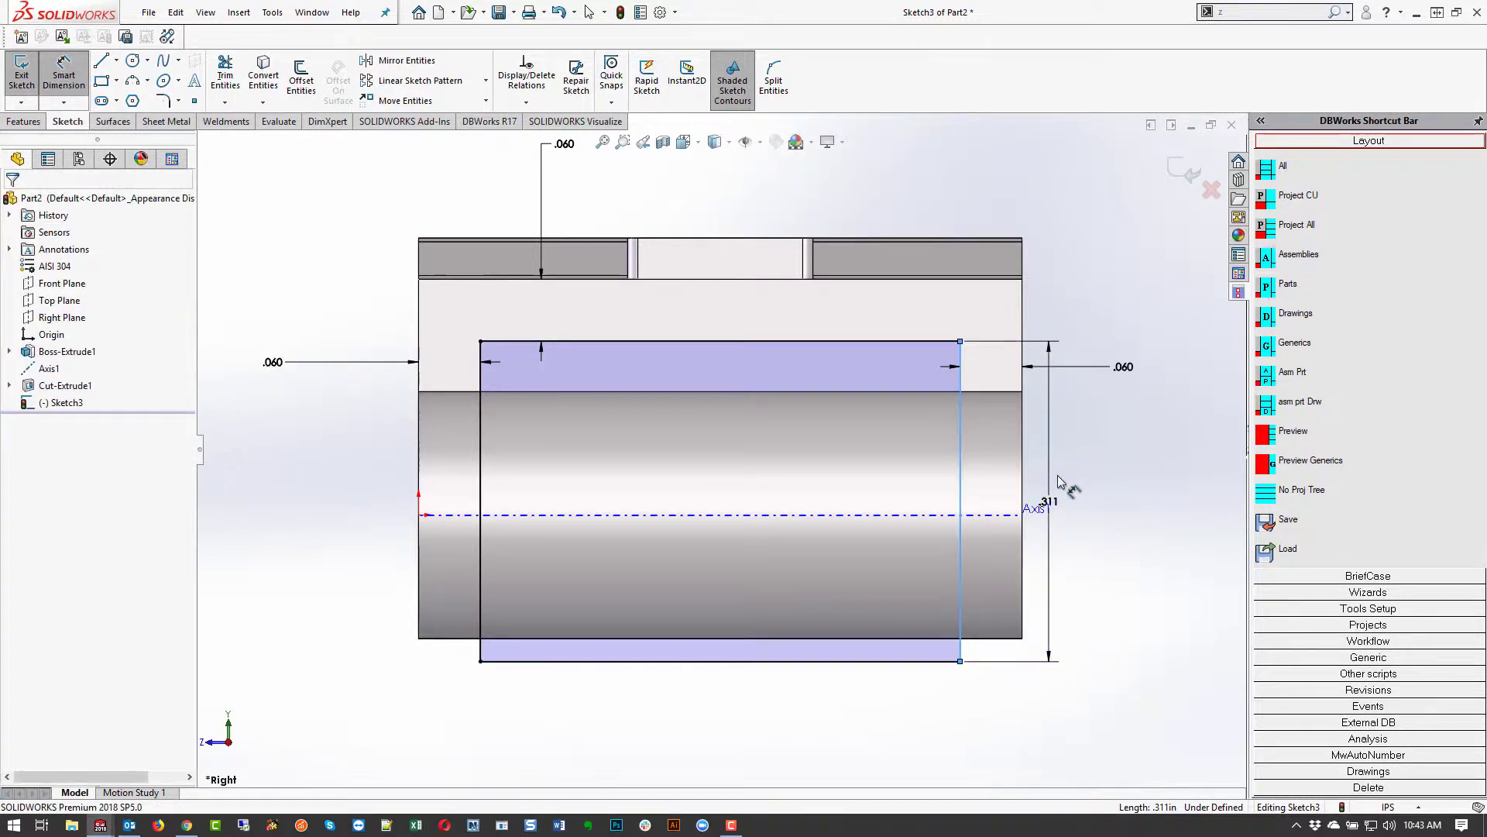
left_click(1060, 482)
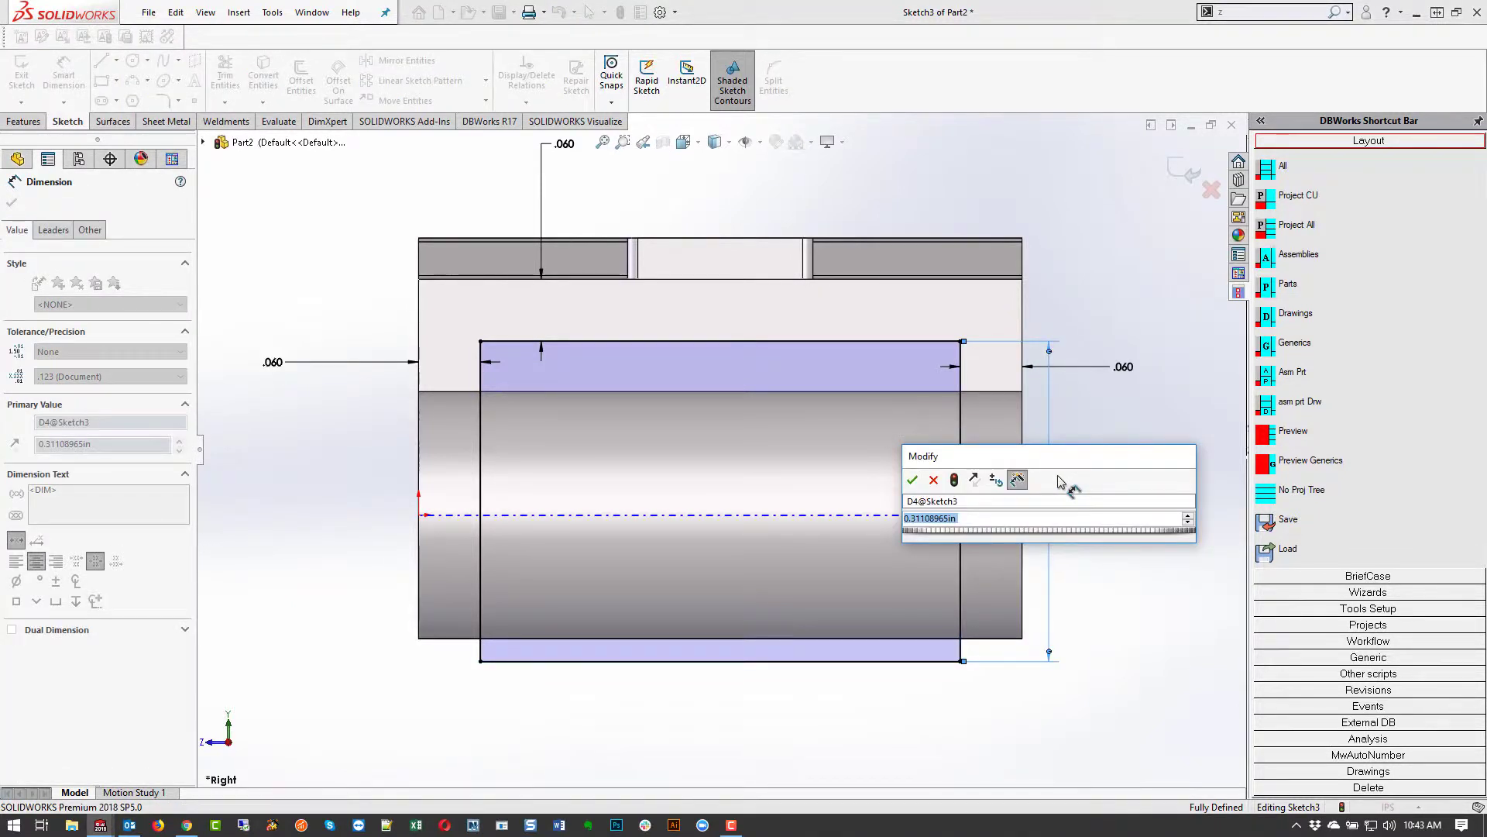
key("Escape")
key("Escape")
left_click(1051, 503)
key("Delete")
key("Escape")
- Make the rectangle's lower line collinear with the part's lower silhouette edge
left_click(866, 662)
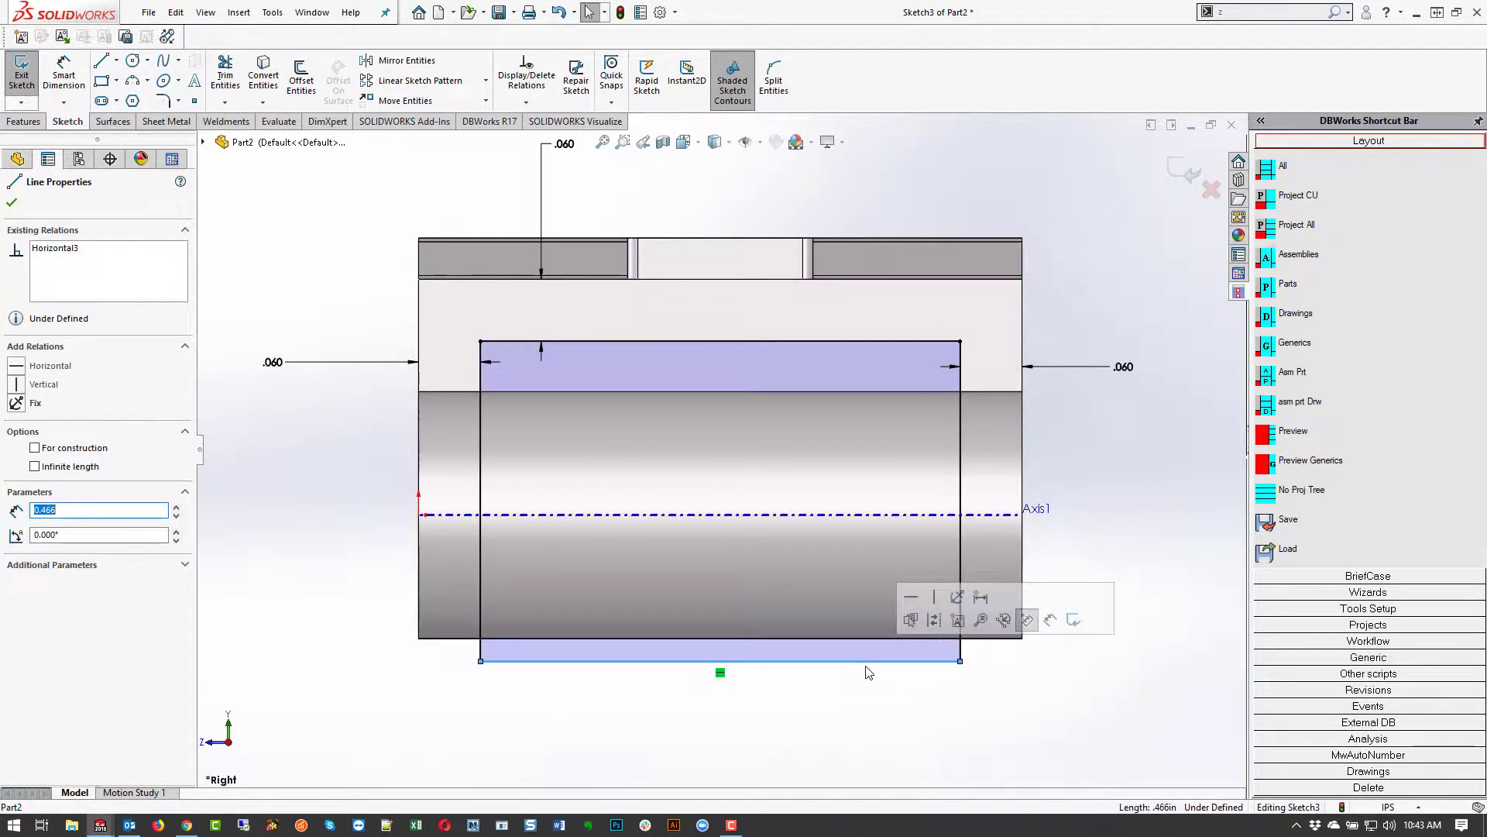
left_click(1003, 636, "ctrl")
left_click(1020, 657)
left_click(941, 661)
left_click(998, 637, "ctrl")
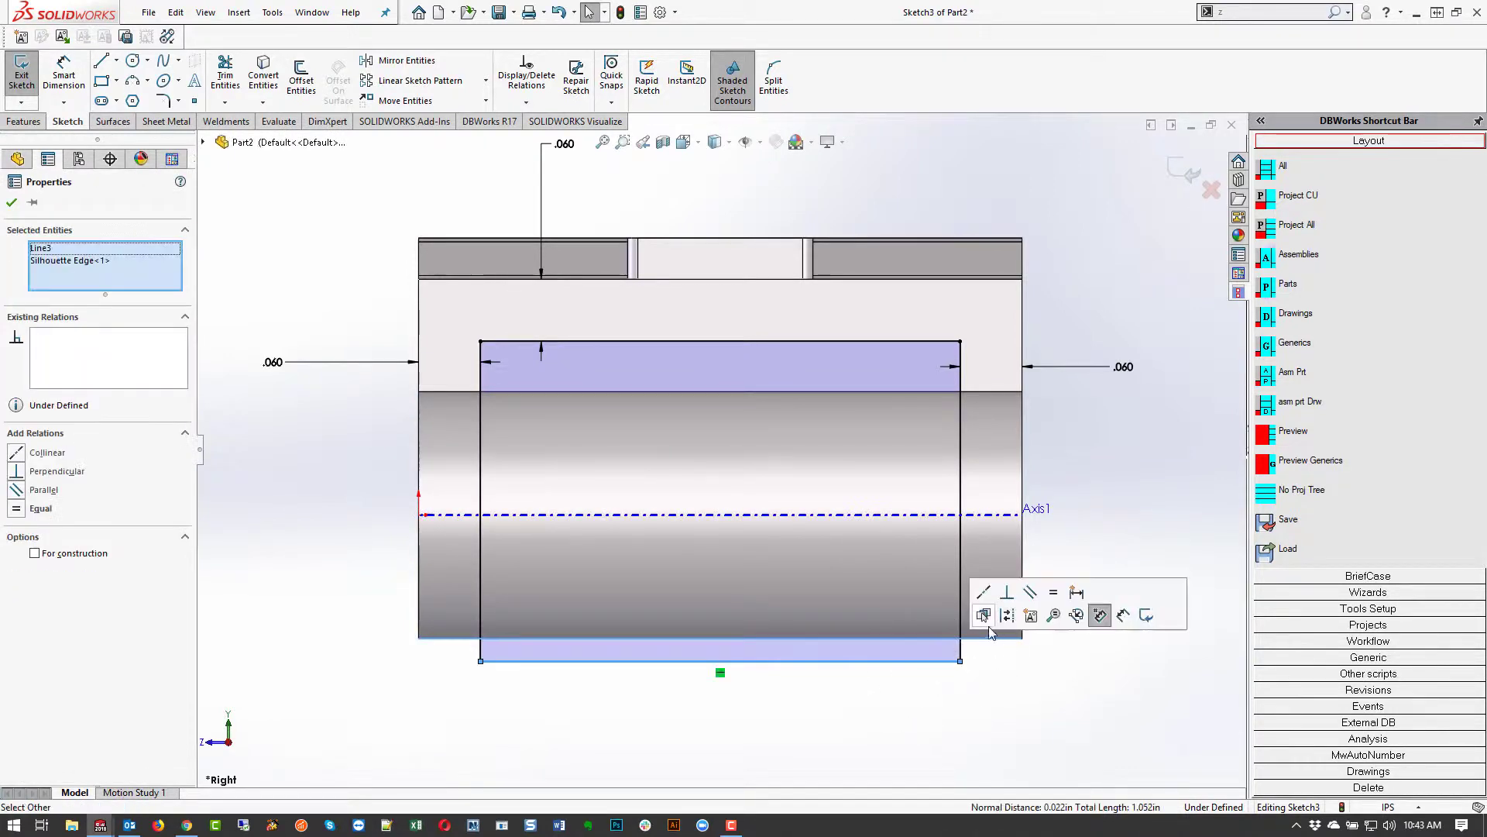
left_click(992, 593)
left_click(1145, 517)
- Cut the rectangle profile through the full length of the part with an Extruded Cut
scroll(544, 265, "up", 3)
middle_click_drag(543, 264, 703, 445)
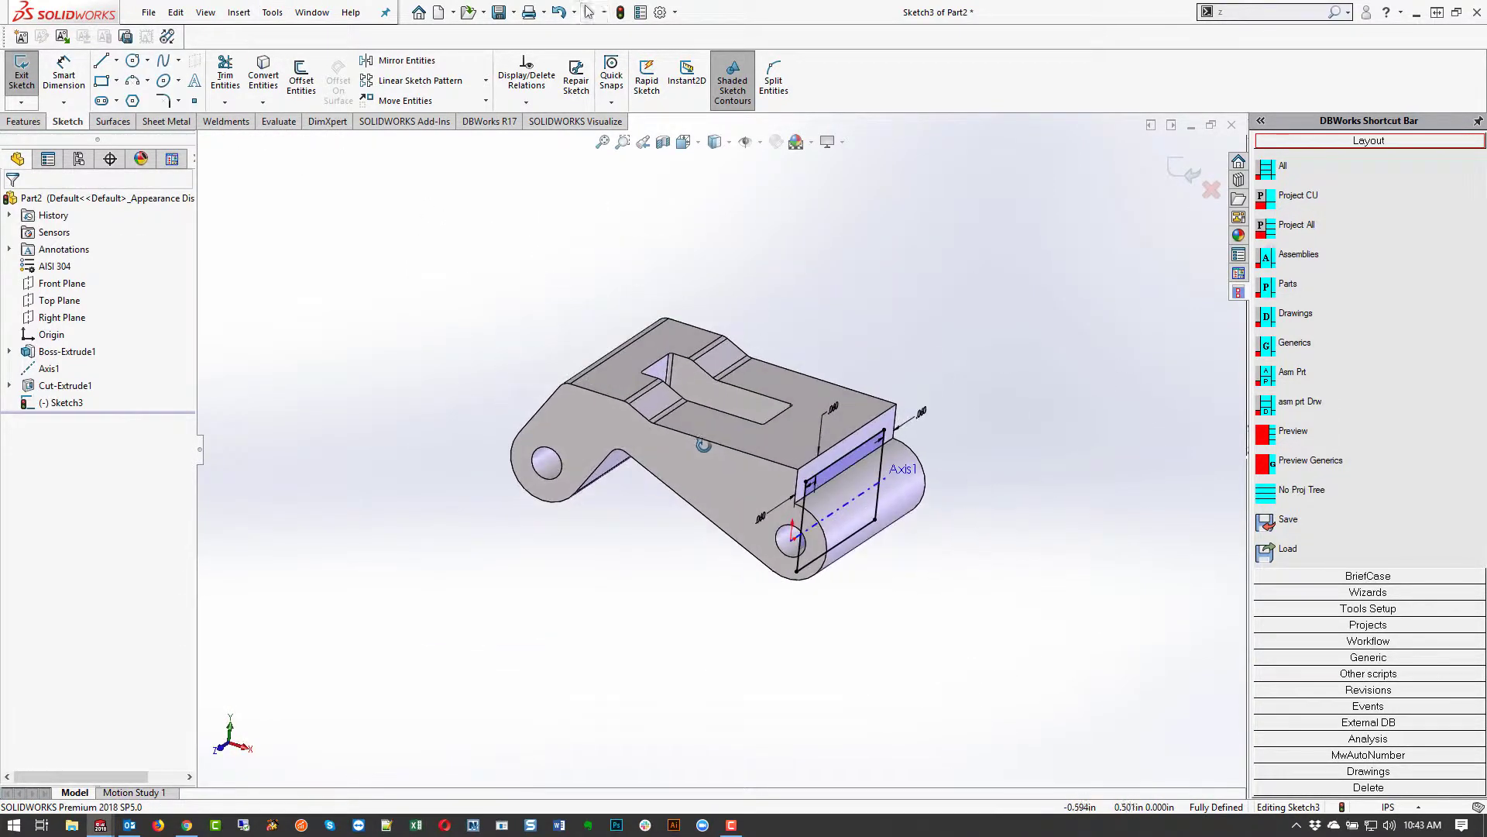
left_click(23, 121)
left_click(236, 77)
left_click(103, 295)
left_click(96, 330)
left_click(12, 202)
- Start a new sketch on the inner face of the side wall left by the channel cut
mouse_move(756, 504)
middle_mouse_down()
mouse_move(651, 383)
mouse_move(815, 379)
mouse_move(859, 289)
mouse_move(949, 345)
mouse_move(914, 375)
mouse_move(838, 351)
mouse_move(875, 503)
mouse_move(930, 434)
mouse_move(1020, 412)
mouse_move(1015, 339)
mouse_move(868, 415)
middle_mouse_up()
left_click(833, 398)
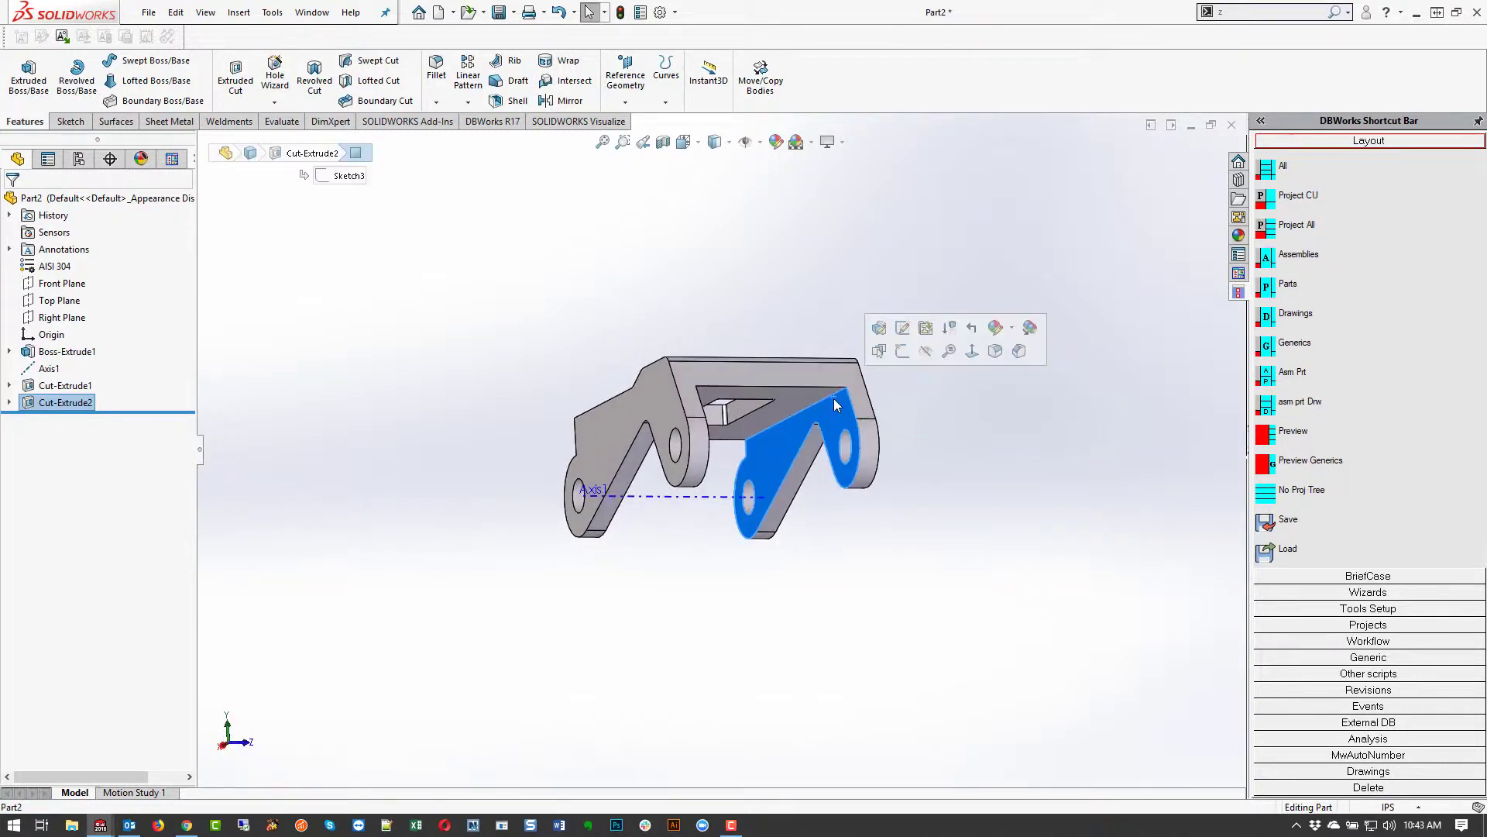
left_click(762, 375, "ctrl")
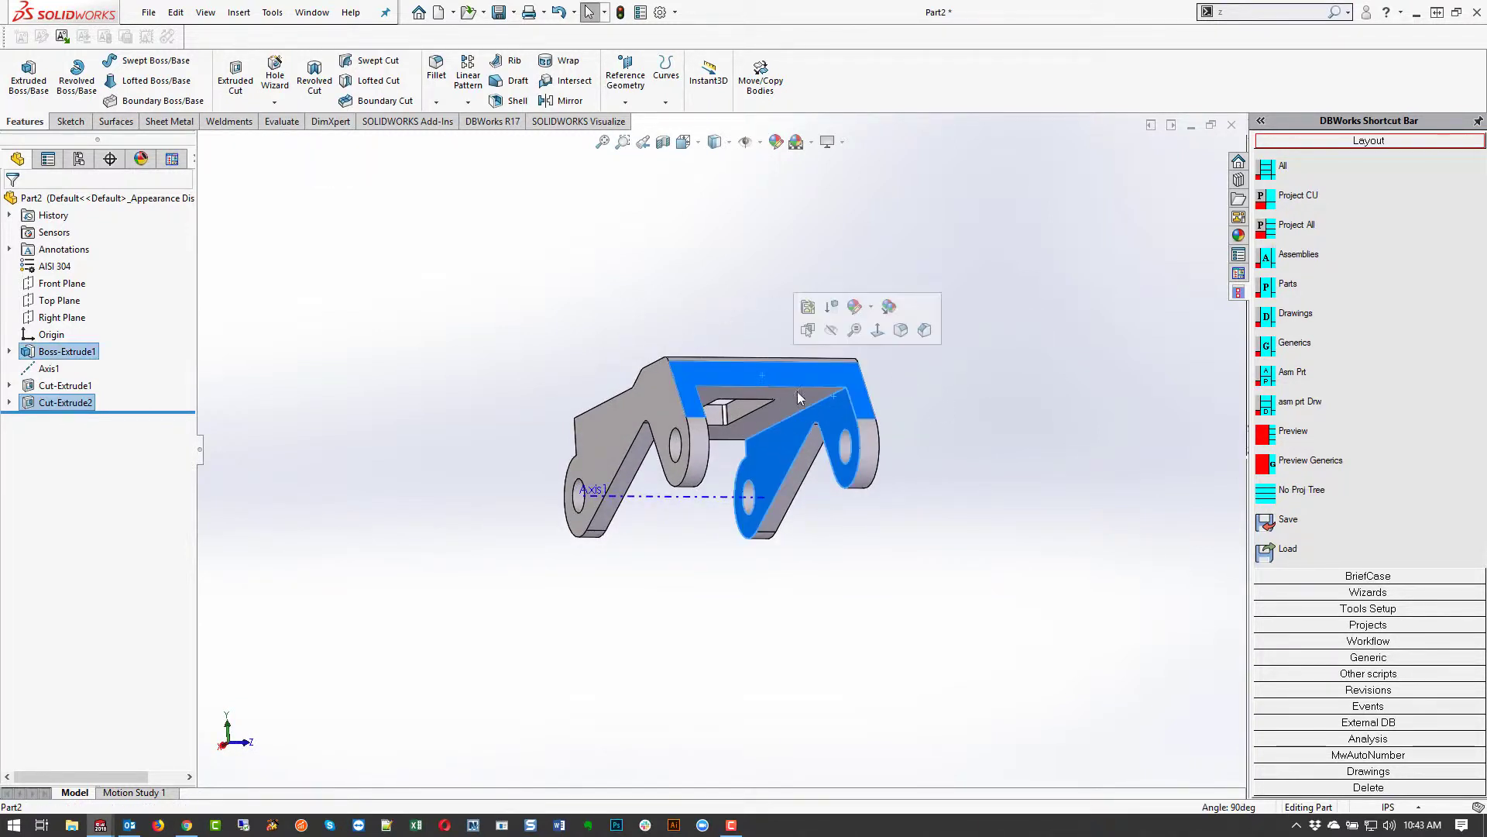
left_click(1051, 378)
middle_click_drag(835, 403, 916, 328)
left_click(862, 467)
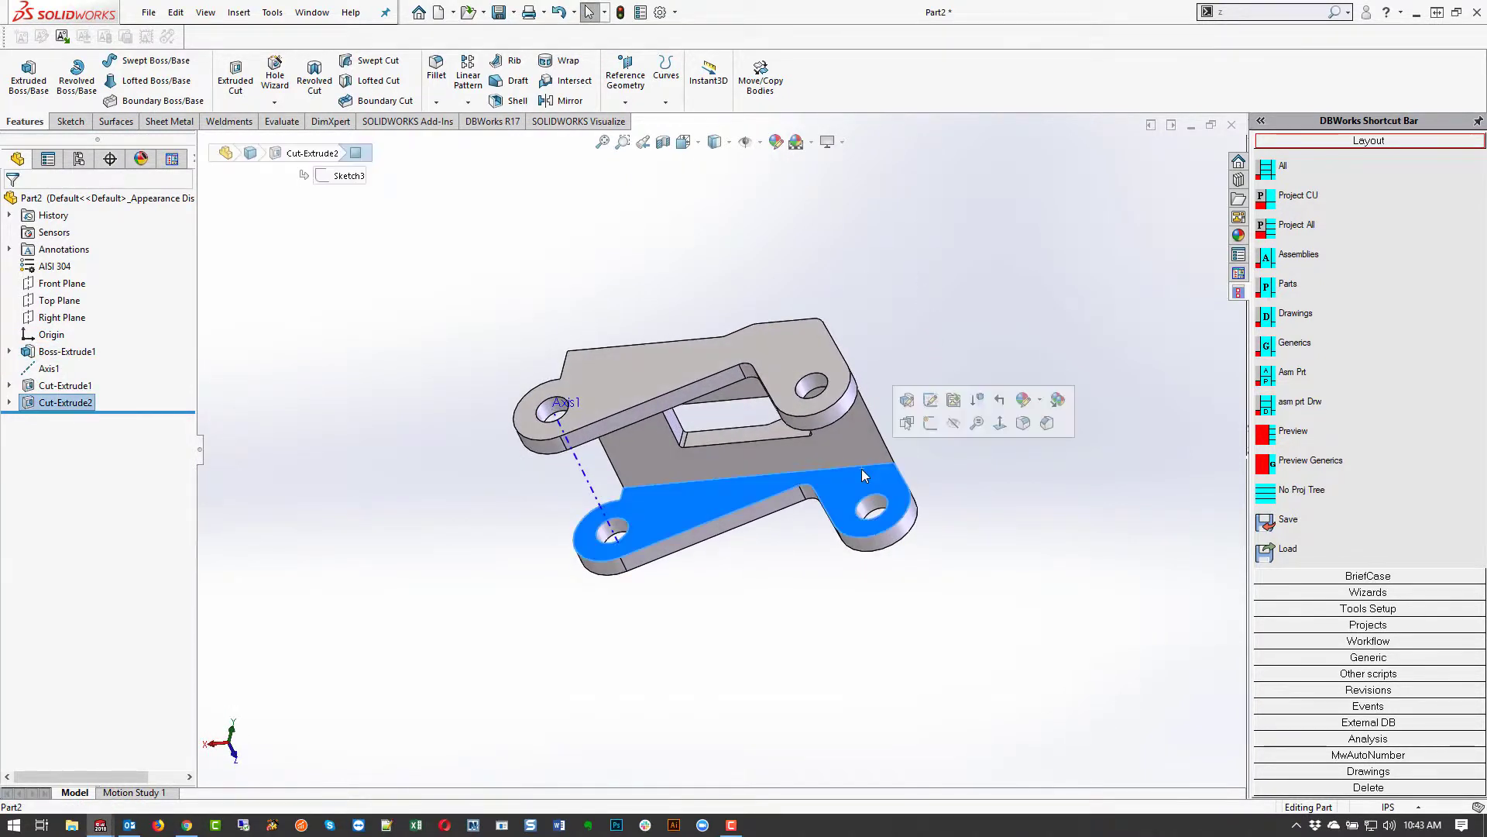
left_click(939, 423)
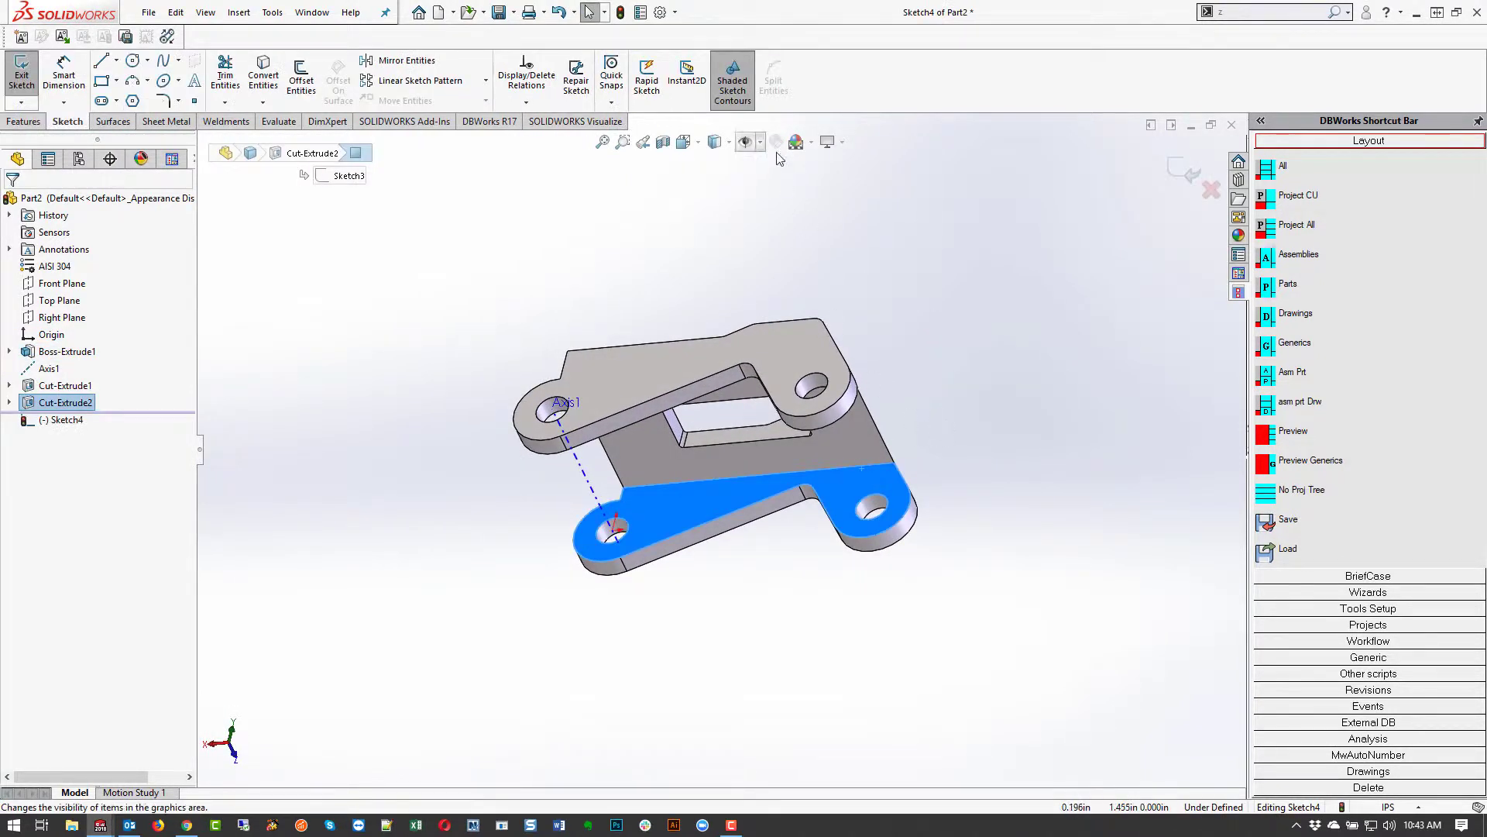
- Offset the horizontal edge of the arm's raised section 0.06 in inward into the side wall
middle_click_drag(857, 463, 812, 585)
key("ctrl+8")
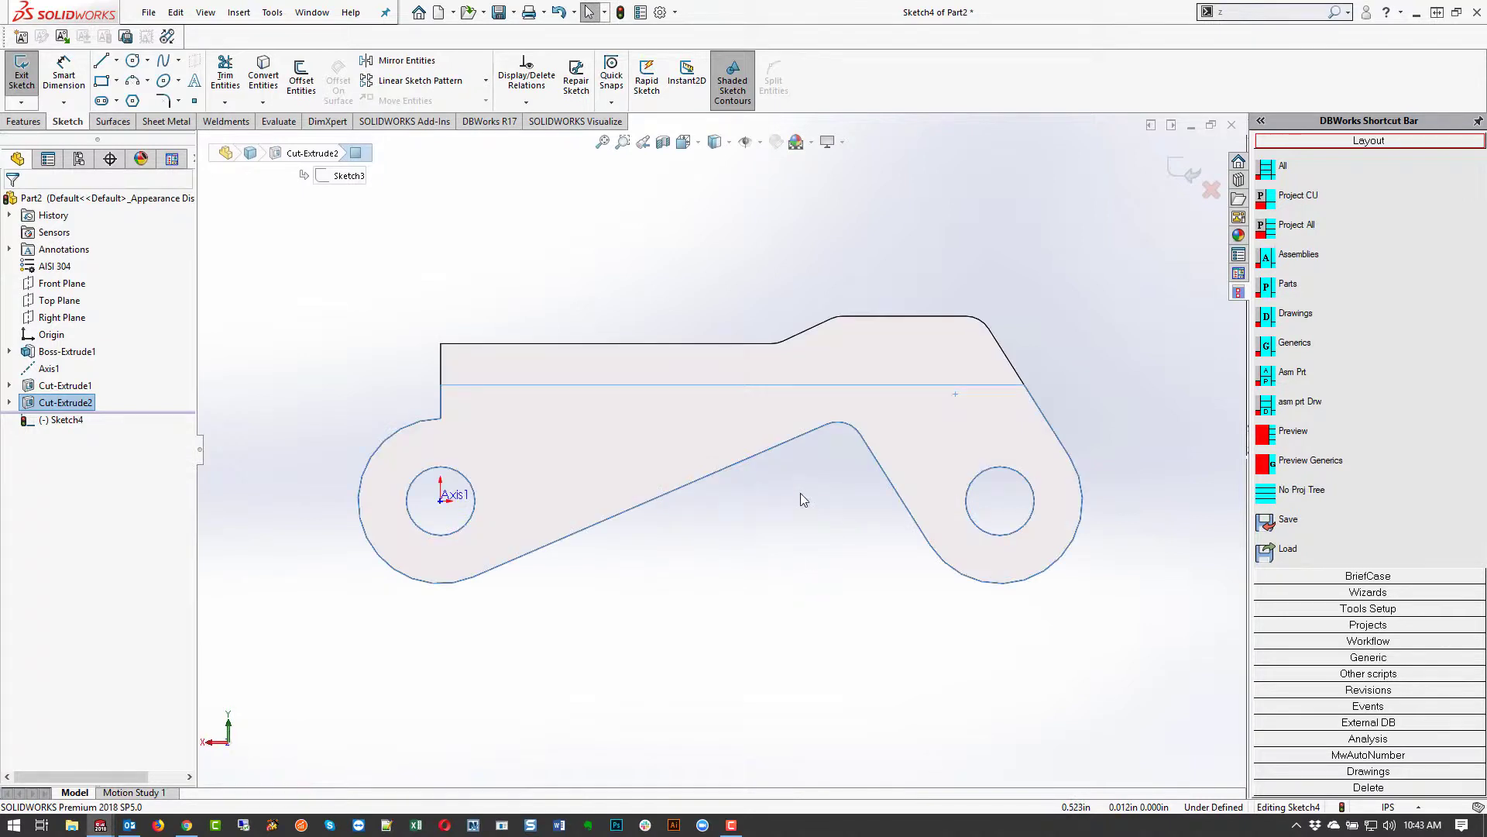
left_click(905, 318)
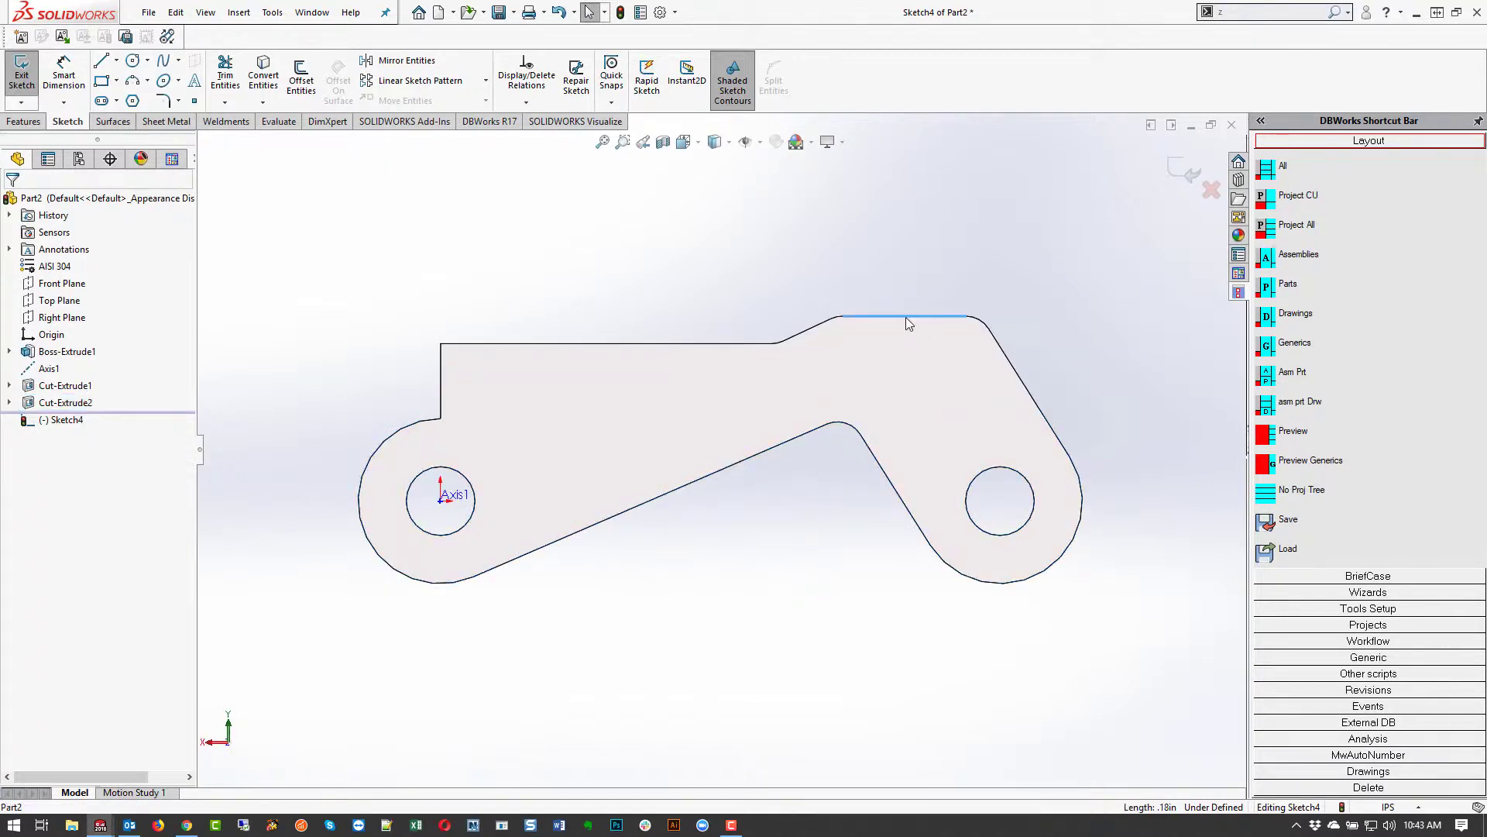
left_click(299, 81)
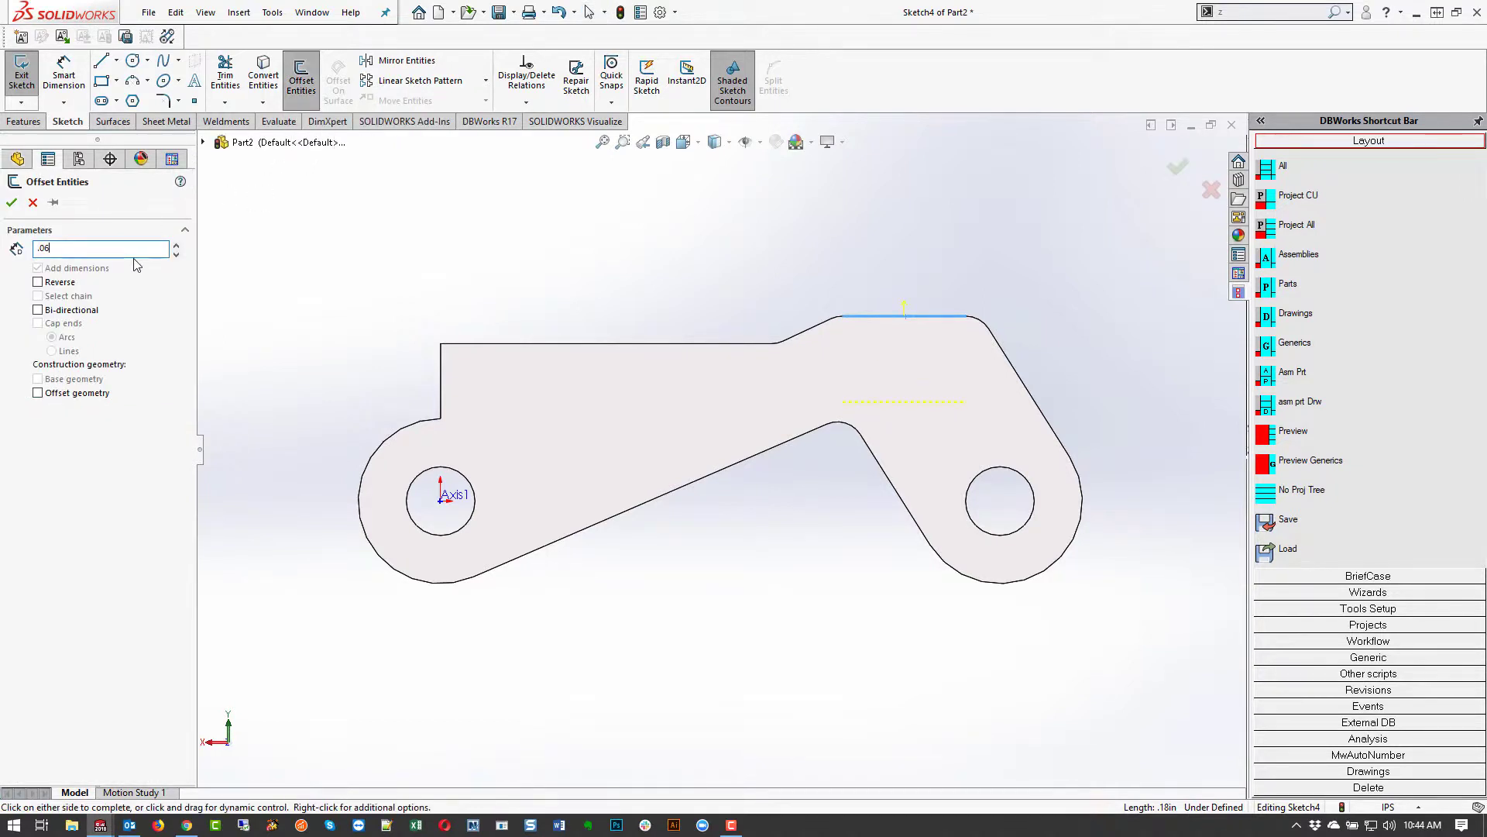
left_click(12, 202)
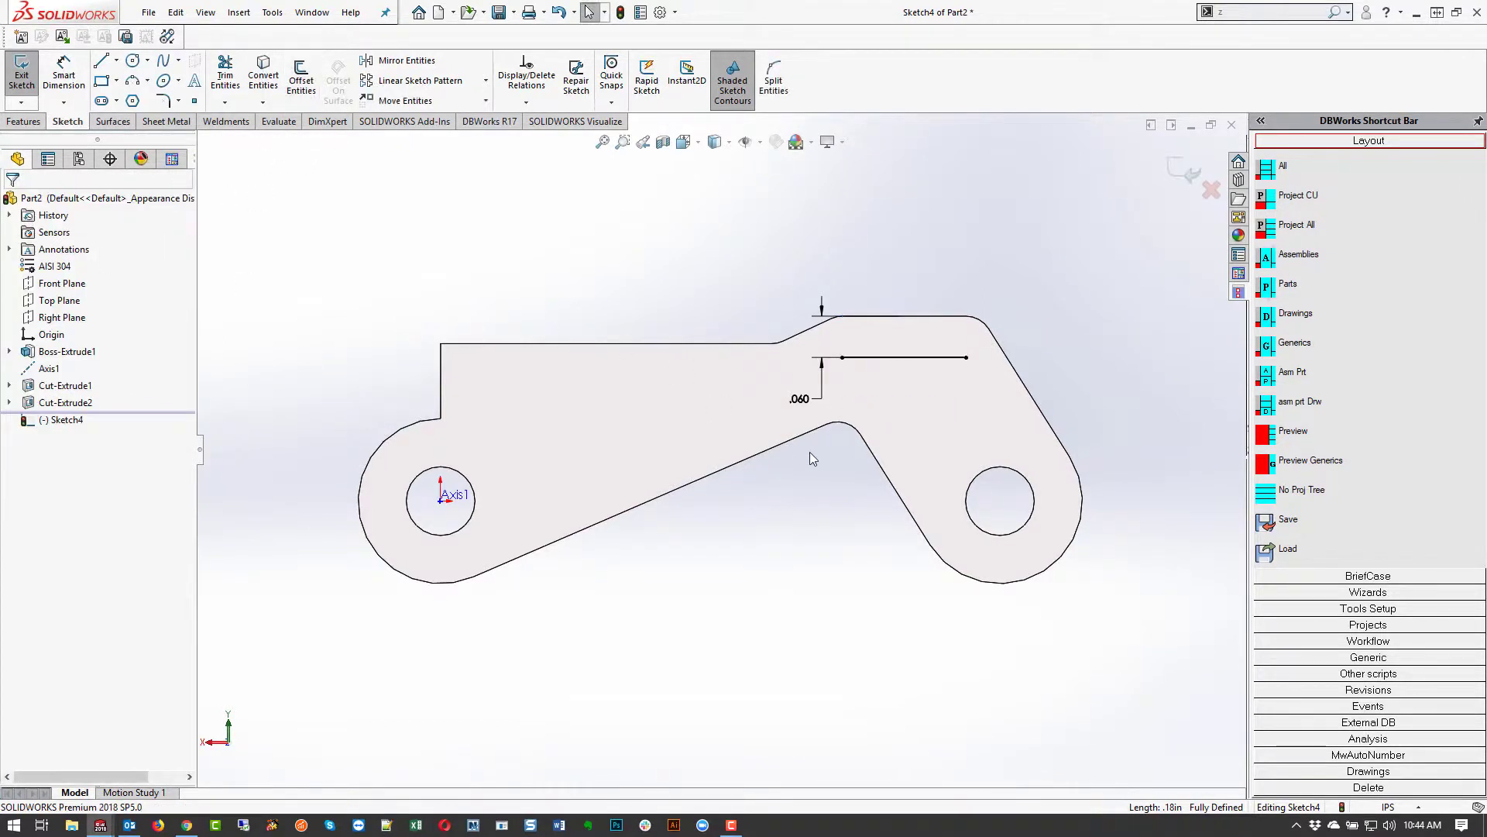
- Offset the slot's sloped edge and its adjoining curved edge 0.06 in downward, reversing the offset direction
middle_click_drag(864, 456, 875, 352)
scroll(834, 309, "down", 3)
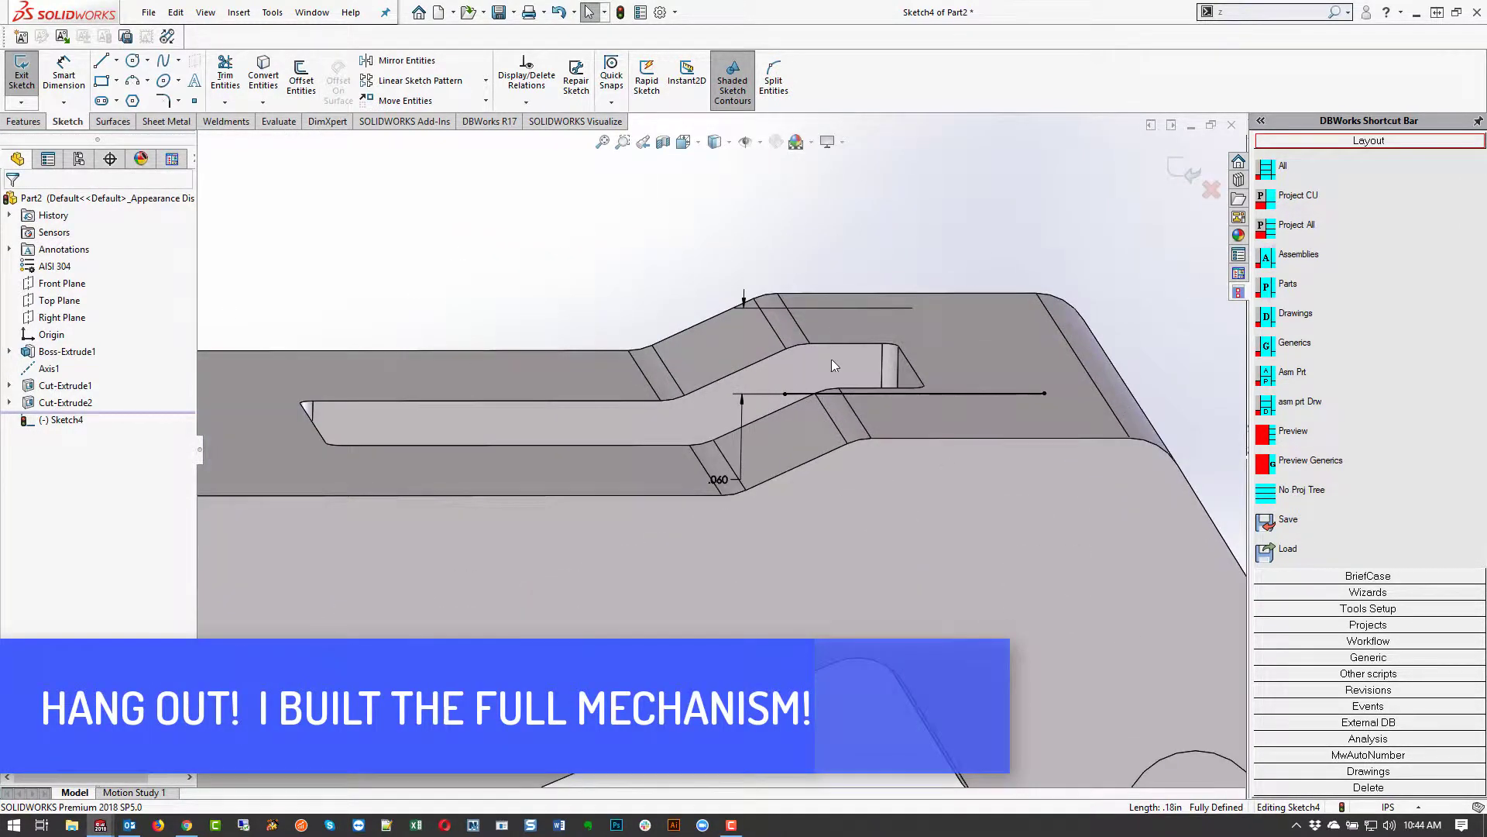
left_click(767, 357, "ctrl")
left_click(668, 399, "ctrl")
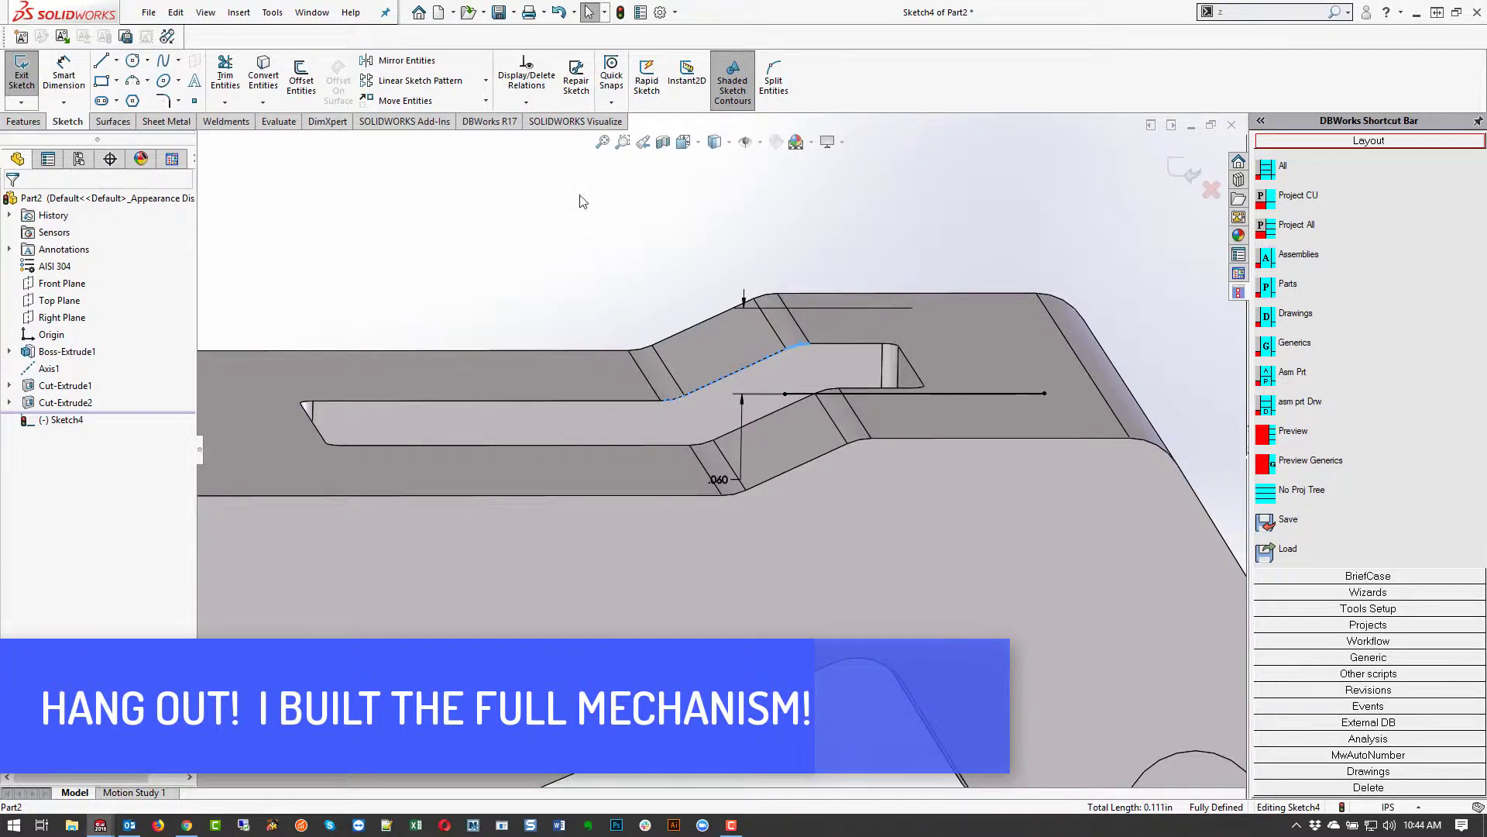
left_click(301, 82)
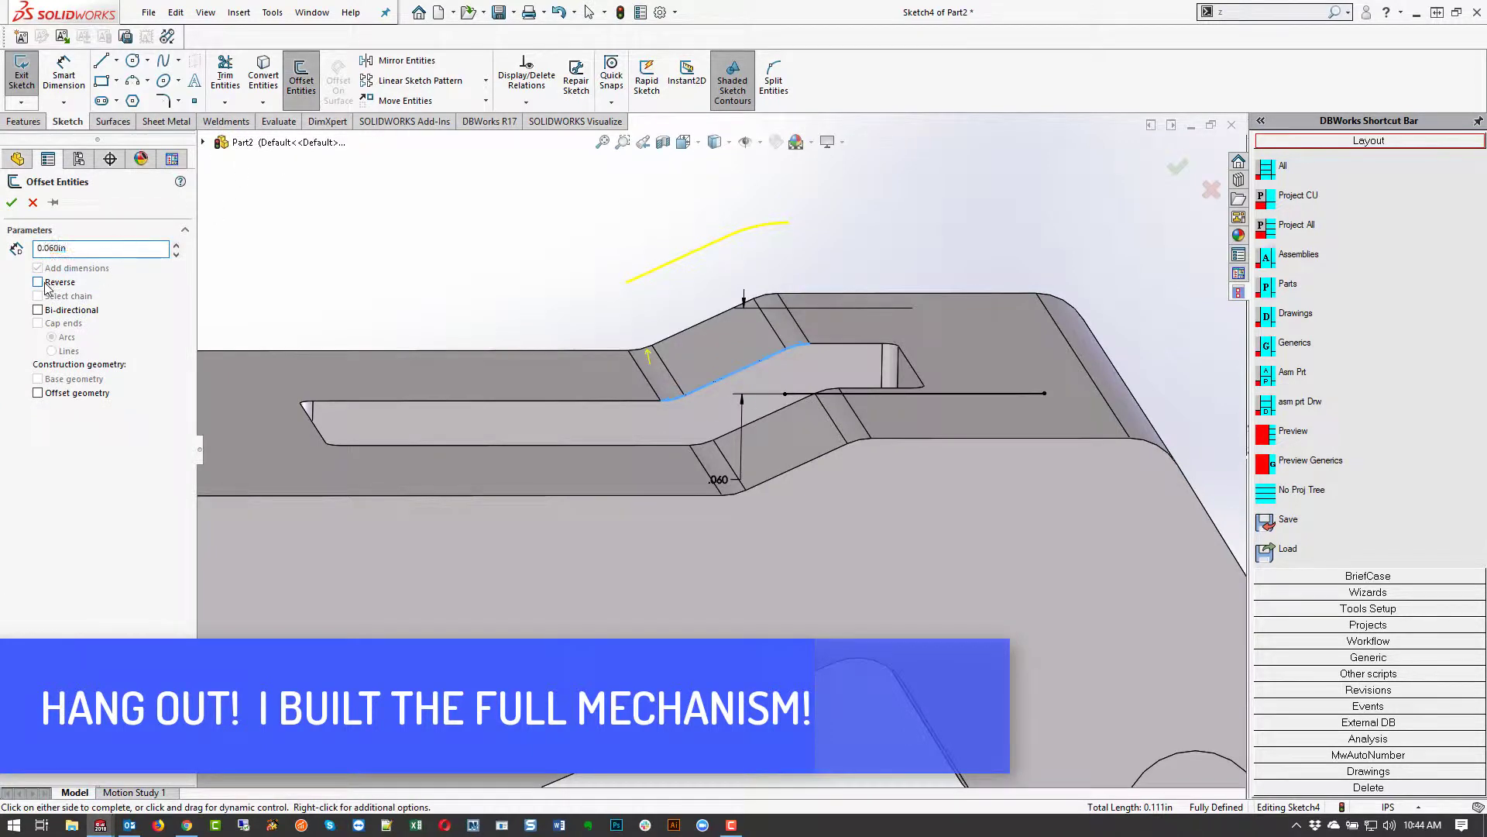
left_click(11, 202)
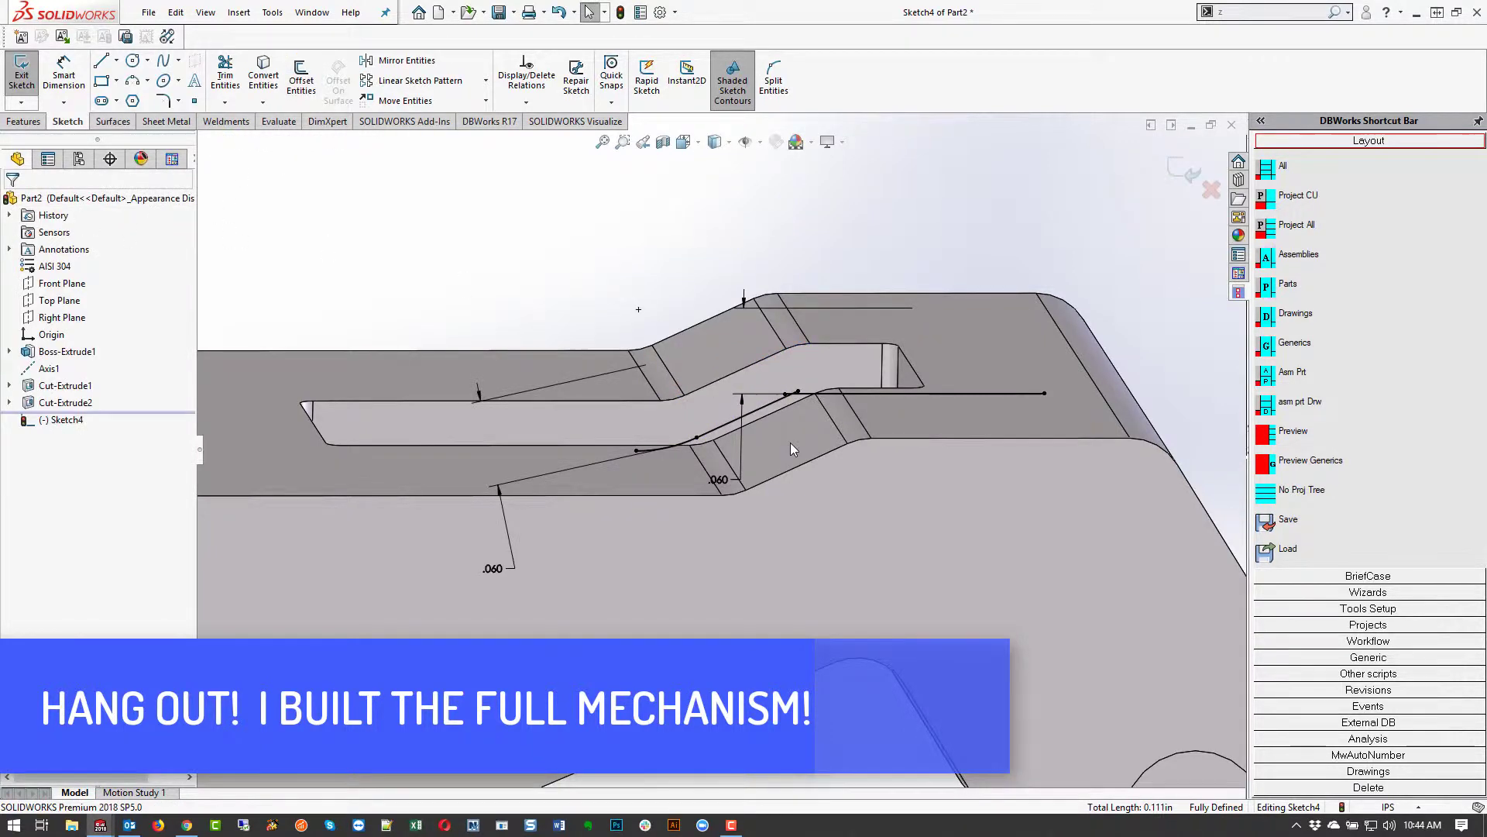
- Trim the overlapping ends of the sloped and horizontal offset lines so they meet at a single corner
mouse_move(790, 443)
middle_mouse_down()
mouse_move(771, 342)
mouse_move(785, 324)
mouse_move(777, 362)
middle_mouse_up()
key("ctrl+8")
scroll(1110, 445, "down", 3)
scroll(1108, 442, "up", 3)
scroll(1155, 414, "down", 4)
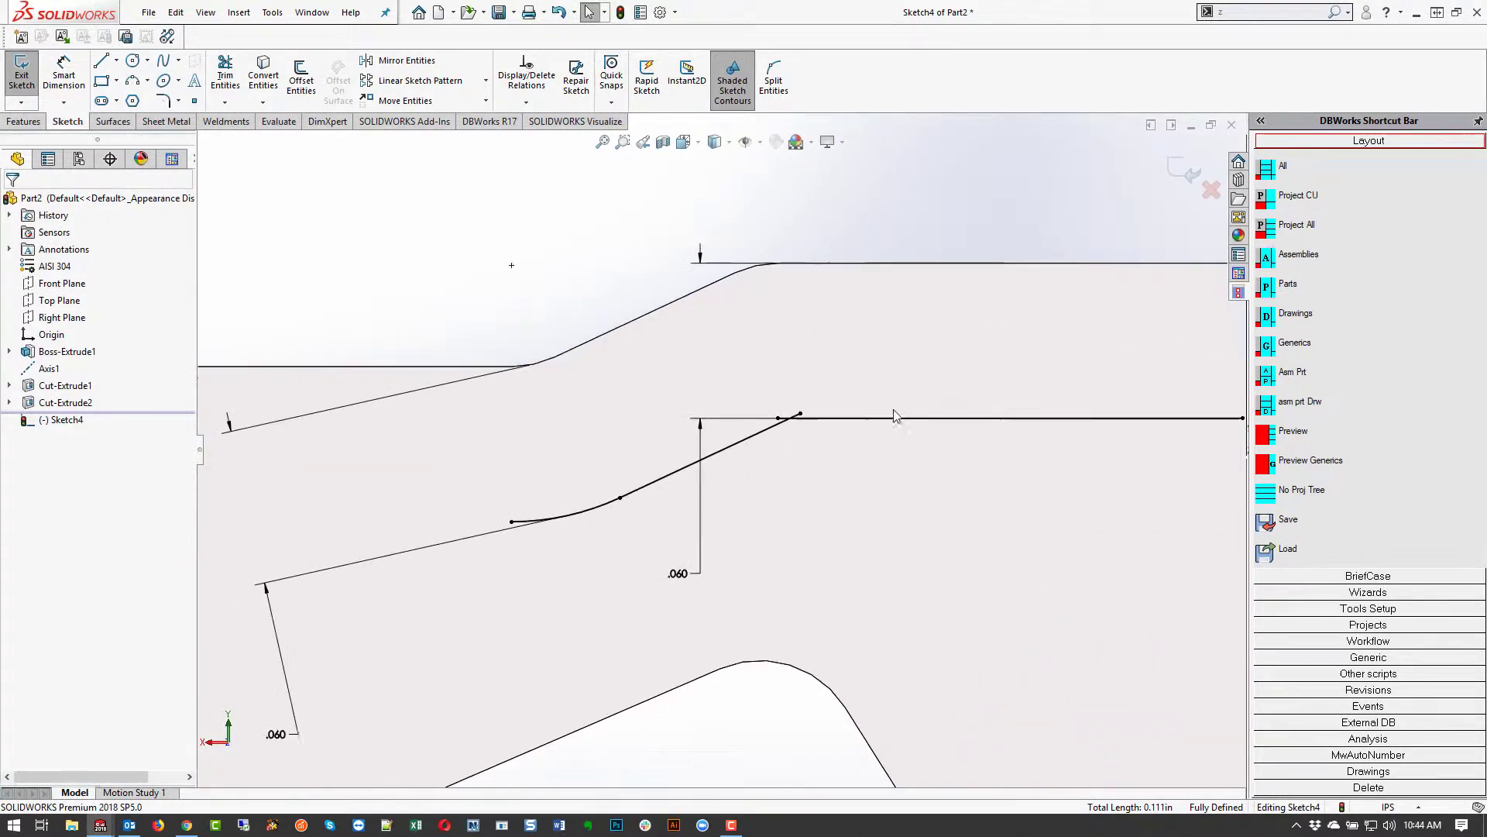
right_click_drag(894, 351, 855, 415)
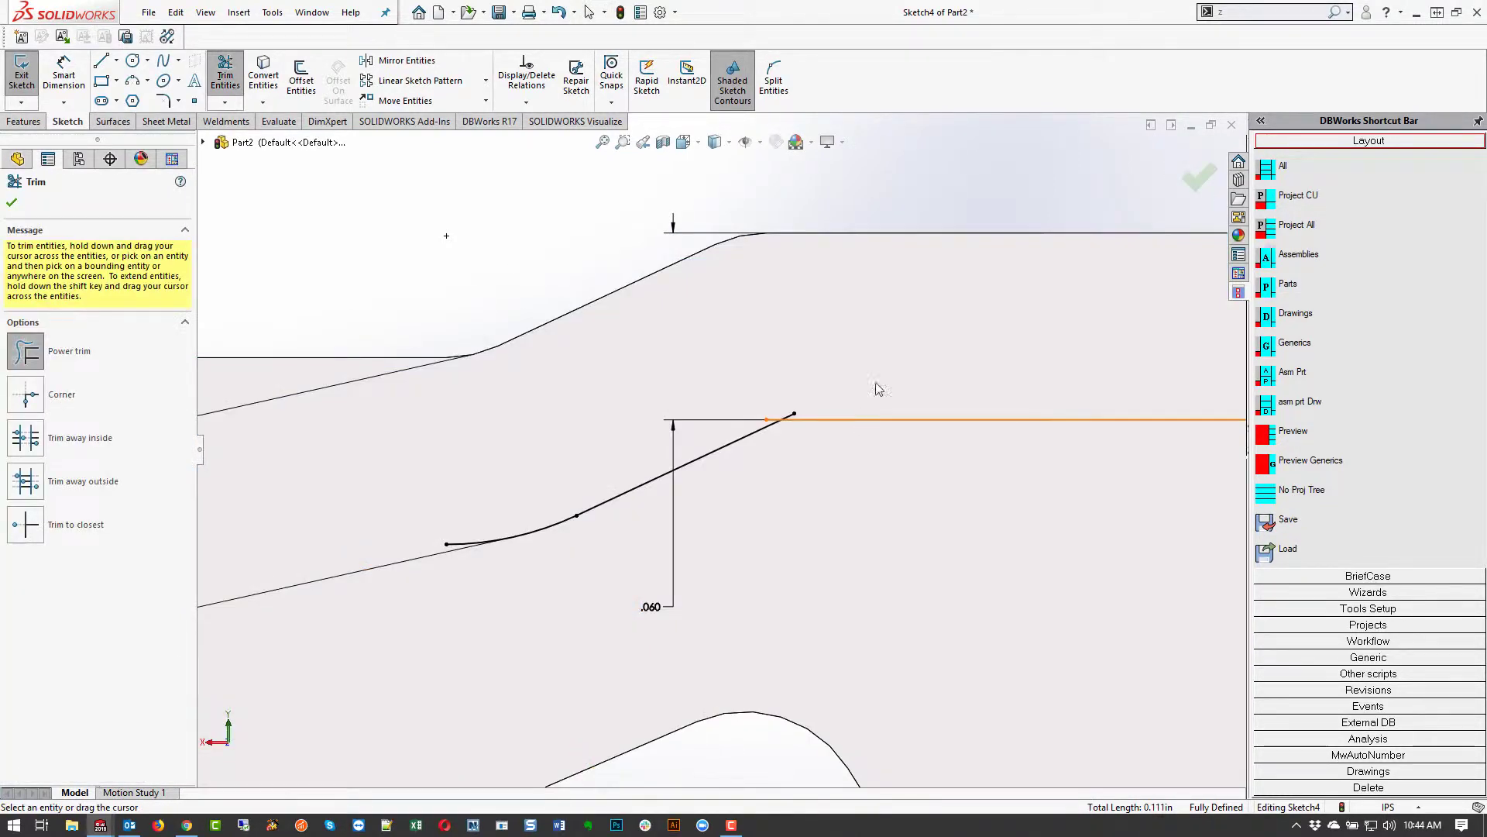
right_click_drag(930, 318, 897, 366)
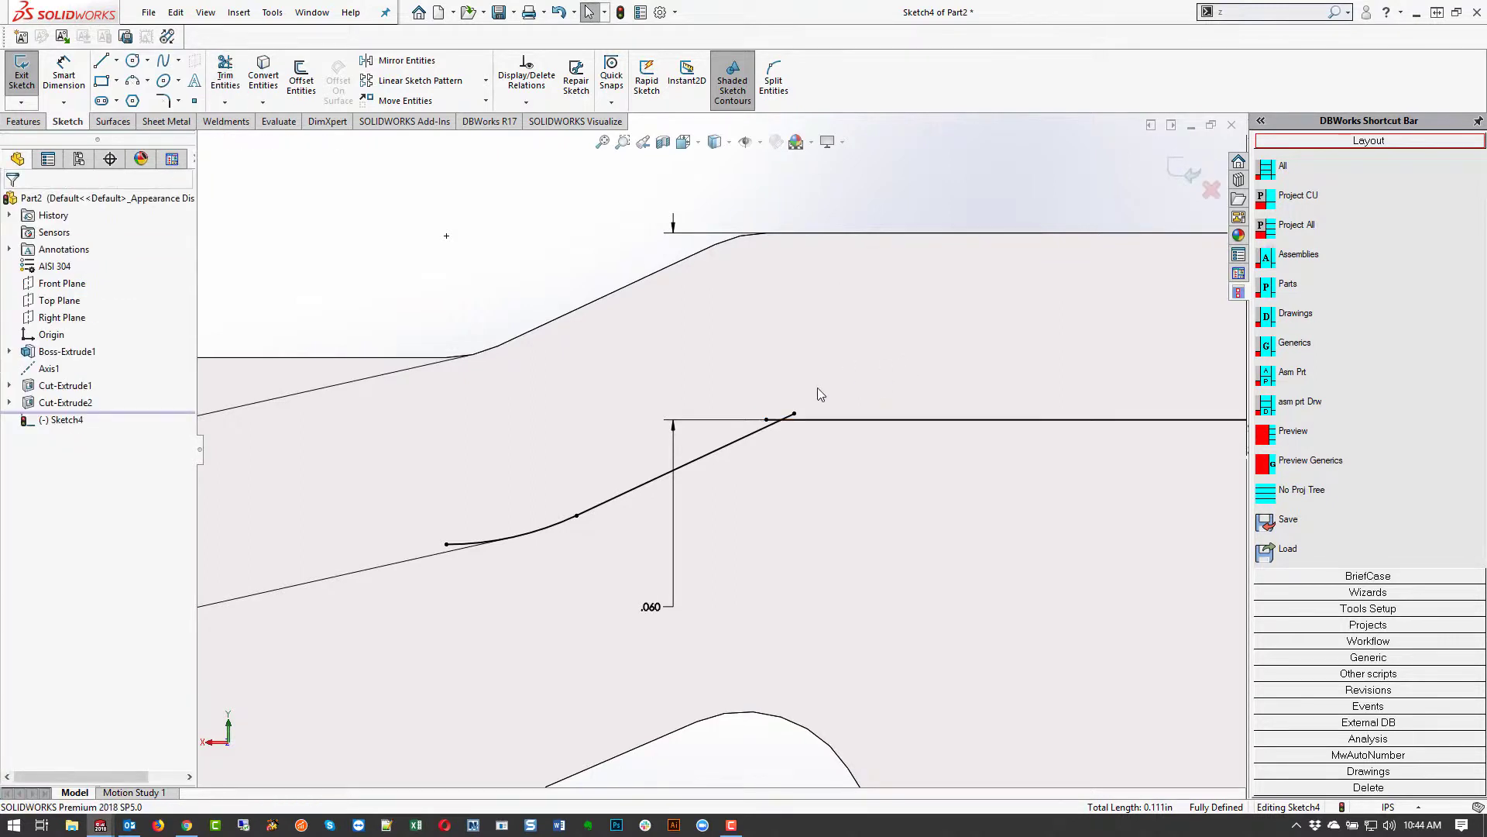
left_click_drag(825, 404, 798, 412)
right_click_drag(921, 308, 895, 348)
right_click_drag(959, 174, 944, 218)
scroll(814, 417, "down", 3)
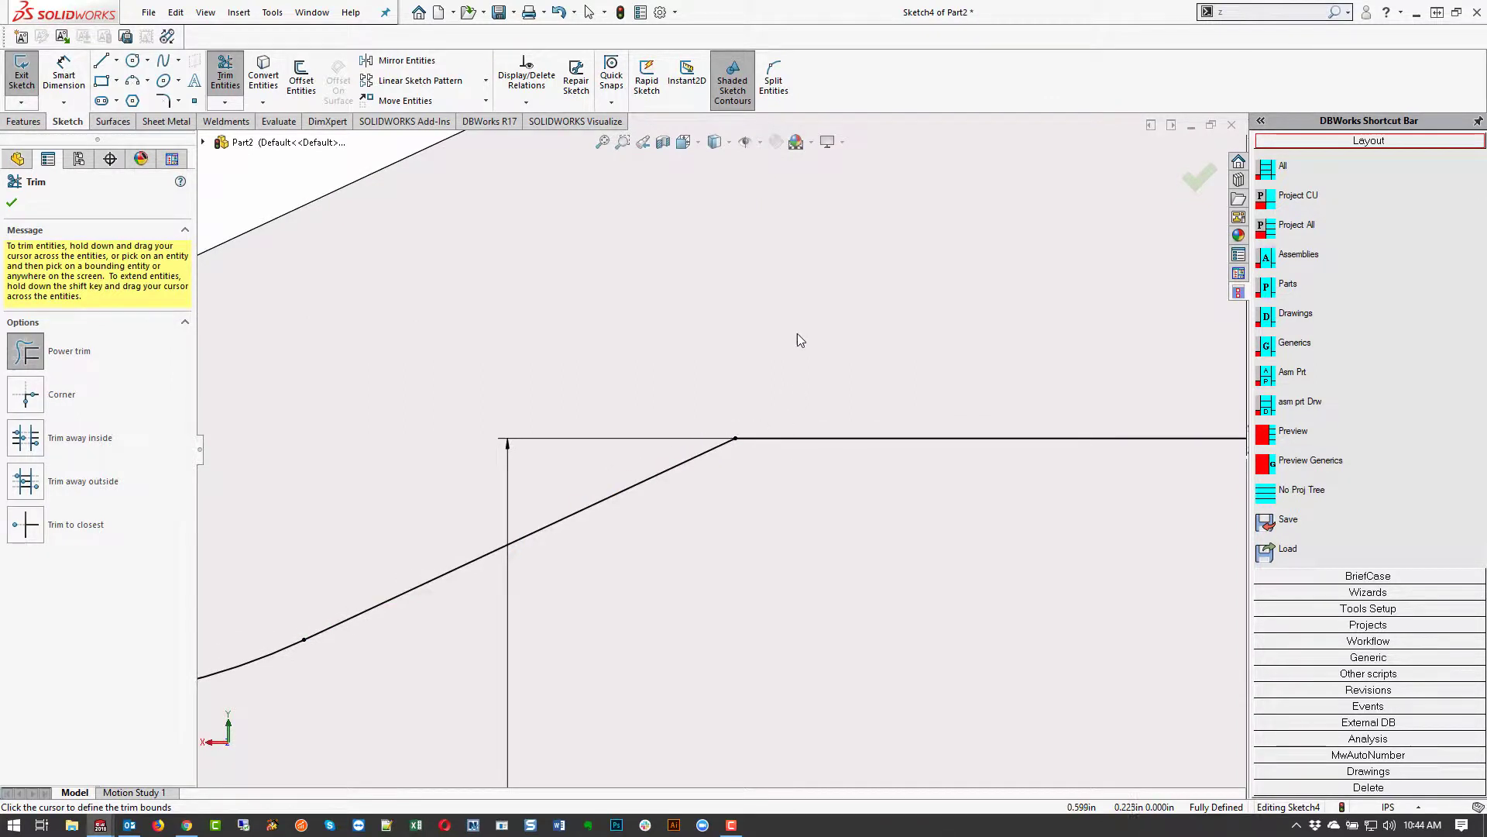
scroll(827, 438, "up", 5)
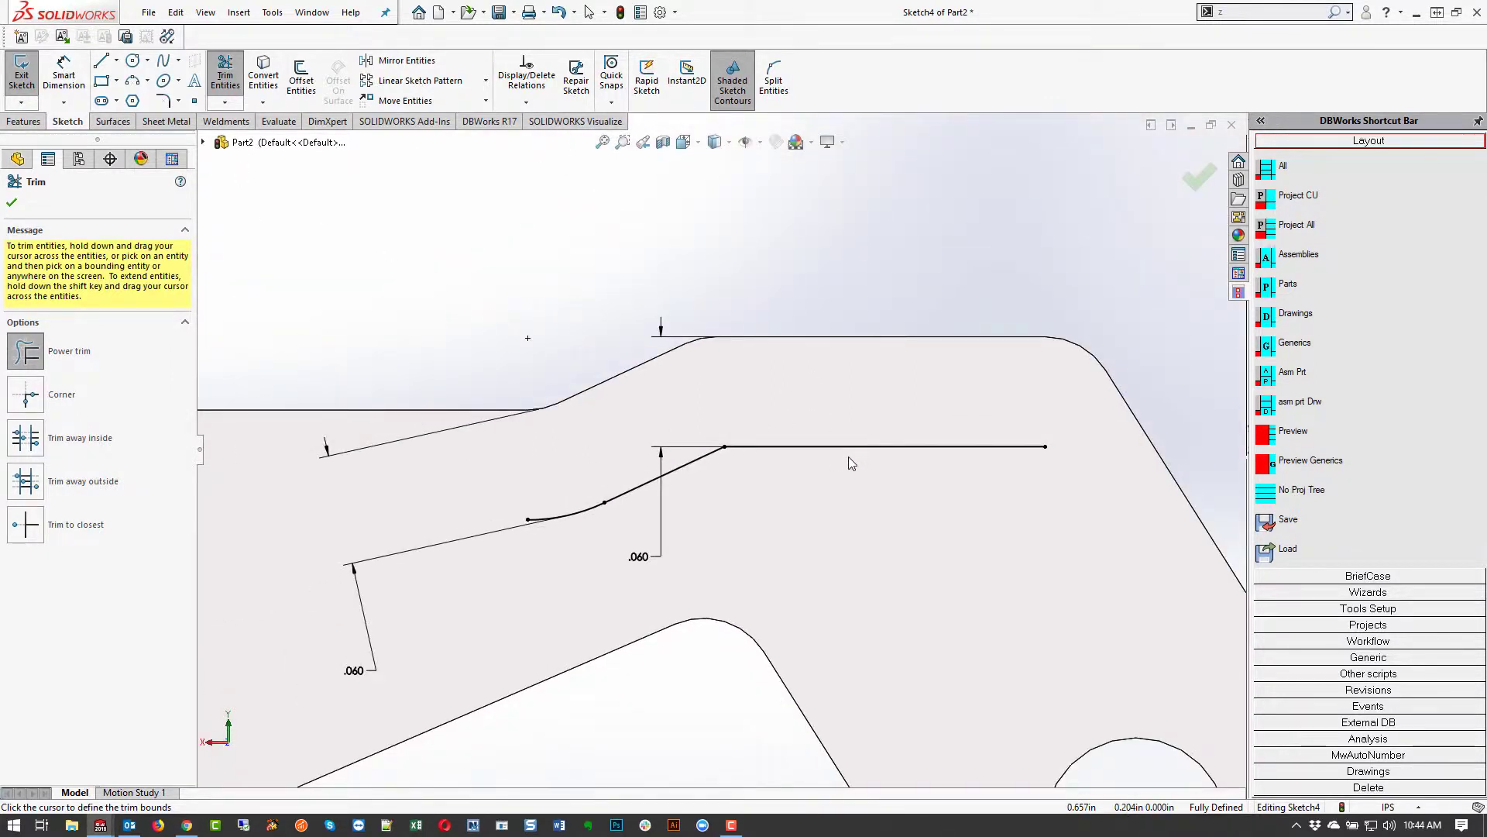
scroll(848, 462, "up", 5)
key("Escape")
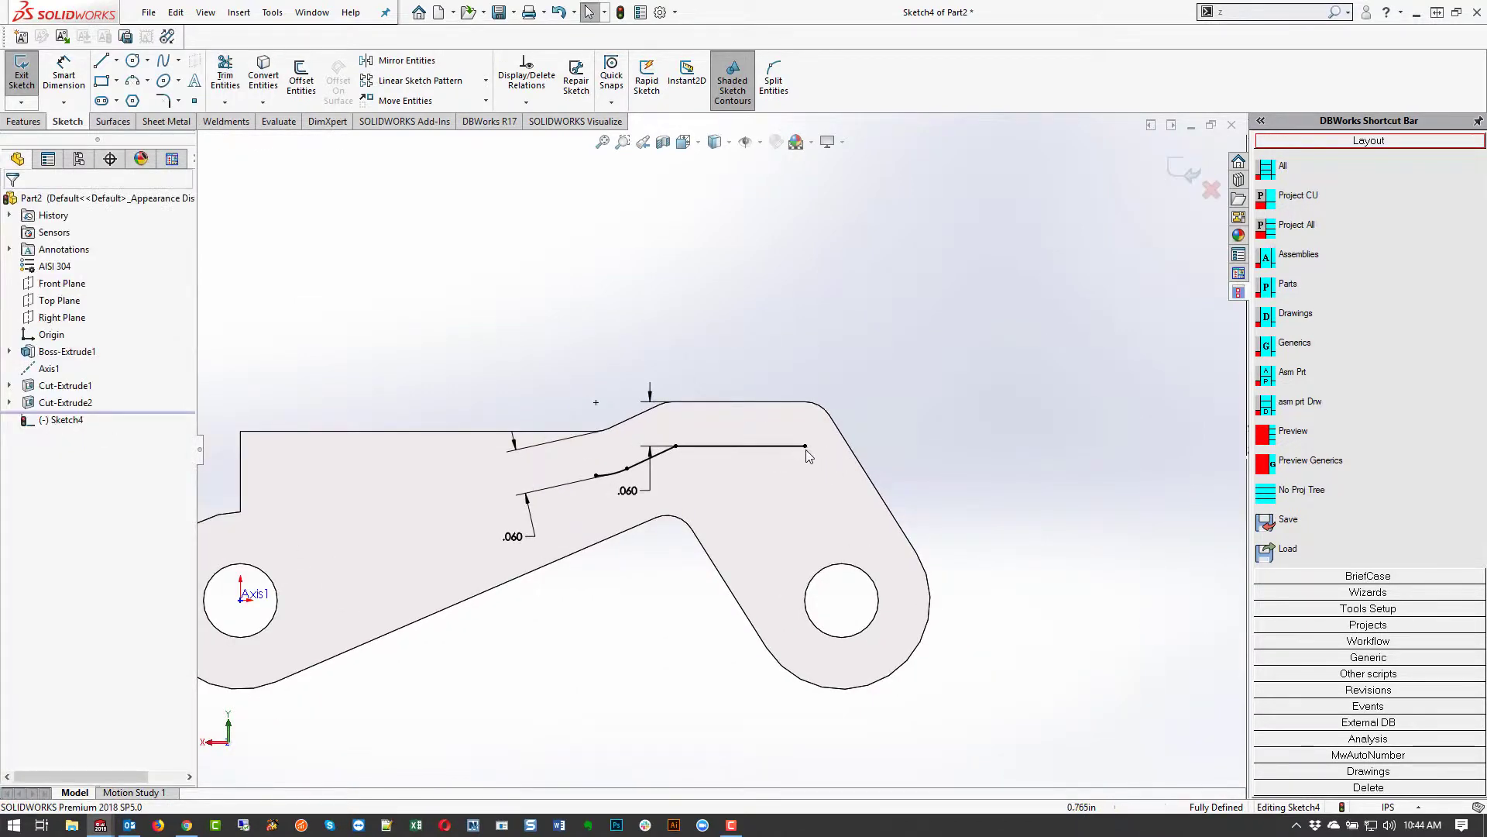
- Stretch the free end of the horizontal offset line past the part's slanted end edge
left_click(806, 445)
left_click_drag(806, 446, 874, 446)
mouse_move(537, 453)
middle_mouse_down()
mouse_move(582, 434)
mouse_move(588, 333)
mouse_move(594, 378)
middle_mouse_up()
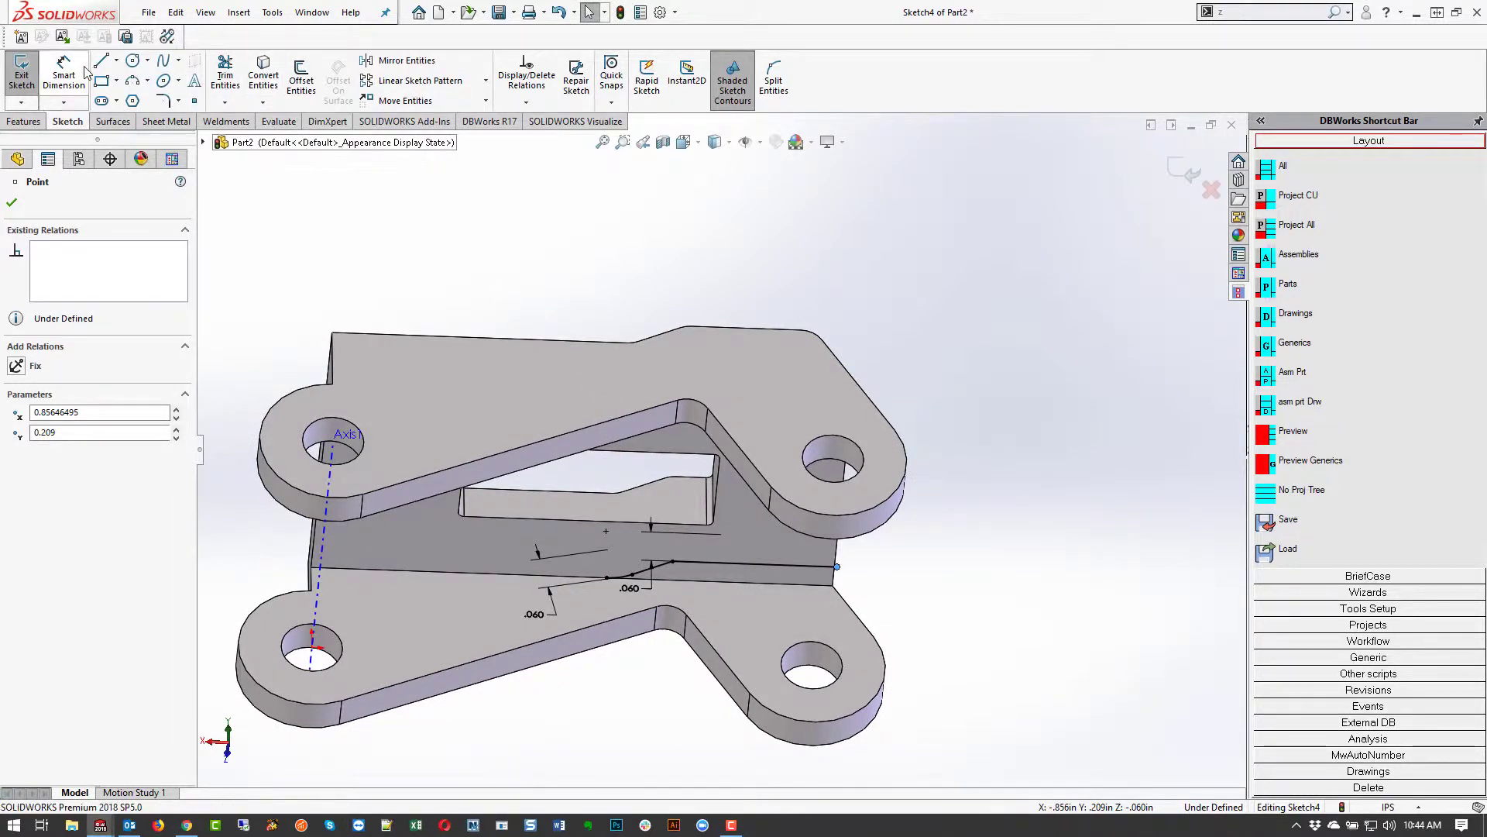
- Close the offset profile with a short vertical line, a horizontal line about 0.43 in long, and a slanted line about 0.108 in long
key("l")
left_click(606, 601)
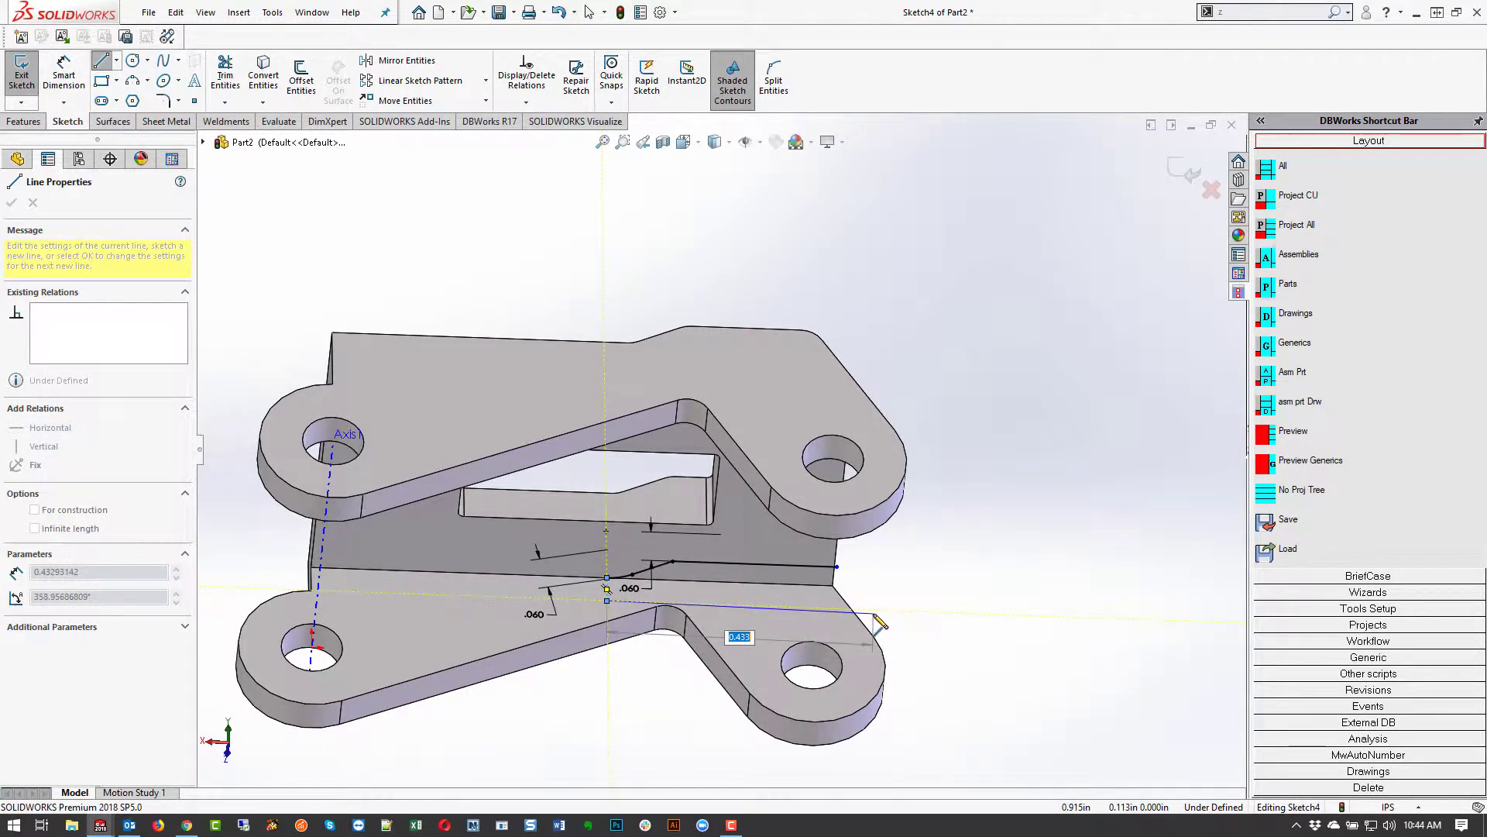
left_click(875, 610)
left_click(837, 567)
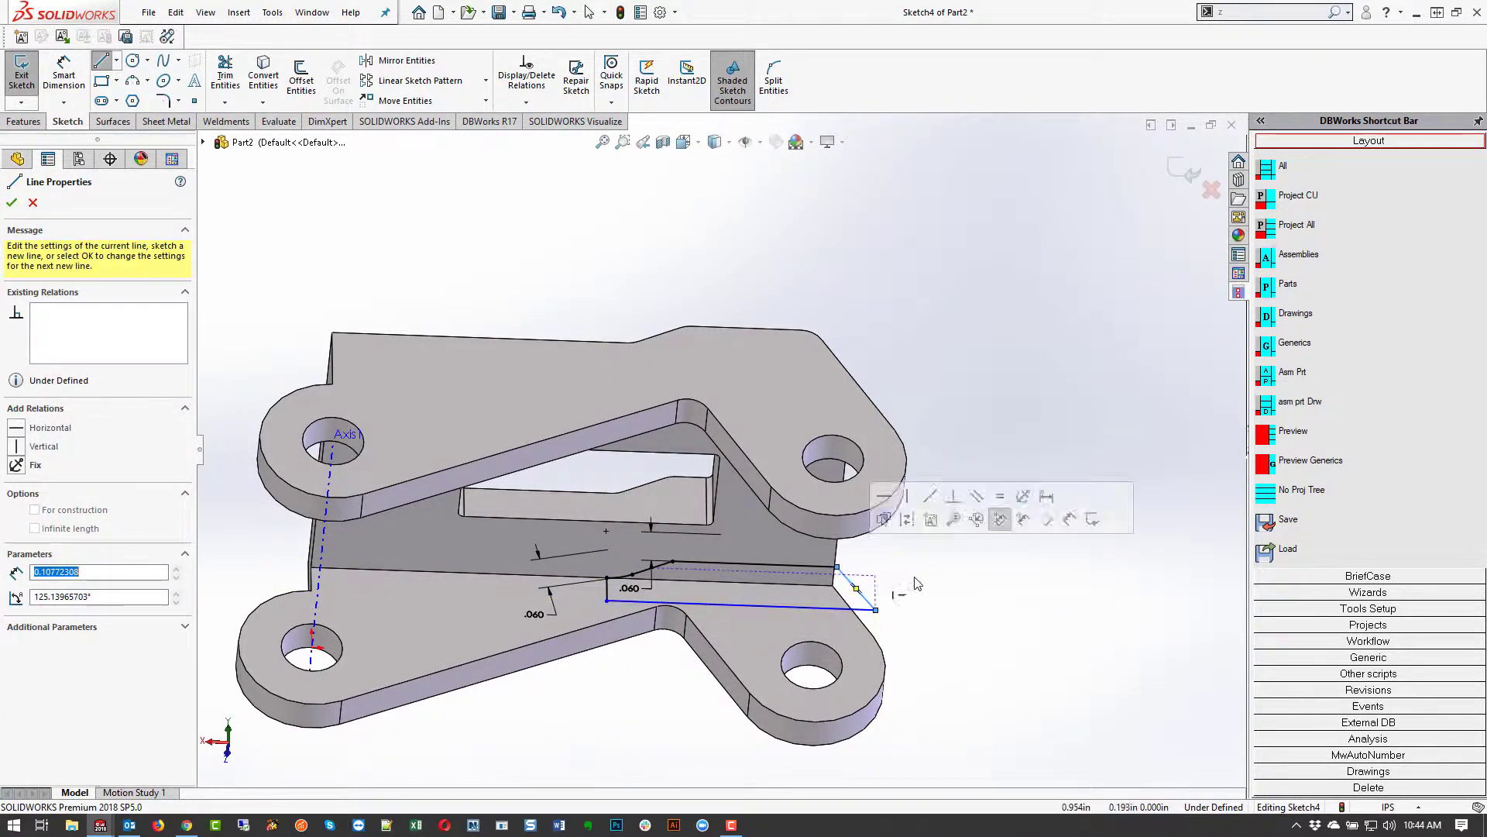
key("ctrl+8")
scroll(914, 542, "down", 3)
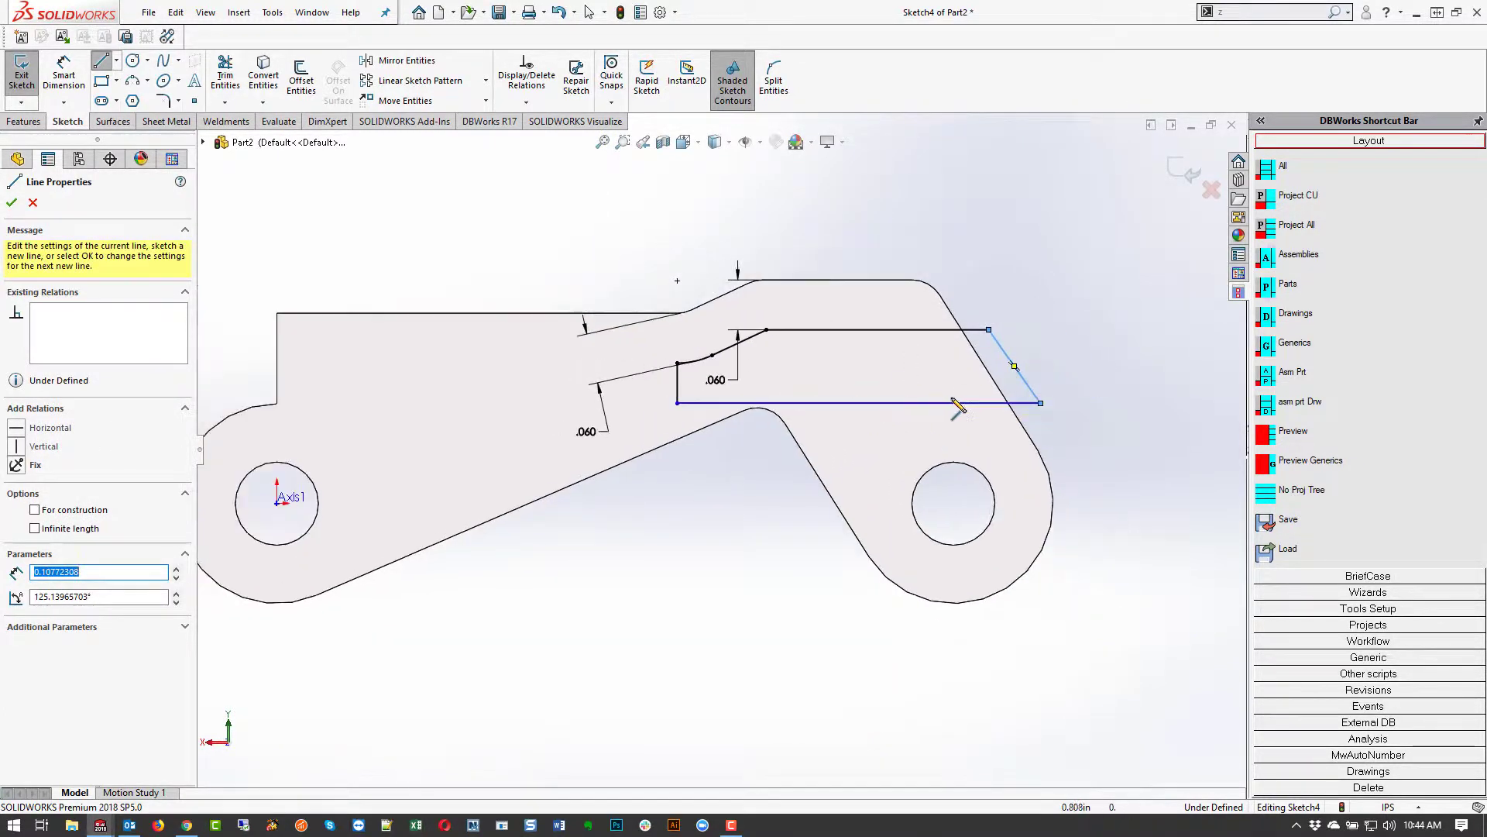
scroll(955, 400, "down", 1)
scroll(1115, 511, "up", 1)
mouse_move(1116, 512)
middle_mouse_down()
mouse_move(1036, 489)
mouse_move(1019, 468)
middle_mouse_up()
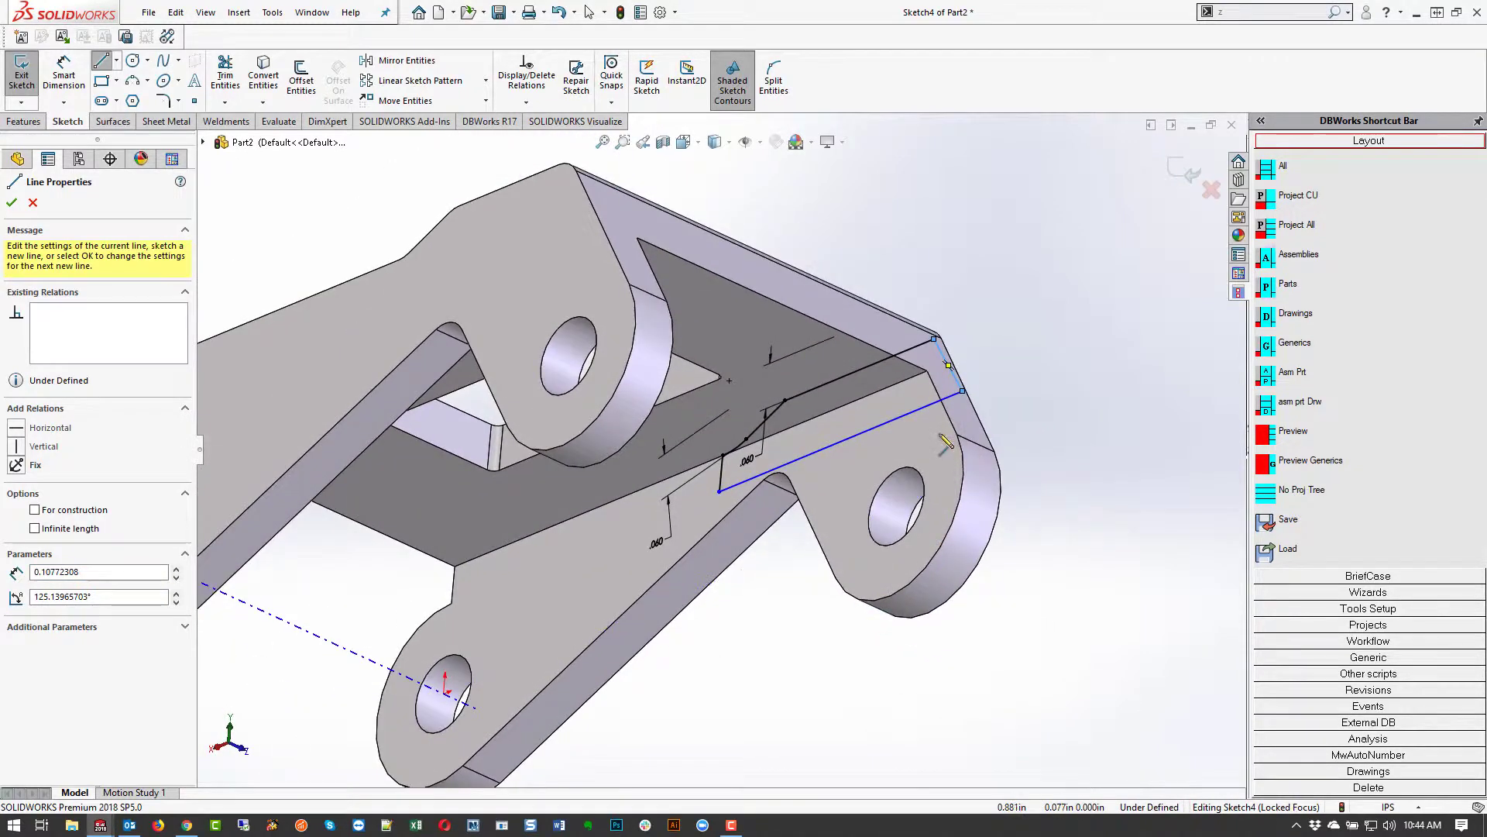
mouse_move(597, 288)
middle_mouse_down()
mouse_move(402, 296)
mouse_move(607, 392)
middle_mouse_up()
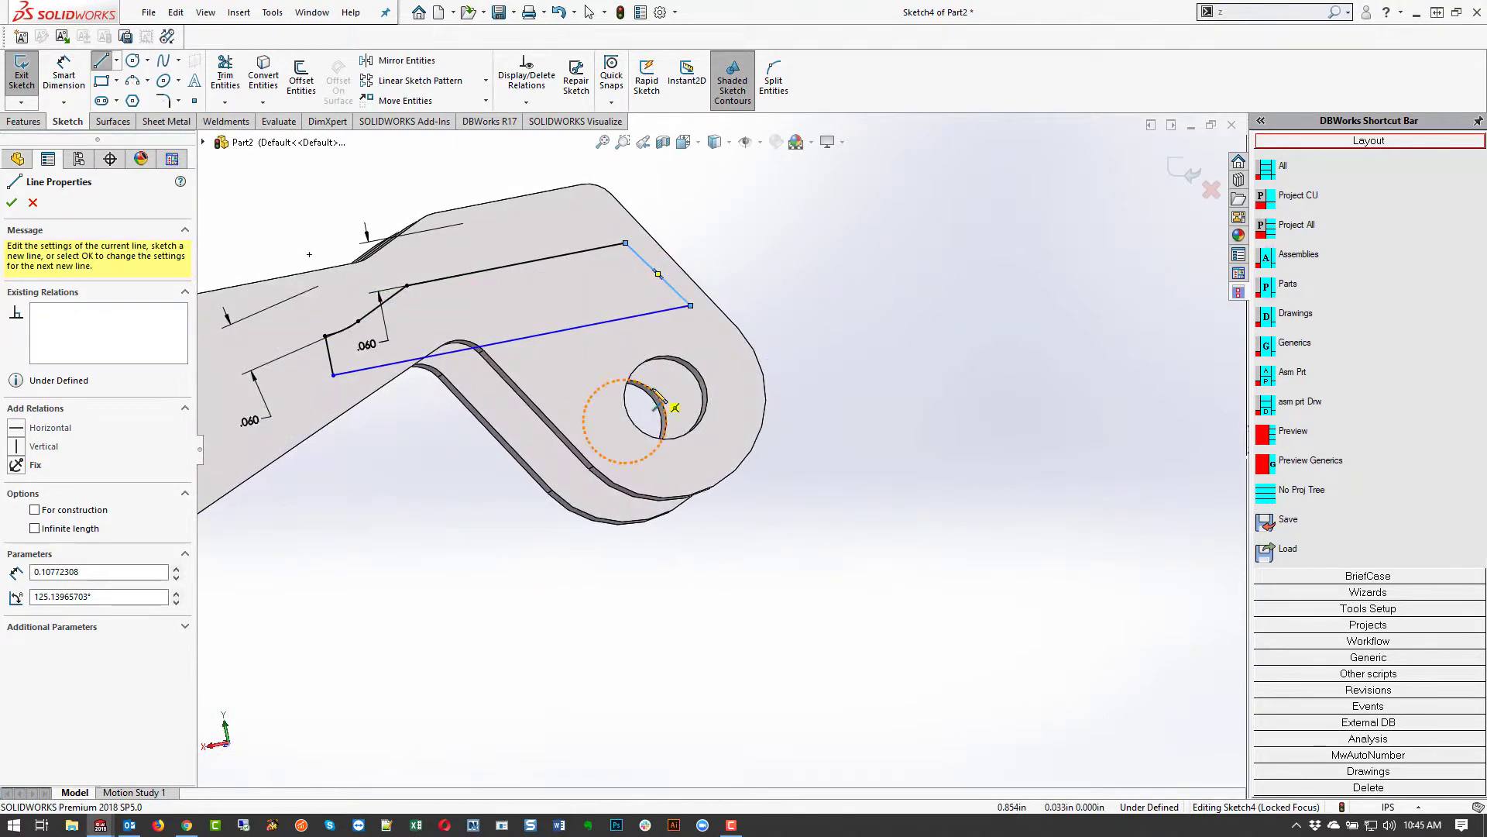
key("ctrl+8")
scroll(998, 400, "down", 1)
key("Escape")
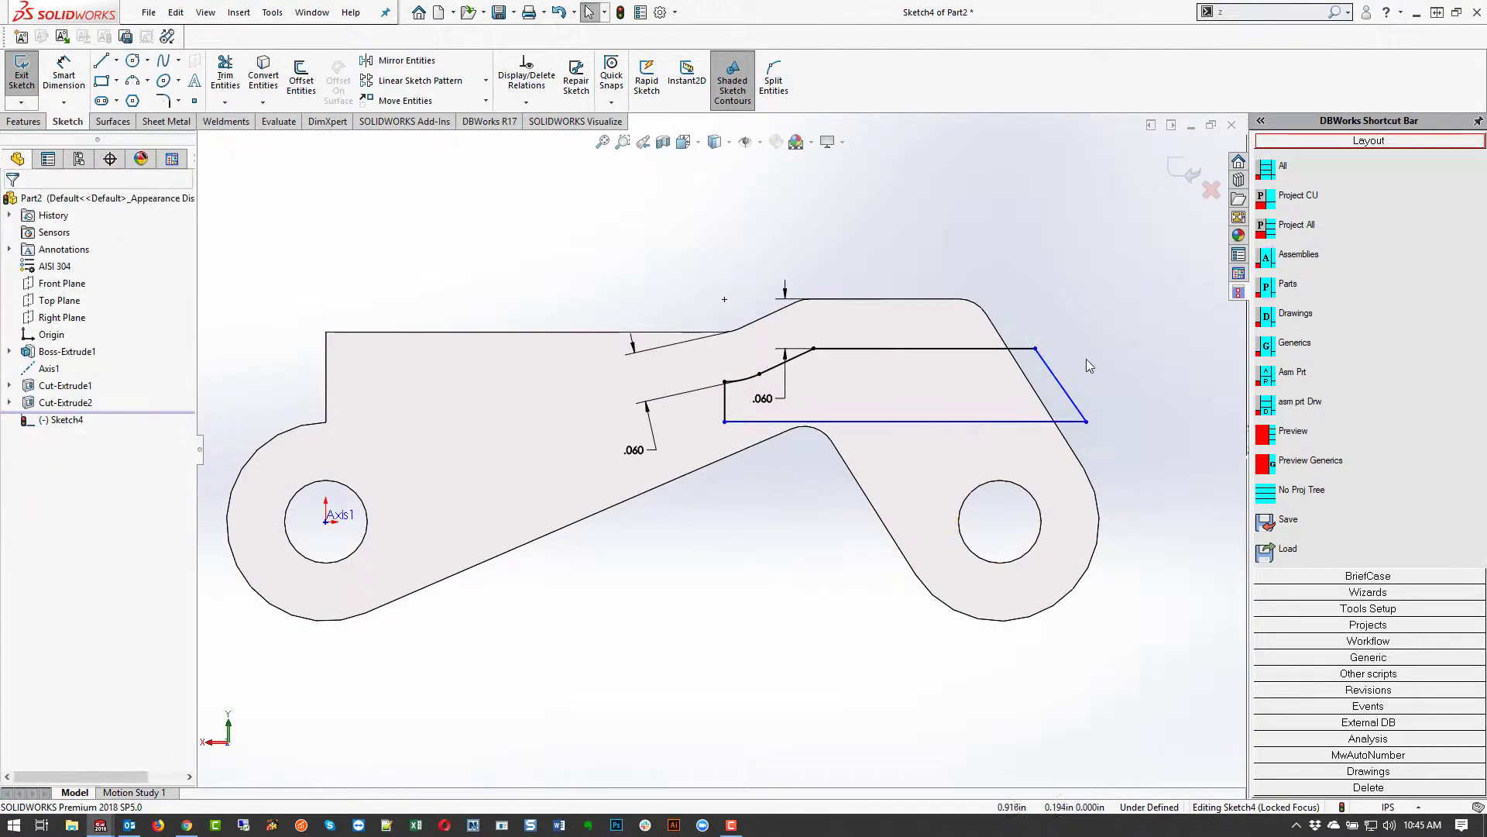
- Make the profile's slanted closing line parallel to the part's slanted end edge
left_click(1054, 388)
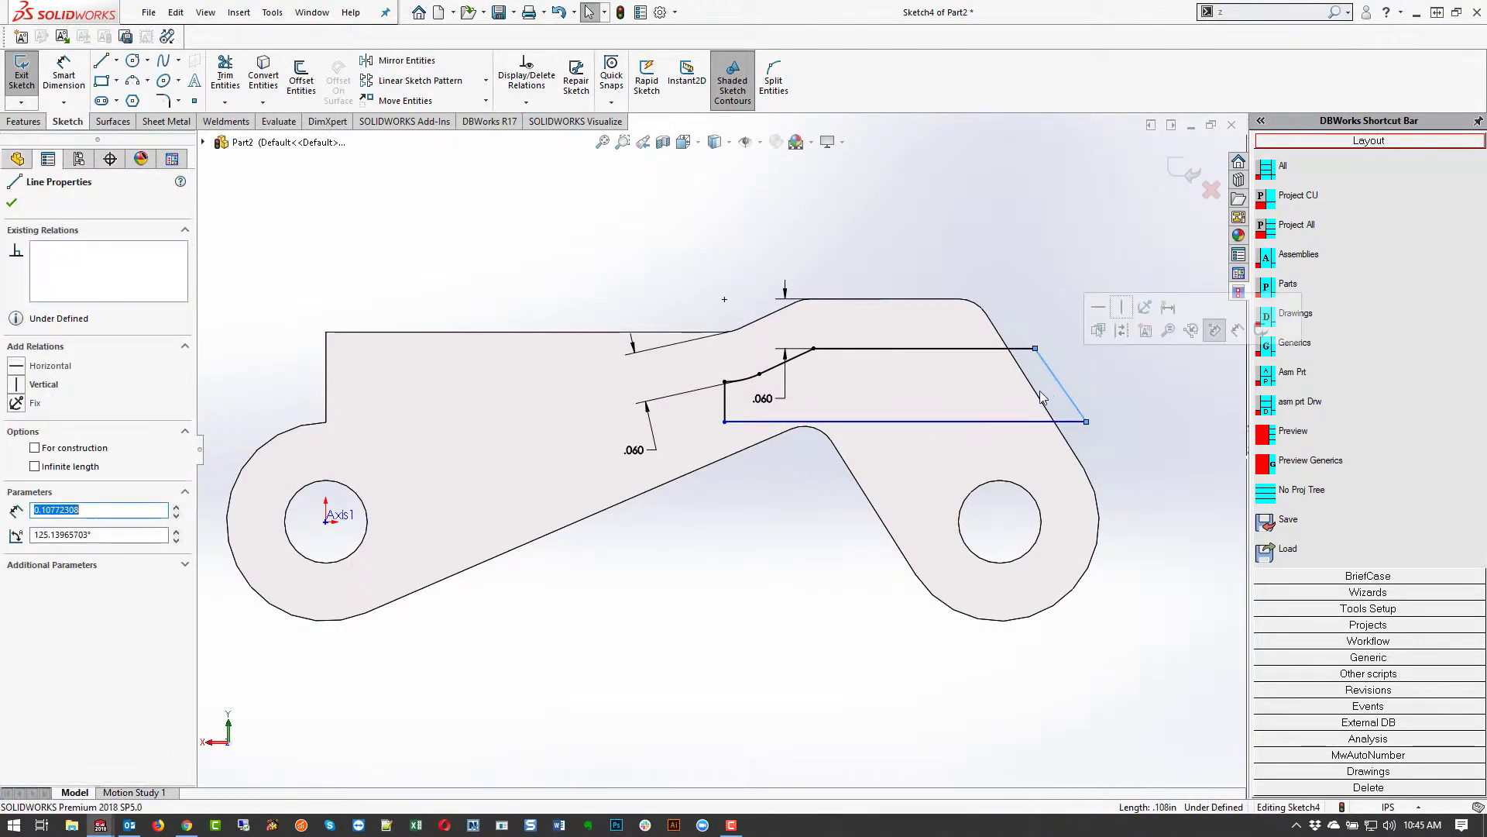
left_click(1038, 398, "ctrl")
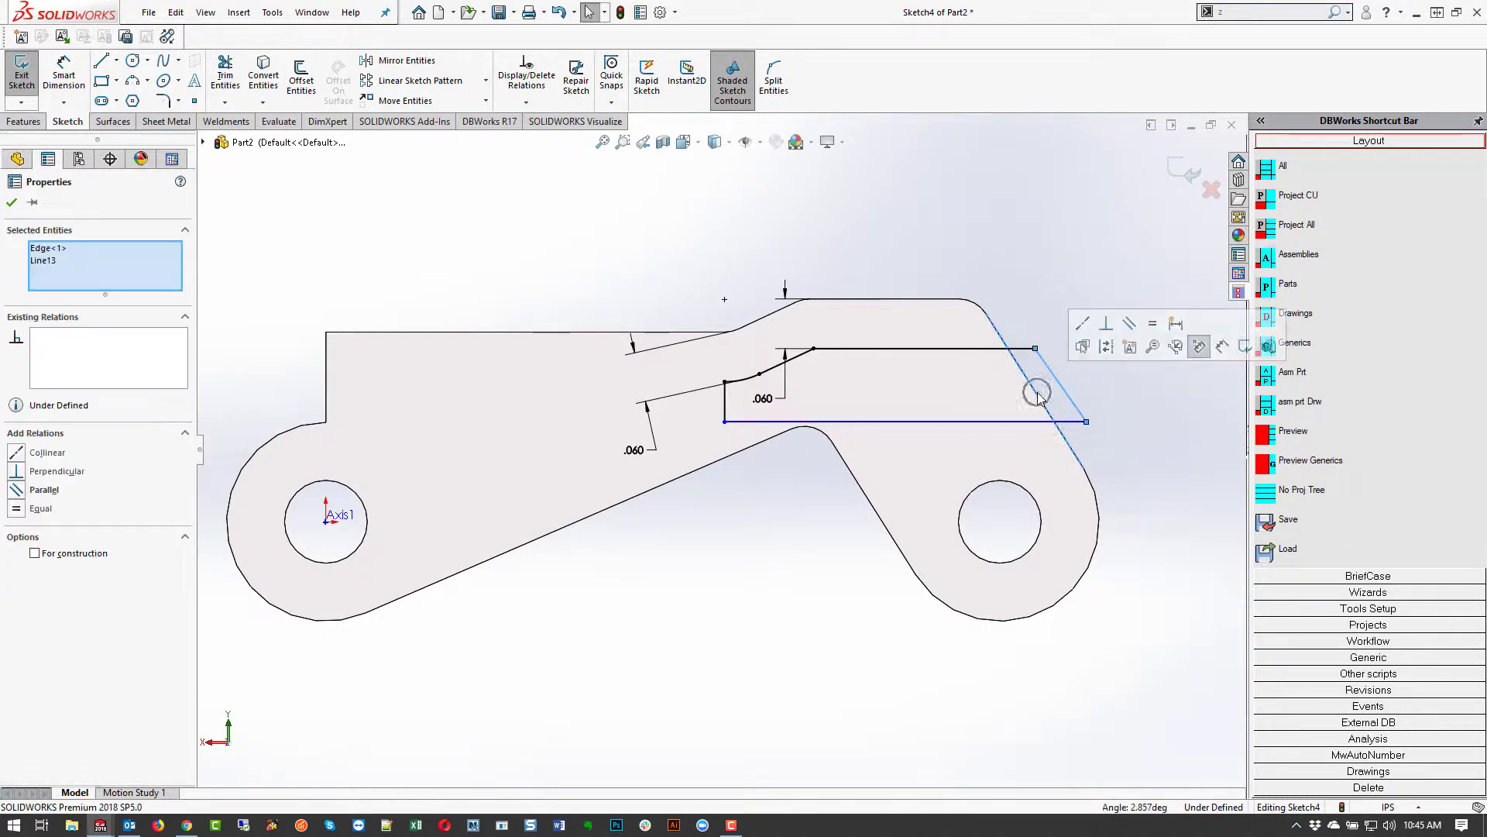
left_click(1128, 327)
left_click(1084, 440)
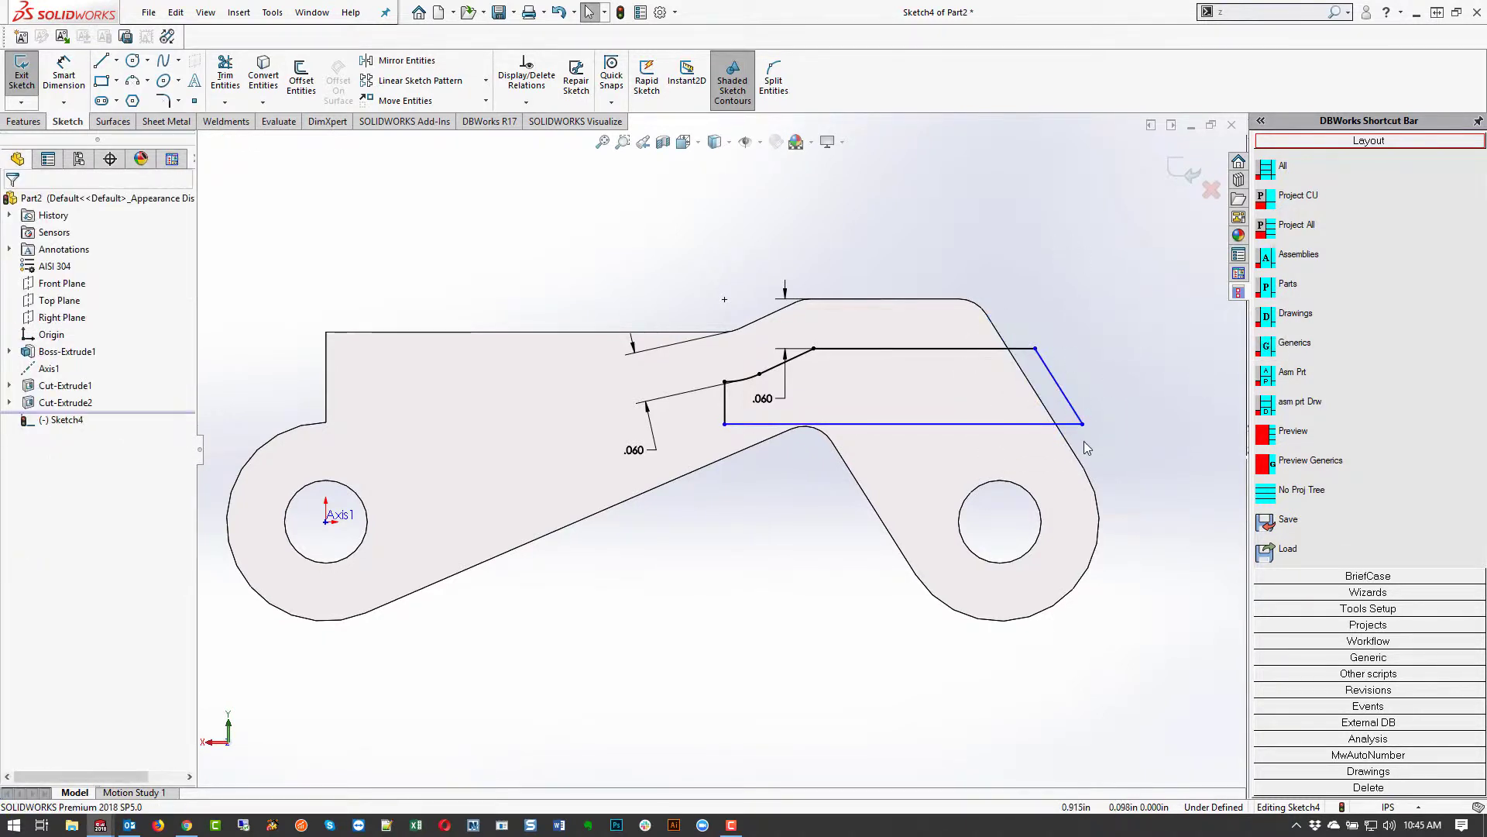
- Dimension the slanted closing line 0.1 in from the part's slanted end edge
left_click(1076, 409)
key("d")
left_click(1075, 410)
left_click(1032, 387)
left_click(1115, 358)
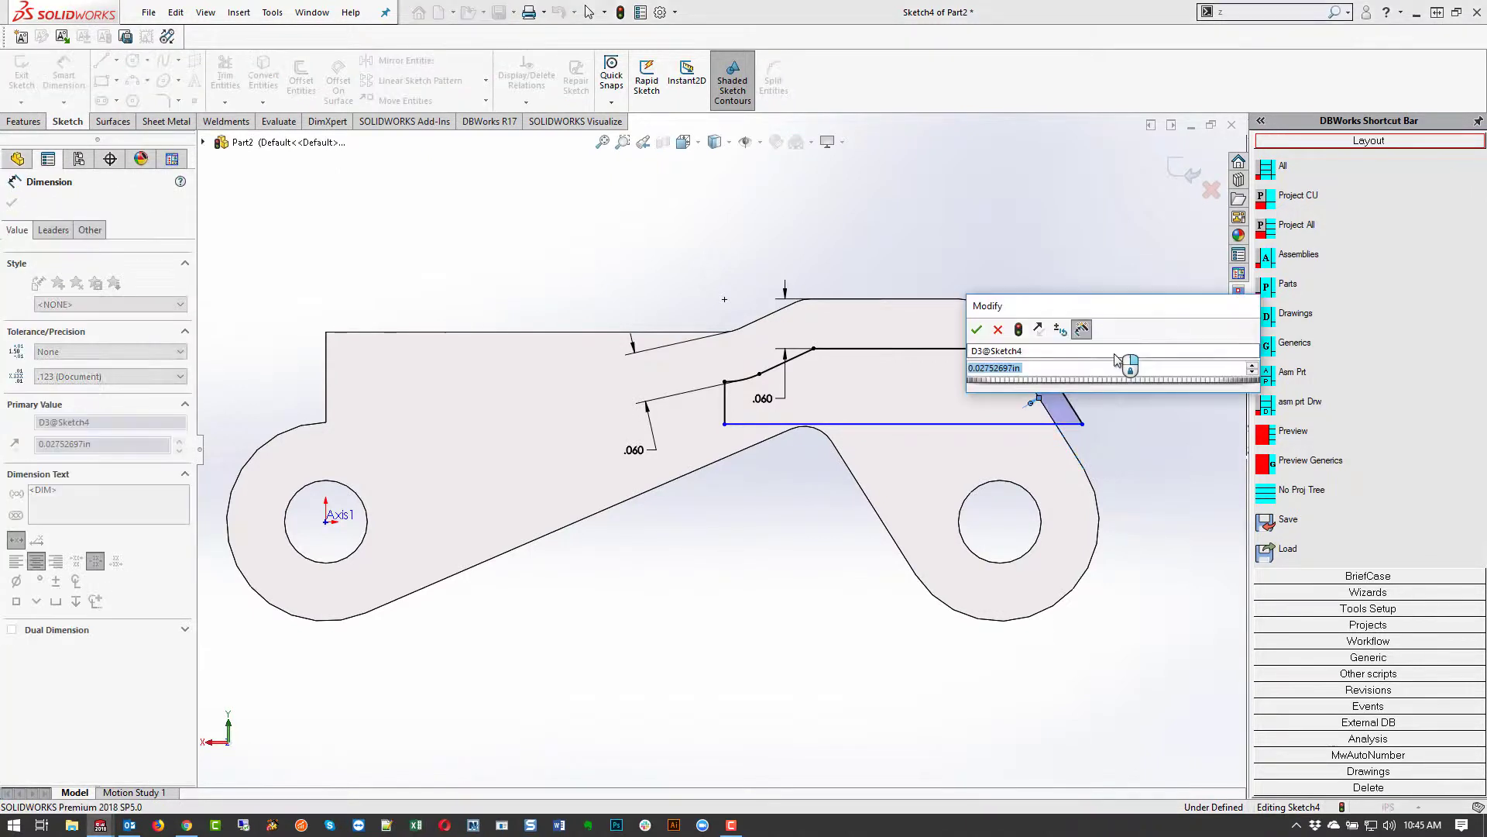
type(".1")
key("Return")
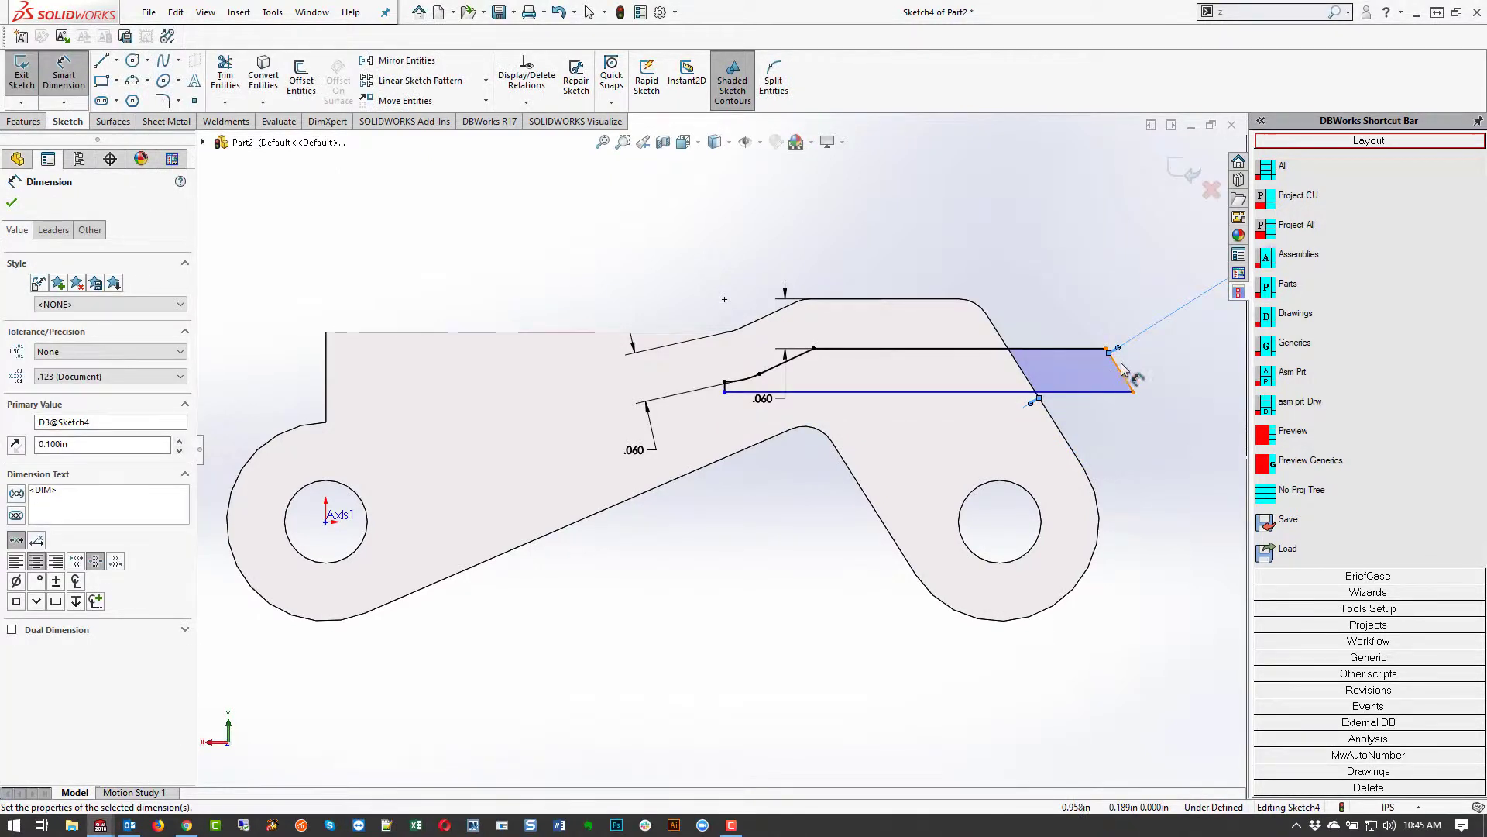
- Set the distance between the profile's slanted closing line and the part's slanted end edge to 0.01 in
scroll(1122, 363, "up", 4)
double_click(1026, 341)
type(".01")
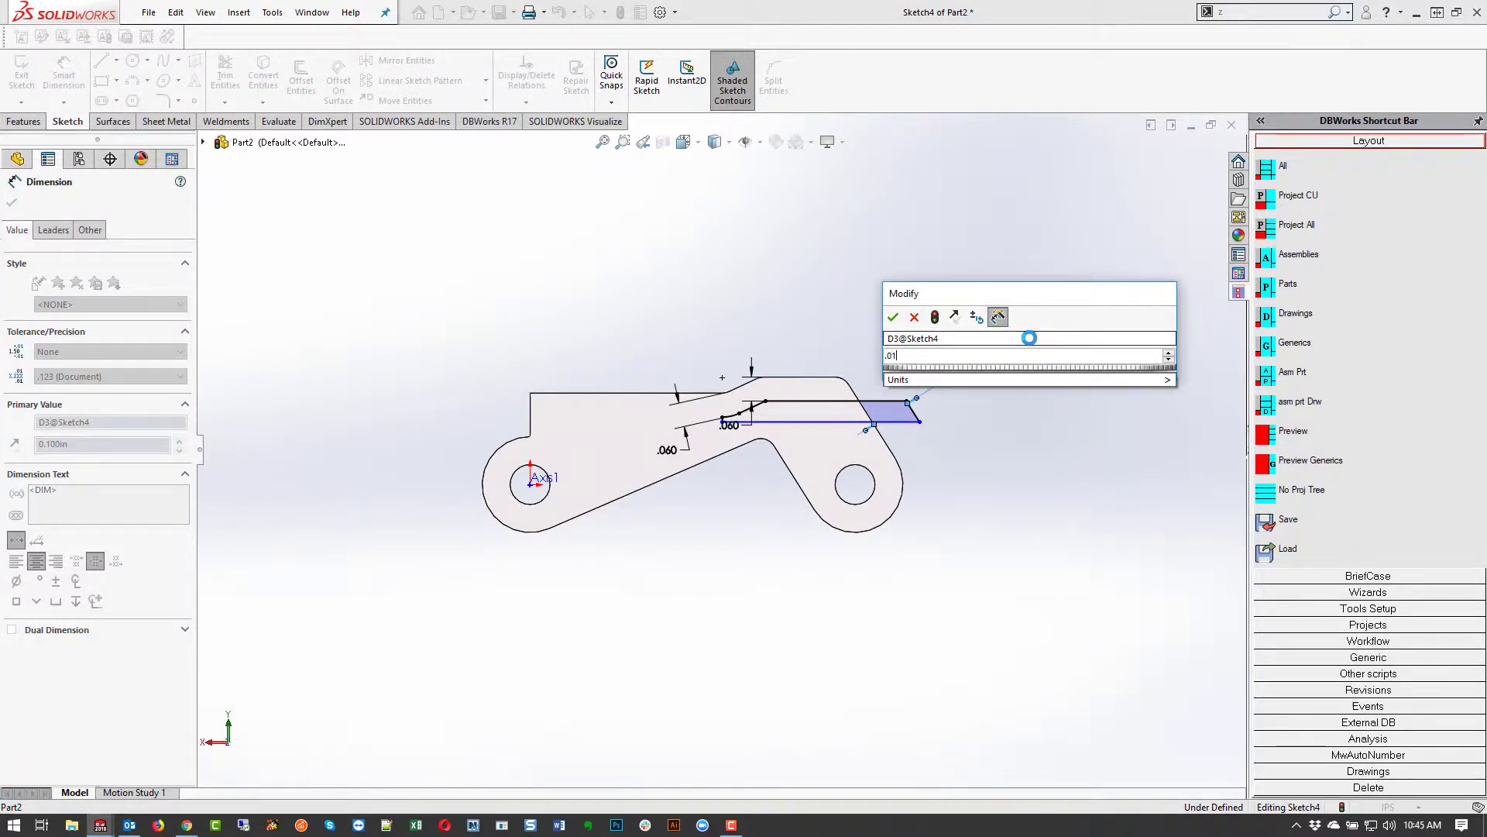
key("Return")
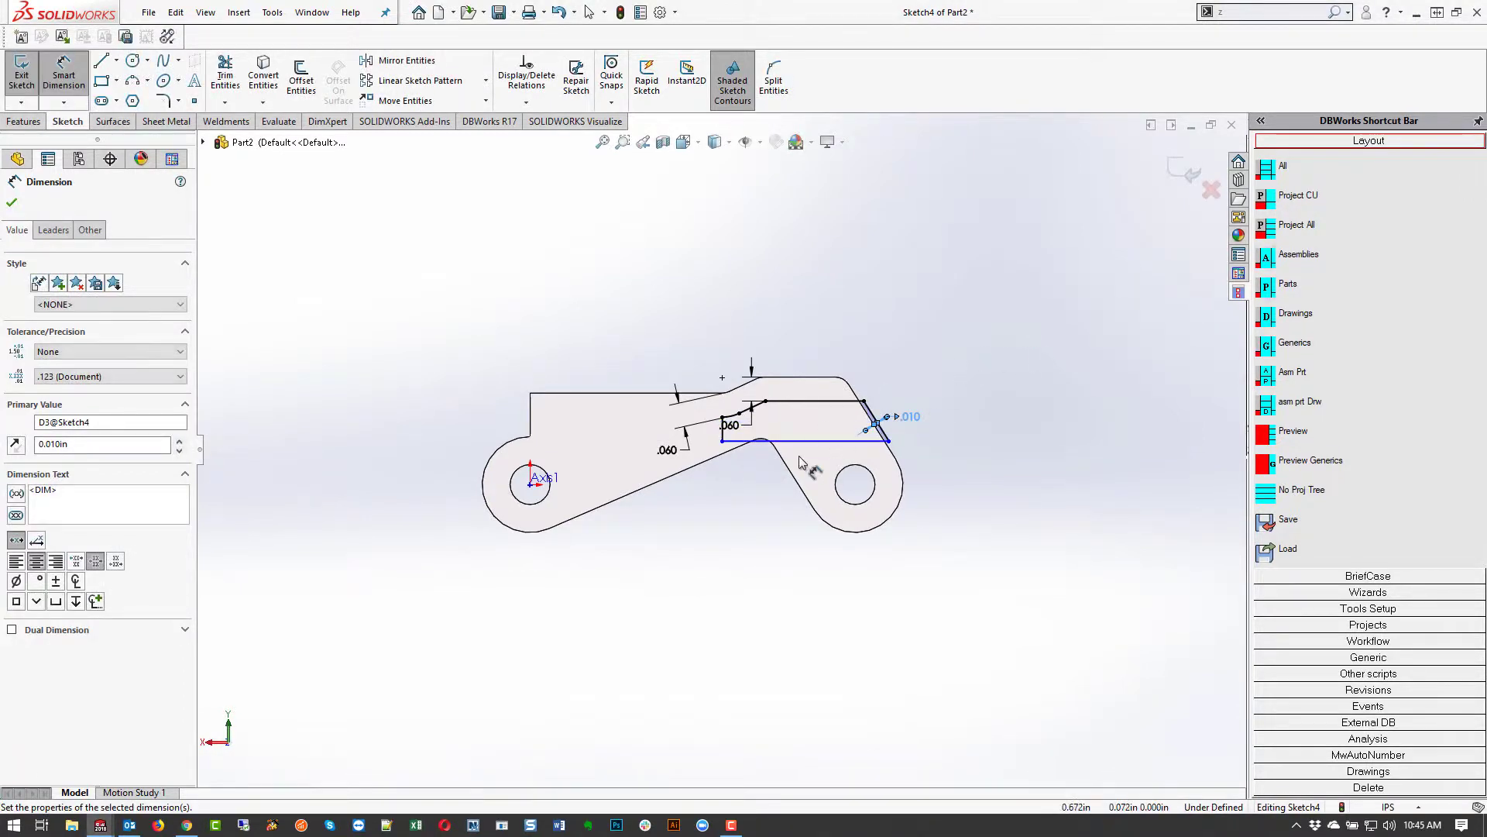
- Dimension the vertical distance between the profile's two horizontal lines at 0.1 in
scroll(918, 422, "down", 3)
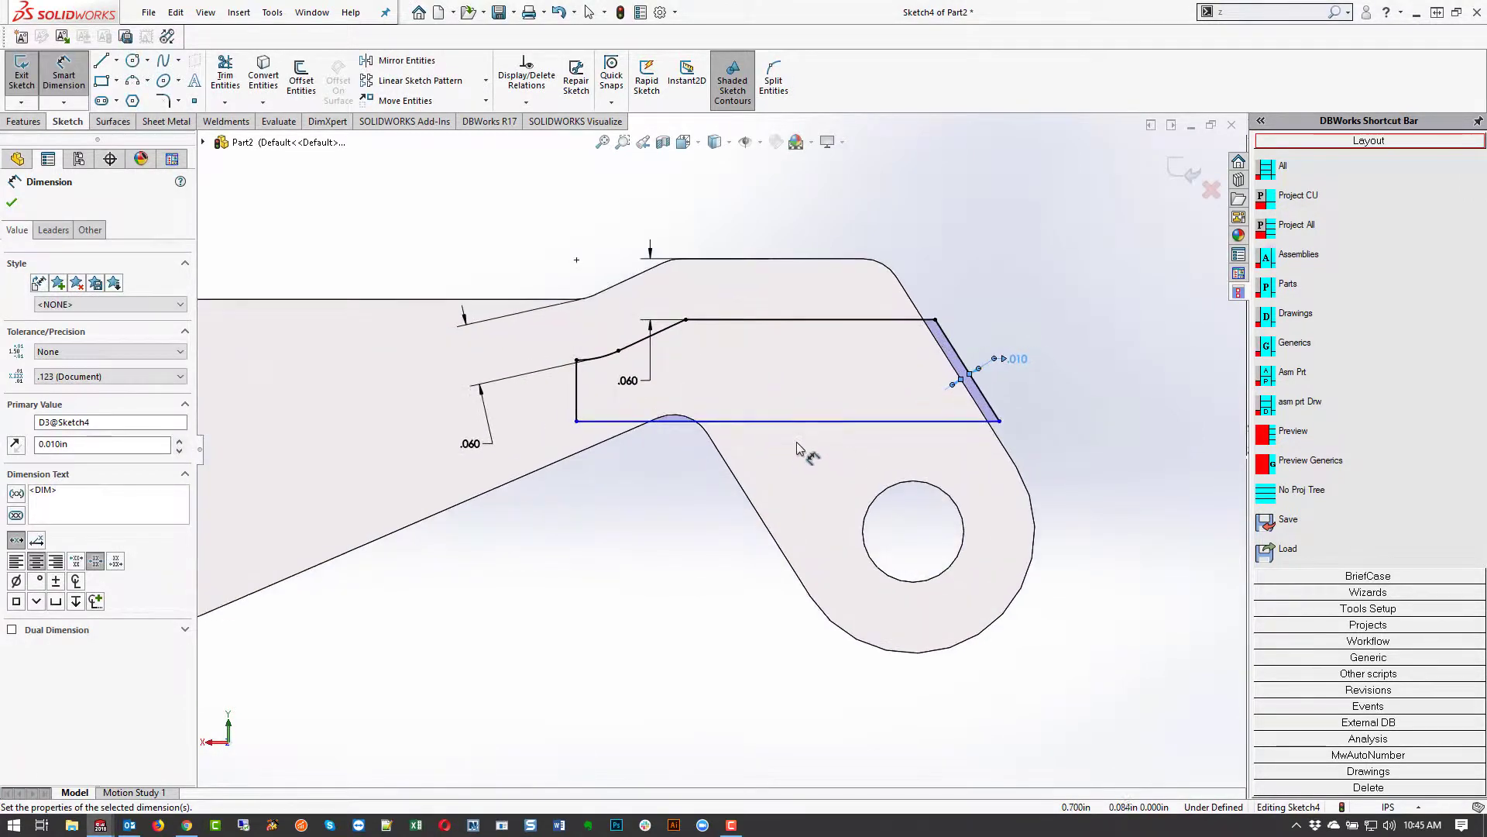
left_click(716, 420)
left_click(771, 319)
left_click(838, 370)
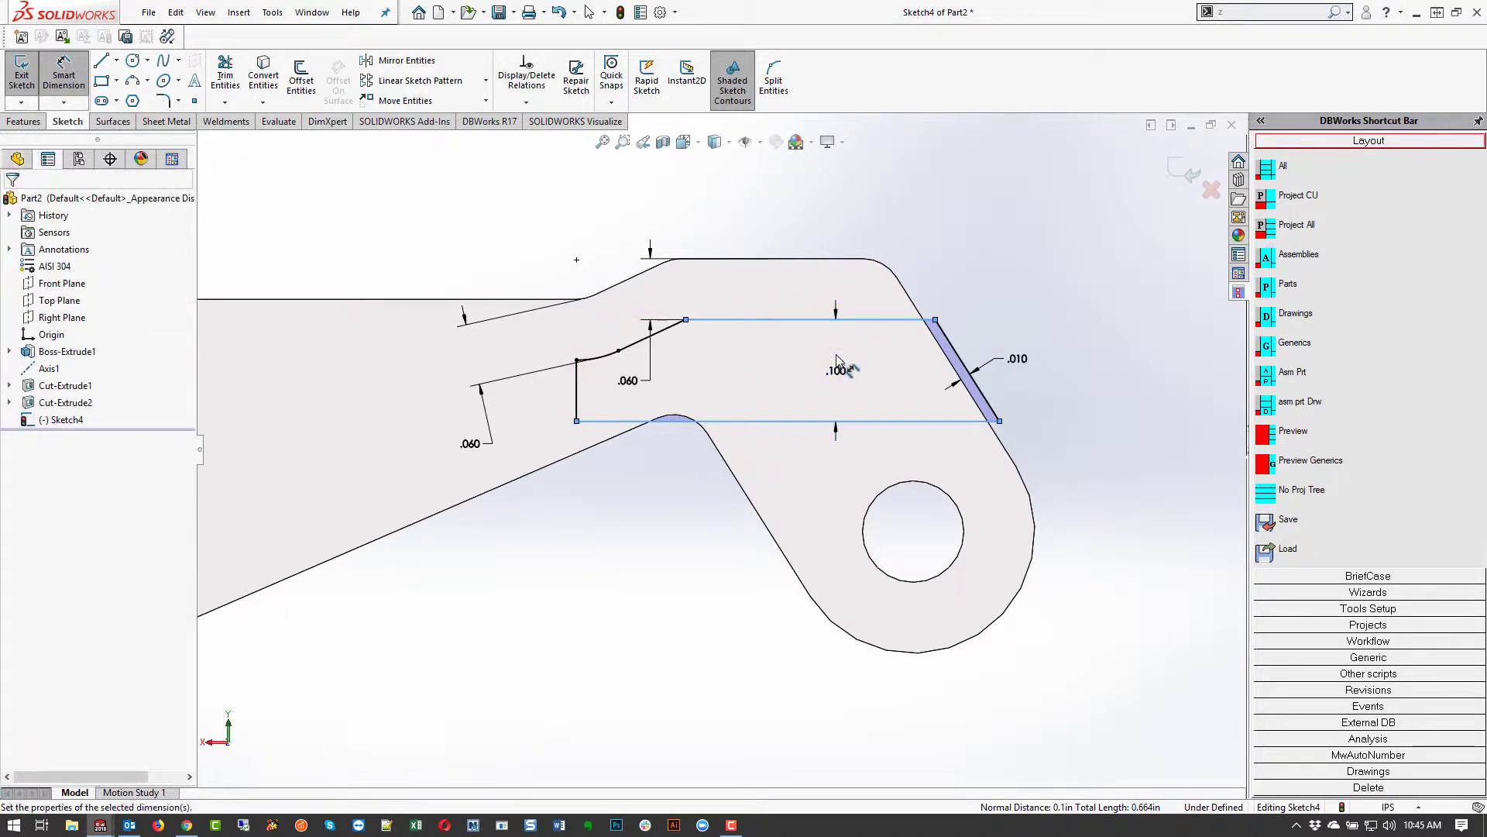
left_click(838, 360)
type(".1")
key("Return")
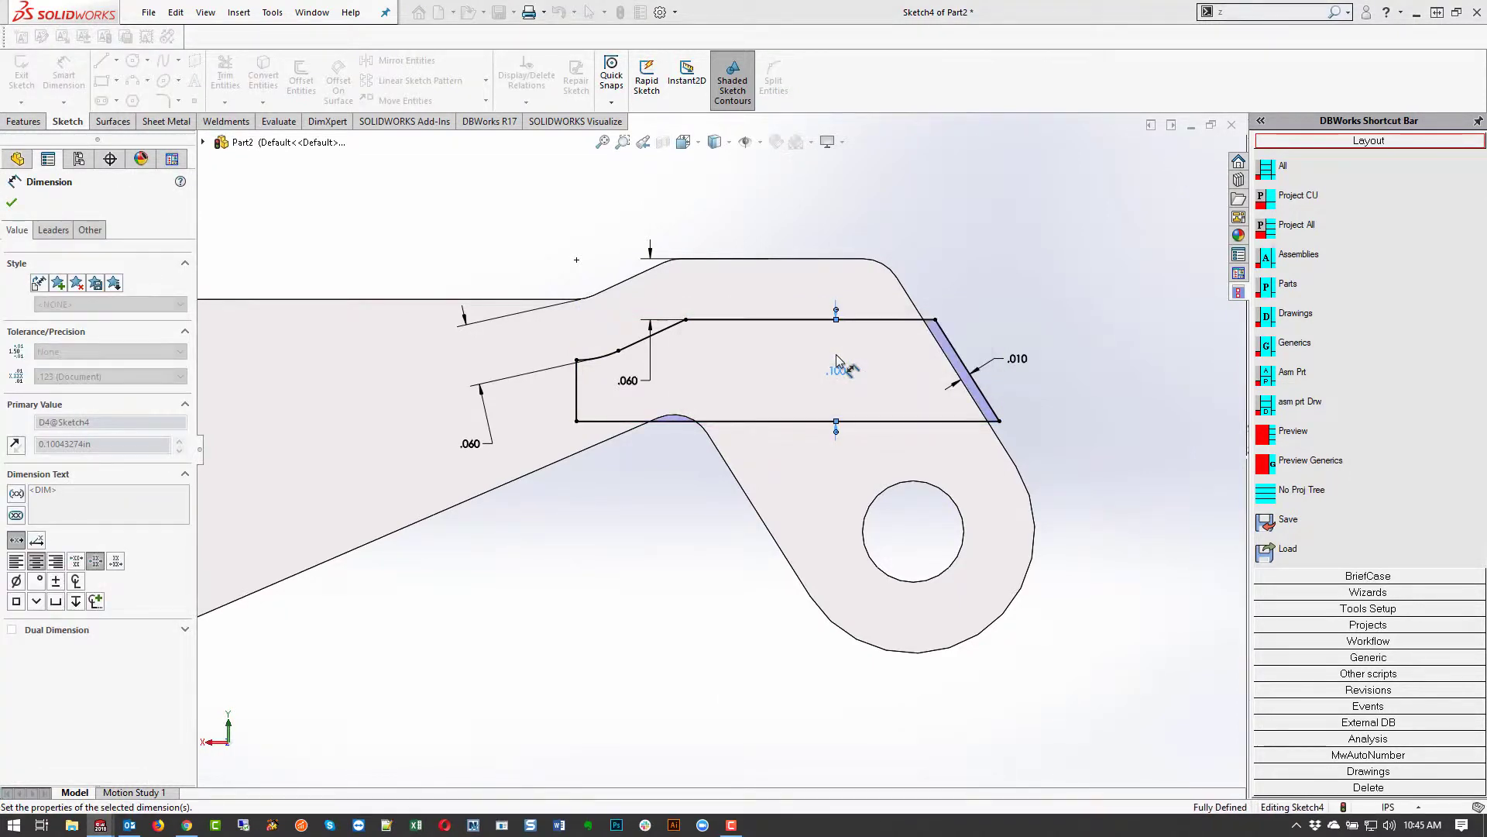
- Cut-extrude the closed profile with the Up To Surface end condition, ending at the opposite wall's inner face
mouse_move(811, 272)
middle_mouse_down()
mouse_move(754, 219)
mouse_move(714, 234)
middle_mouse_up()
left_click(22, 123)
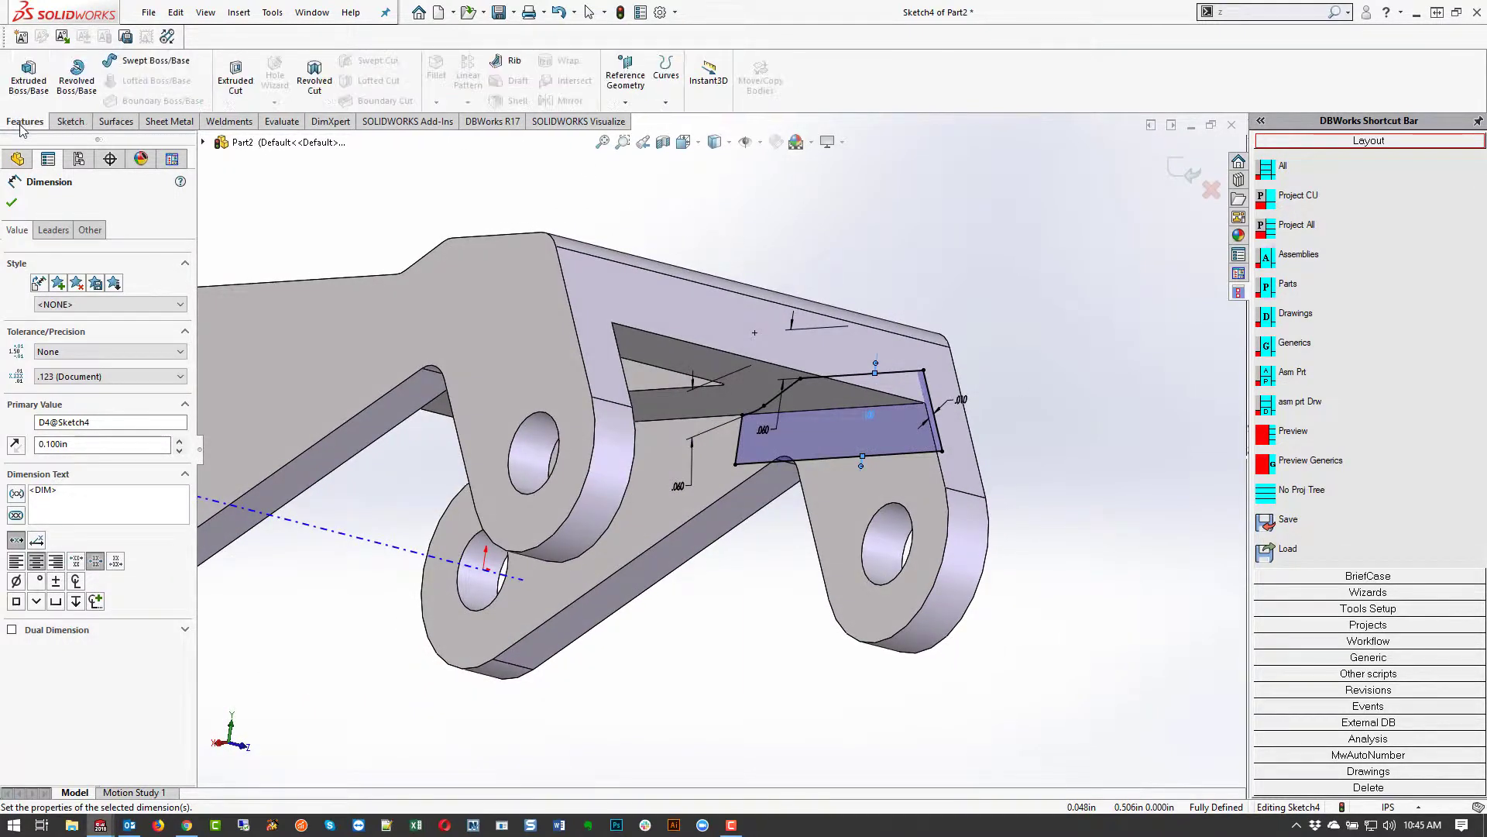
left_click(224, 87)
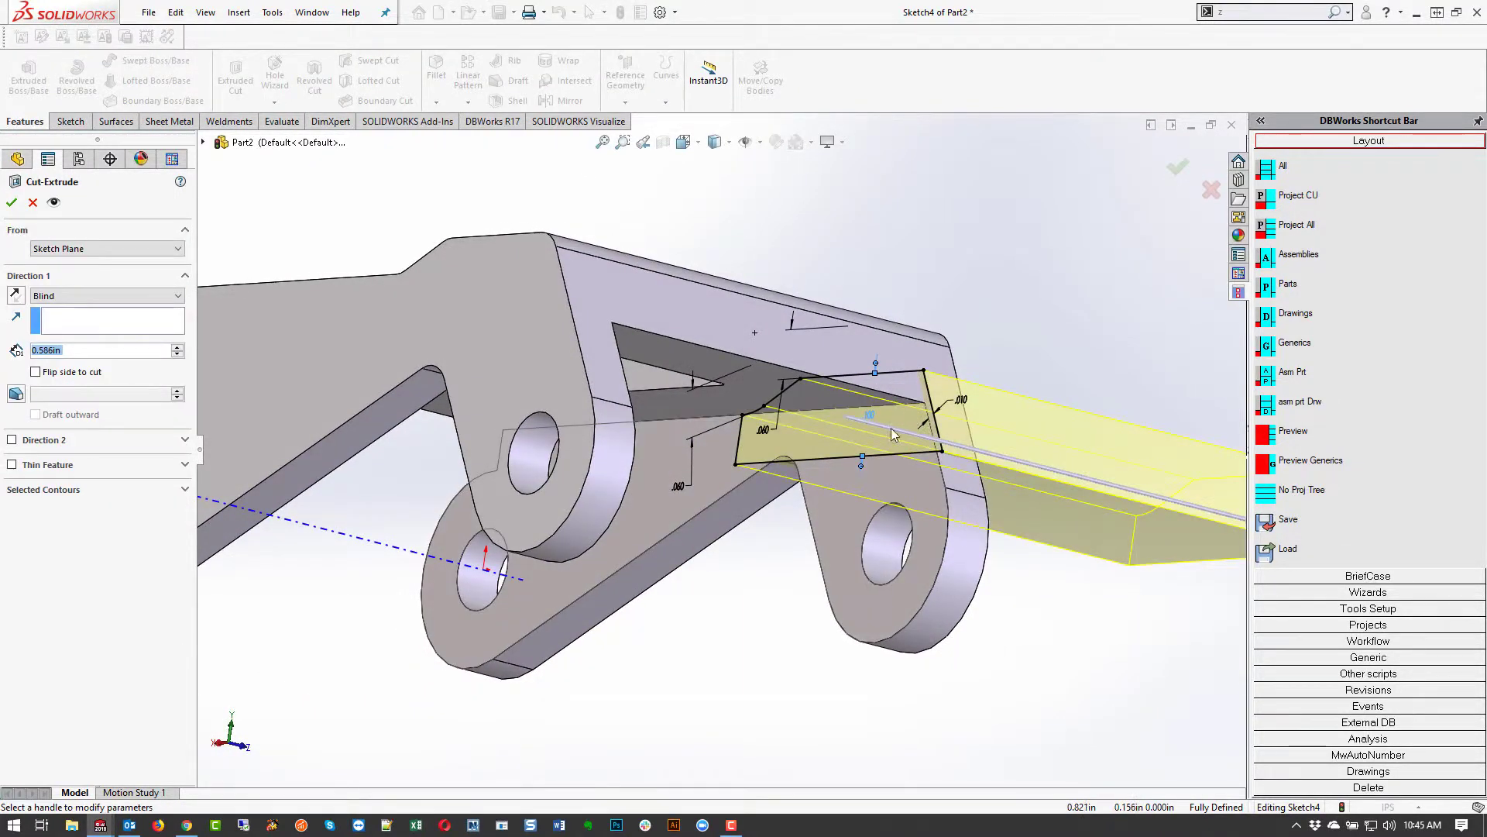
left_click(42, 299)
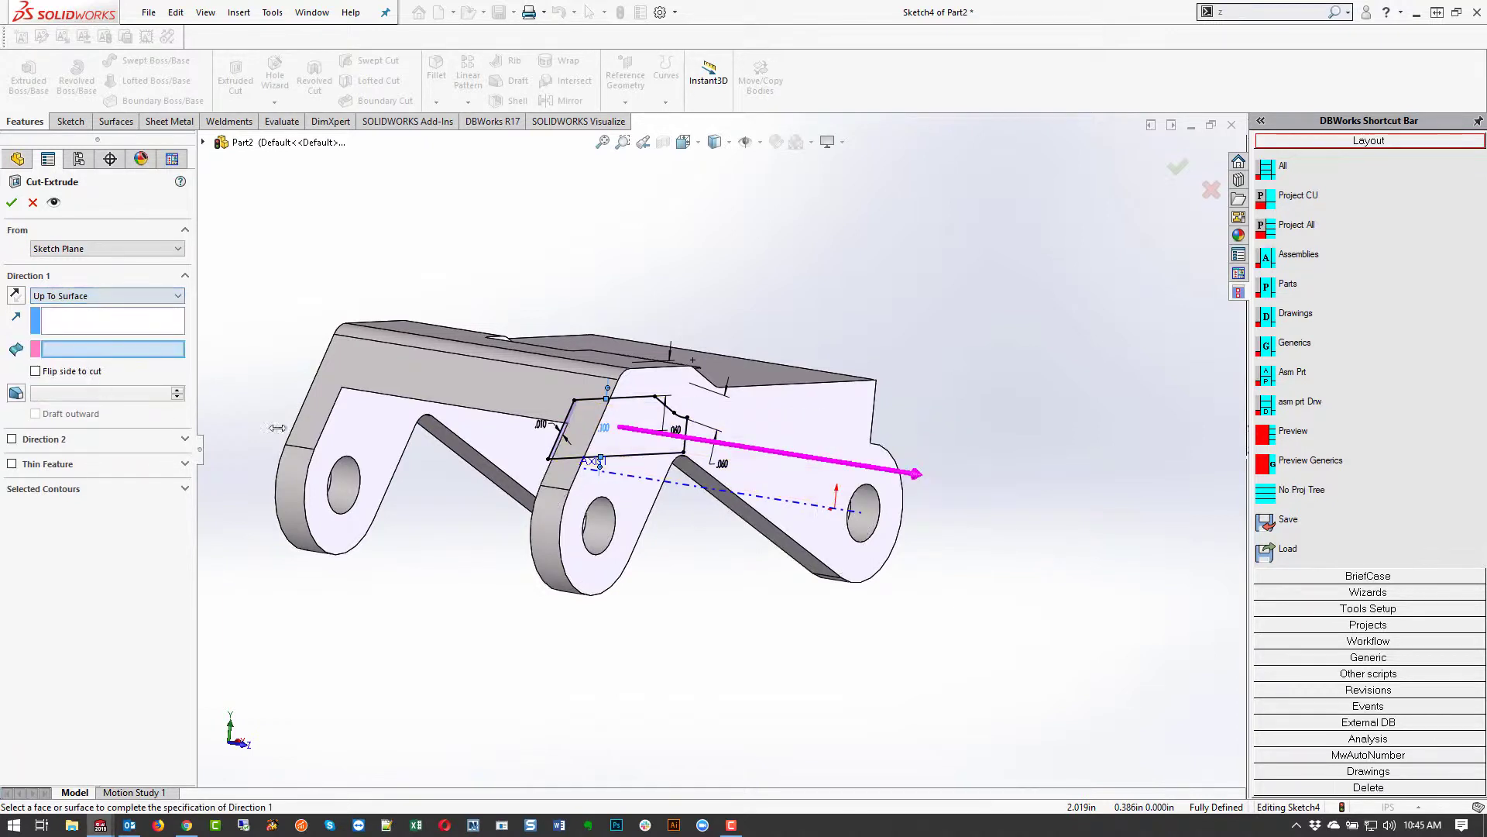
left_click(349, 447)
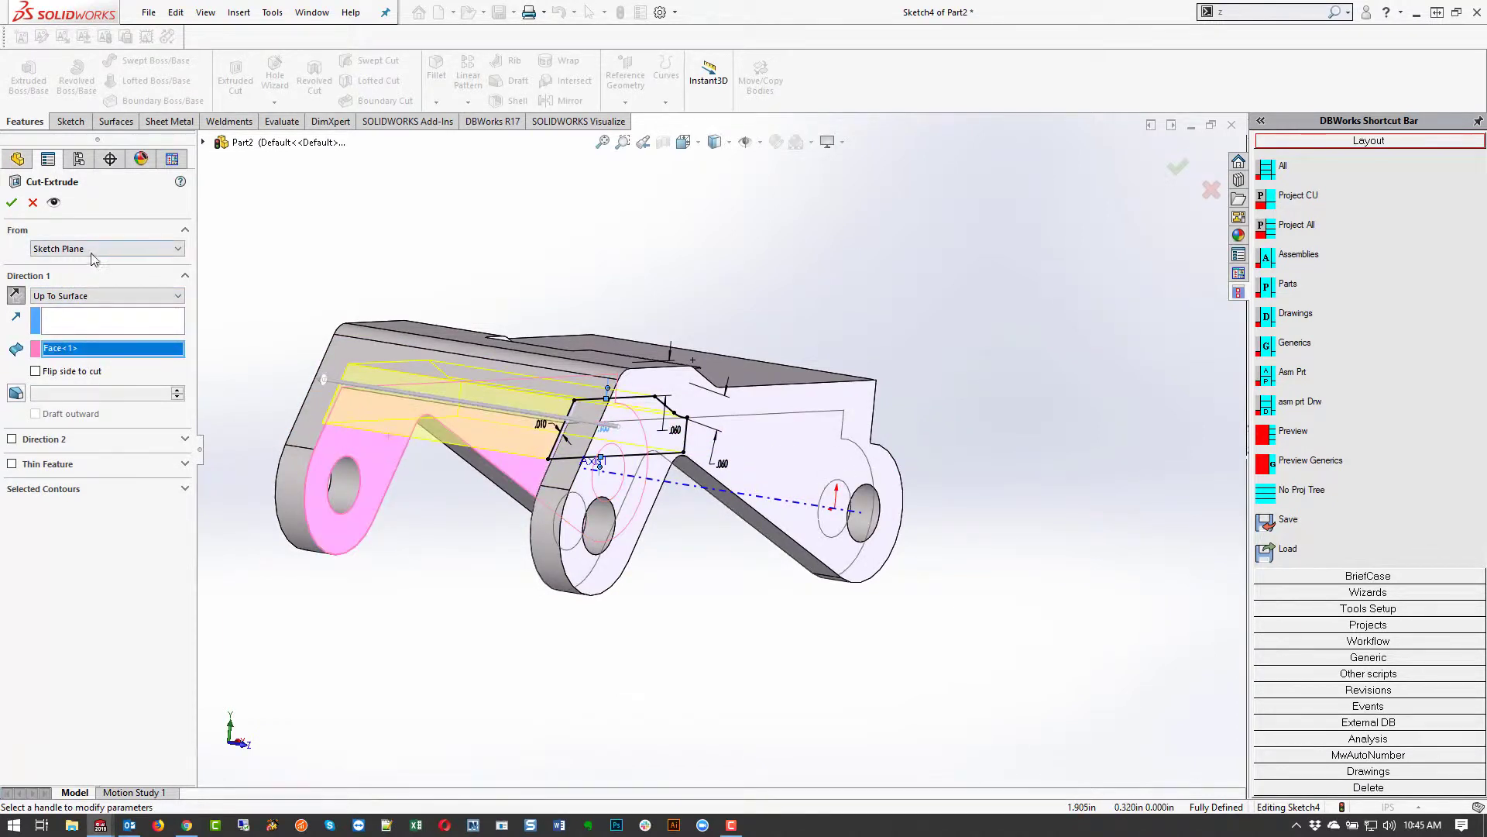
left_click(12, 203)
- Start a fillet on the channel's short inner corner edge near the slanted end and set its radius to 0.06 in
mouse_move(508, 393)
middle_mouse_down()
mouse_move(525, 303)
mouse_move(523, 369)
mouse_move(433, 484)
mouse_move(501, 371)
middle_mouse_up()
left_click(388, 368)
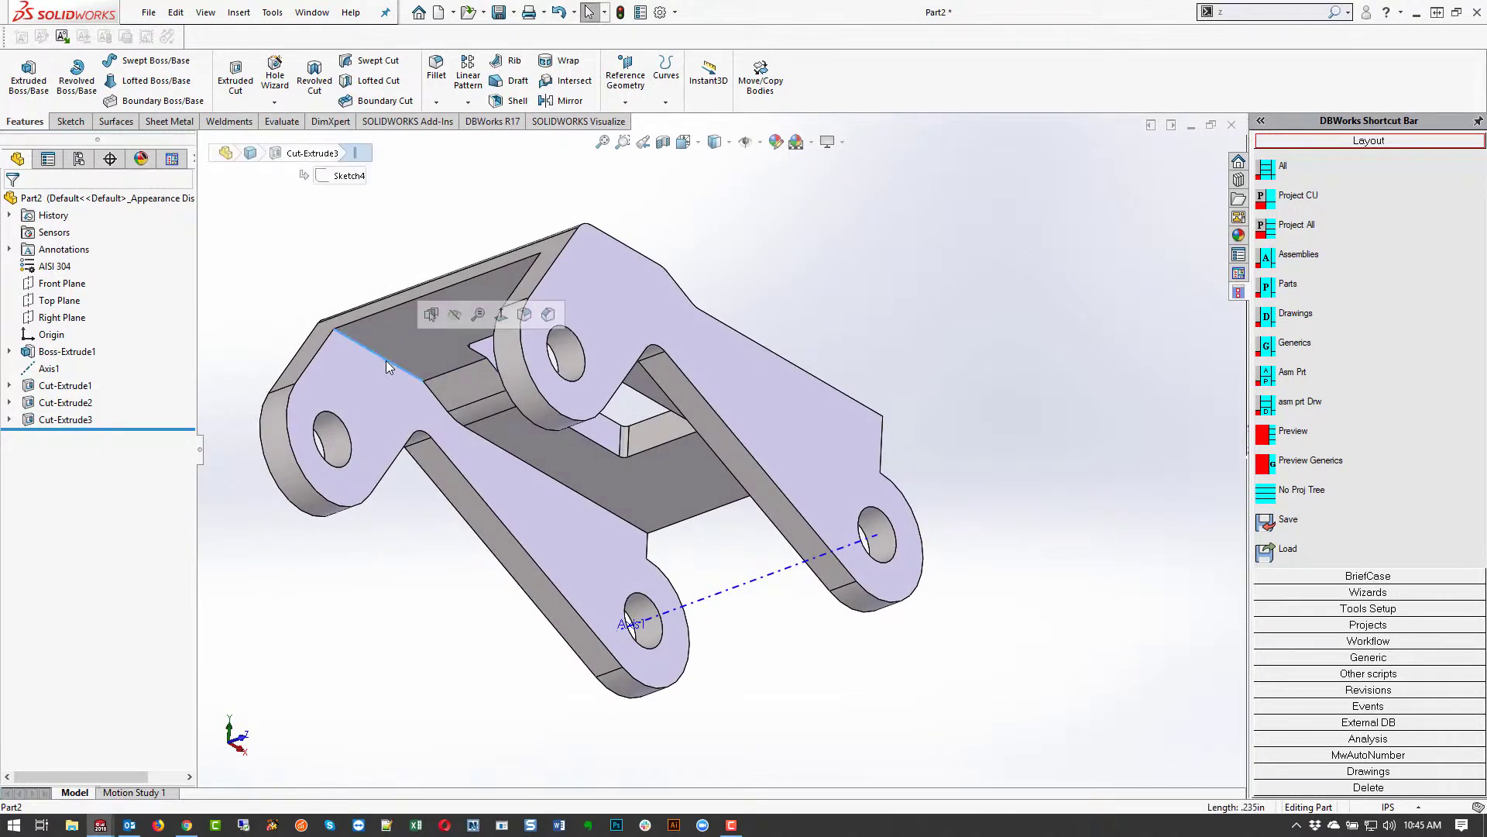
left_click(525, 315)
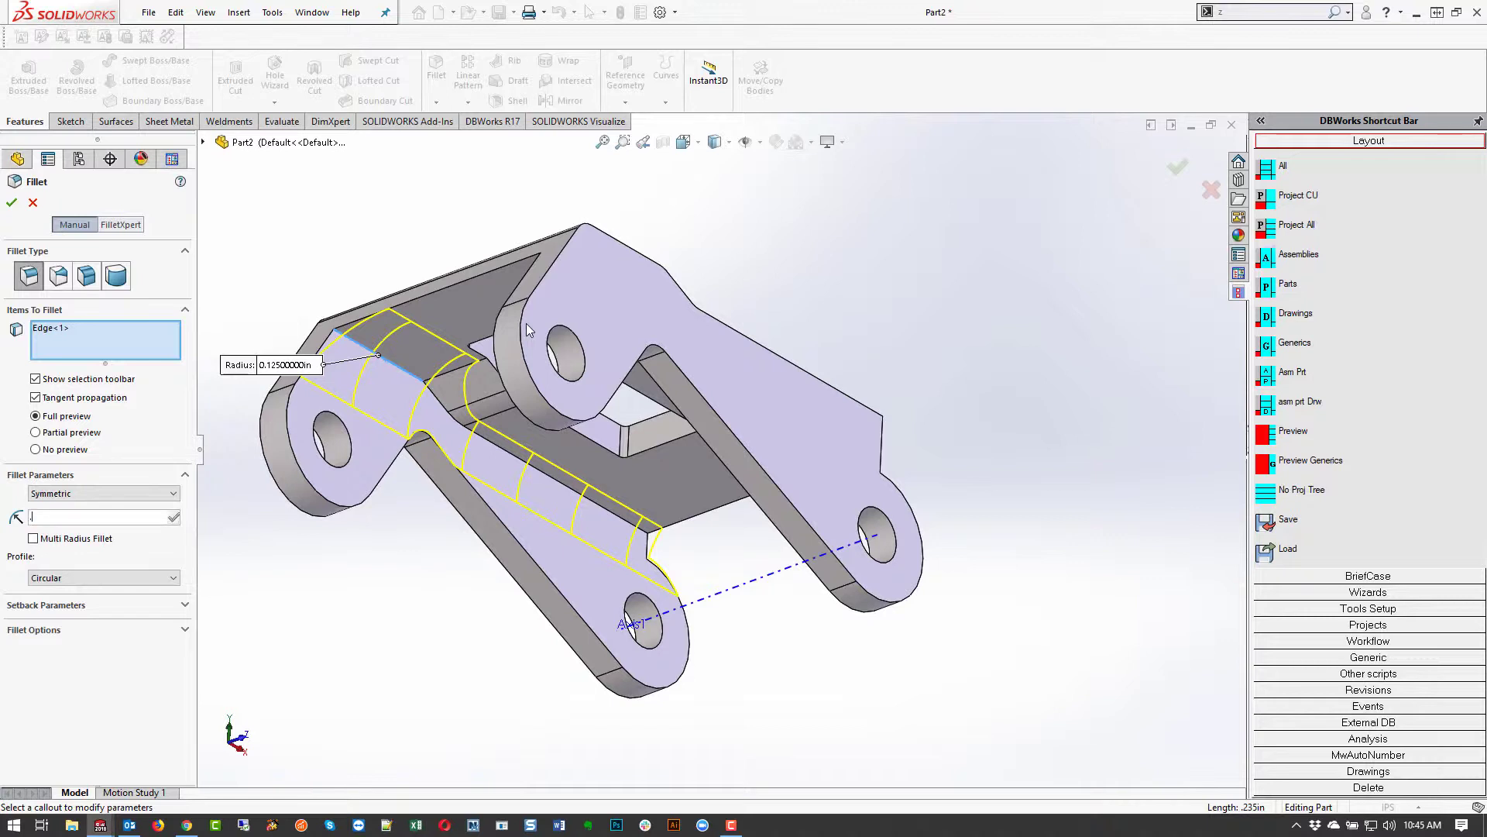
type("0.6")
key("Return")
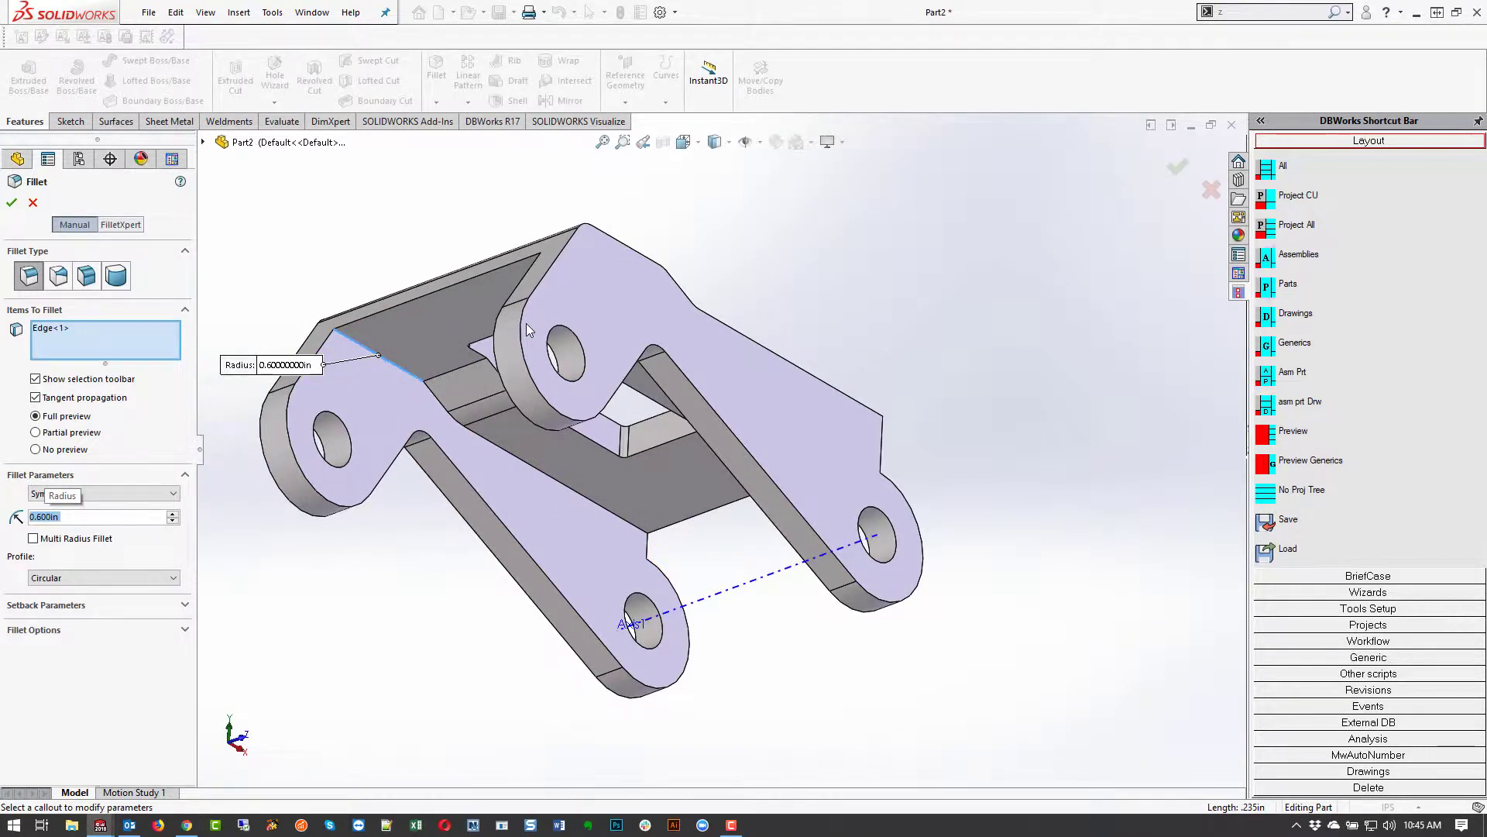
type(".06")
key("Return")
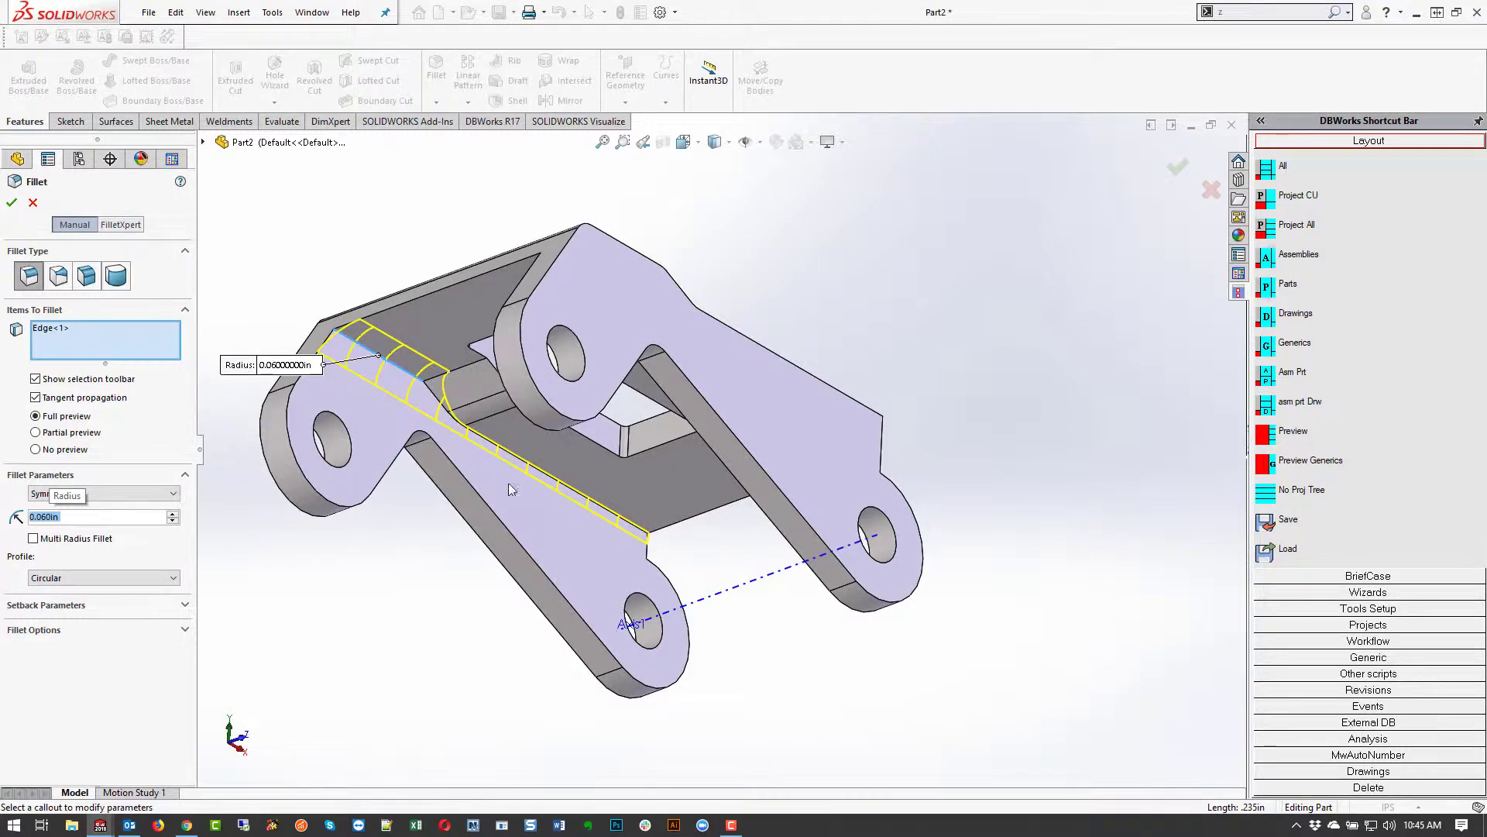
- Clear the fillet's edge selection and fillet the long inner corner edges along both side walls instead
middle_click_drag(509, 485, 532, 508)
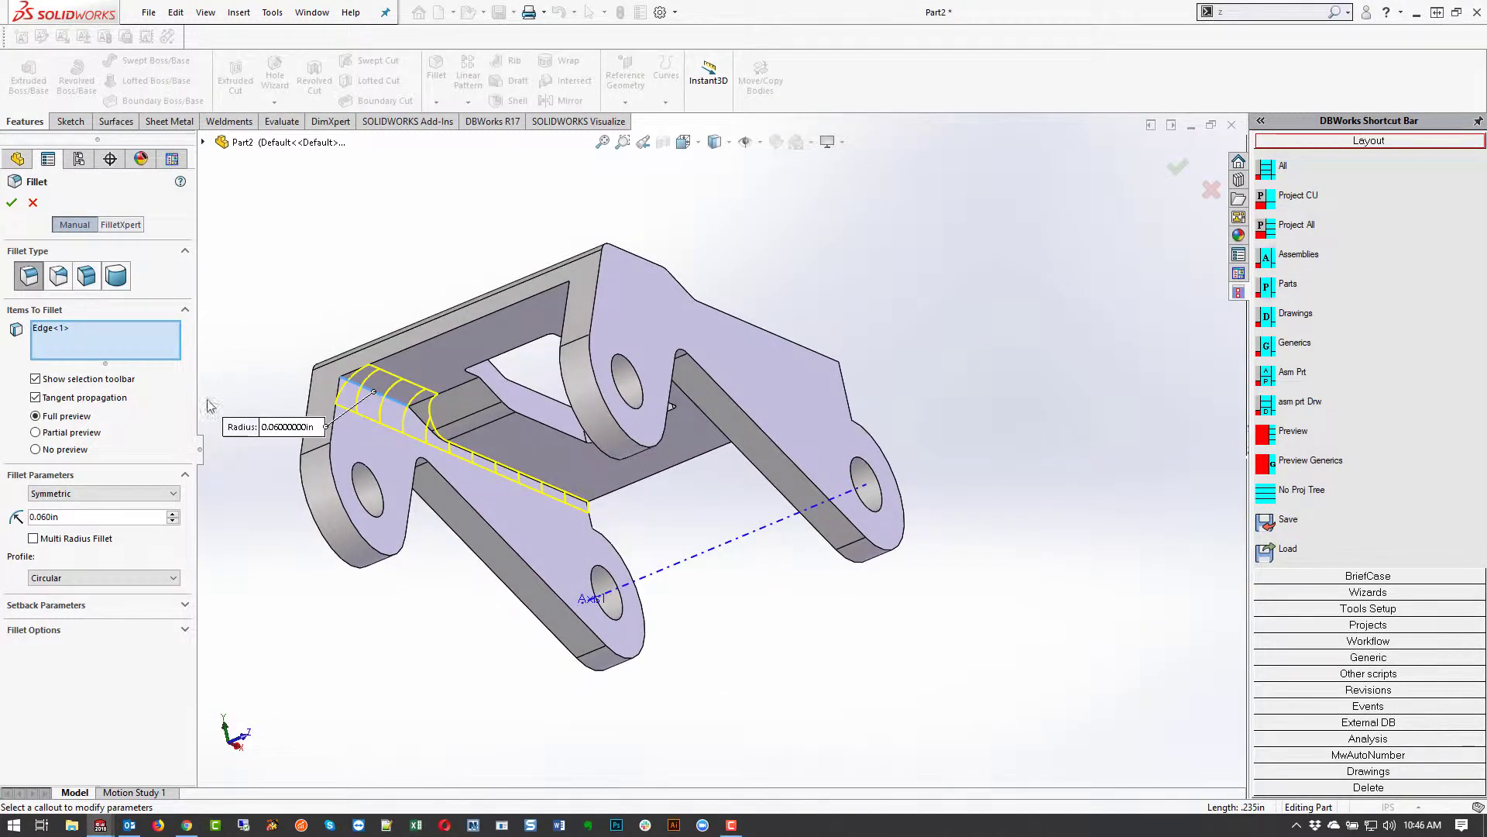
right_click(109, 347)
left_click(151, 345)
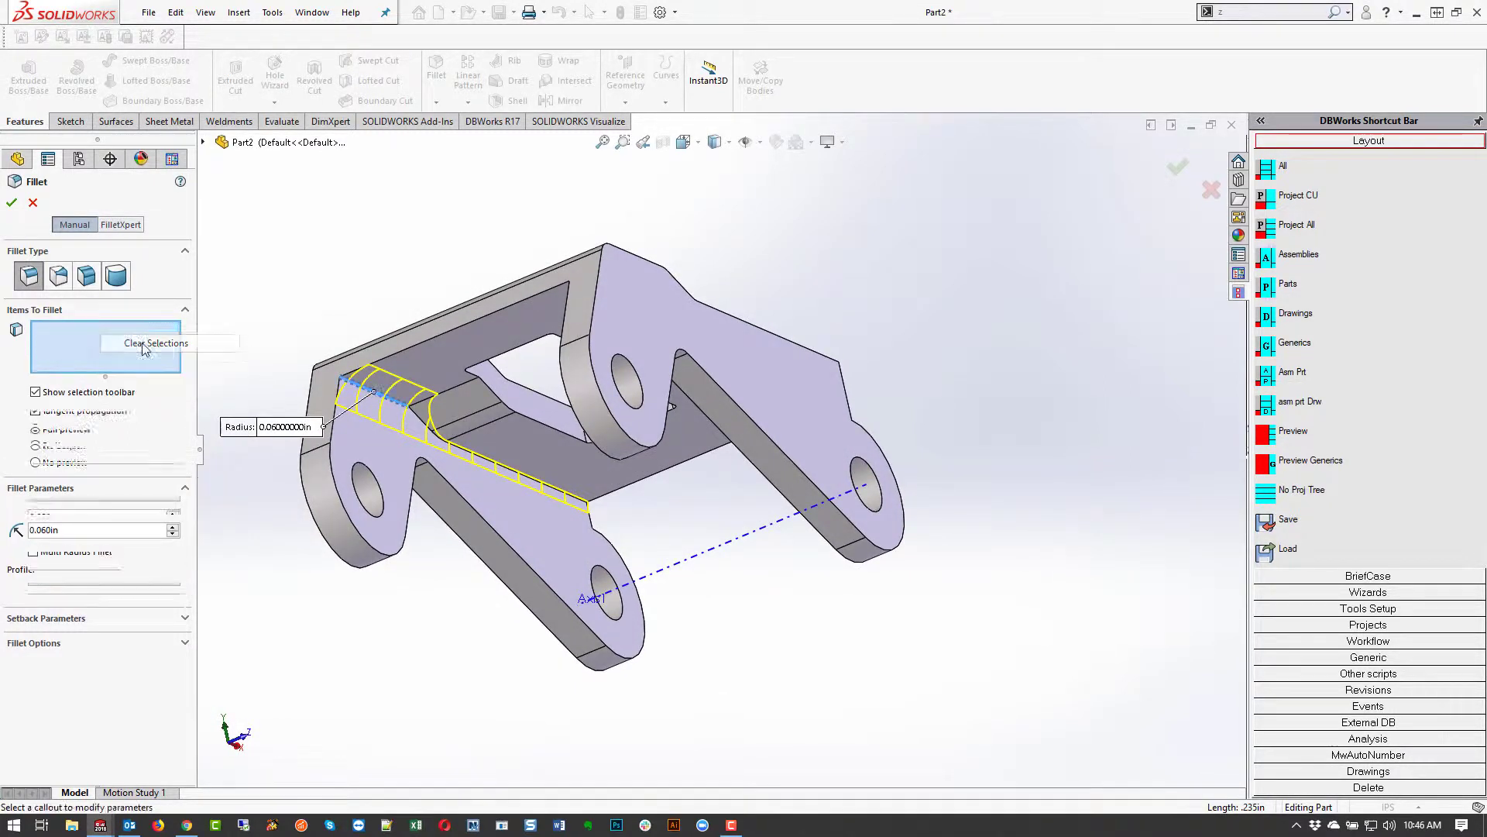
left_click(474, 457)
middle_click_drag(476, 459, 807, 371)
left_click(688, 370)
middle_click_drag(684, 376, 674, 481)
left_click(12, 203)
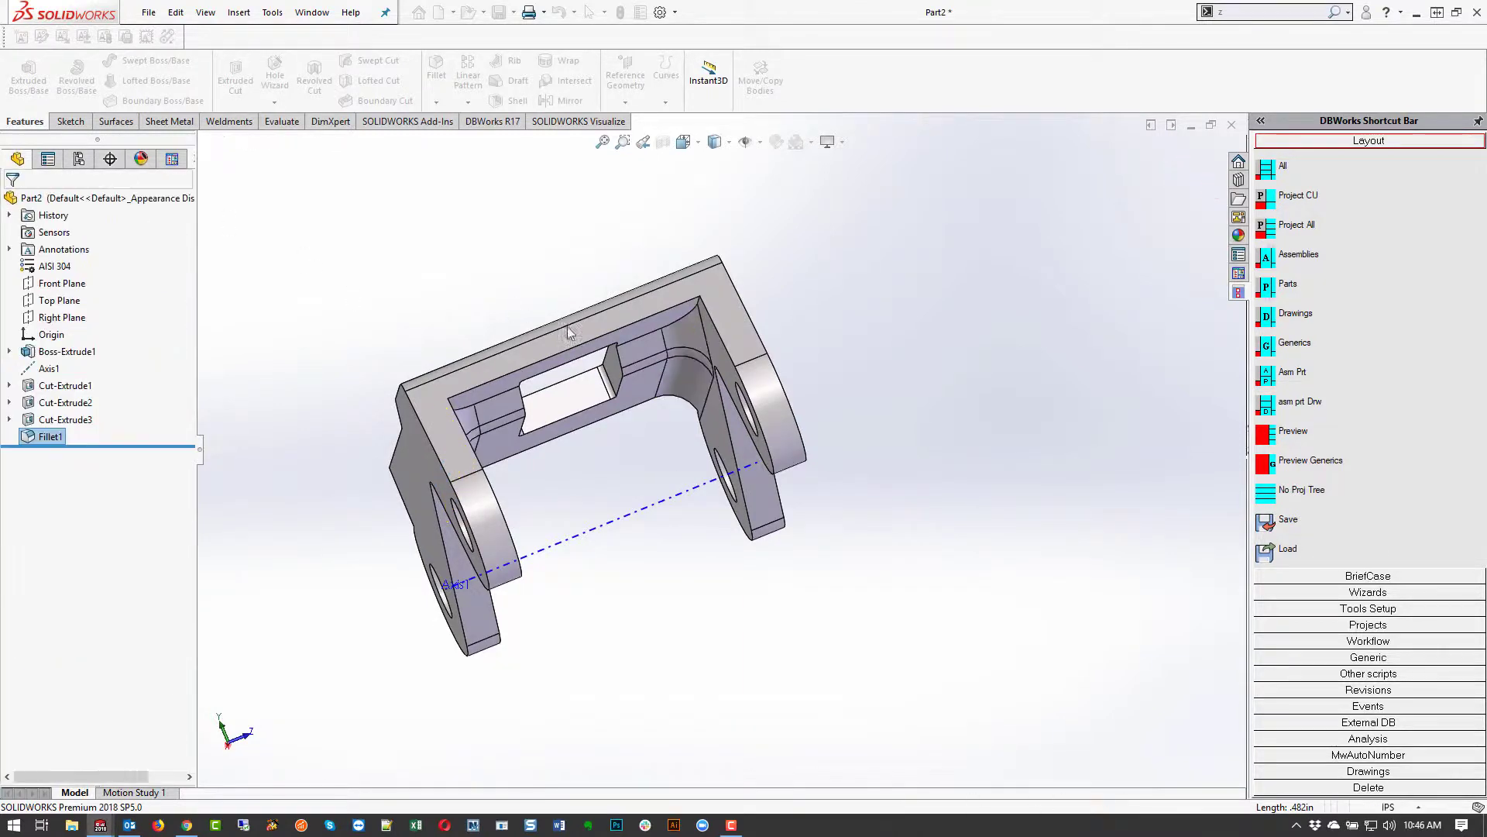
- Edit the inner fillet to include the remaining short corner edges near the slanted end on both walls
middle_click_drag(651, 364, 538, 288)
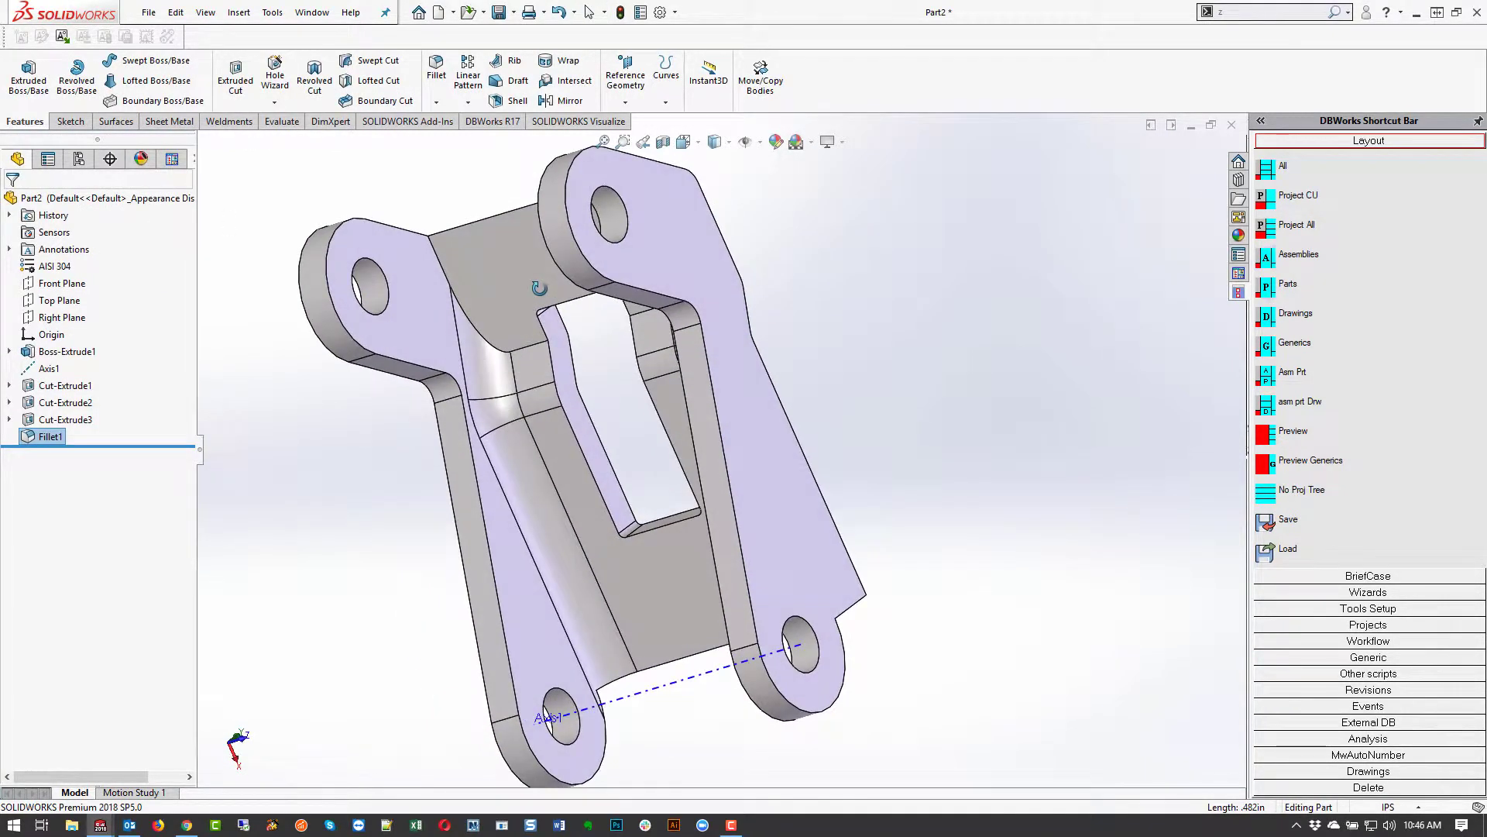
right_click(46, 446)
left_click(71, 393)
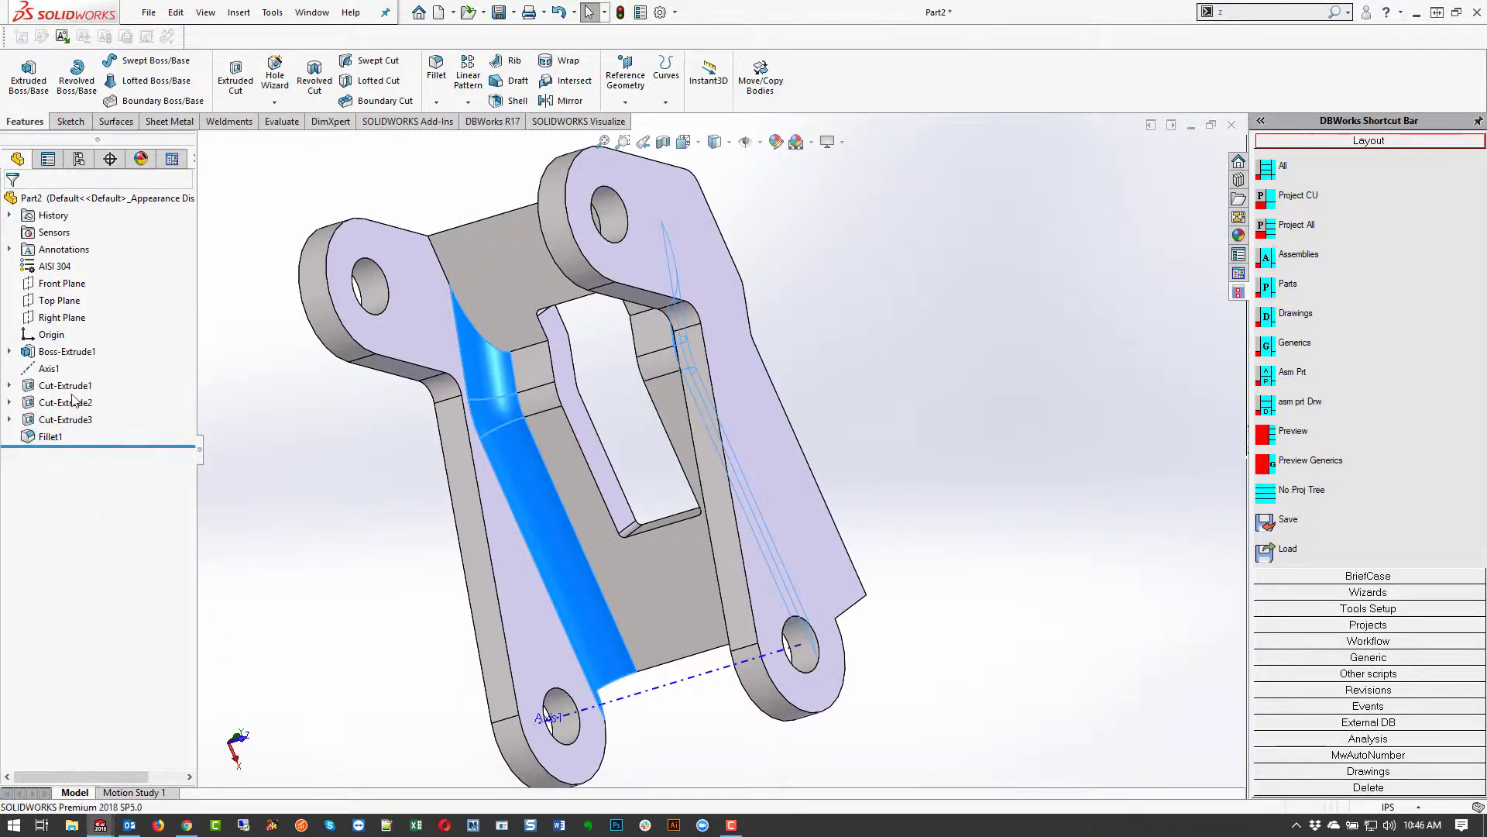
left_click(442, 267)
middle_click_drag(441, 267, 674, 239)
left_click(673, 237)
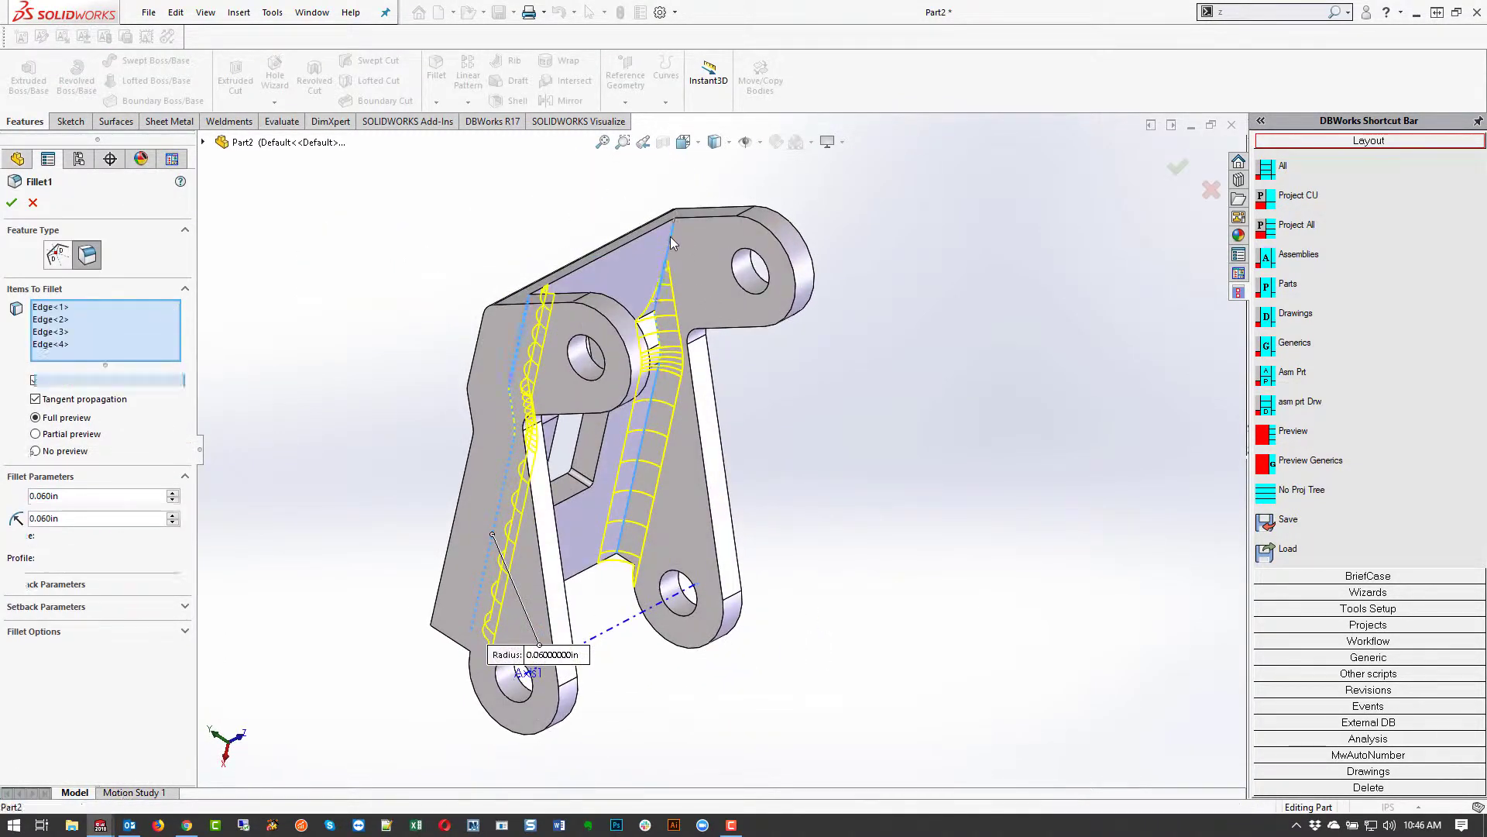
left_click(12, 202)
- Try adding the part's long outer side edge to the existing inner fillet
middle_click_drag(589, 434, 586, 549)
right_click(58, 437)
left_click(67, 388)
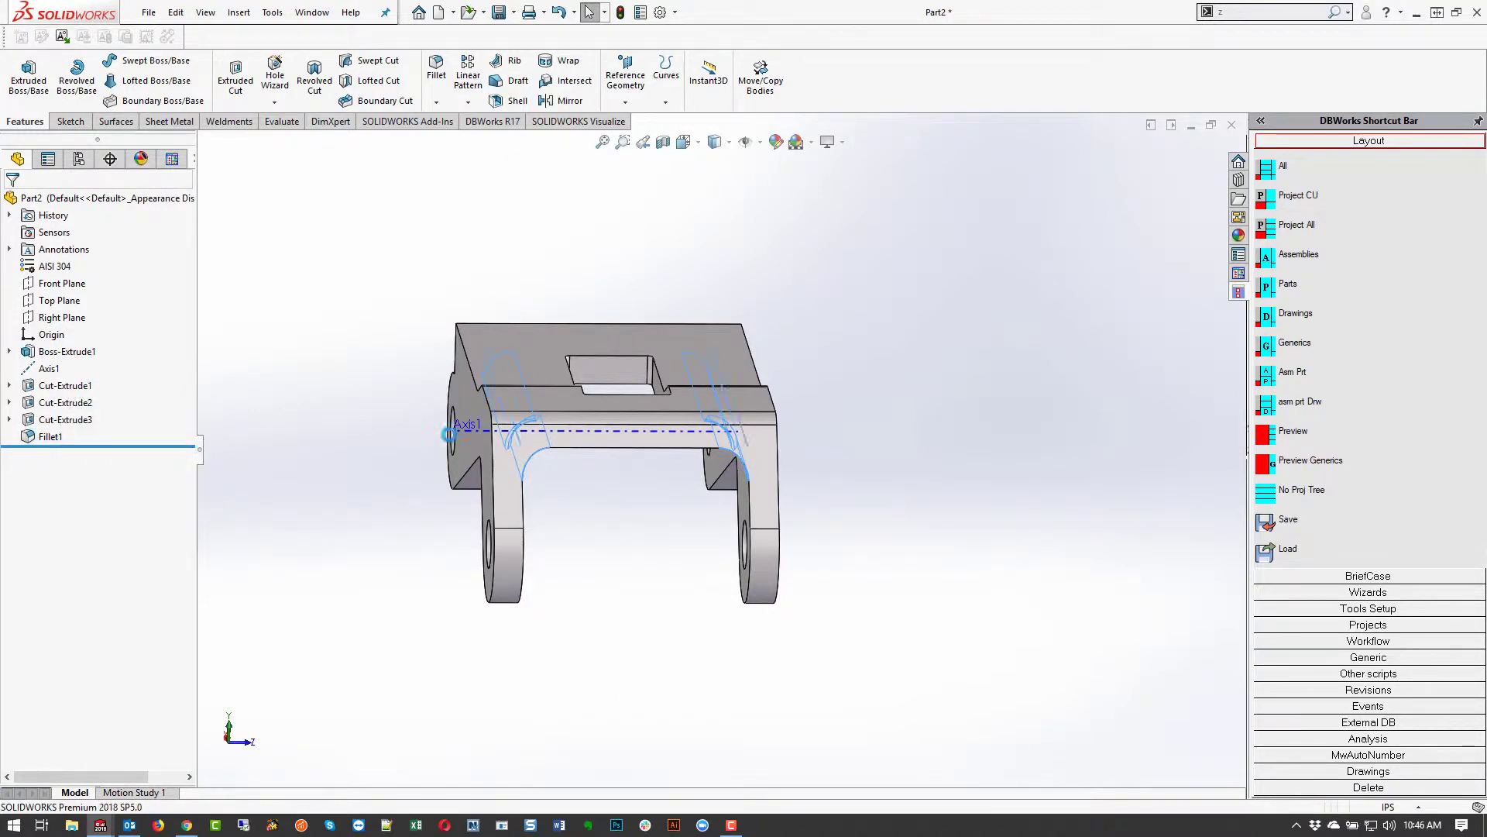
middle_click_drag(449, 434, 536, 423)
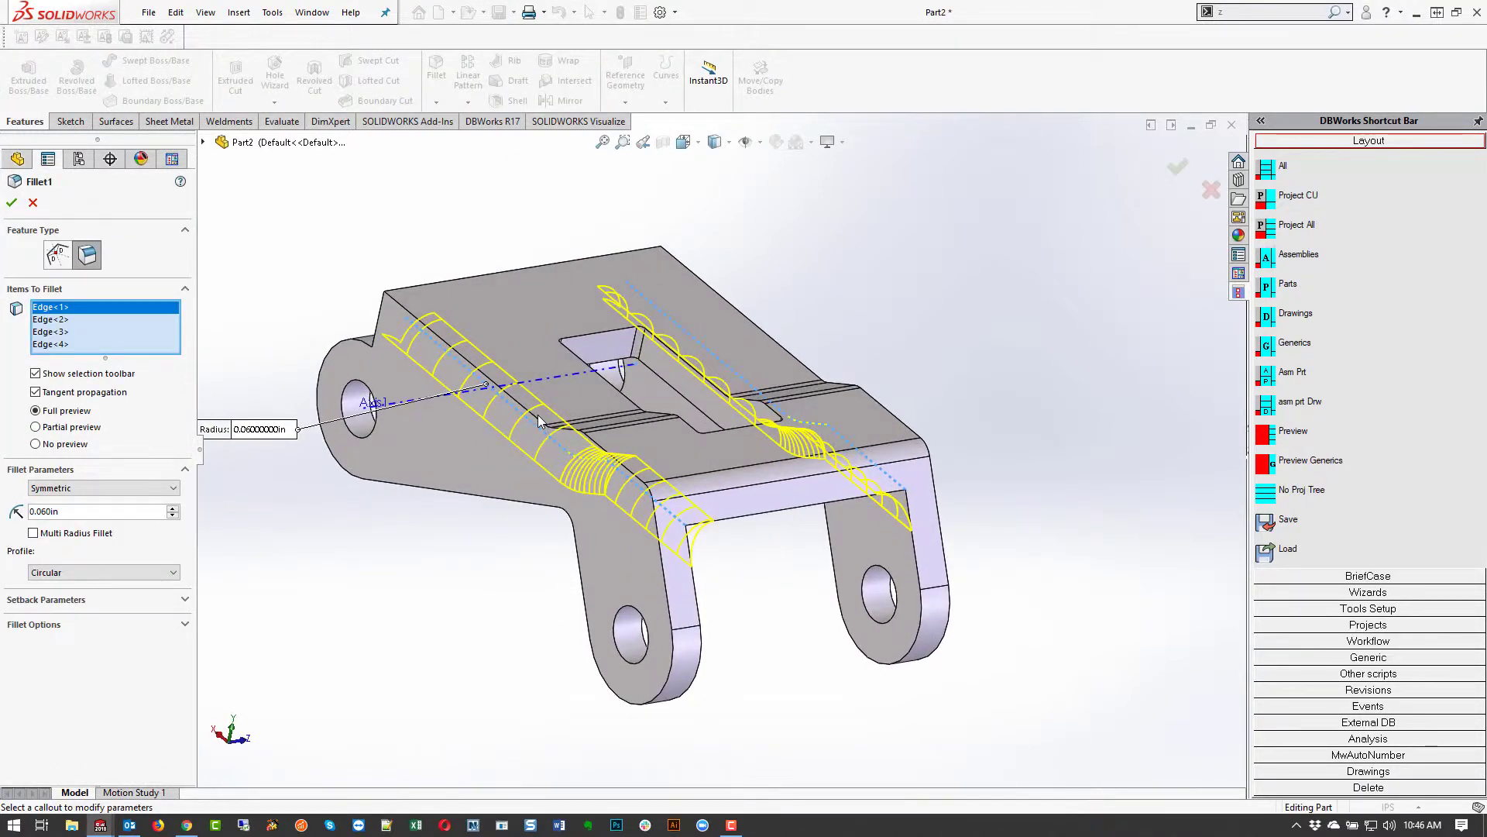
left_click(533, 414)
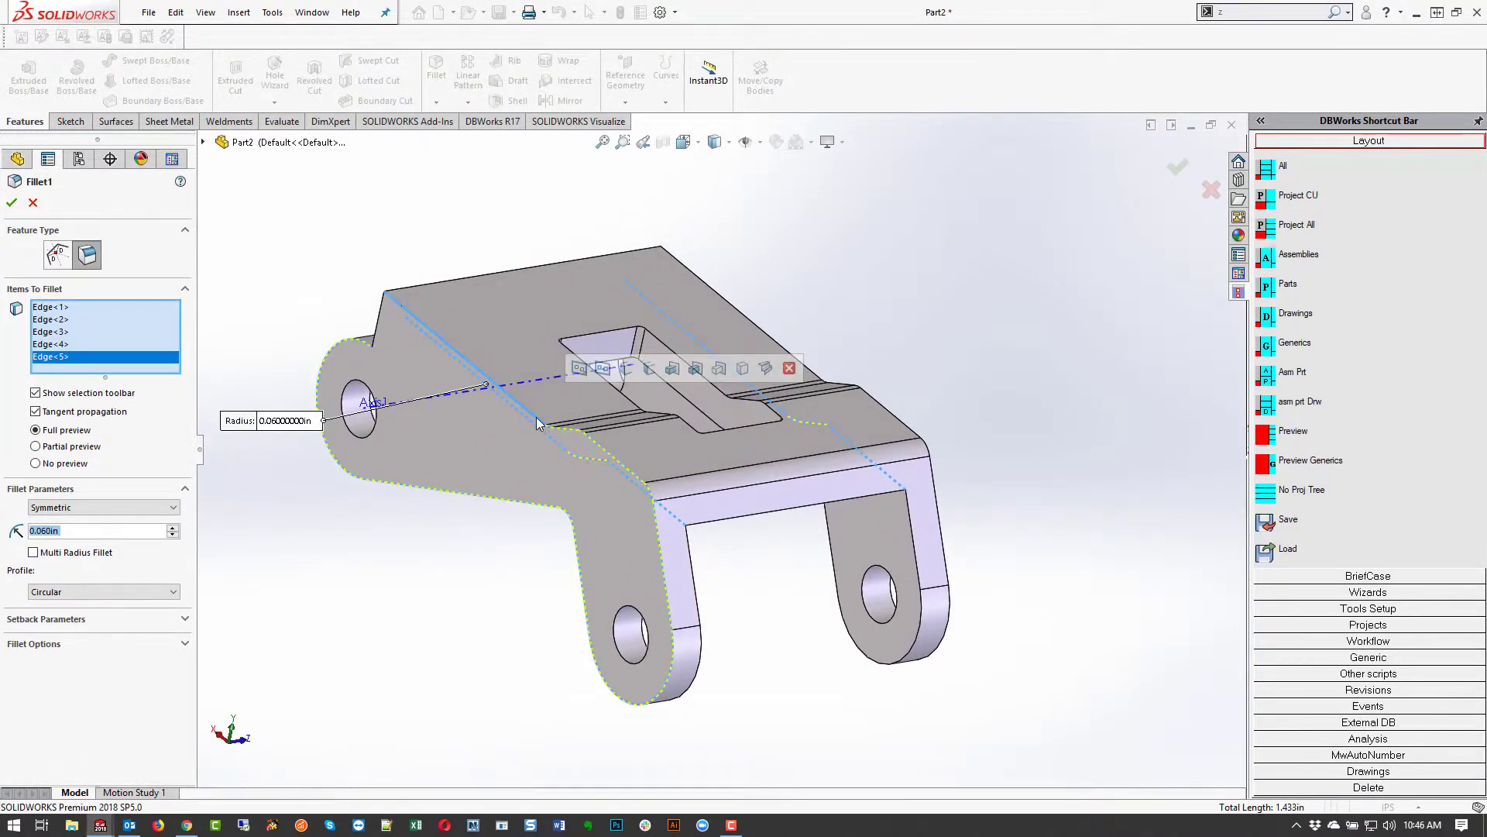
left_click(536, 417)
middle_click_drag(866, 408, 369, 317)
left_click(368, 317)
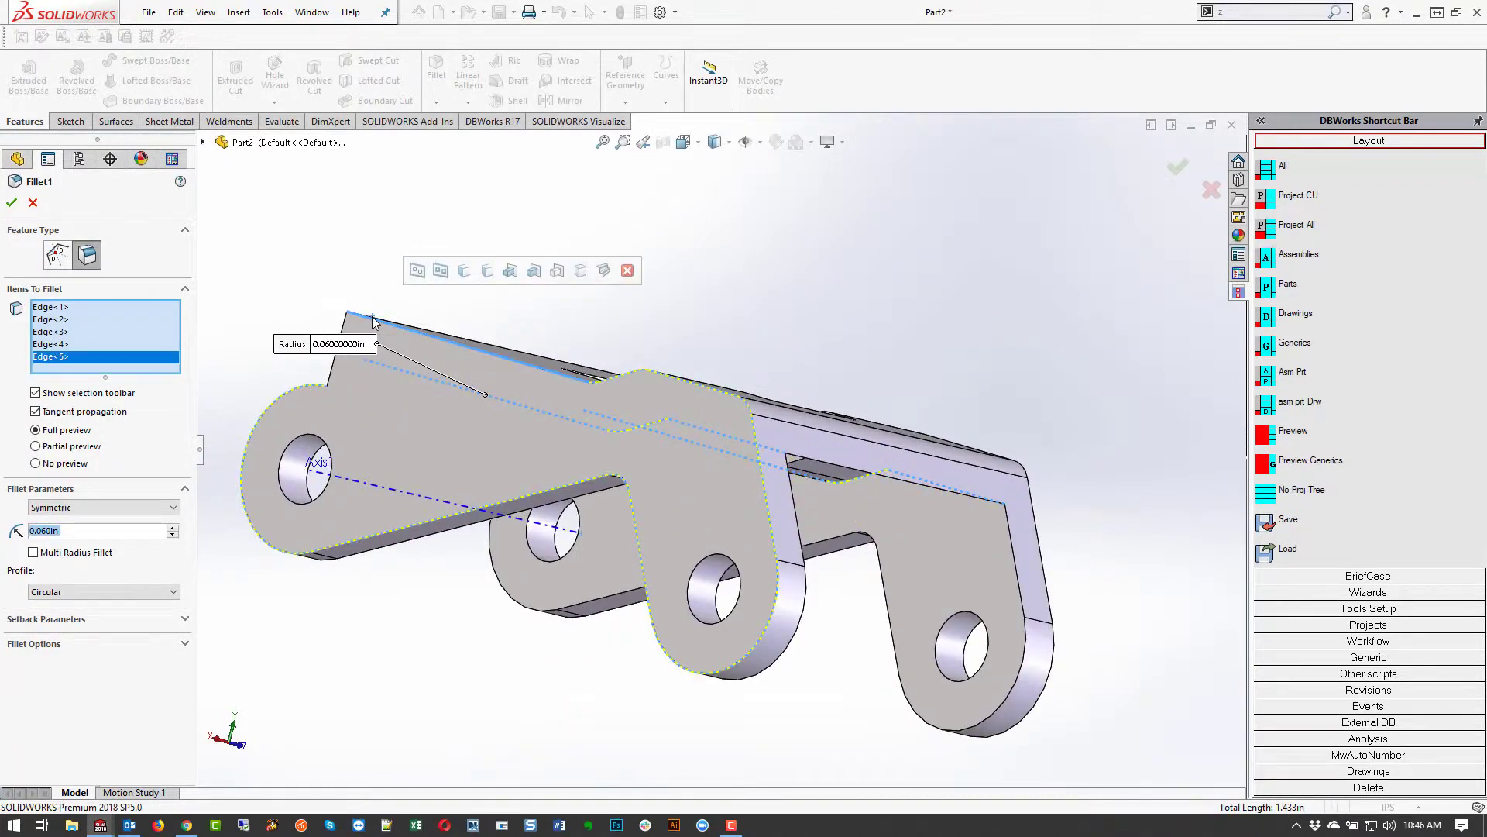
left_click(368, 317)
left_click(11, 202)
- Try to create a separate fillet with a 0.03 in radius along the part's long outer side edge
middle_click_drag(653, 366, 668, 543)
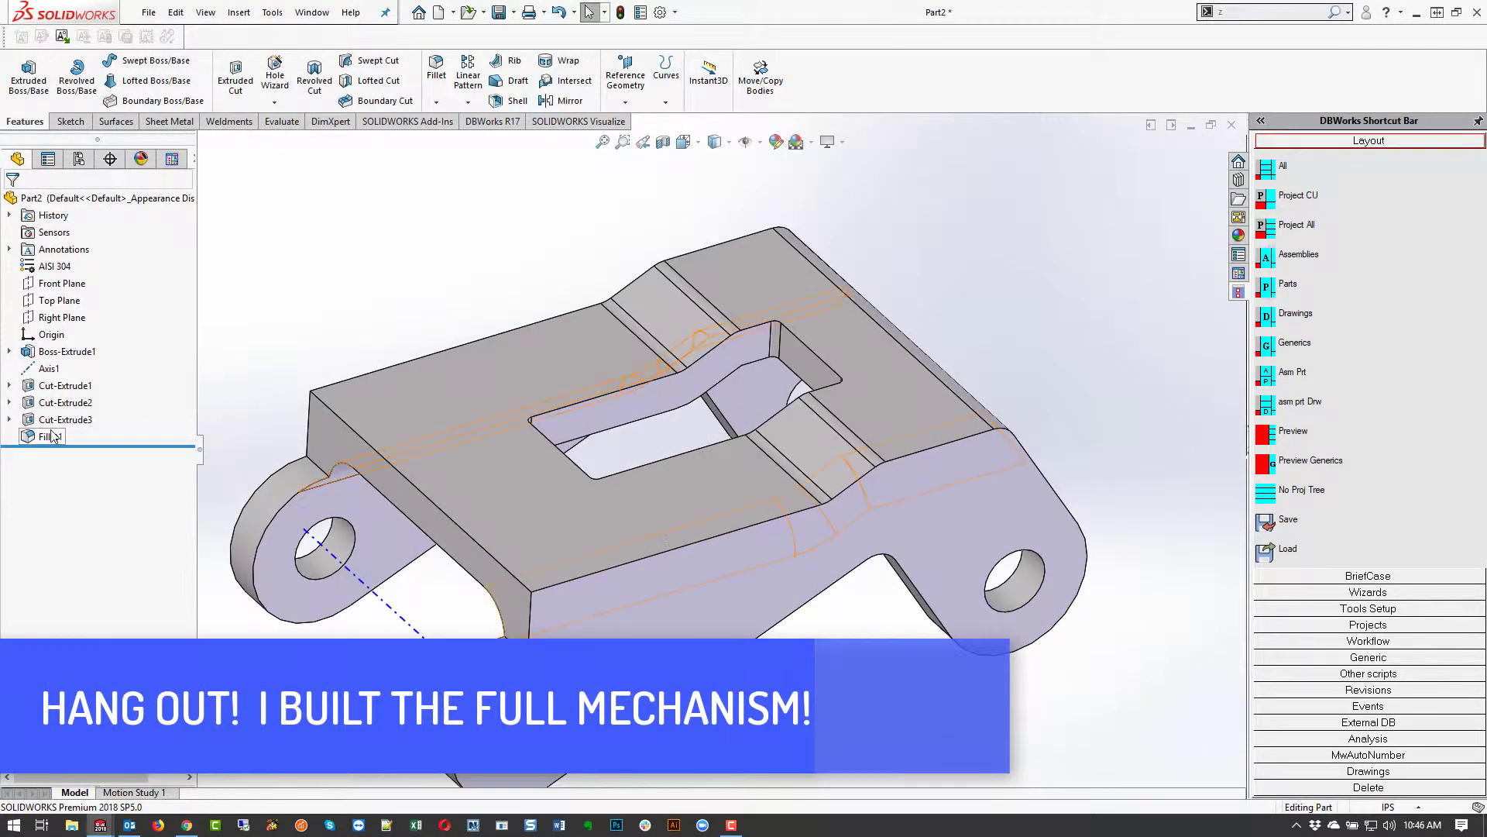
left_click(436, 68)
left_click(606, 572)
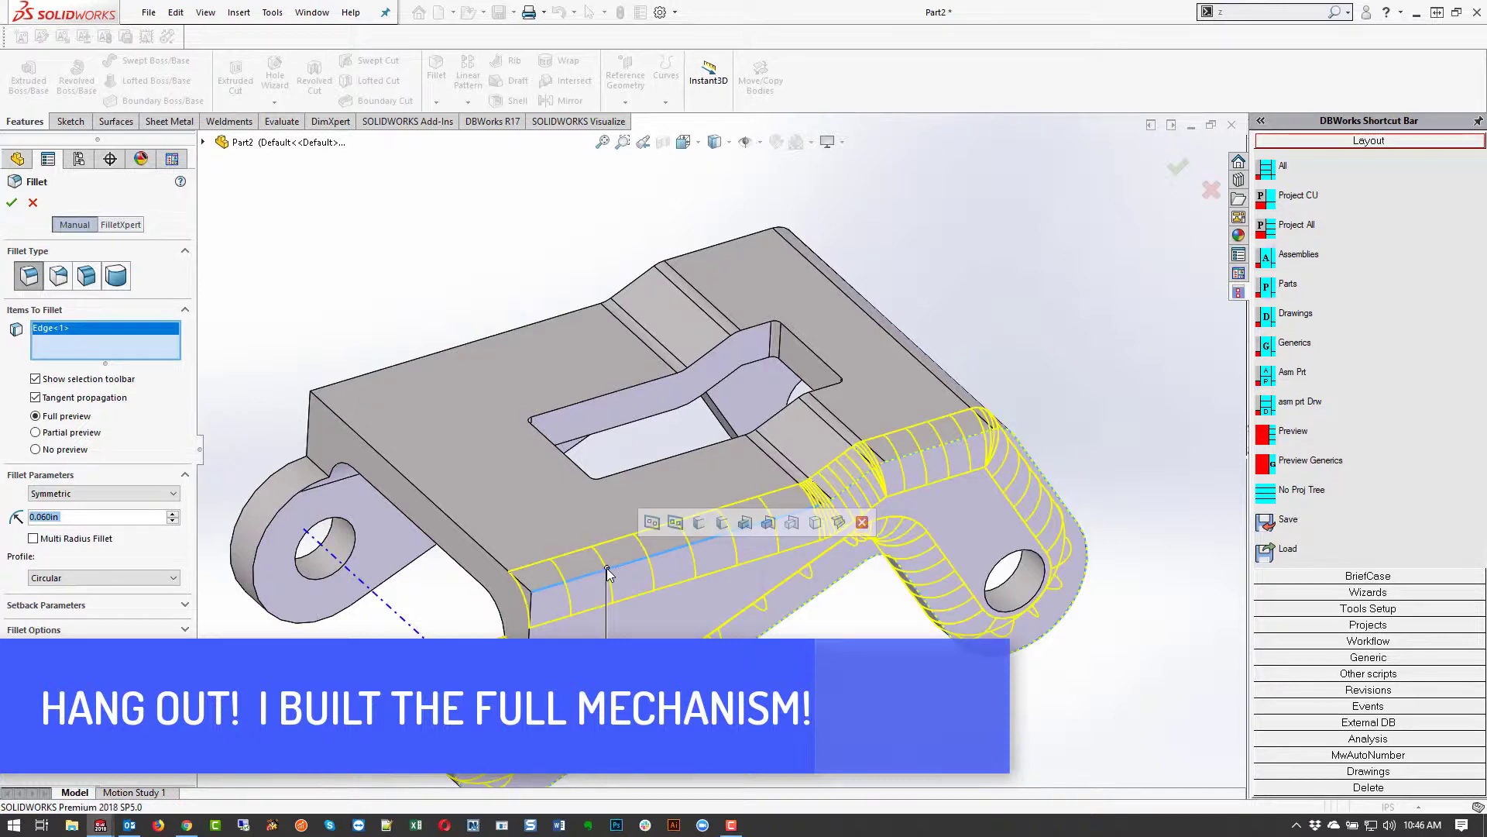
left_click(606, 572)
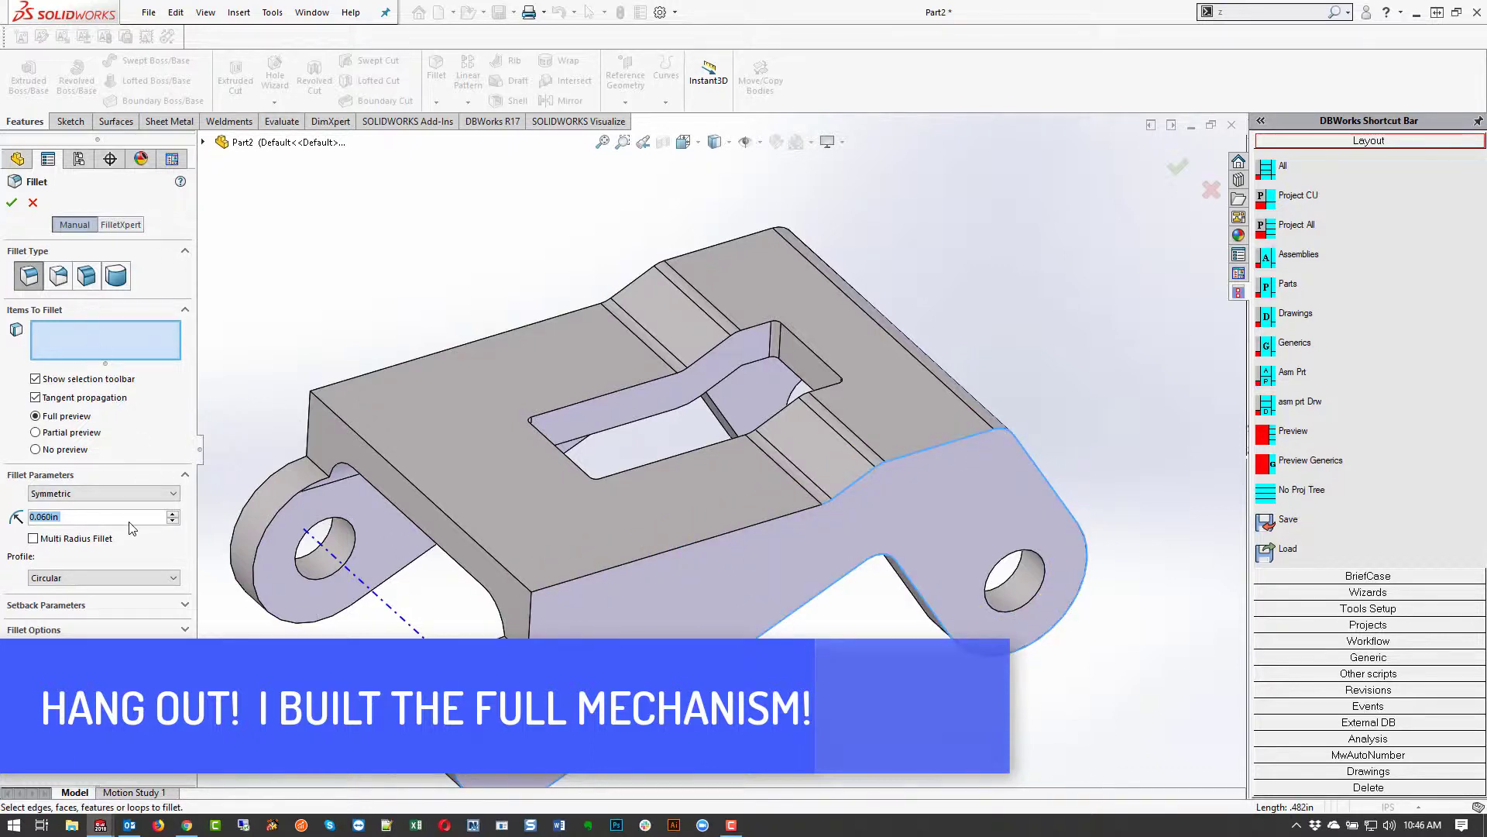
type(".03")
key("Return")
left_click(643, 556)
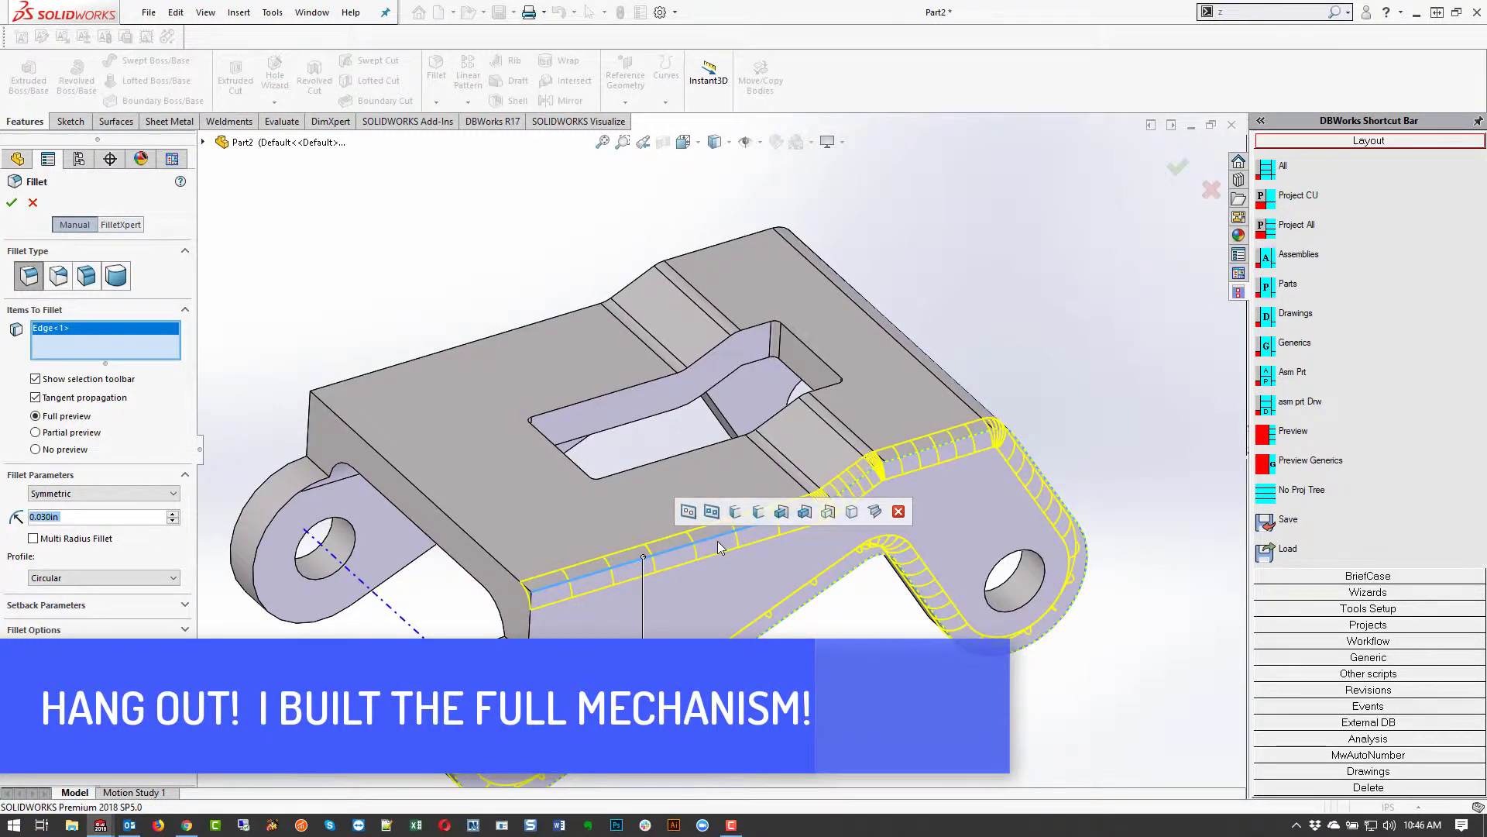
key("Return")
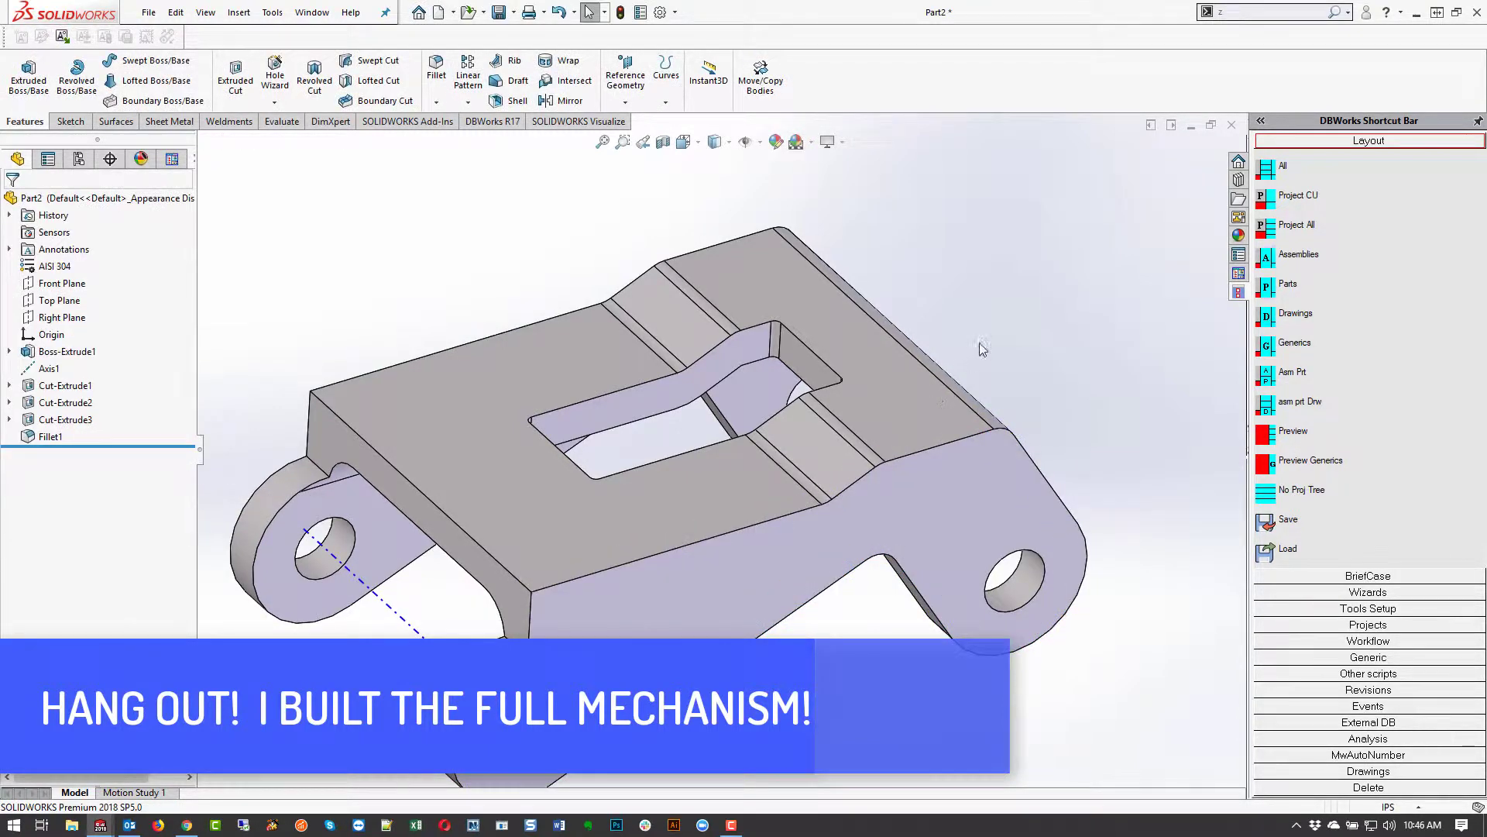
middle_click_drag(984, 367, 938, 428)
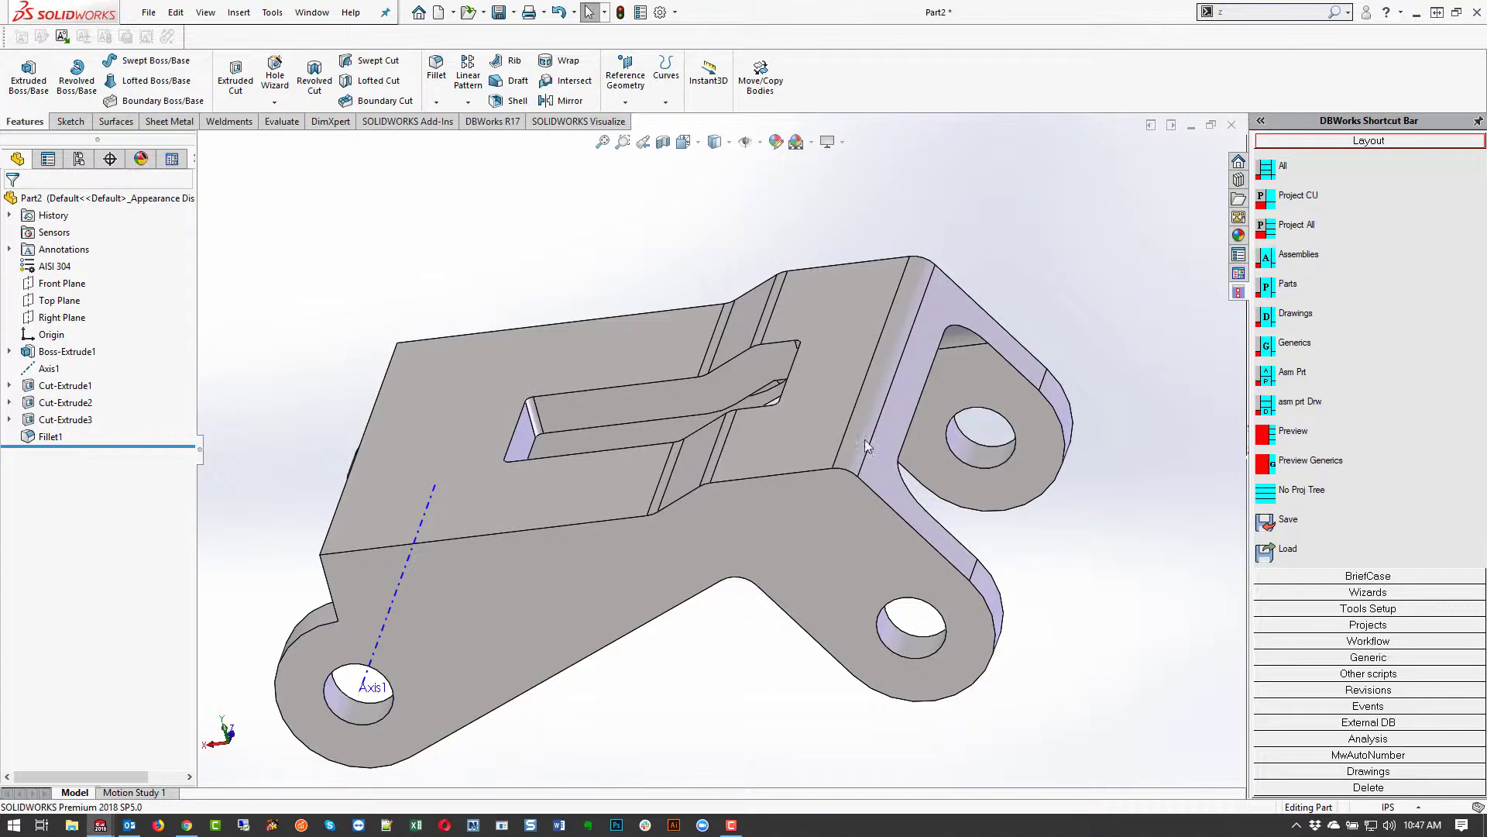
left_click(879, 419)
right_click(59, 438)
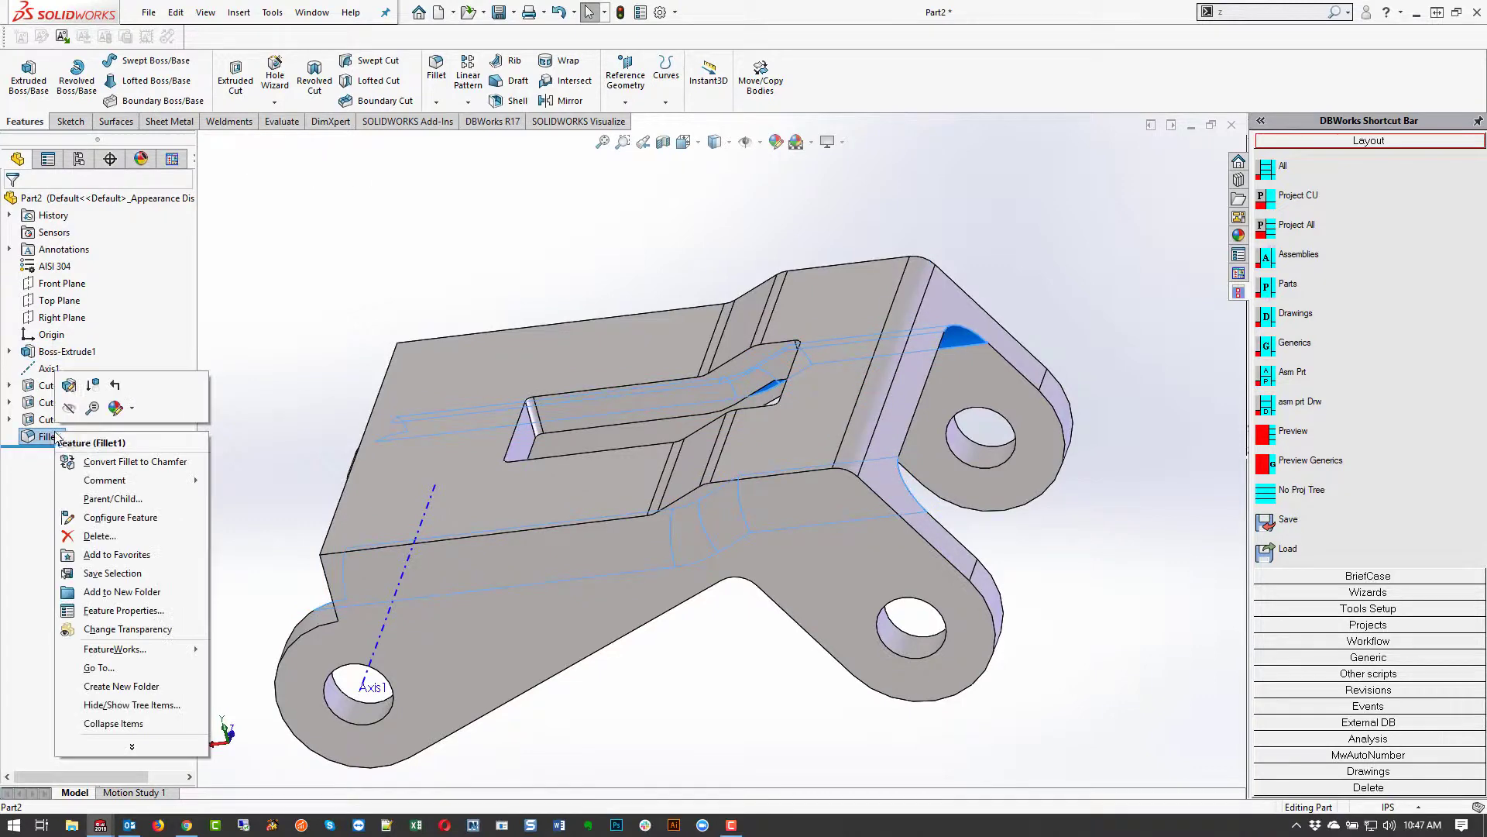
left_click(69, 385)
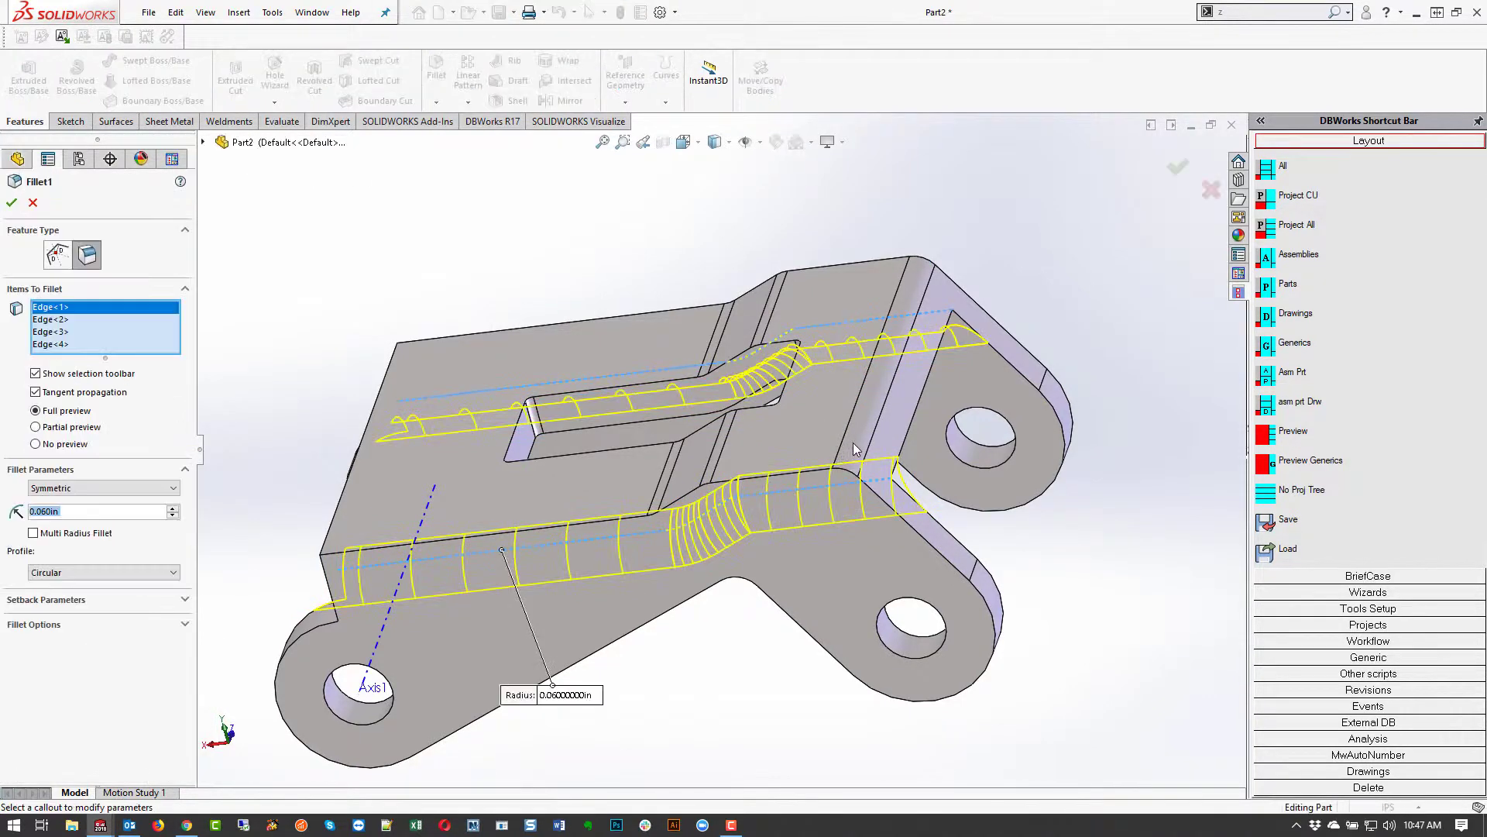
key("Escape")
- Edit the base extrusion's sketch and delete the R.039 arc at the upper corner of the profile's slanted end
left_click(871, 420)
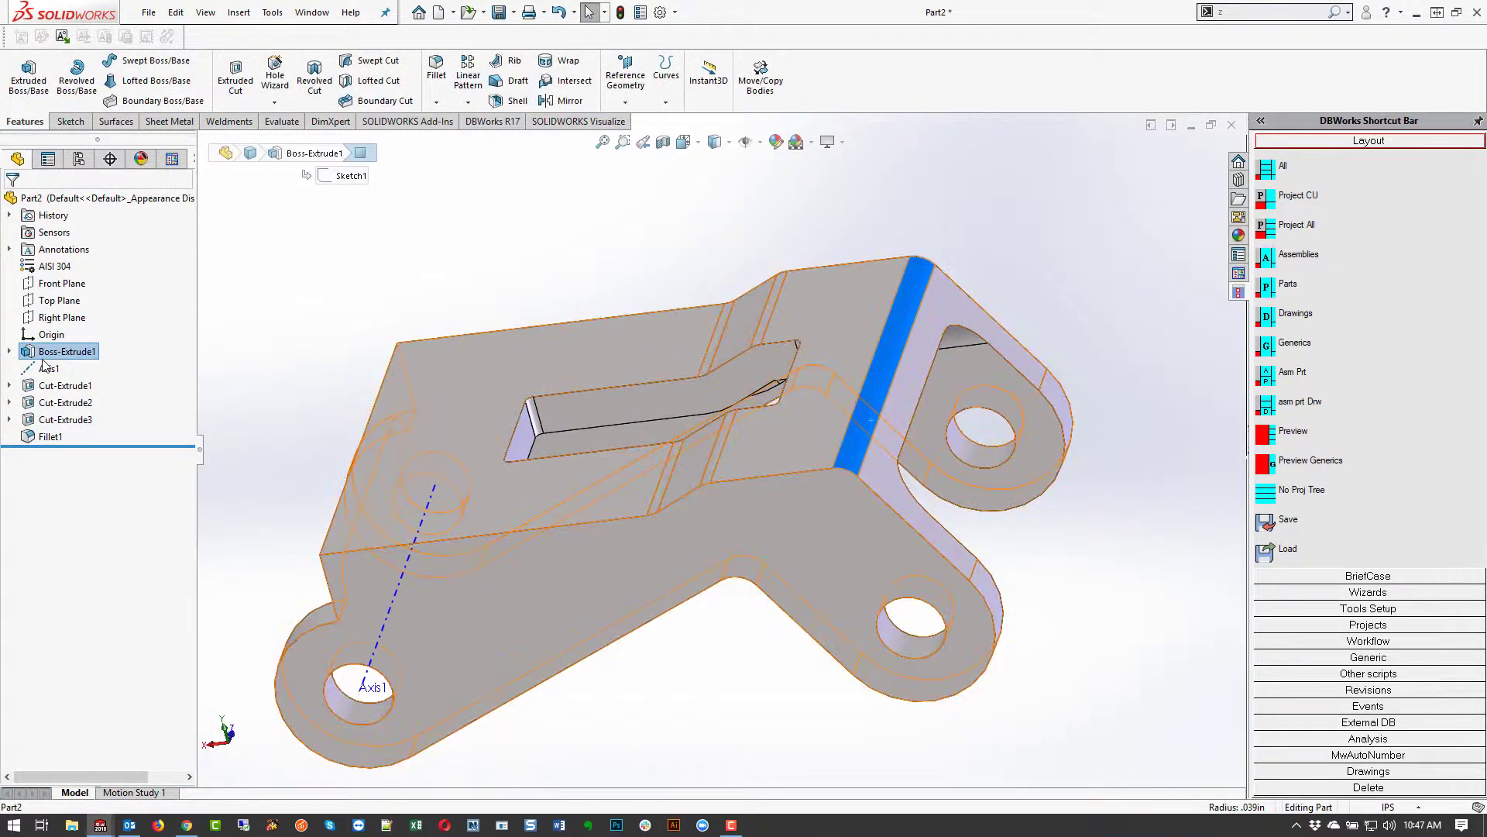
left_click(9, 351)
right_click(54, 369)
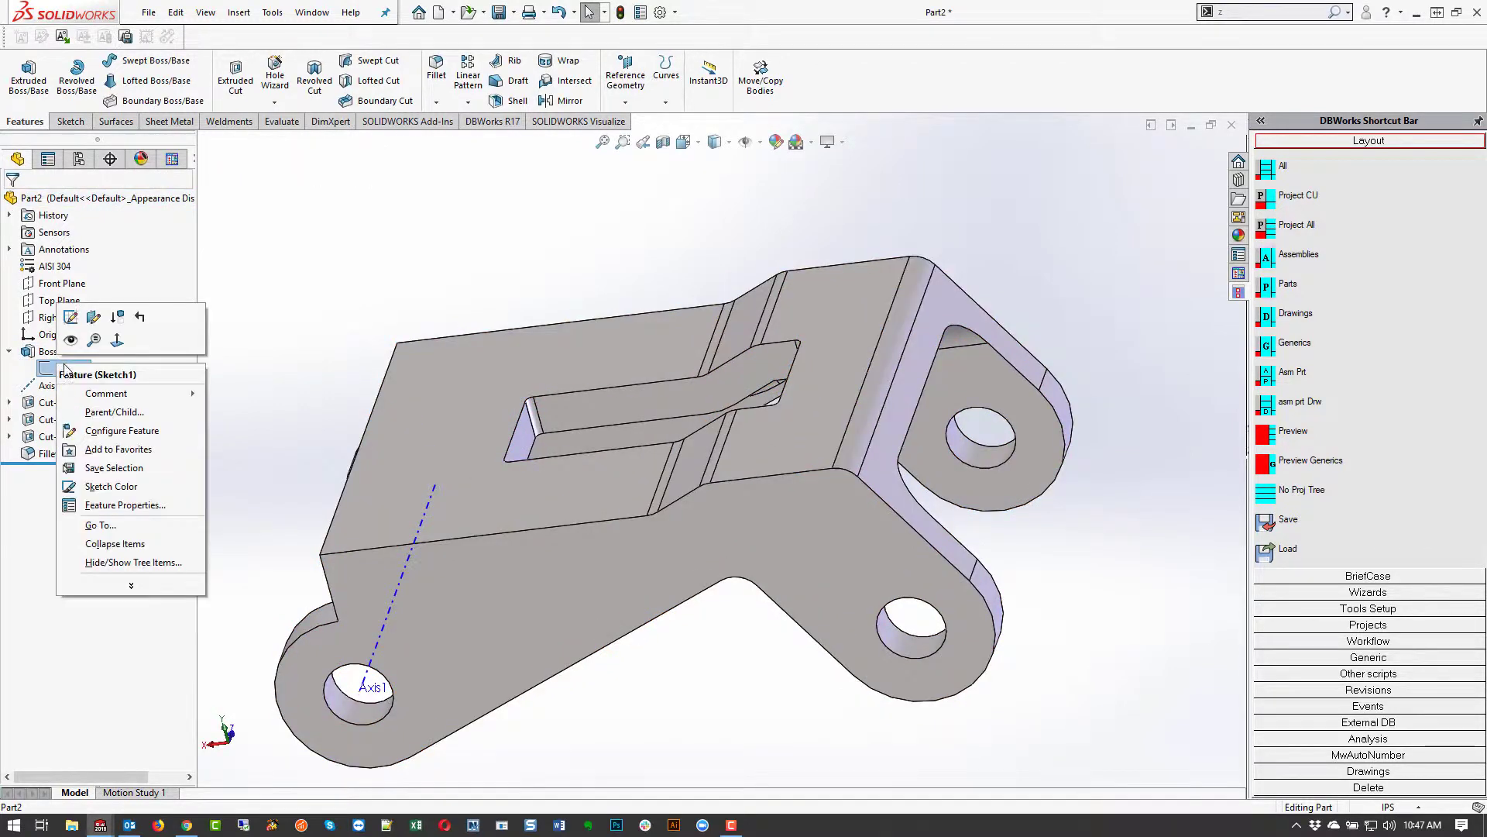
left_click(70, 318)
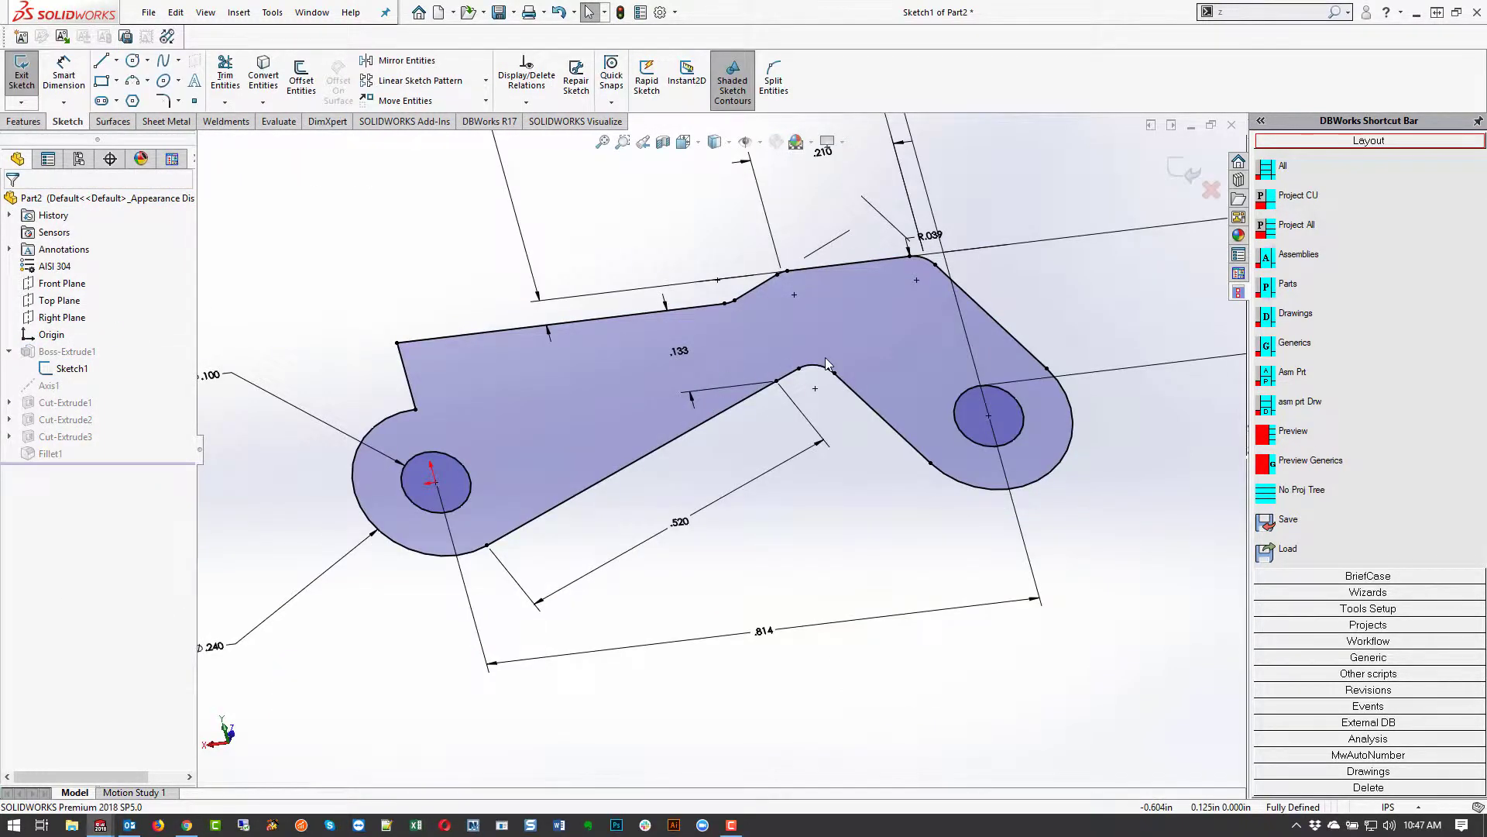
key("ctrl+8")
scroll(518, 454, "up", 6)
scroll(474, 424, "down", 5)
scroll(478, 425, "down", 5)
left_click(566, 458)
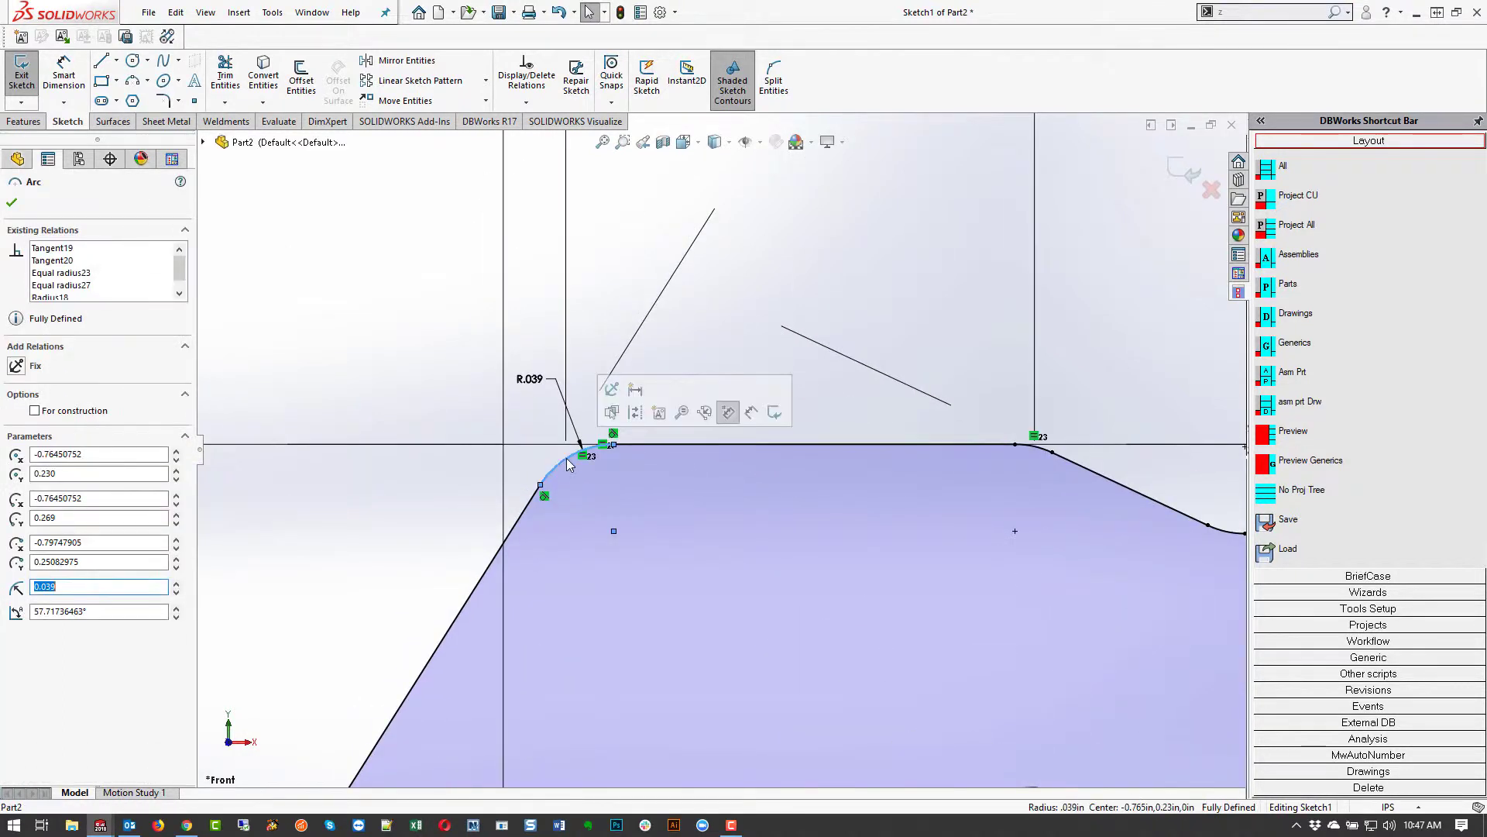
key("Delete")
left_click(946, 511)
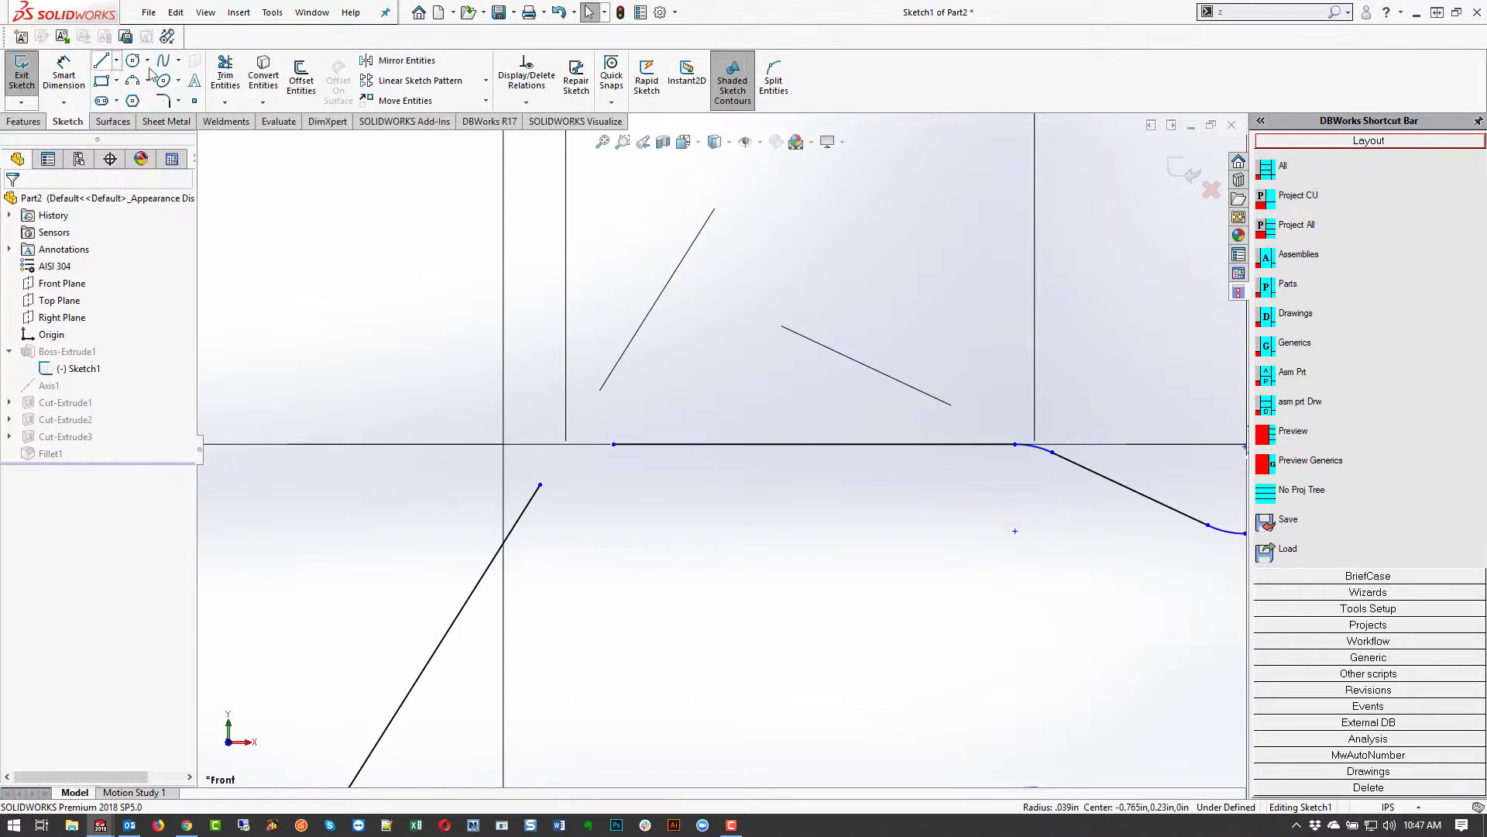
- Corner-trim the slanted end line and the upper horizontal line so they meet in a sharp corner
left_click(225, 75)
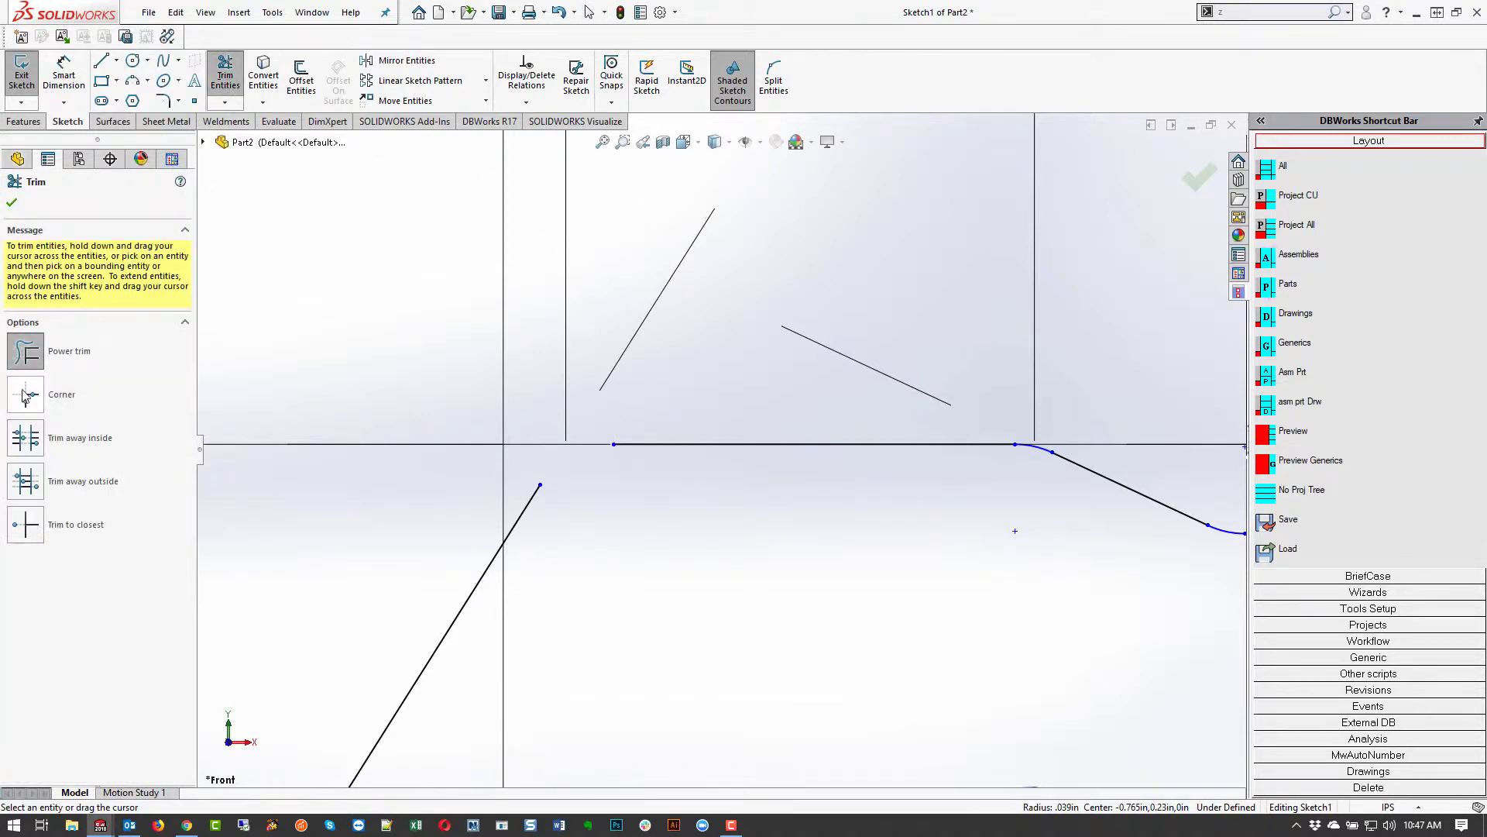
left_click(25, 390)
left_click(530, 502)
left_click(629, 445)
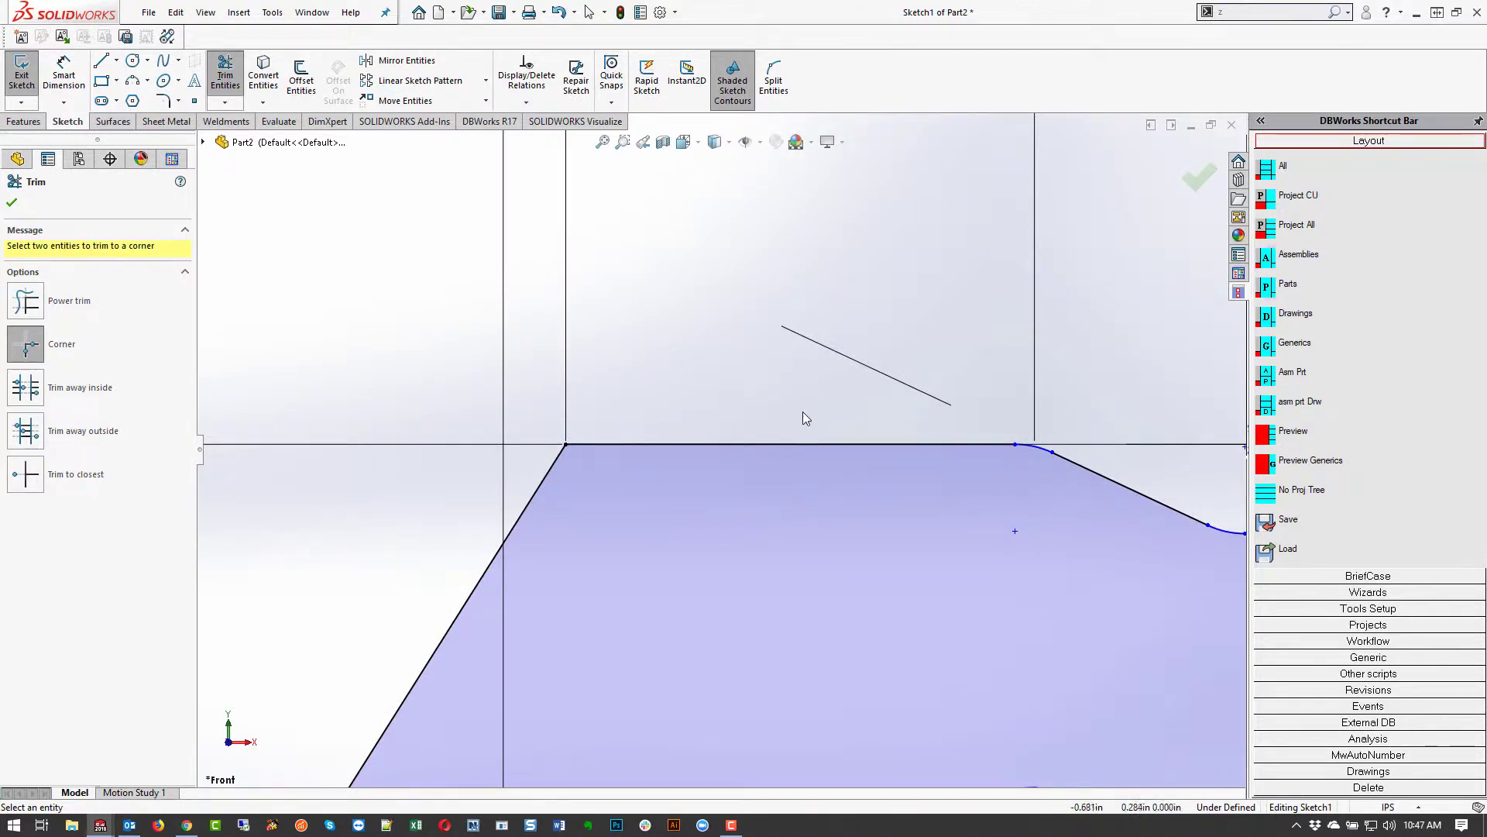
scroll(798, 445, "up", 5)
key("Escape")
- Dimension the radius of the small arc where the profile's upper edge starts to slope down
scroll(821, 461, "down", 5)
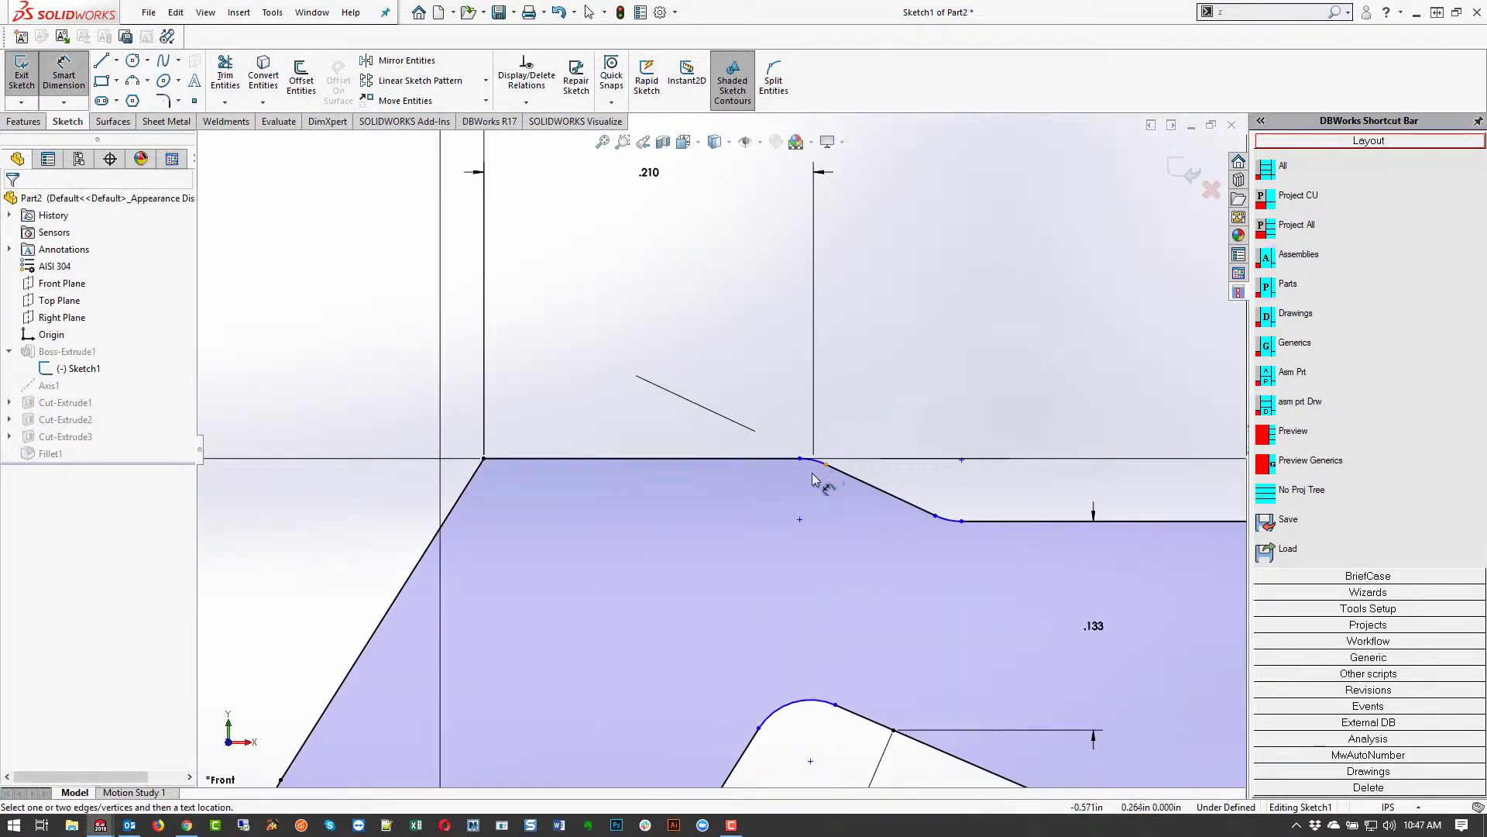
left_click(813, 459)
key("d")
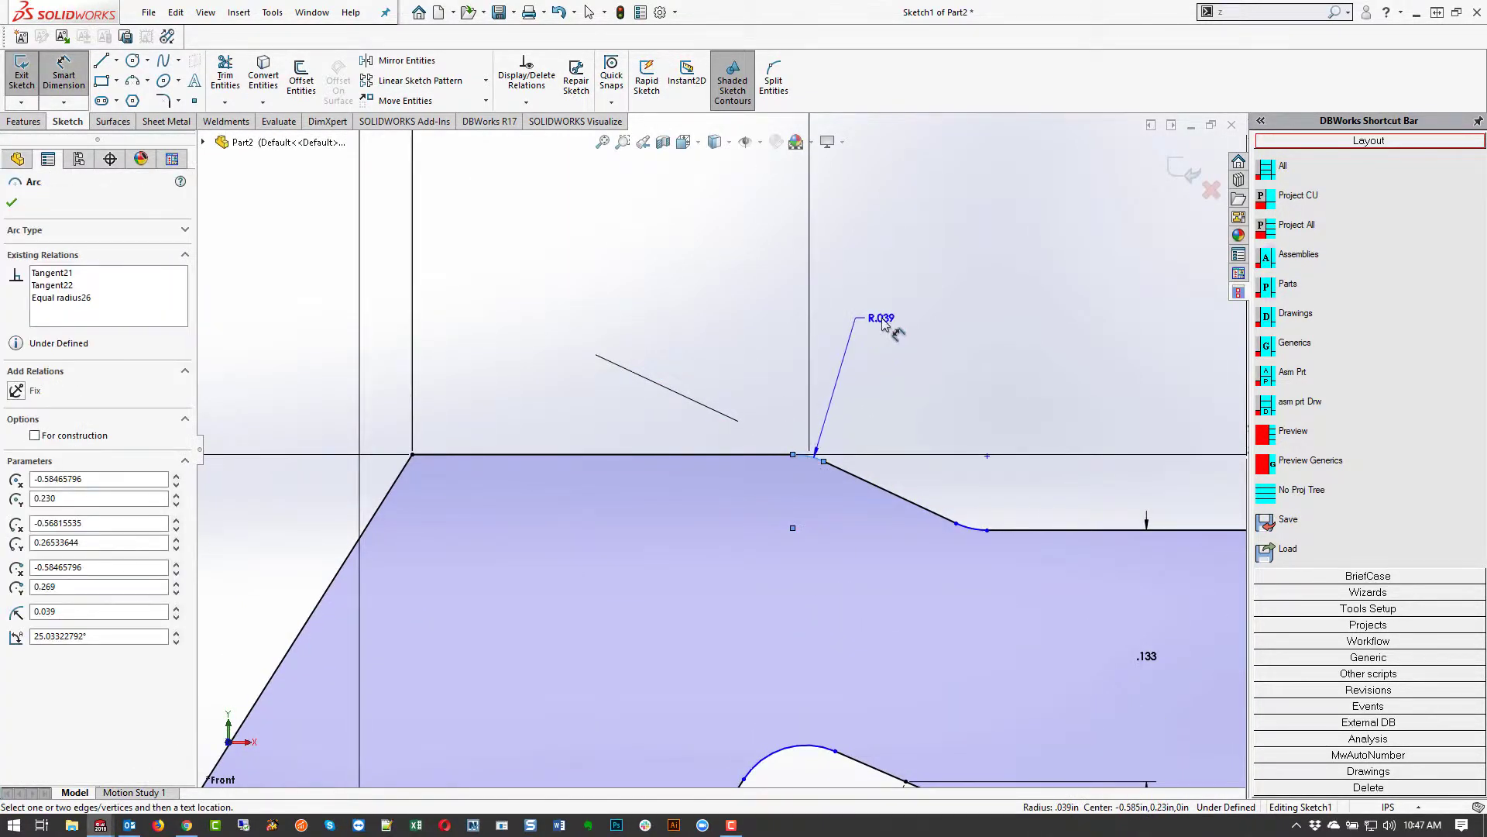
left_click(883, 324)
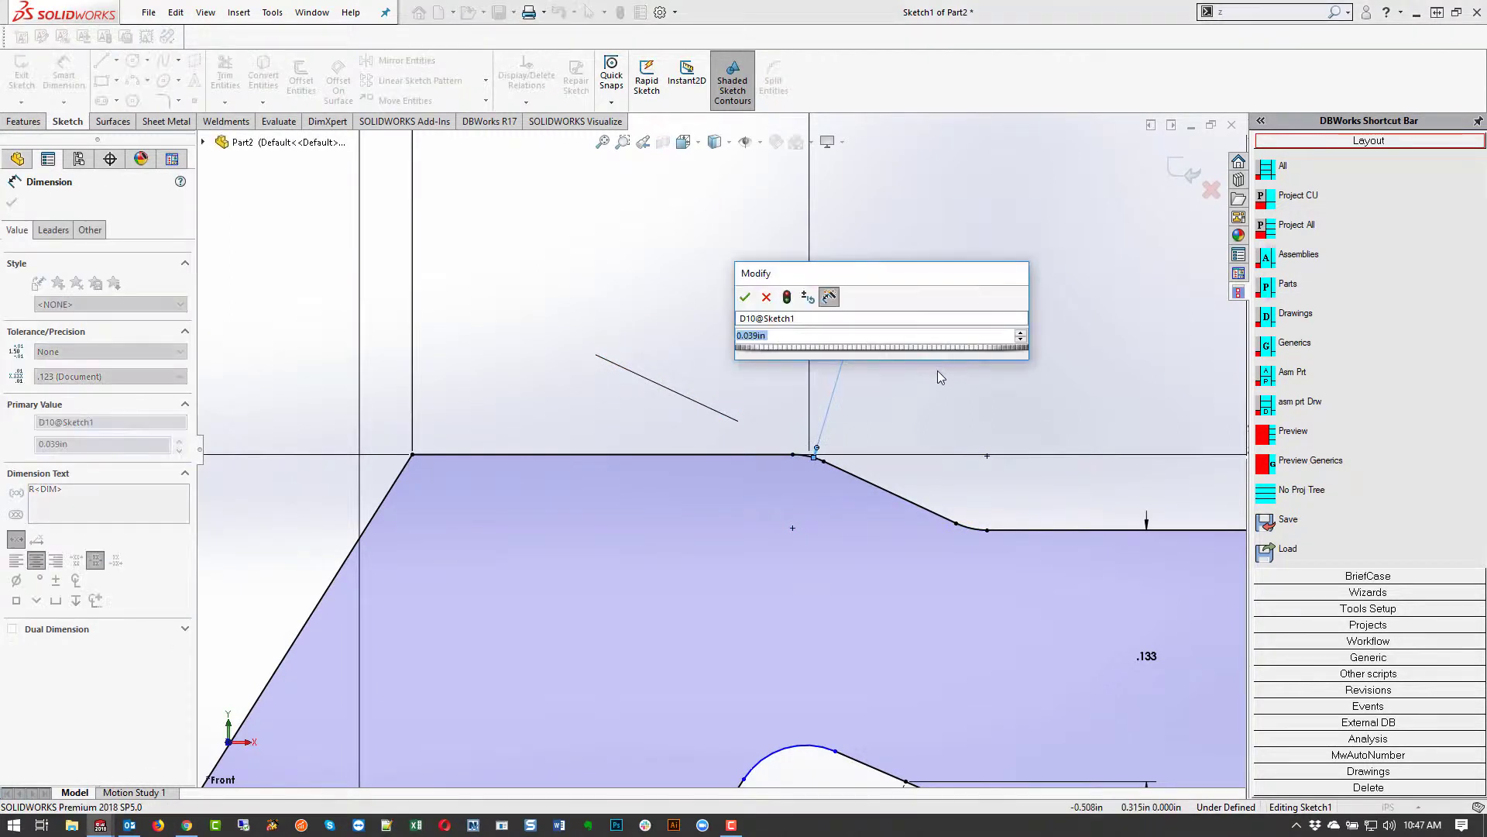
left_click(745, 296)
scroll(802, 570, "up", 2)
key("Escape")
left_click(770, 620)
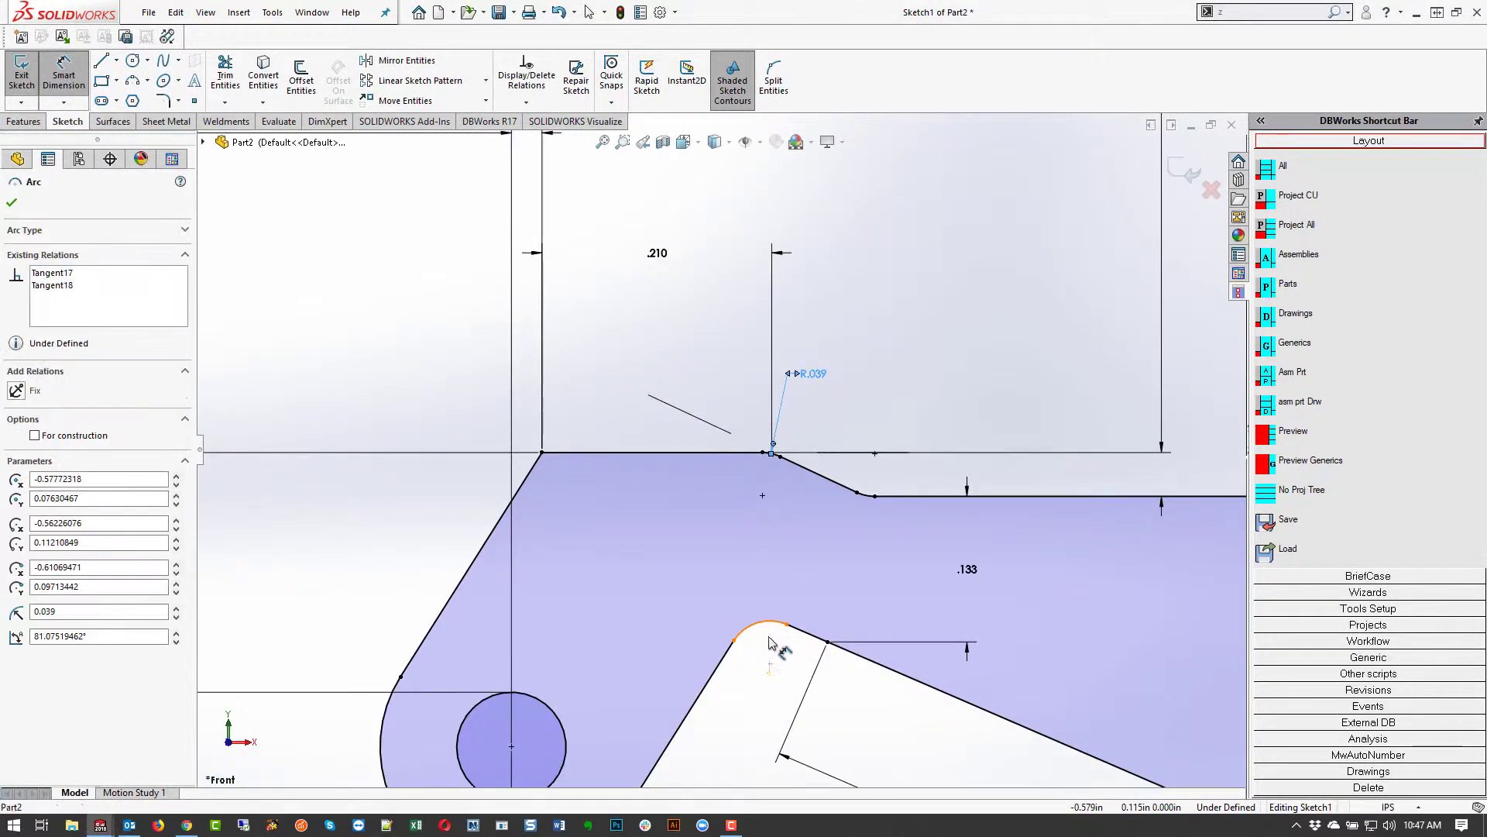
key("Escape")
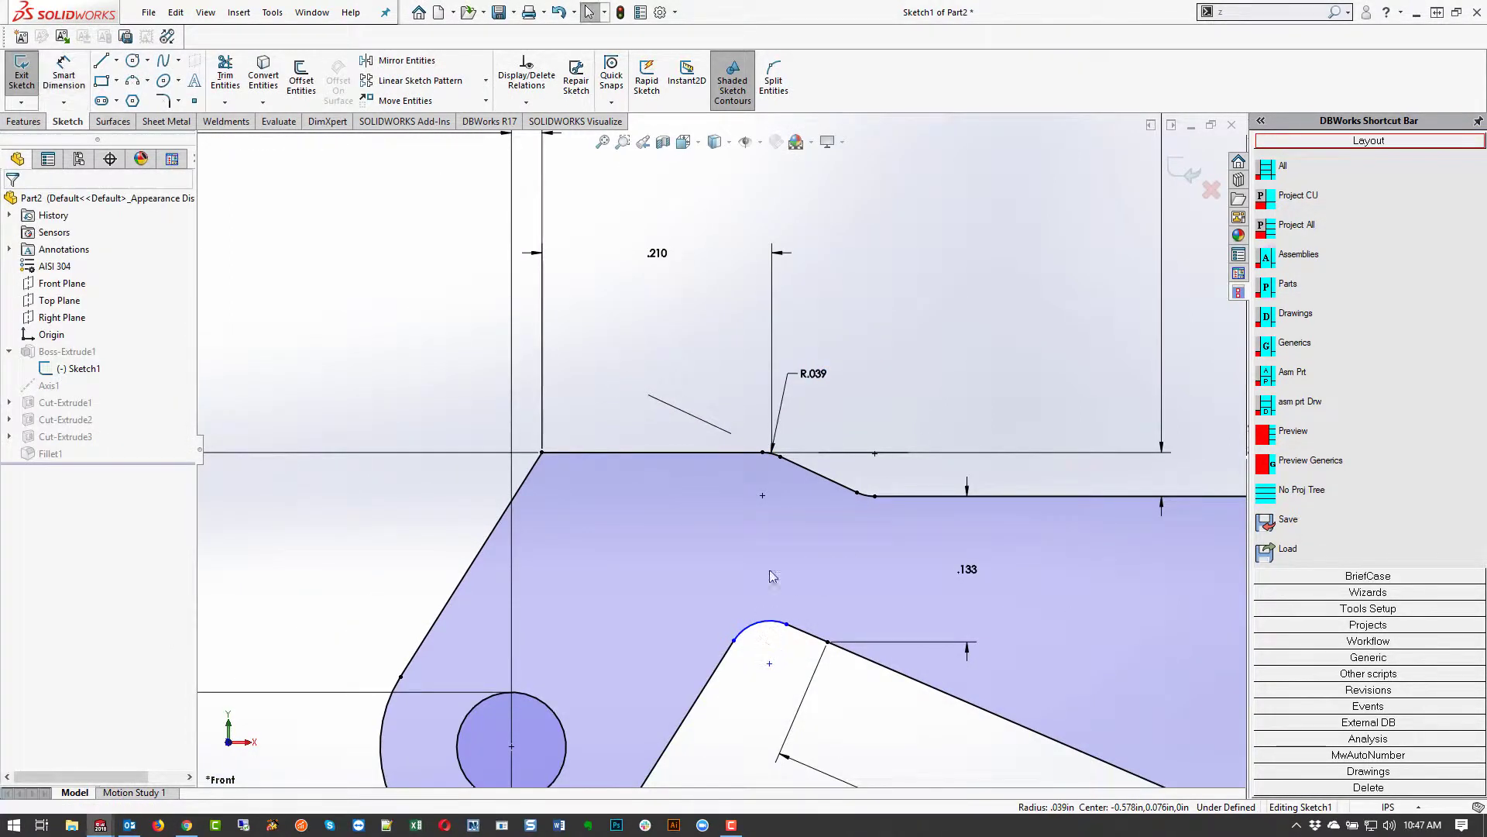
left_click(771, 457)
left_click(760, 626, "ctrl")
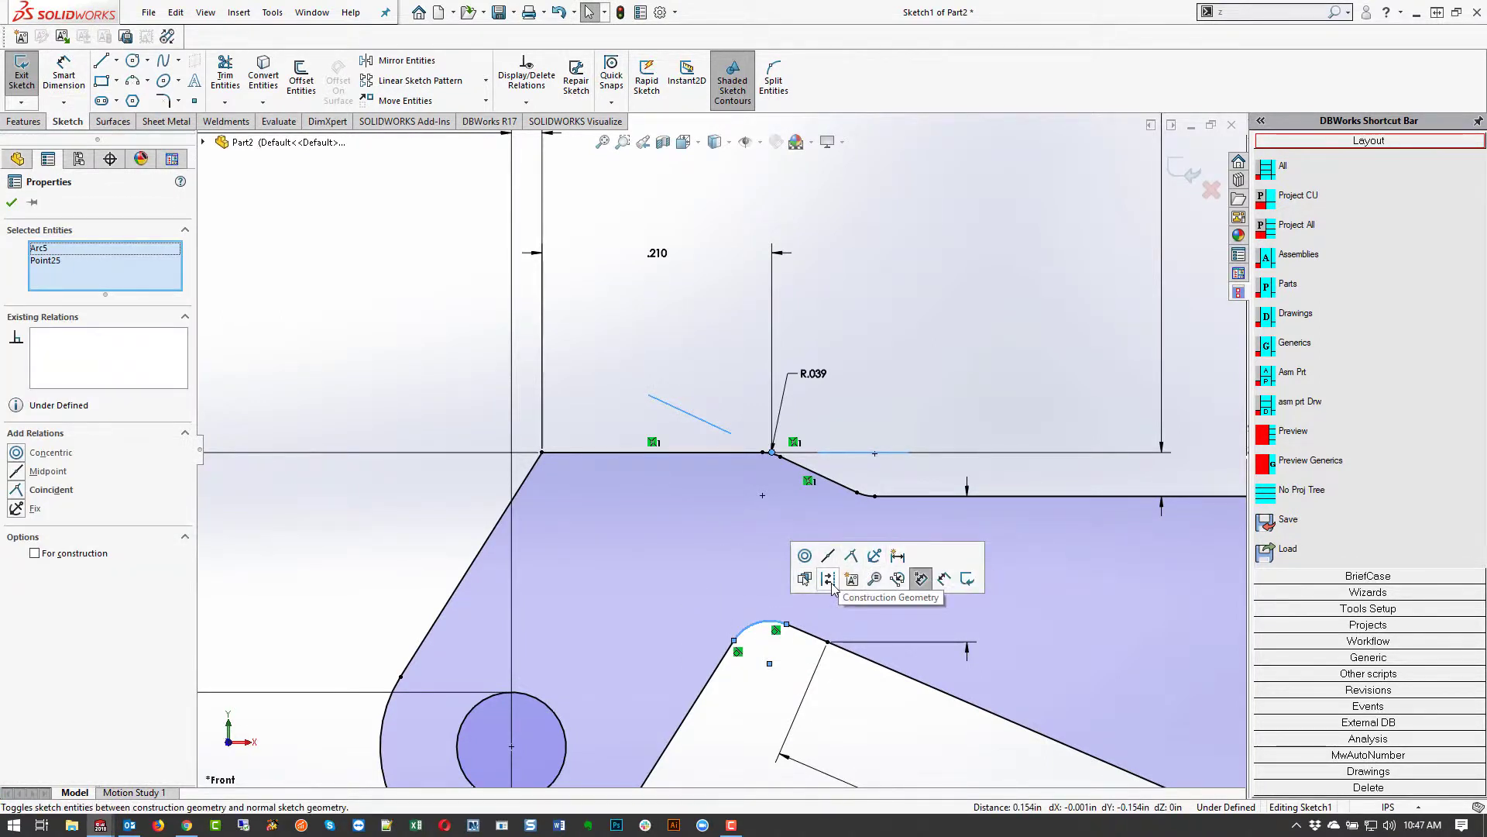
key("Escape")
left_click(769, 621)
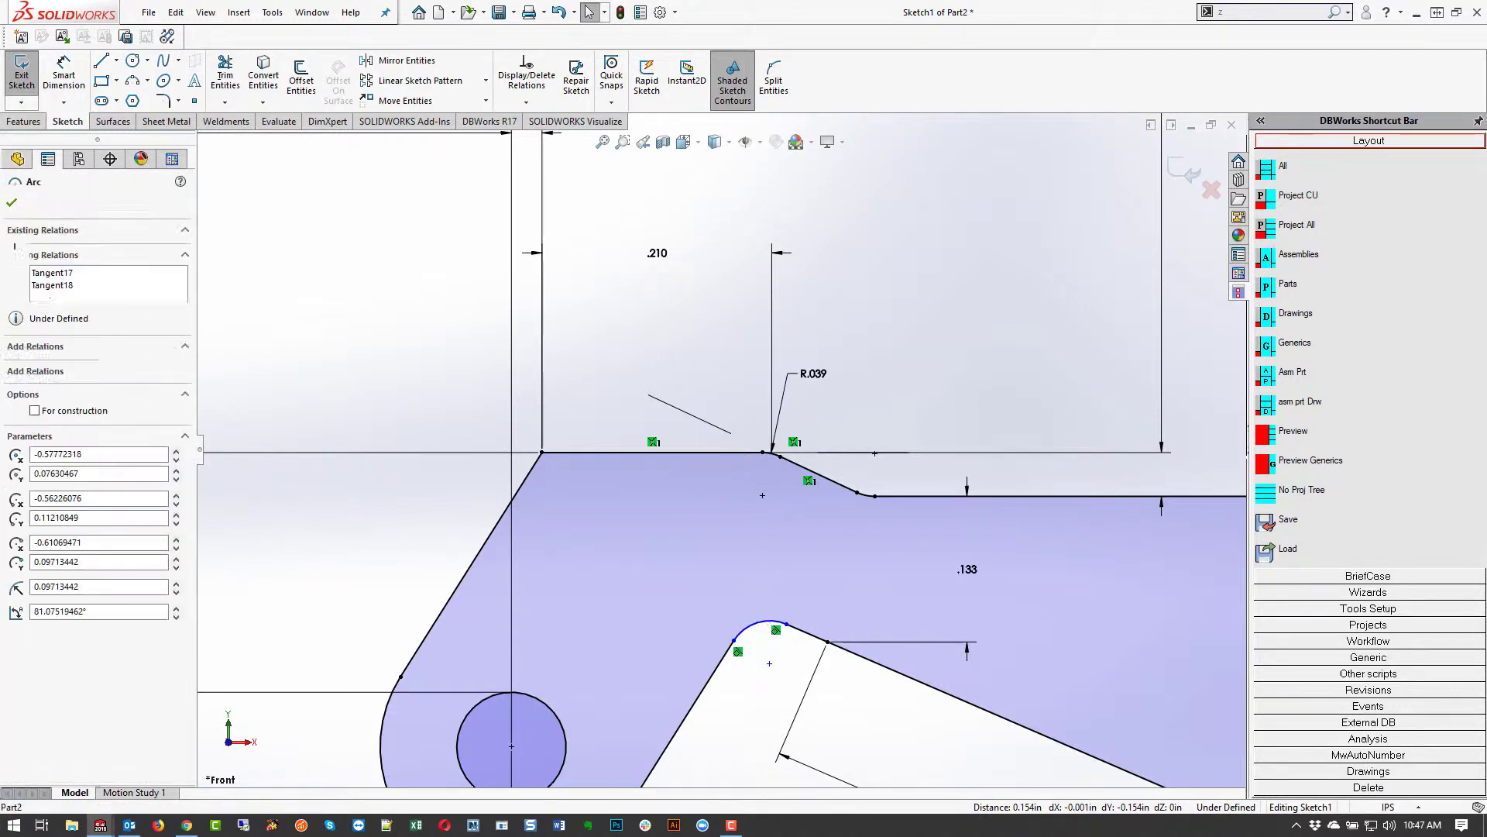
left_click(772, 456, "ctrl")
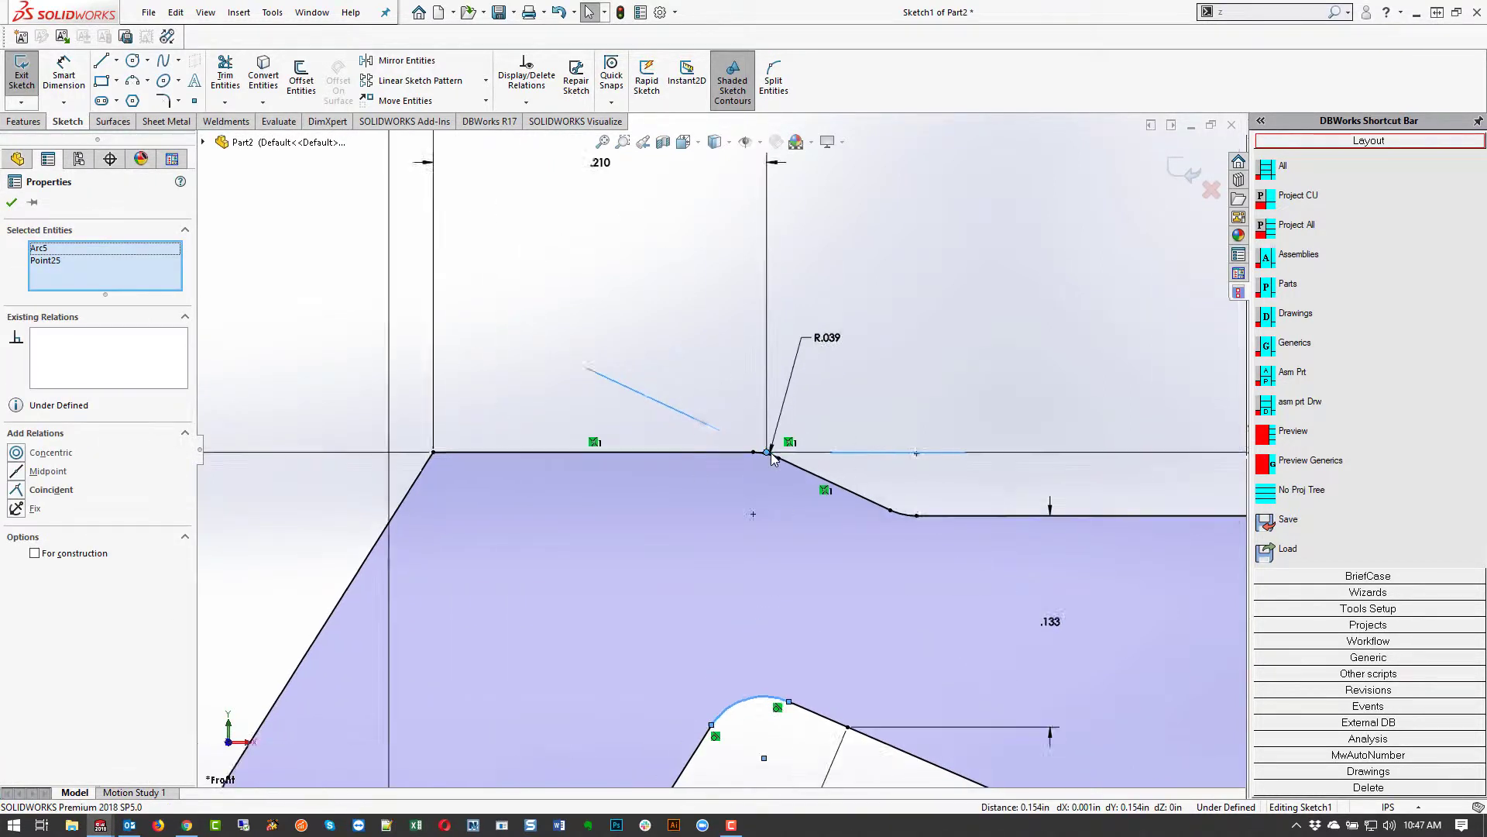
key("Escape")
- Make the profile's inner notch arc equal in radius to the dimensioned upper arc and exit the sketch
scroll(767, 457, "down", 4)
left_click(764, 438)
scroll(747, 531, "up", 5)
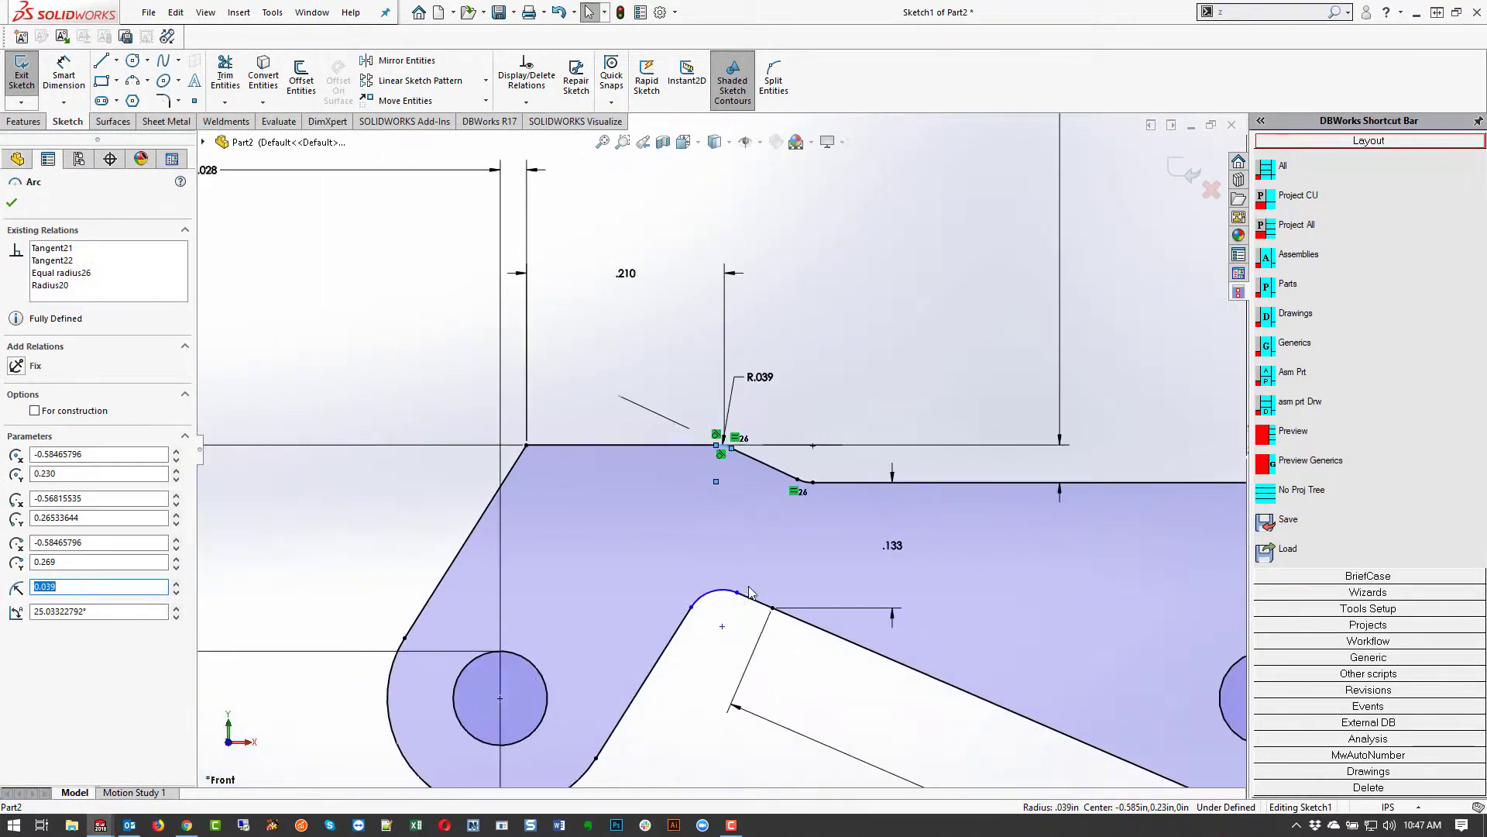
left_click(714, 578, "ctrl")
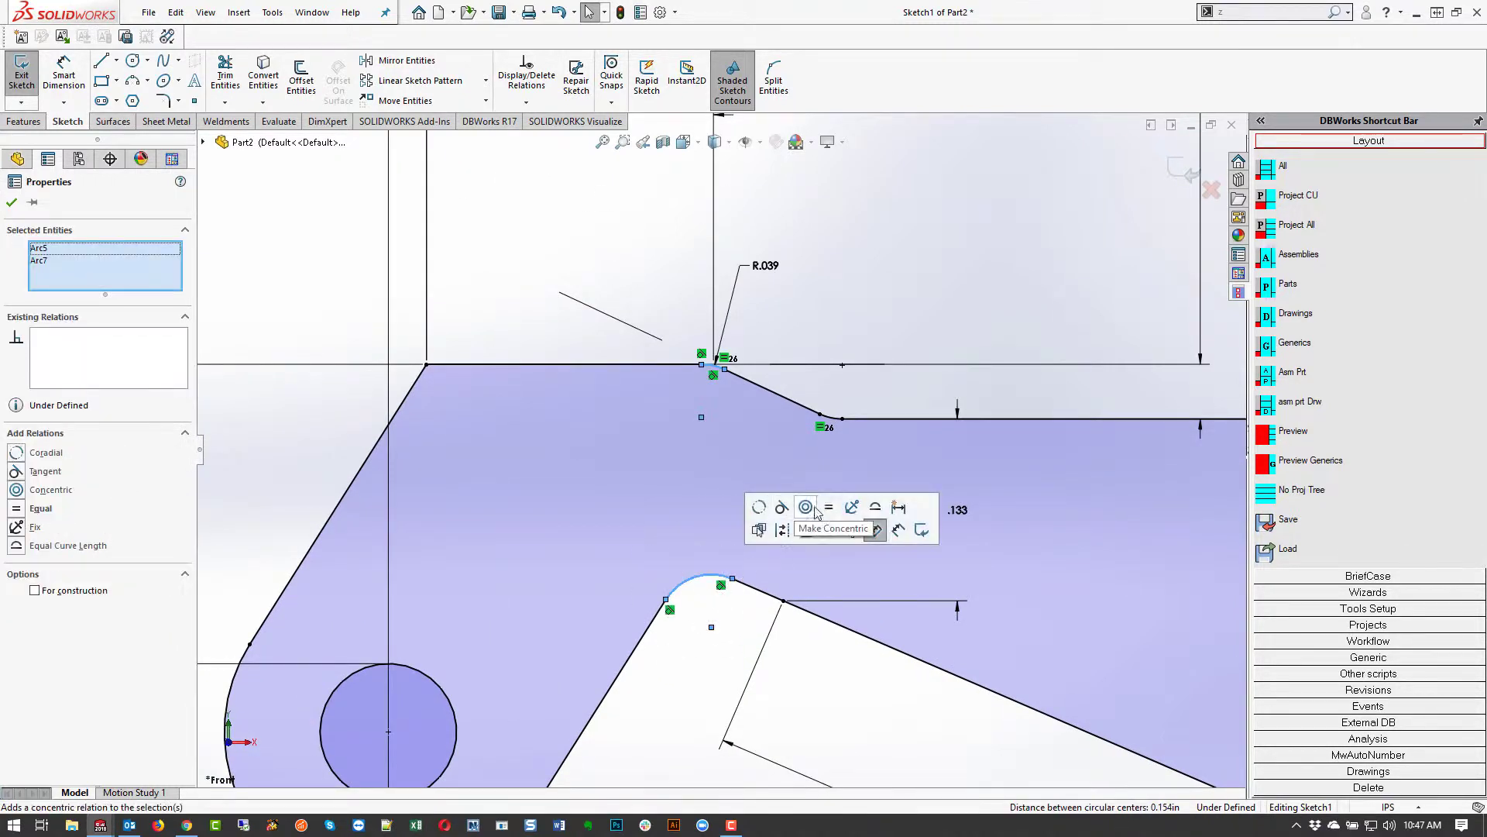
left_click(867, 505)
key("Escape")
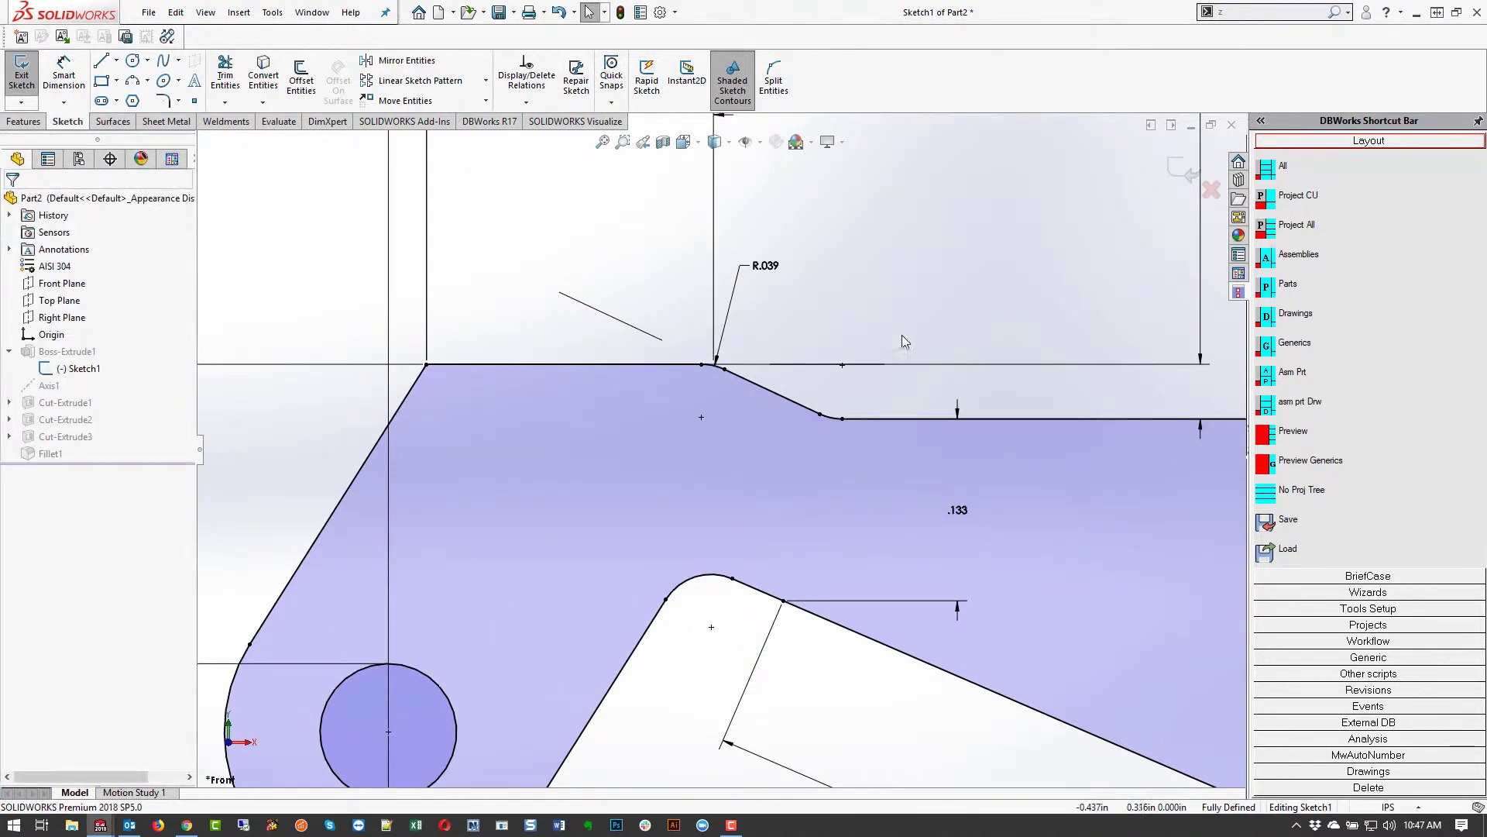
scroll(891, 403, "up", 4)
scroll(873, 505, "up", 1)
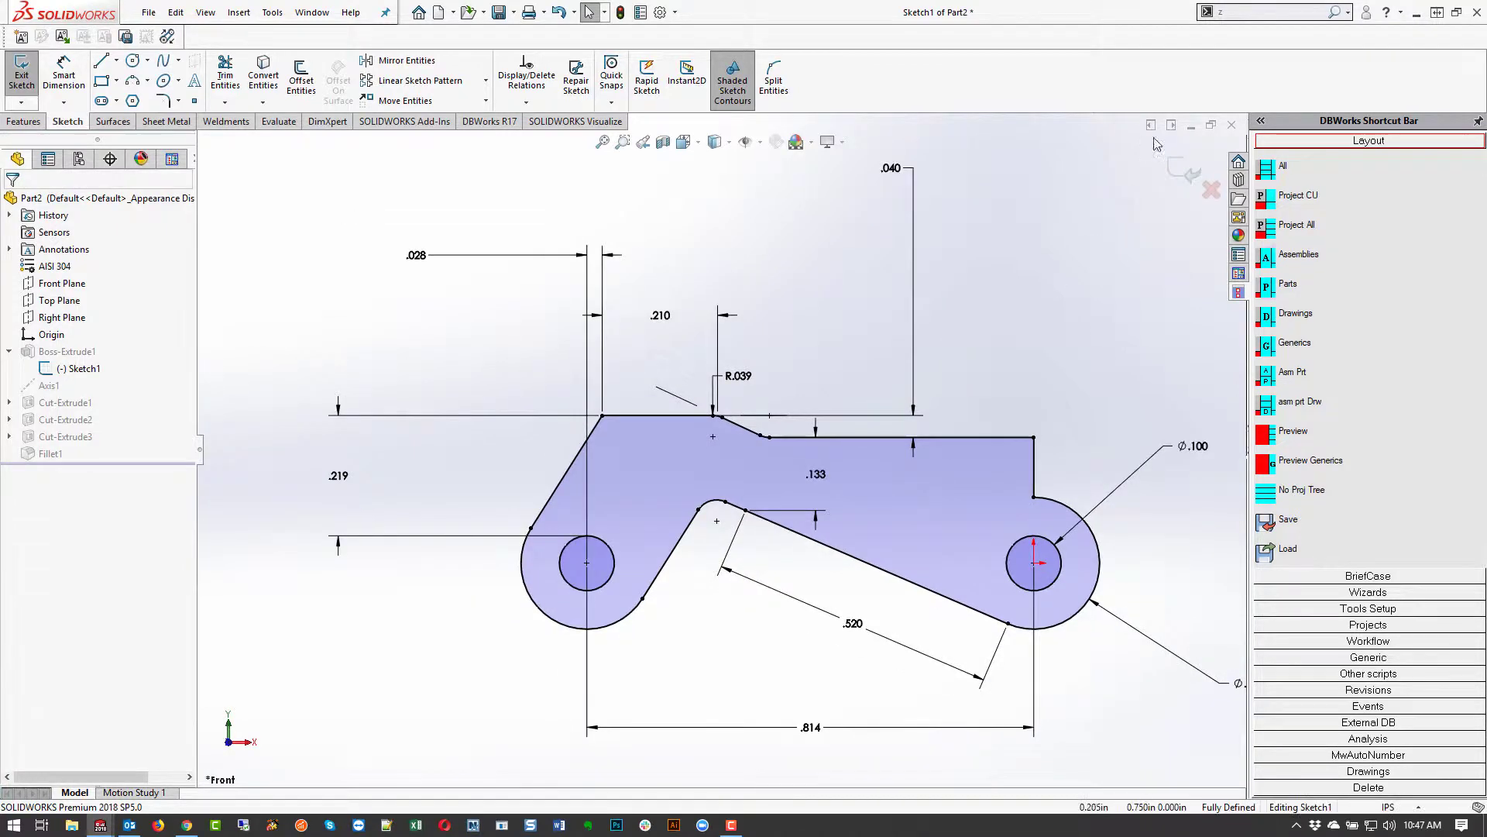
left_click(1185, 171)
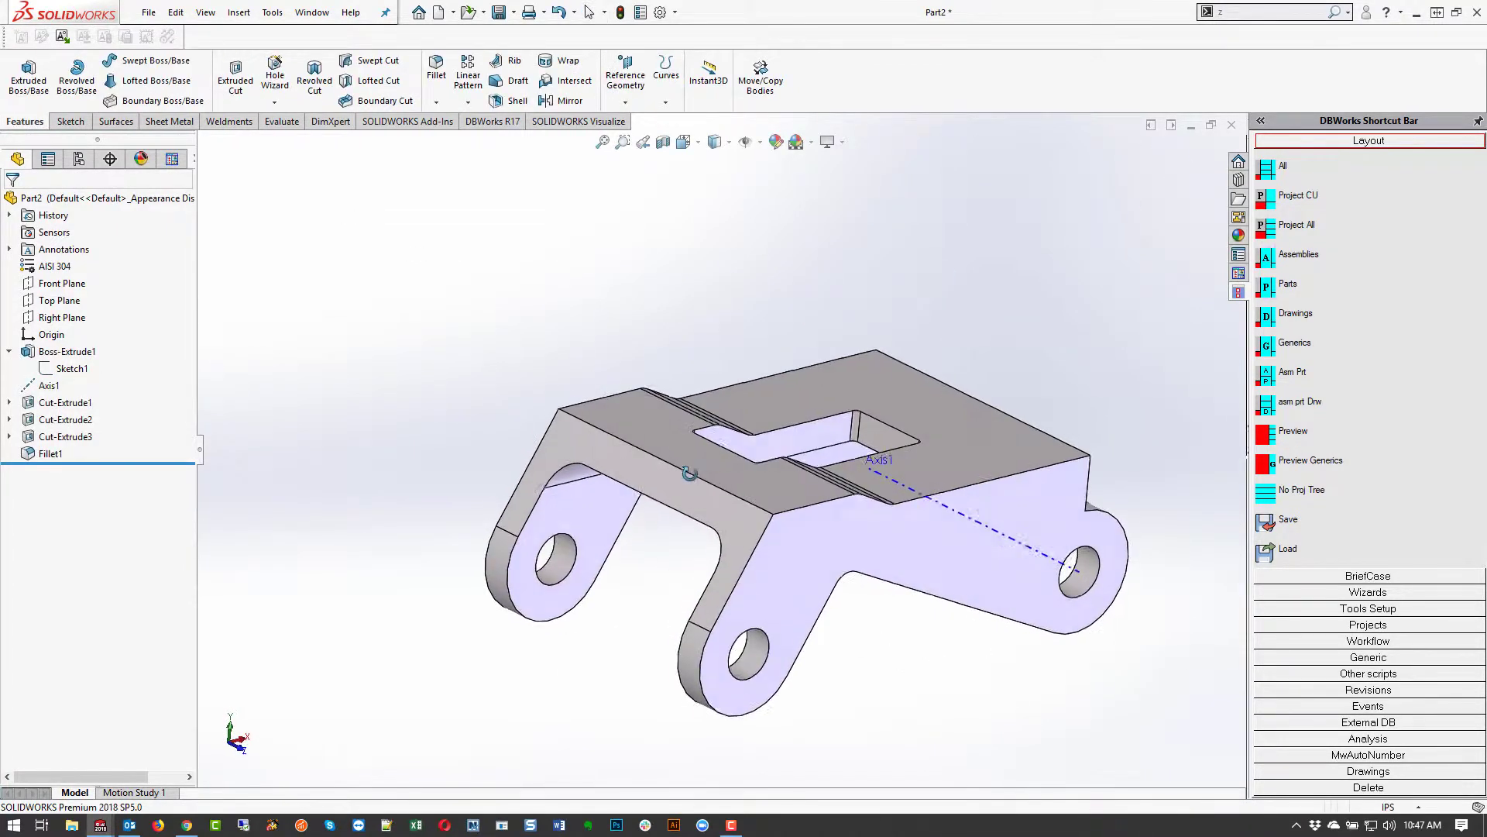
- Fillet the long outer edges on both sides of the part with a 0.06 in radius
middle_click_drag(707, 475, 896, 504)
middle_click_drag(616, 491, 805, 514)
left_click(780, 537)
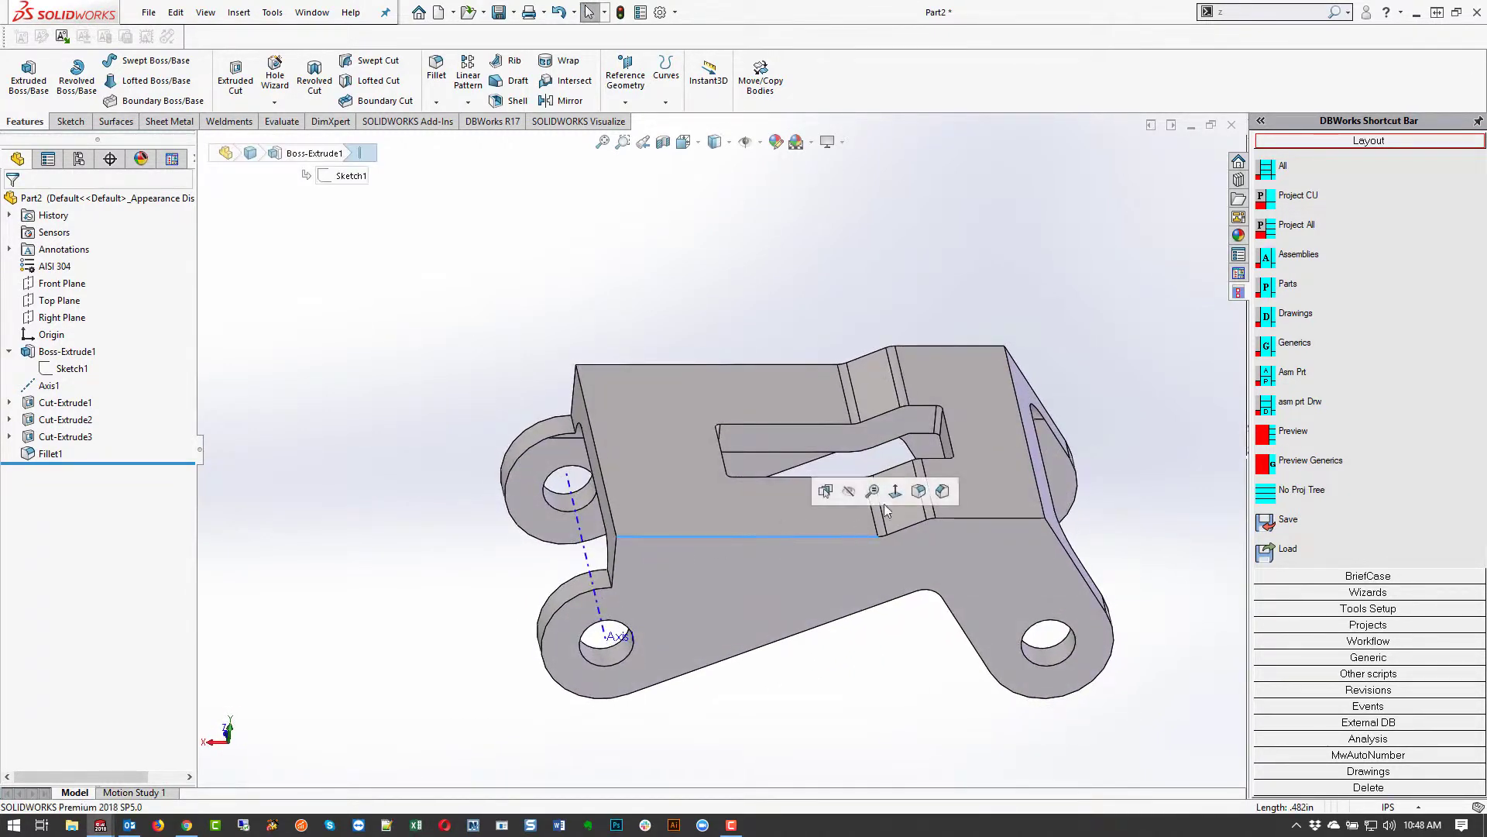
left_click(914, 492)
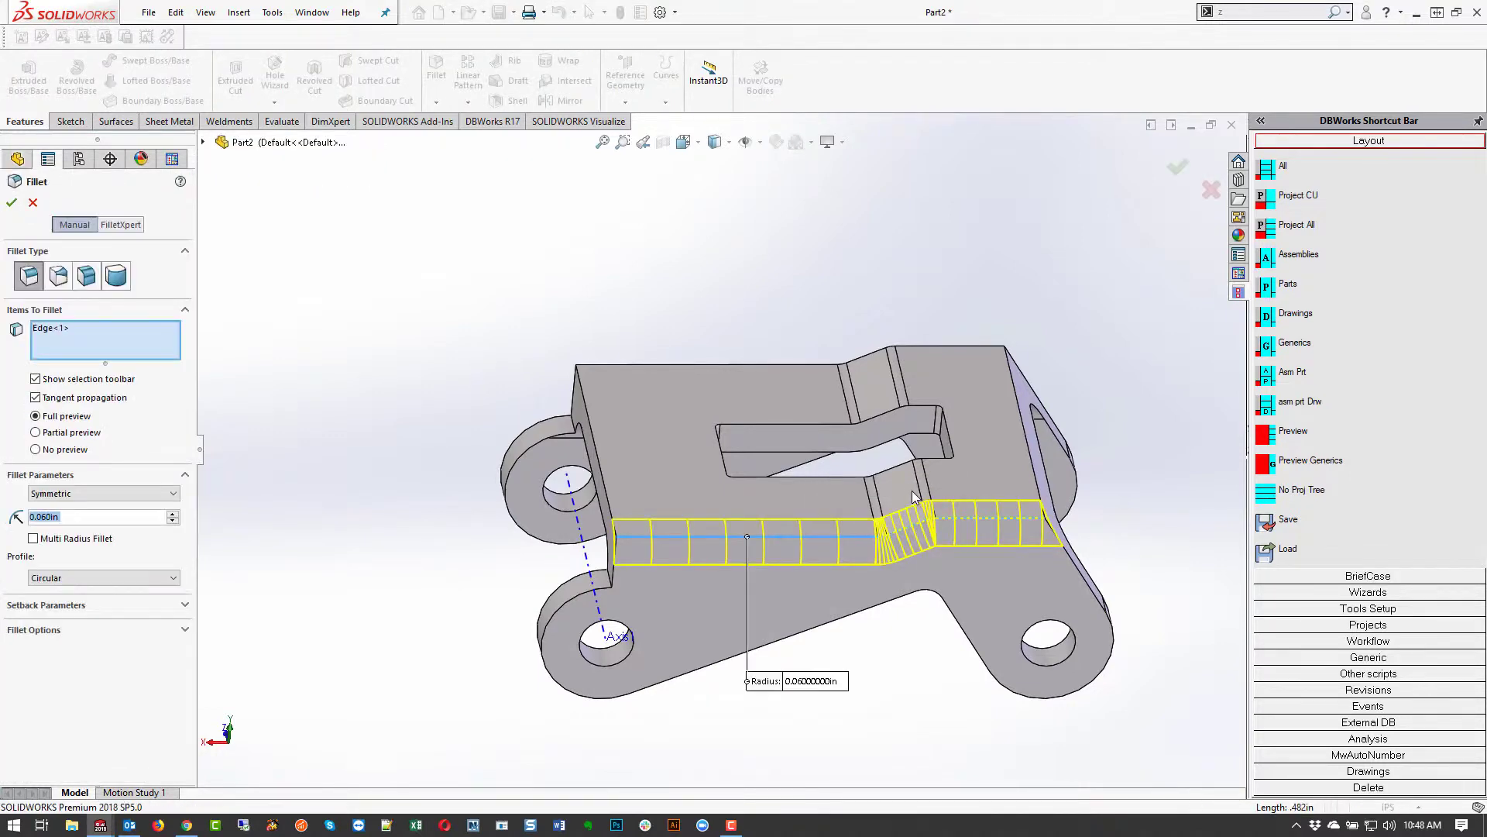
middle_click_drag(858, 431, 728, 505)
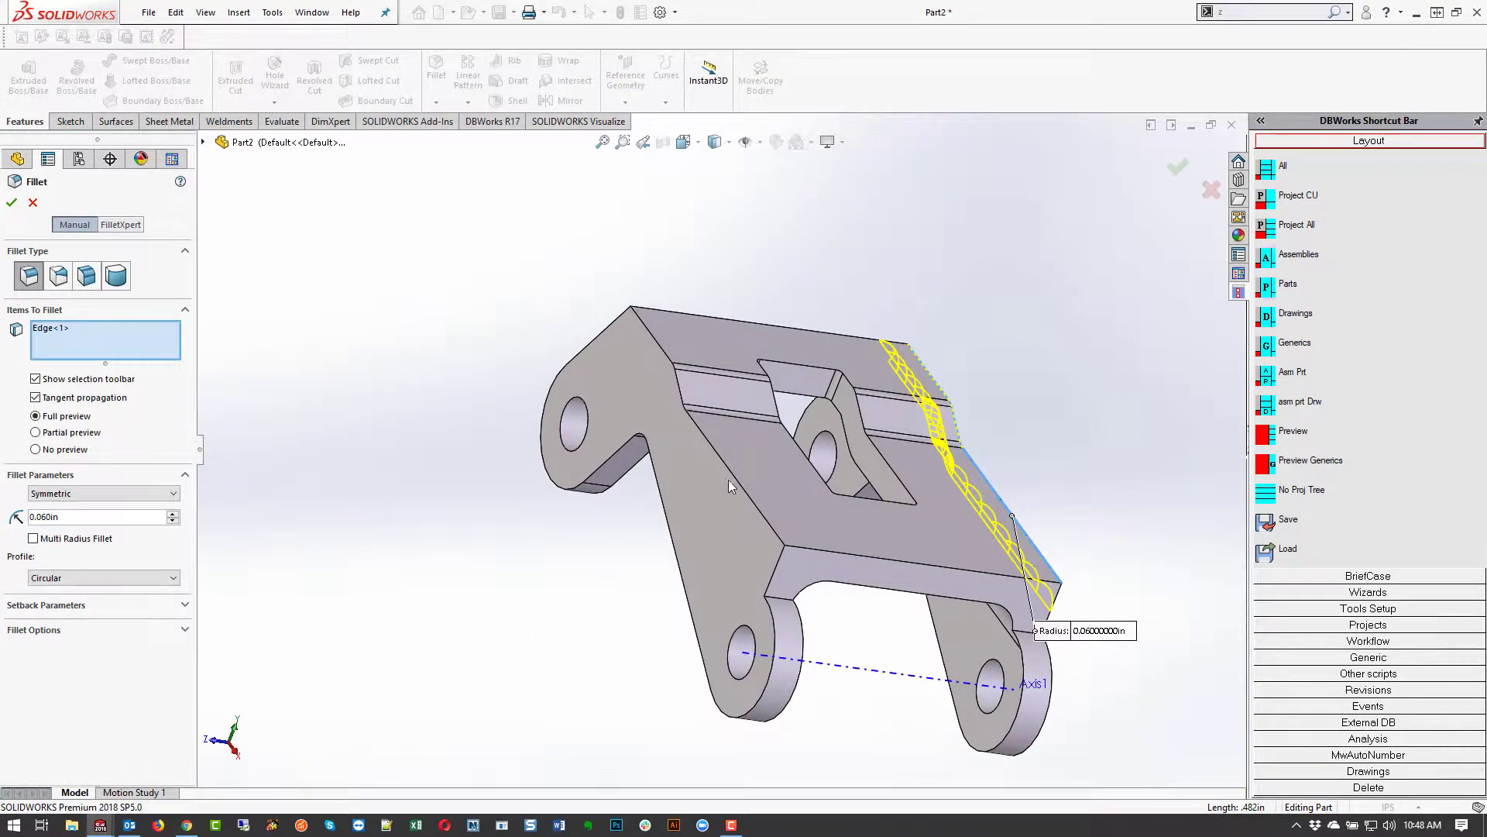
left_click(732, 472)
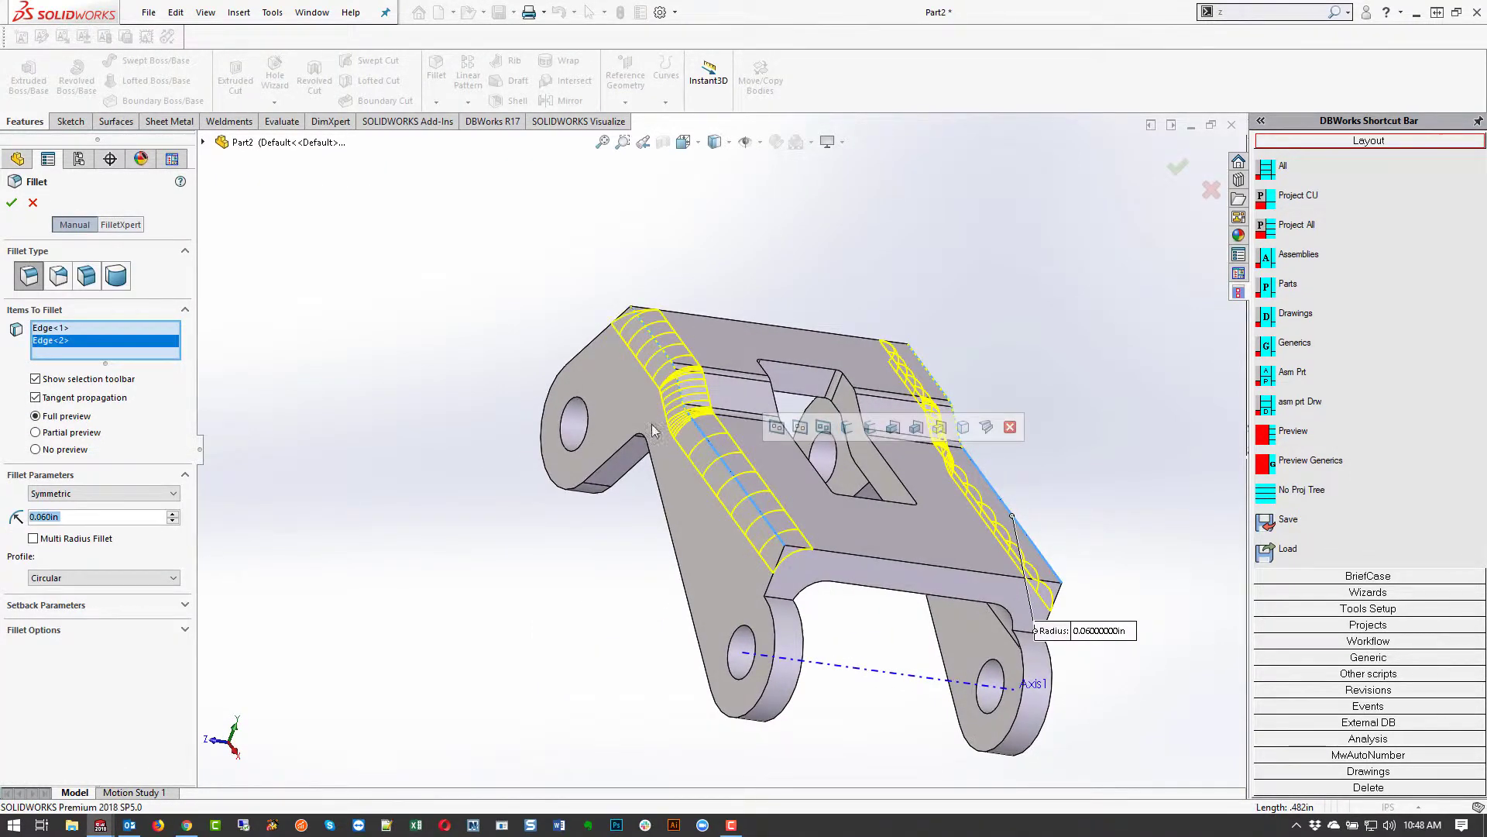
left_click(11, 204)
- Examine the filleted part from its underside and its upper side
middle_click_drag(736, 512, 880, 215)
left_click(727, 443)
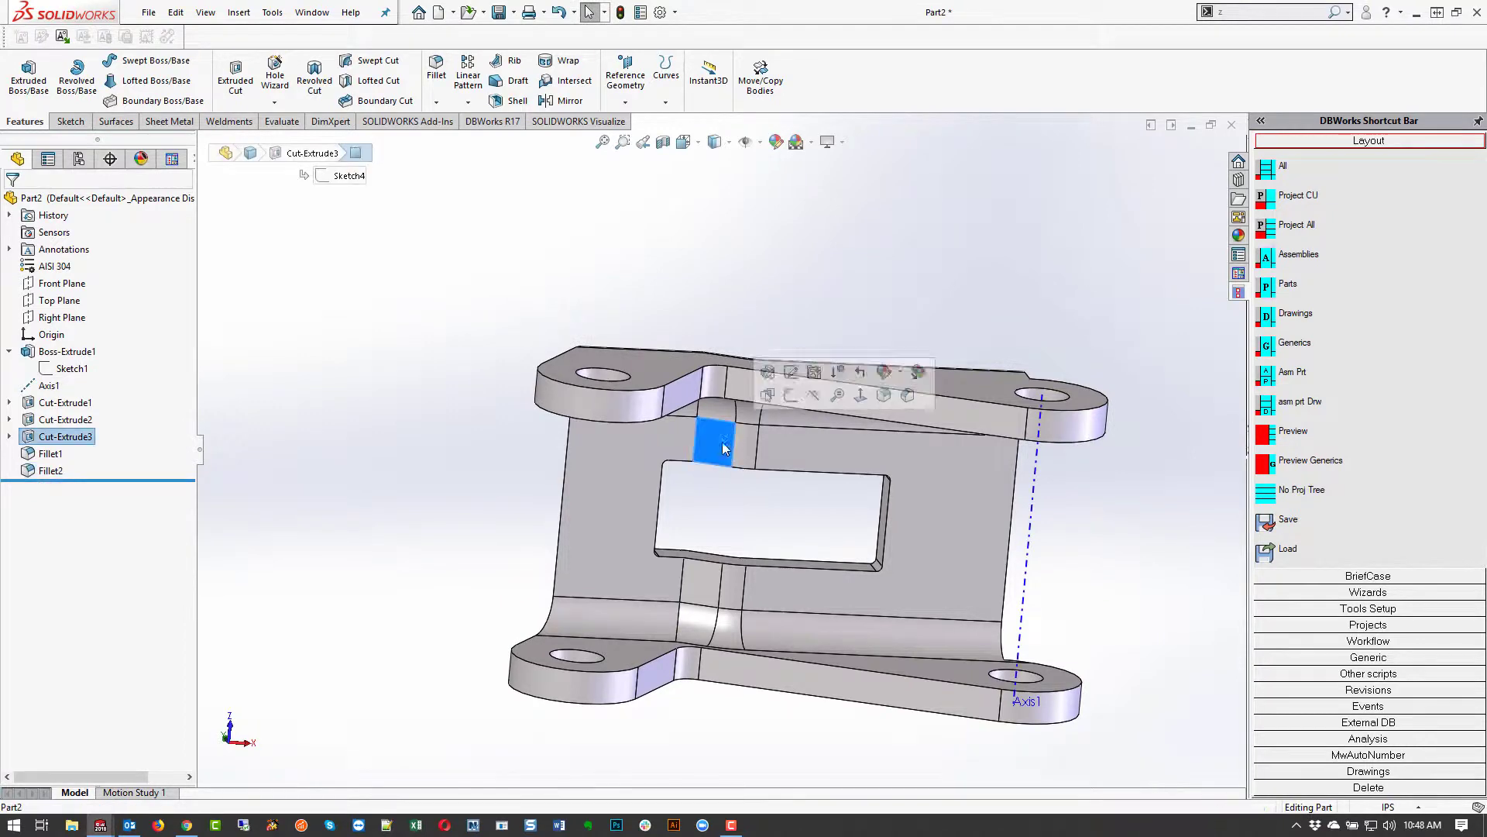
middle_click_drag(722, 443, 914, 608)
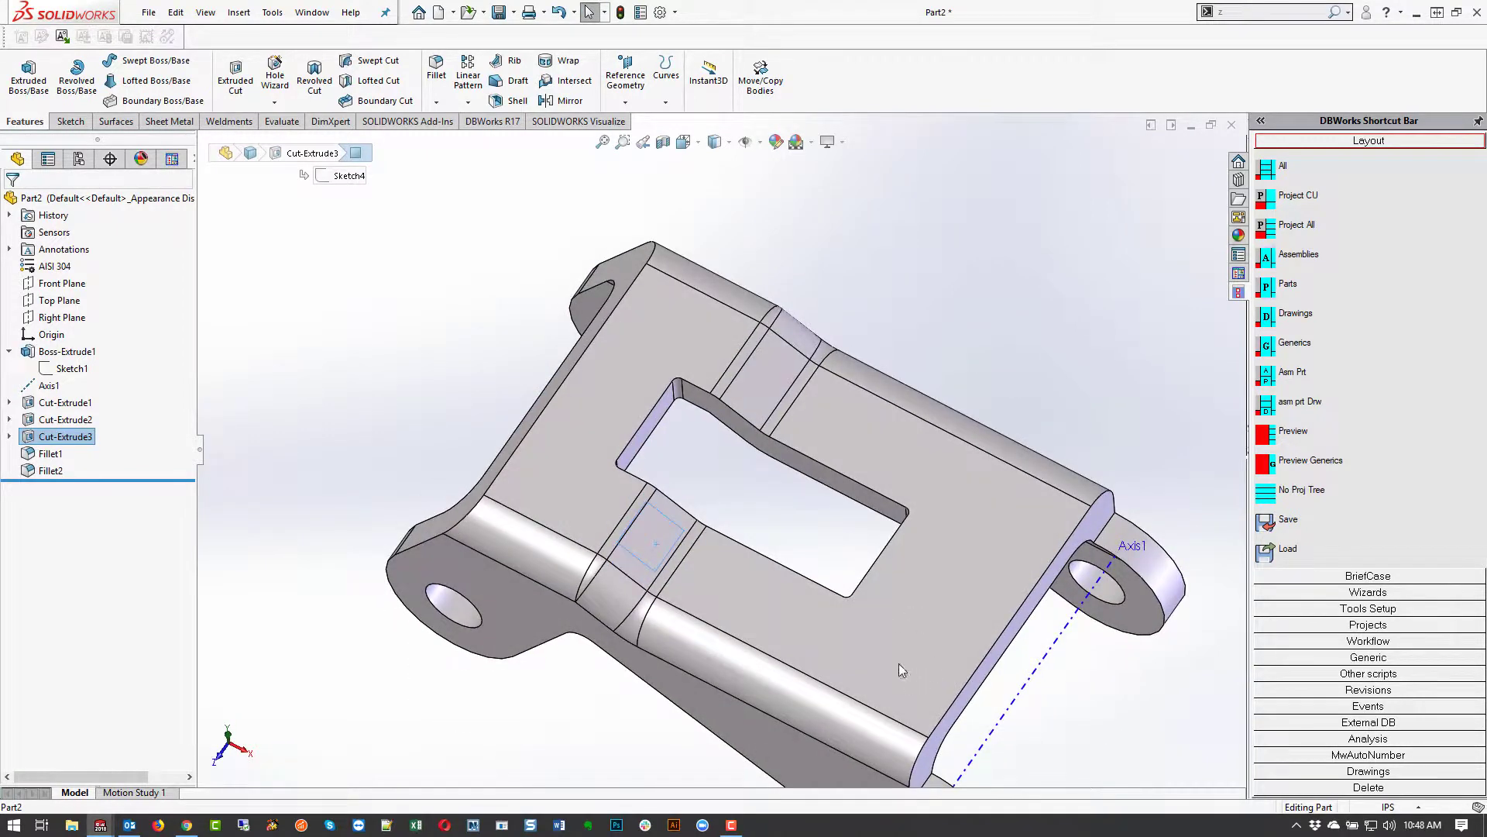
left_click(899, 660)
key("f")
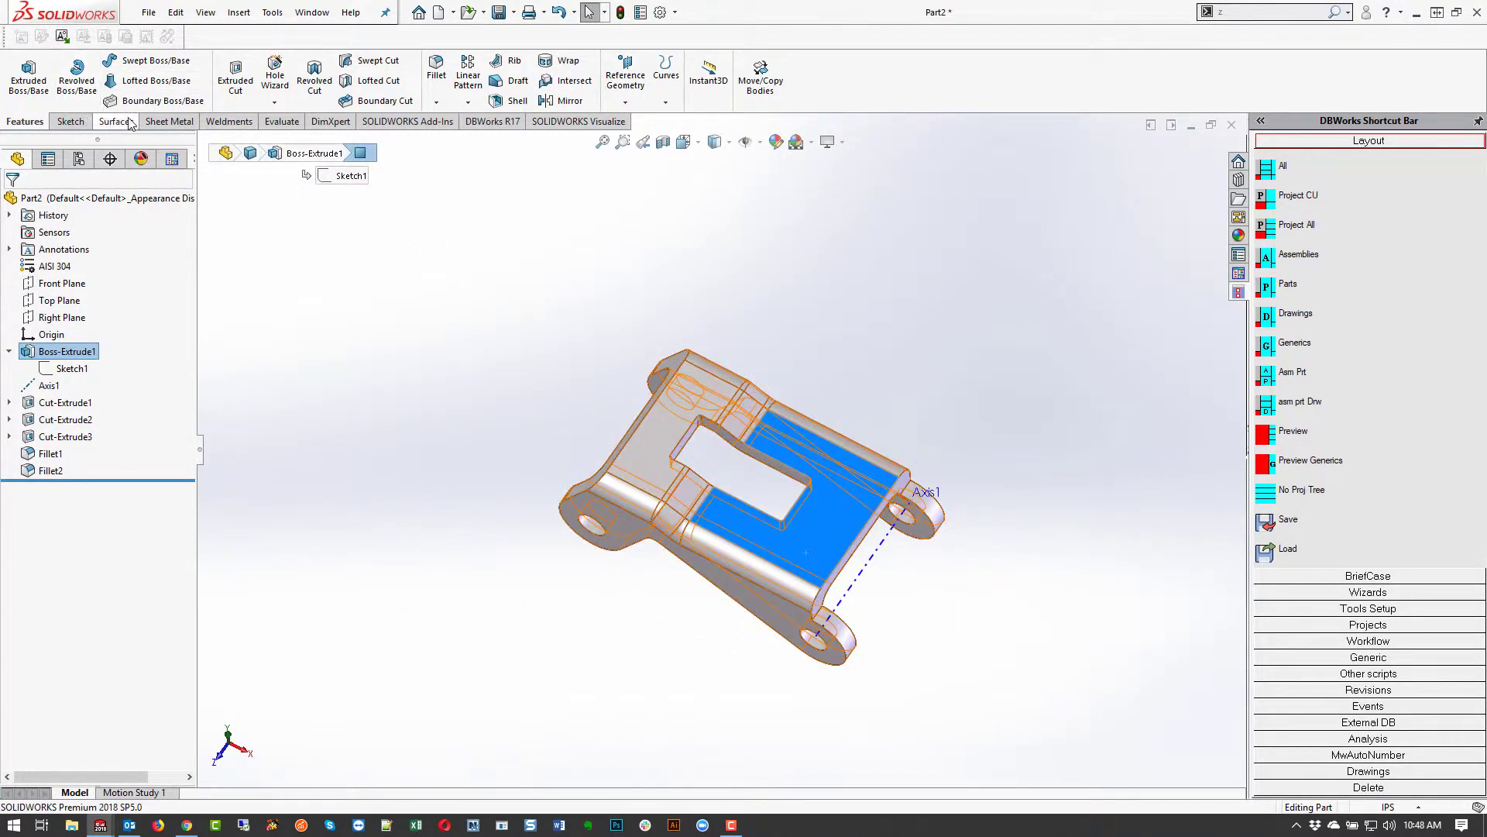
left_click(159, 121)
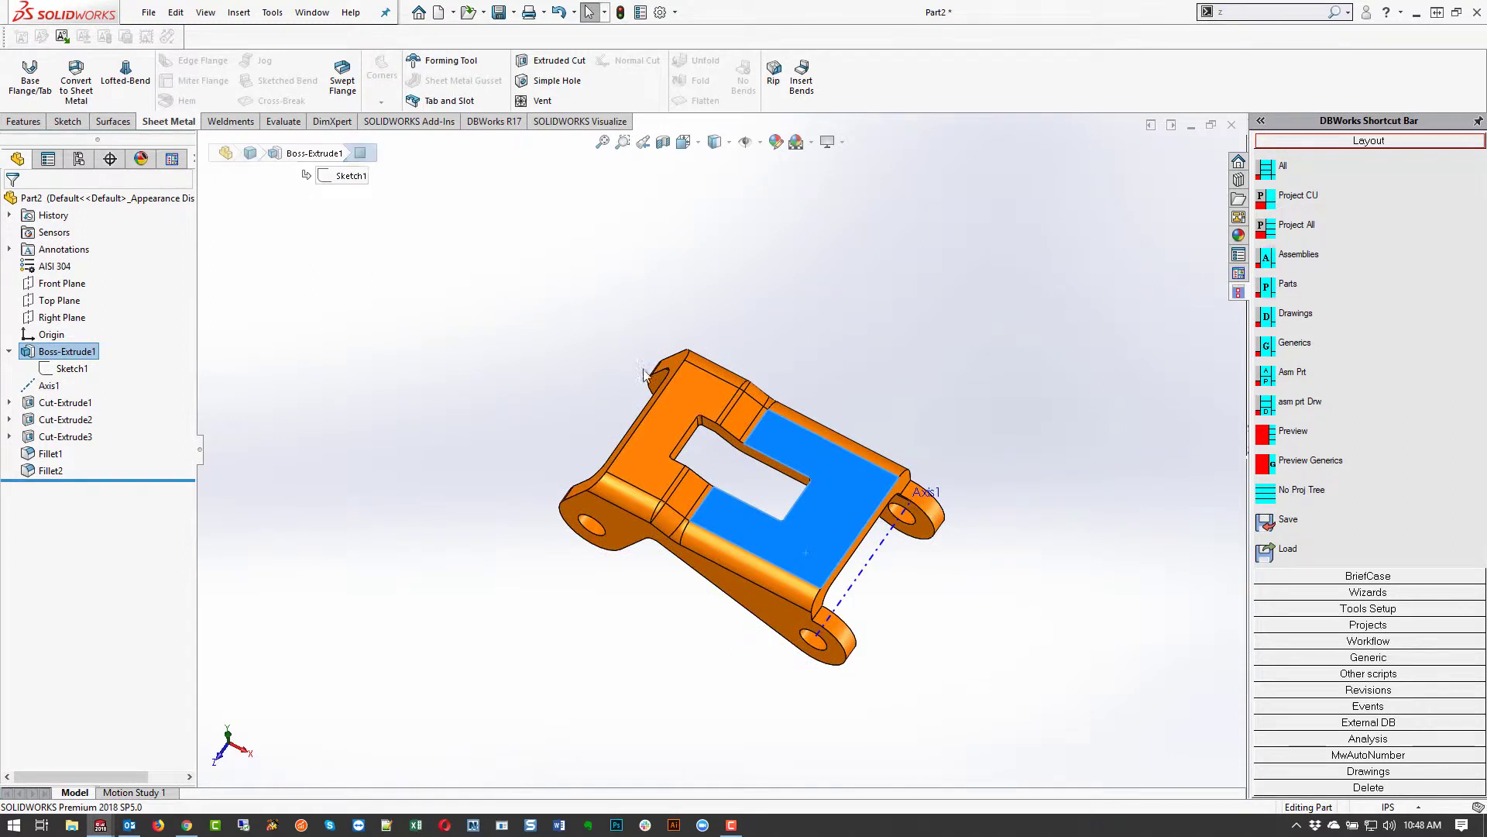
left_click(565, 314)
- Show the part in isometric view and hide the axes
key("ctrl+7")
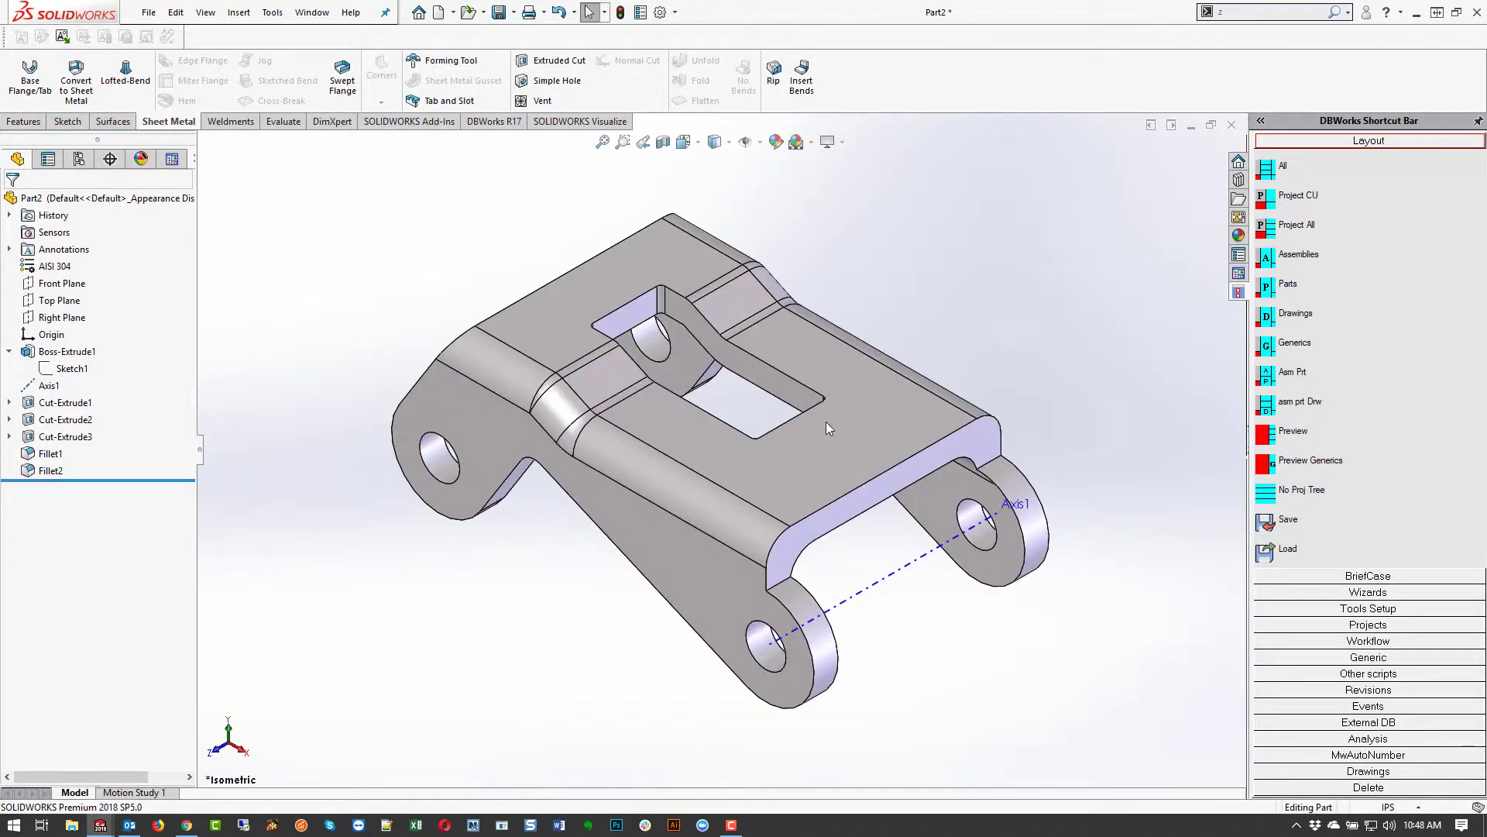
left_click(206, 13)
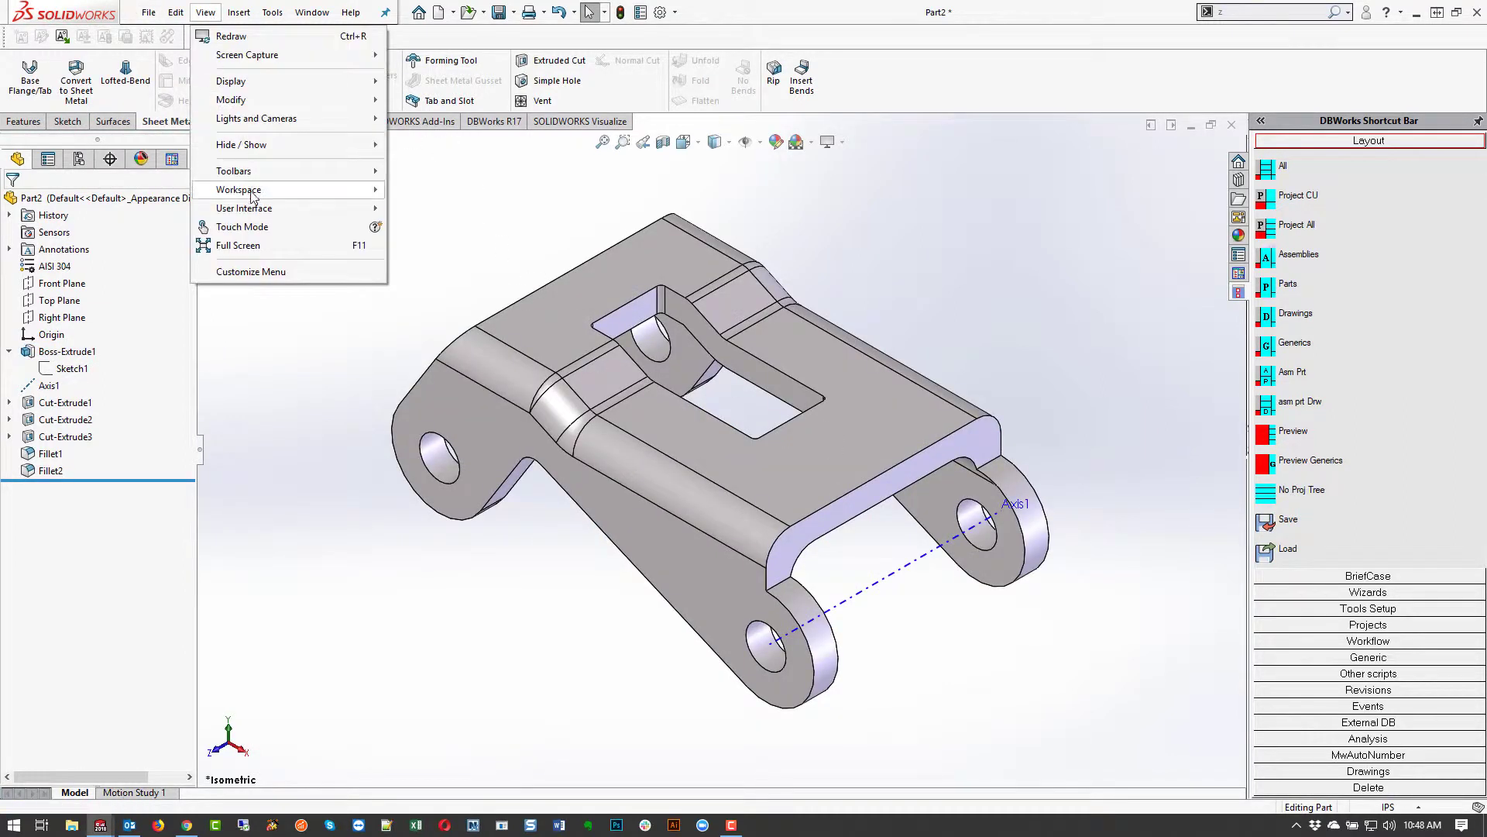
mouse_move(241, 145)
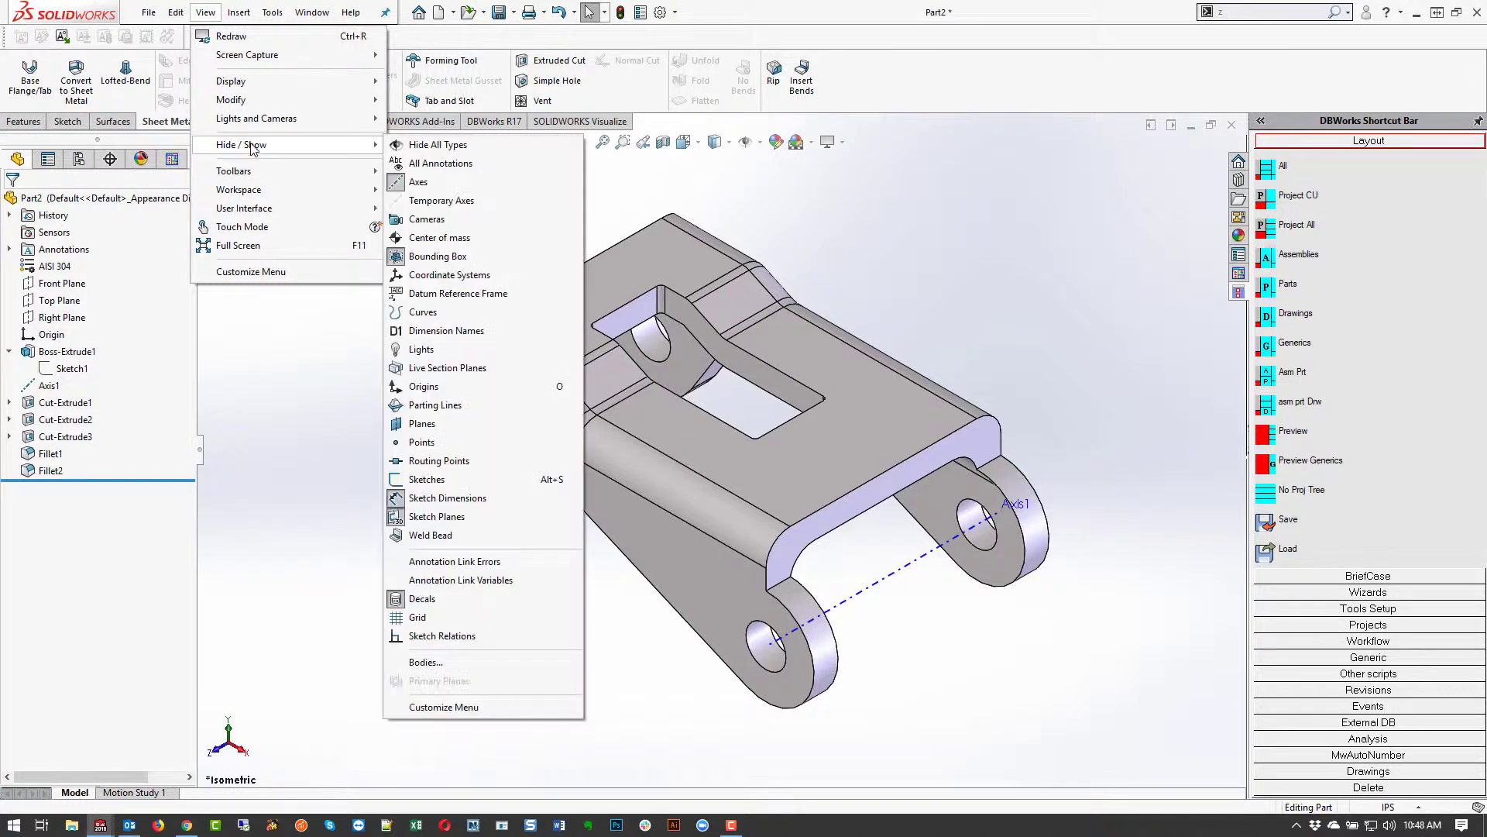
left_click(422, 182)
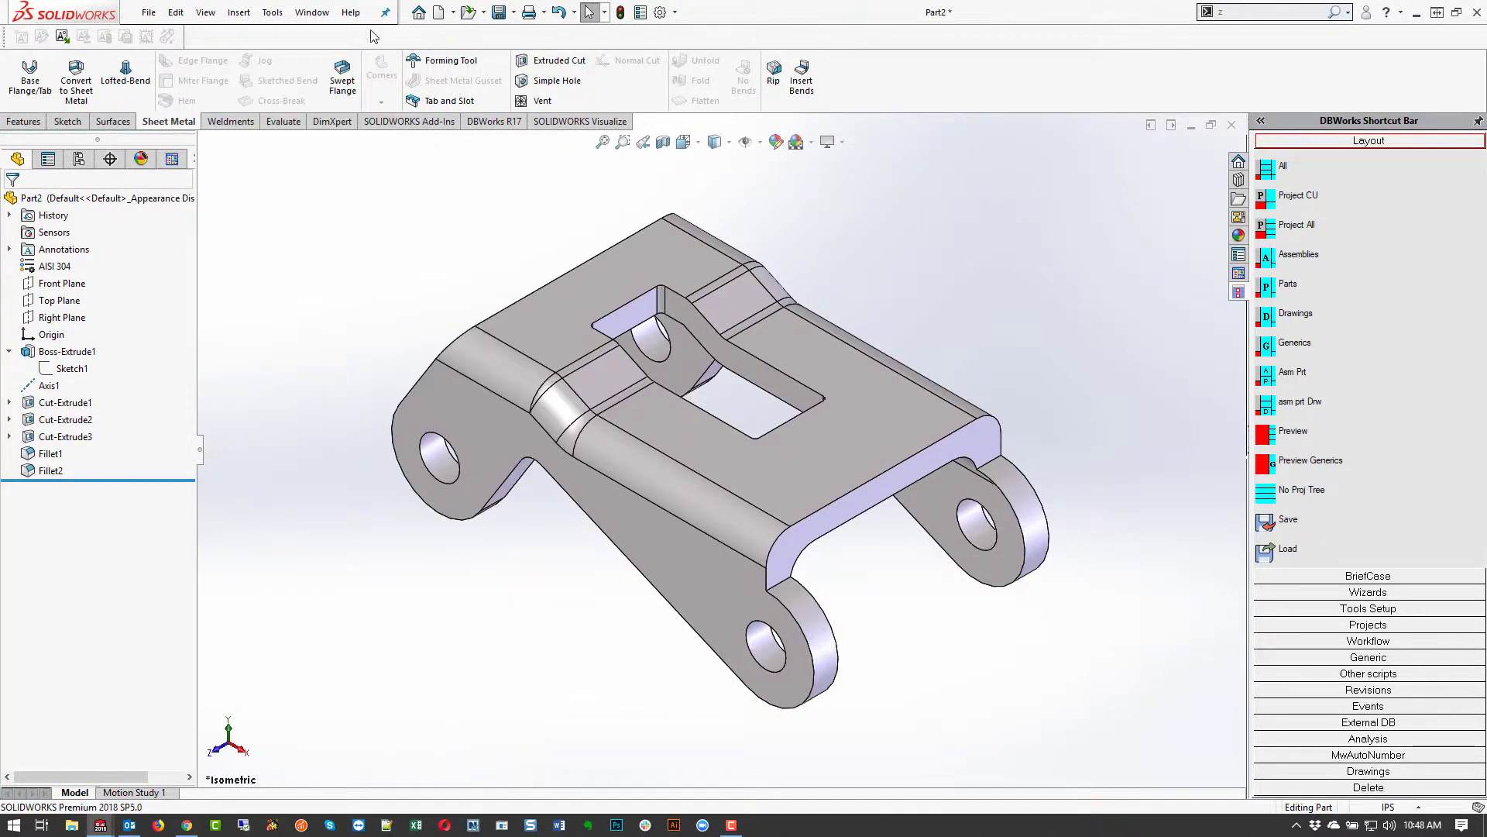
- Save the part through DBWorks in the HINGE INTERNAL folder under the file name CSE-020-002.SLDPRT
left_click(494, 122)
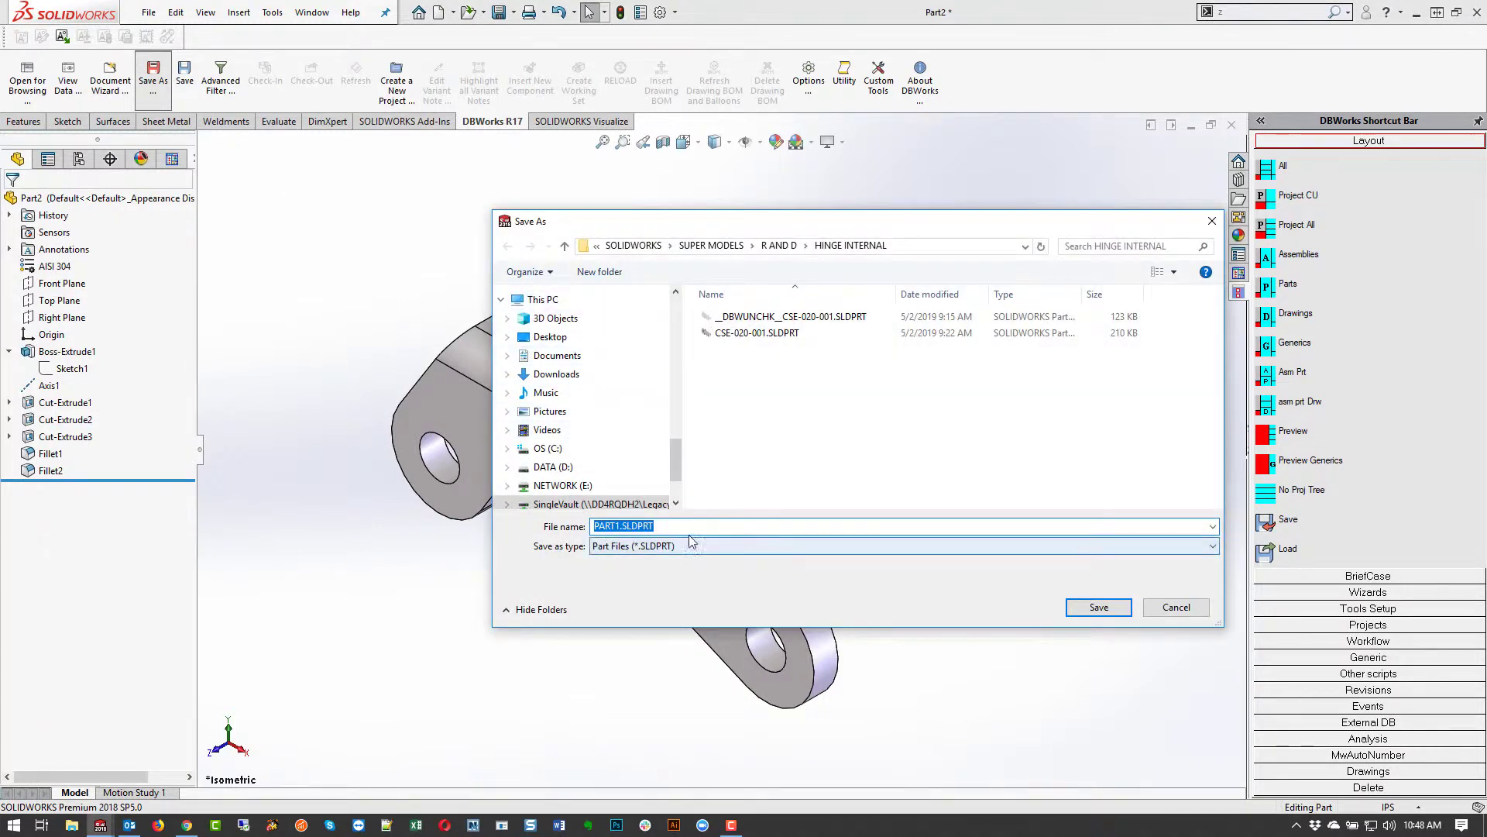
left_click(738, 334)
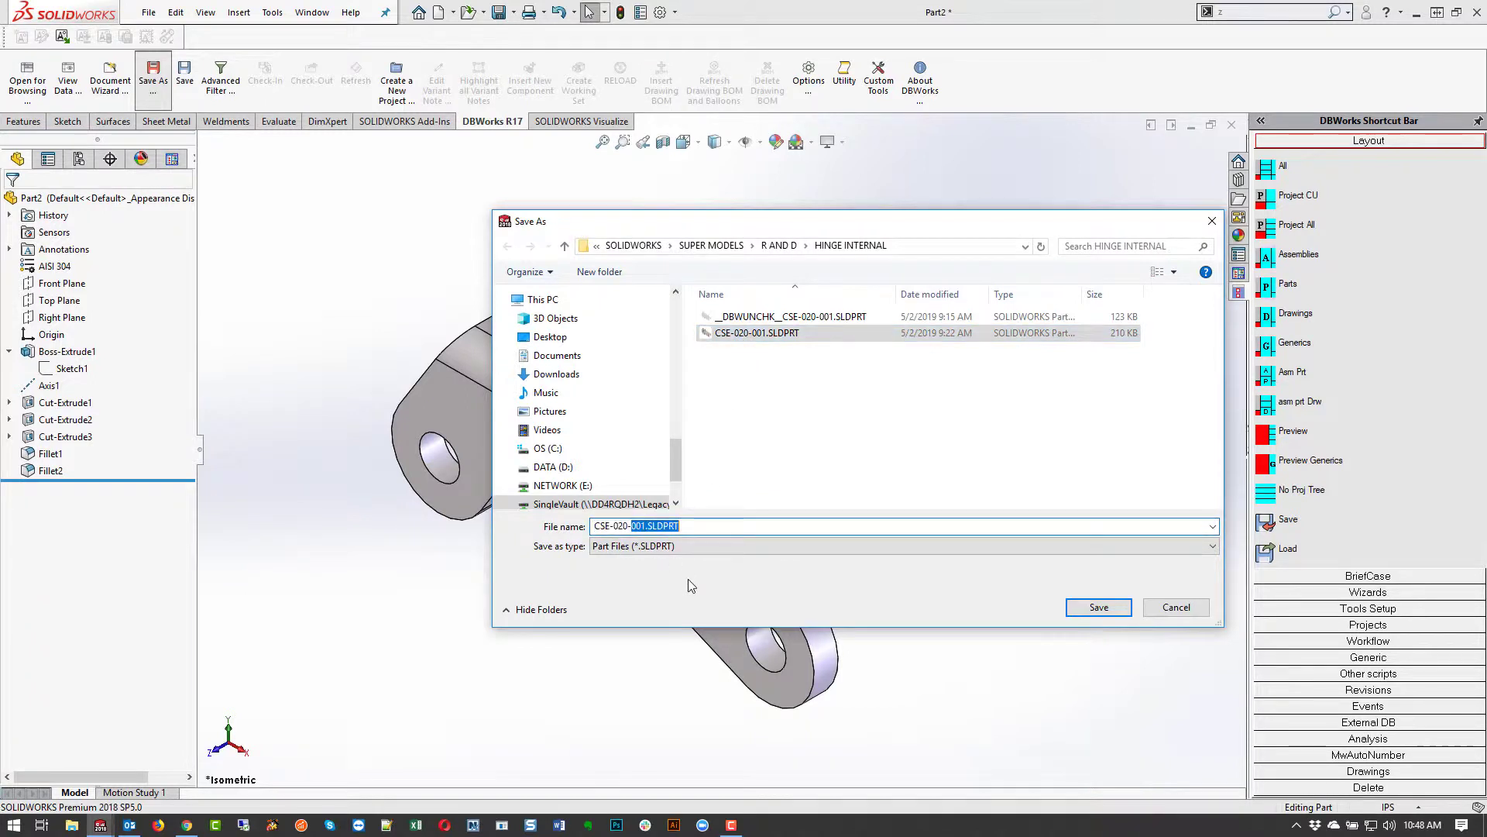
left_click(651, 527)
key("BackSpace")
key("BackSpace")
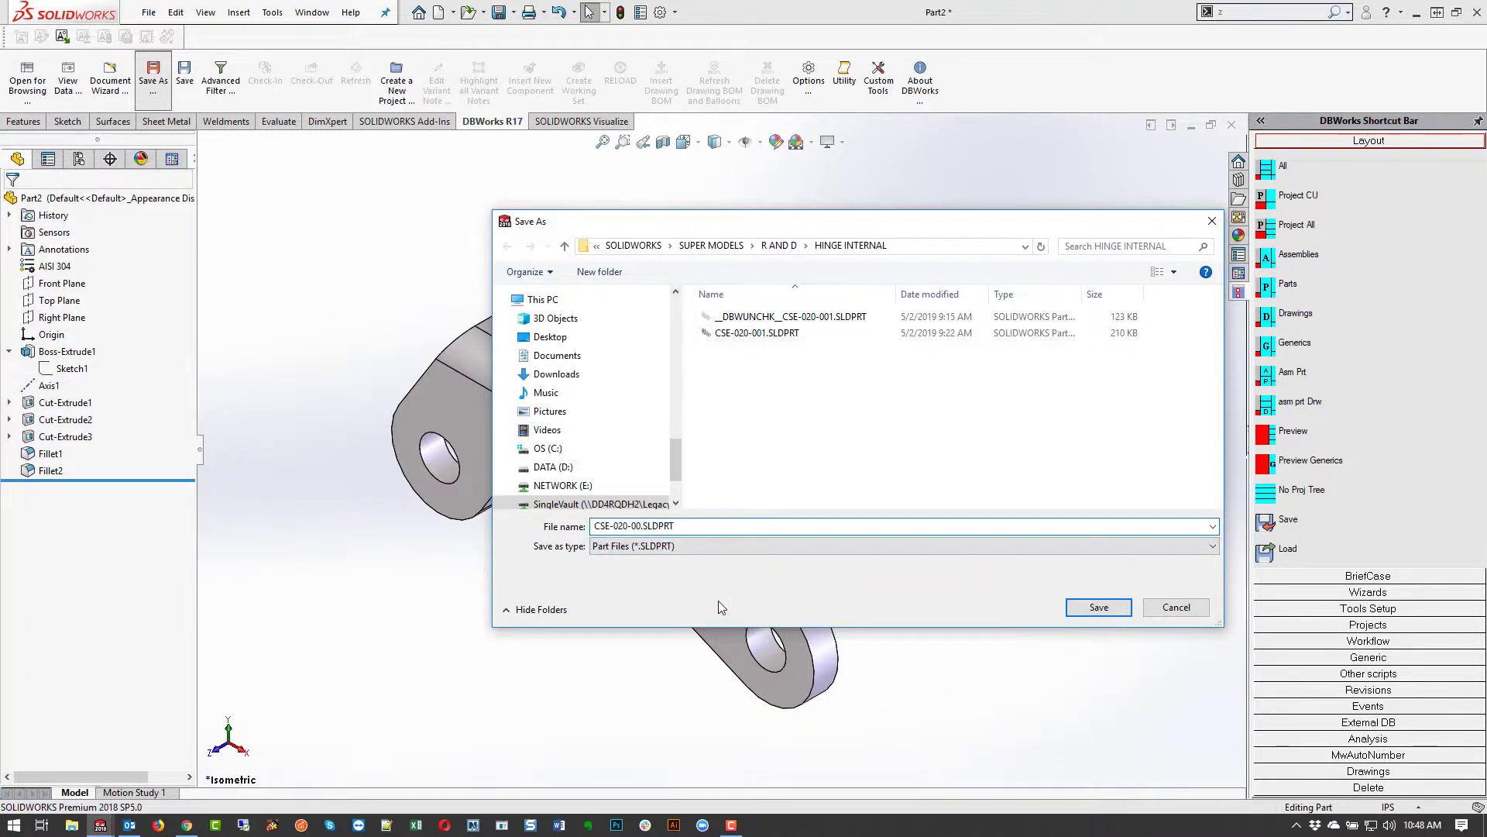
type("2")
left_click(1100, 608)
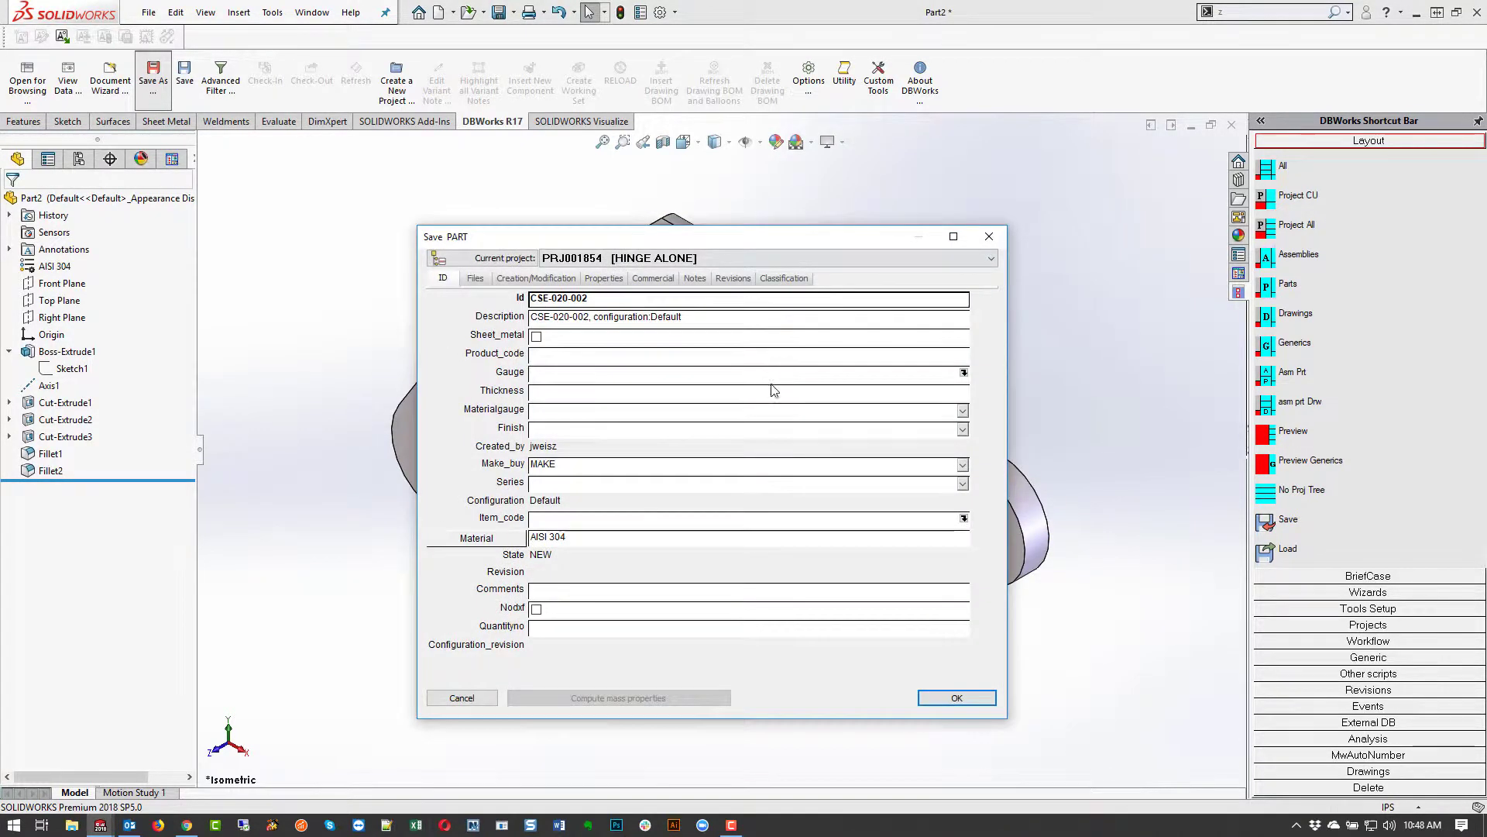
- Set the part record's description to "HINGE, 4 BAR LINK" and its finish to 2b, and complete the save
left_click(703, 321)
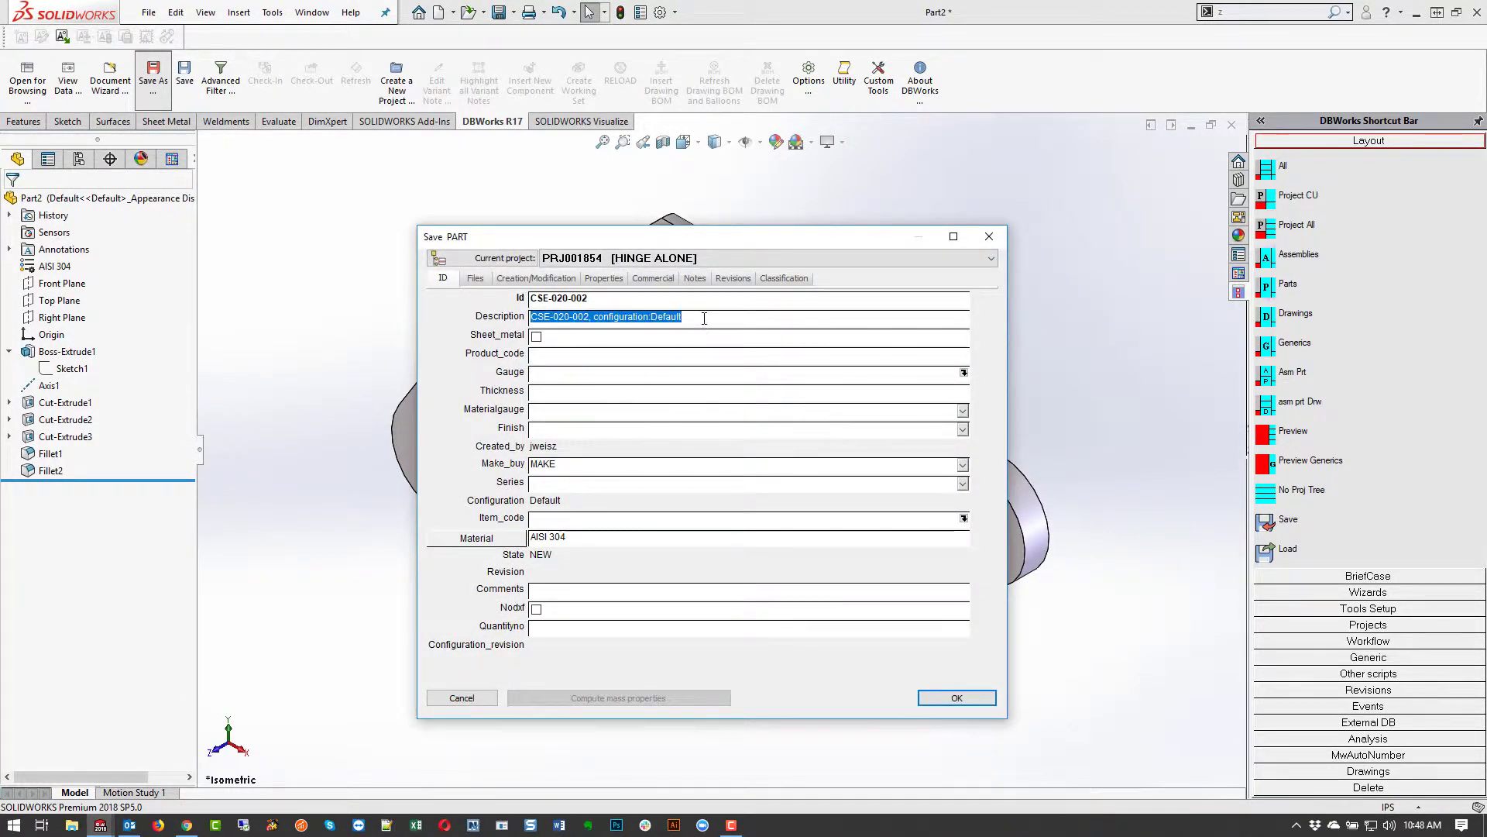
type("4")
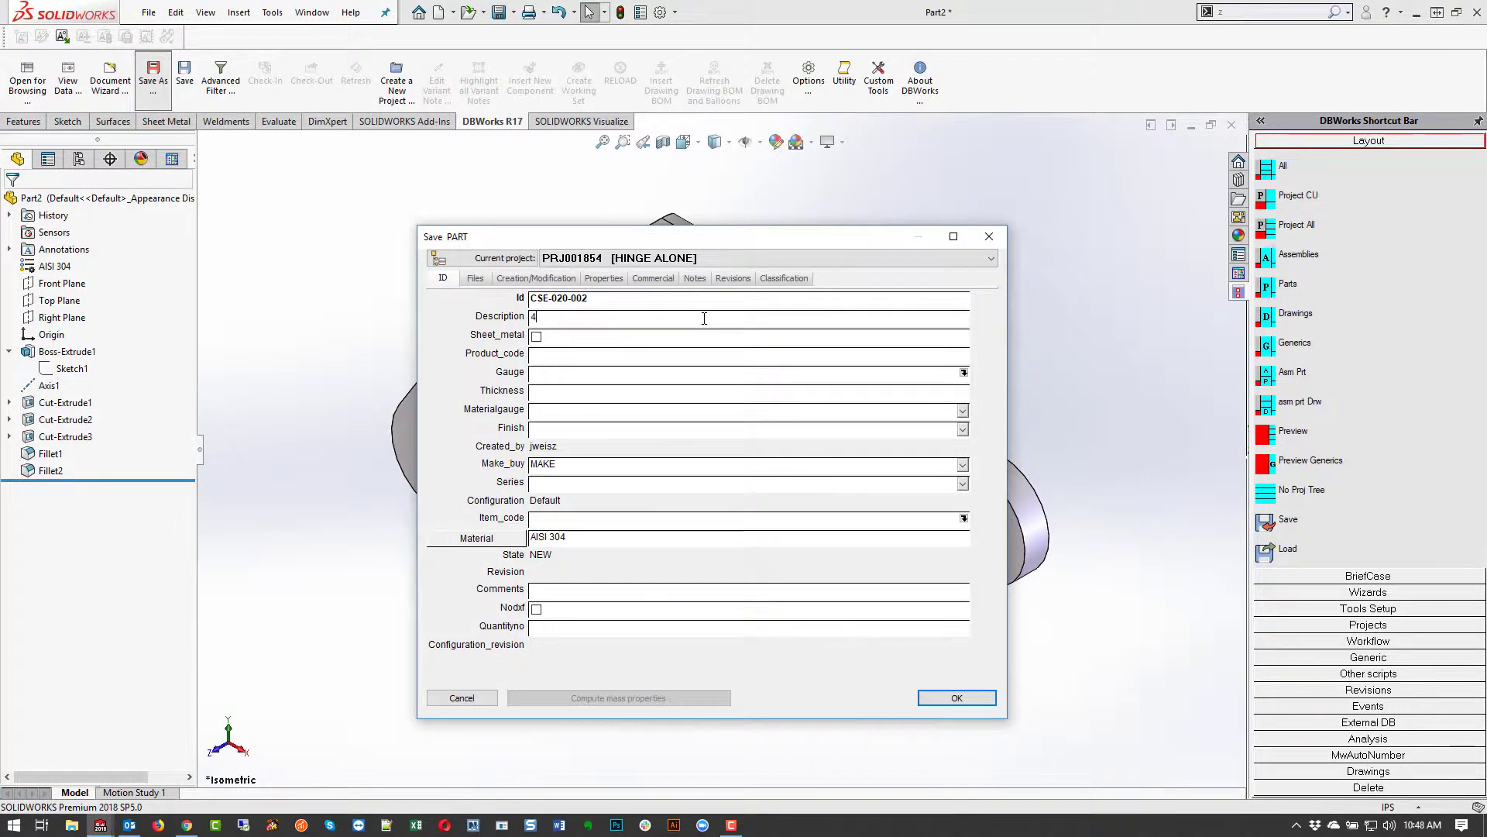
type("hing")
type("NGE, 4 BAR LINK")
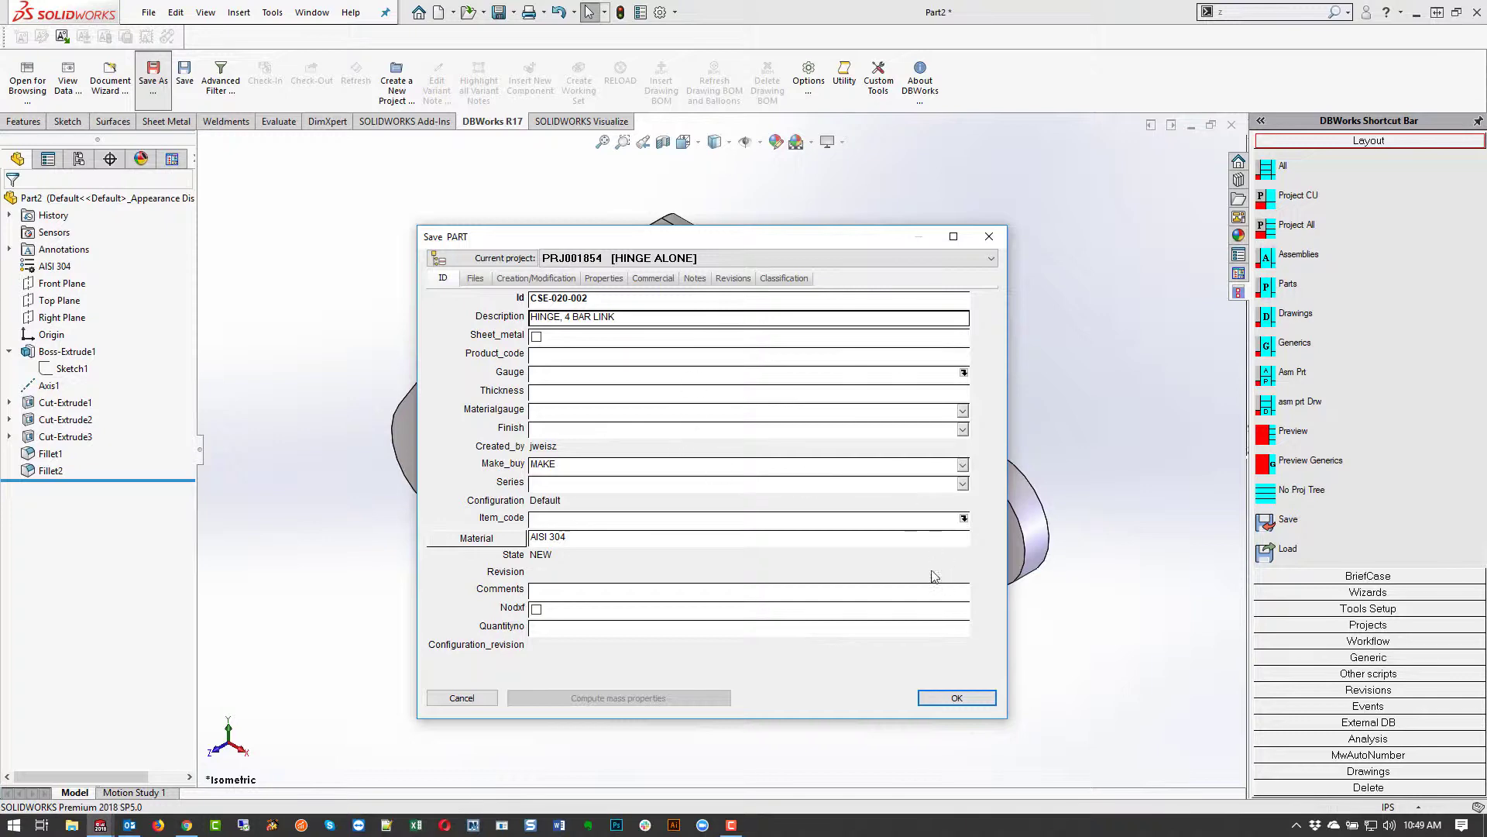
left_click(965, 433)
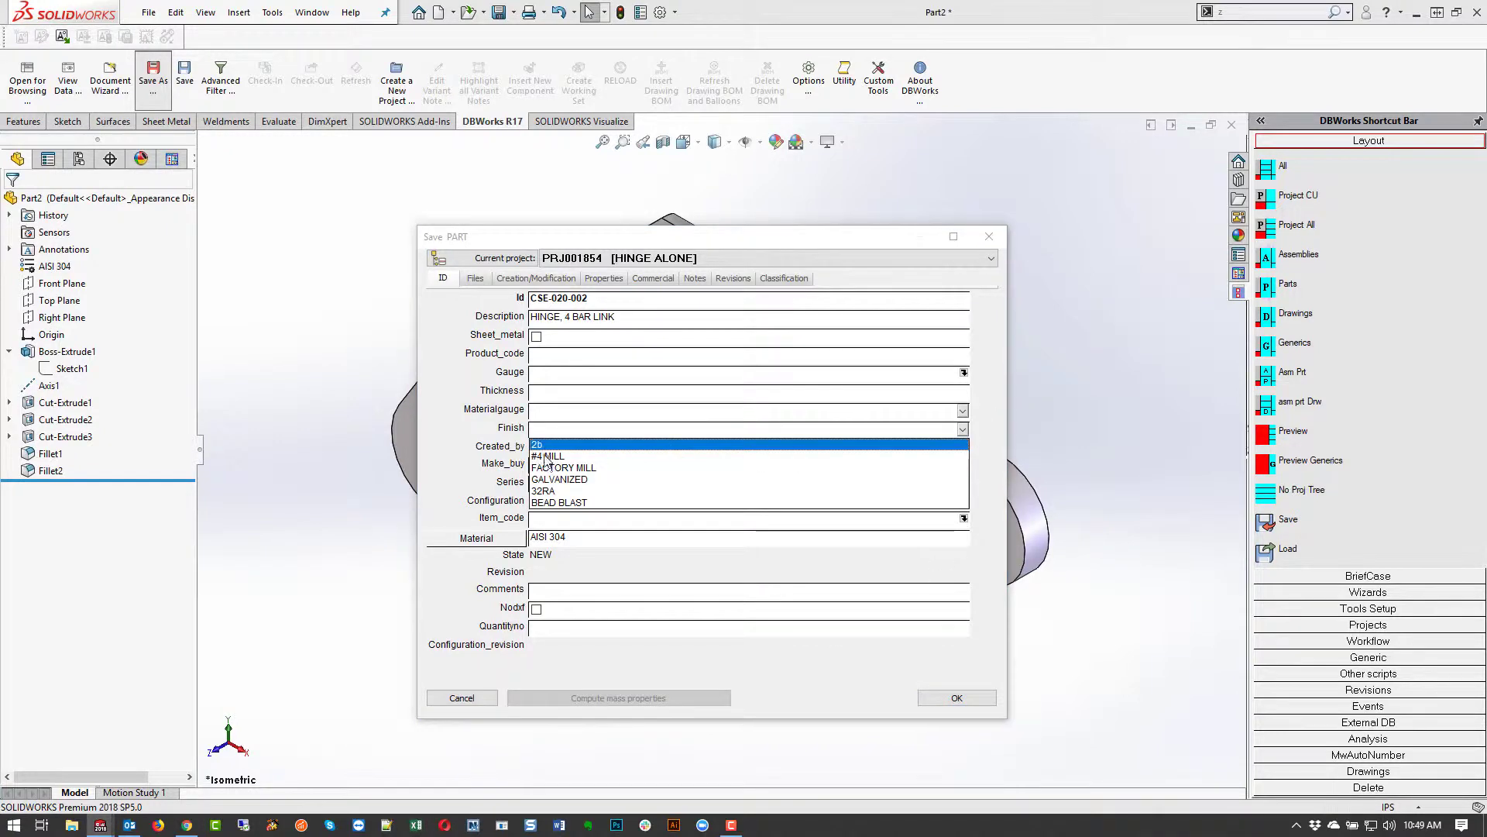
left_click(675, 448)
left_click(977, 699)
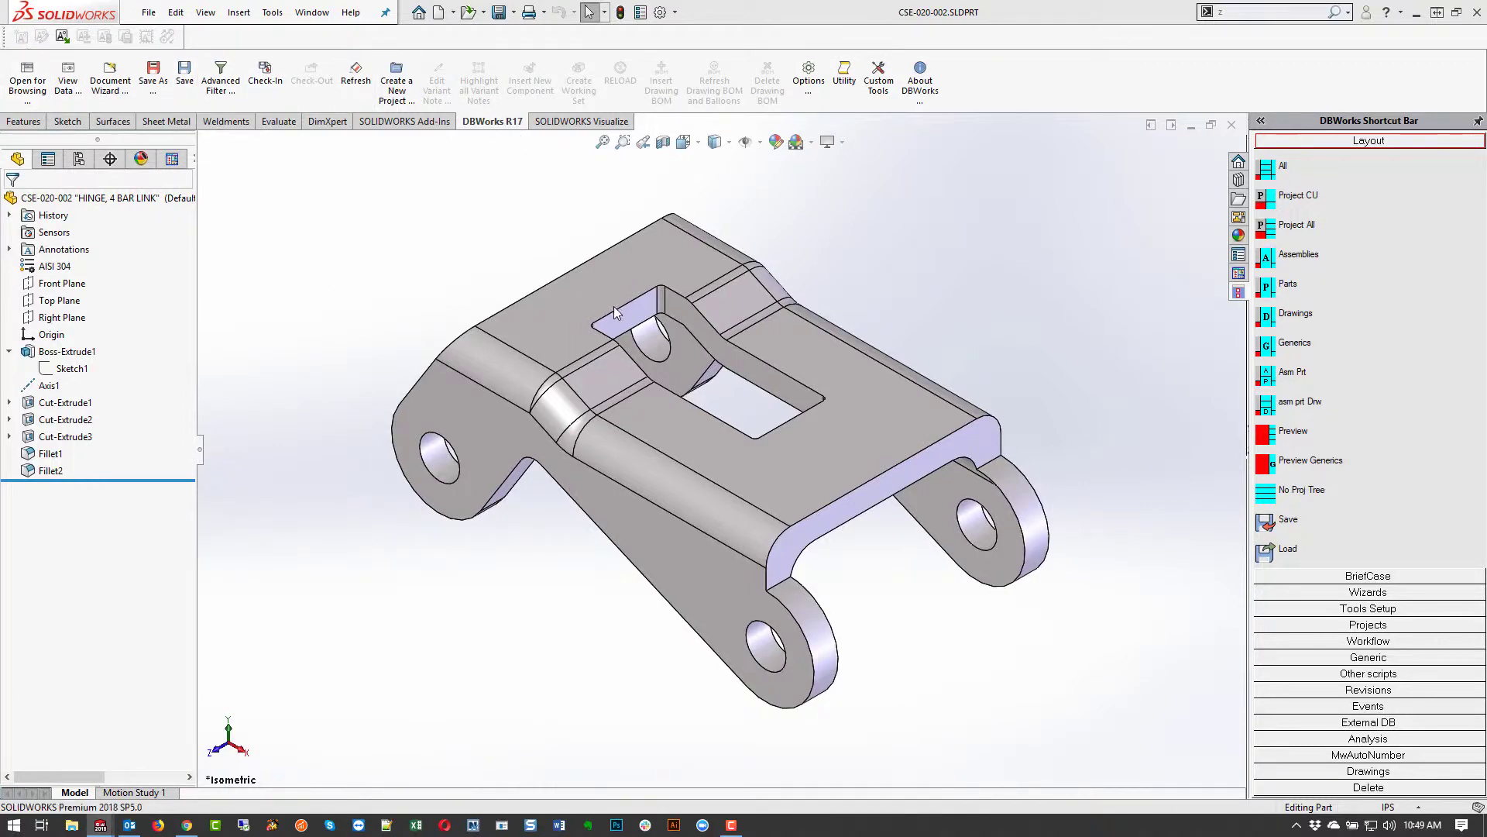
- Start Convert to Sheet Metal with the larger flat upper face as the fixed face and collect all bends
left_click(675, 429)
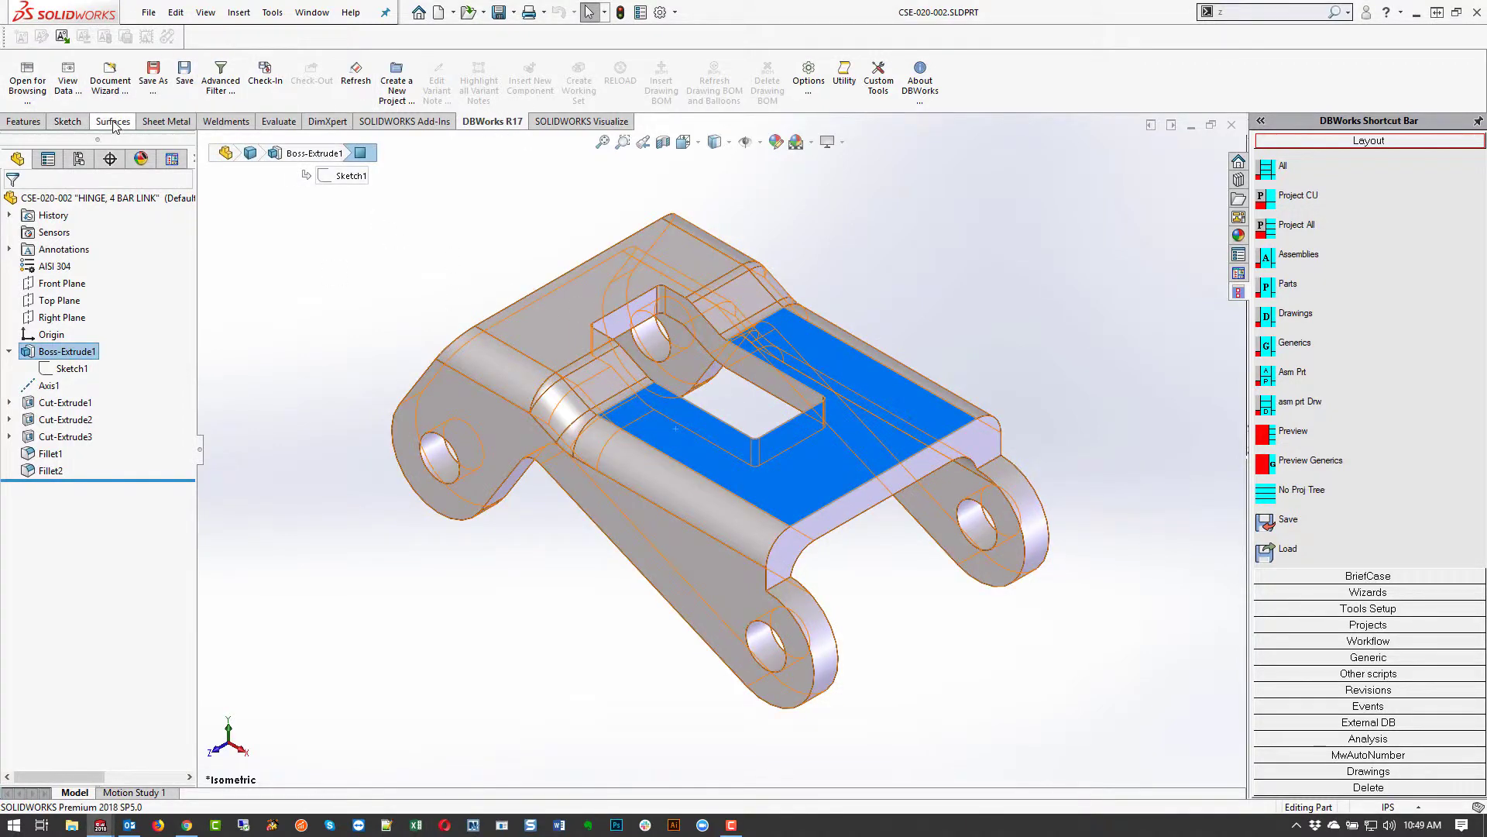
left_click(167, 122)
left_click(78, 73)
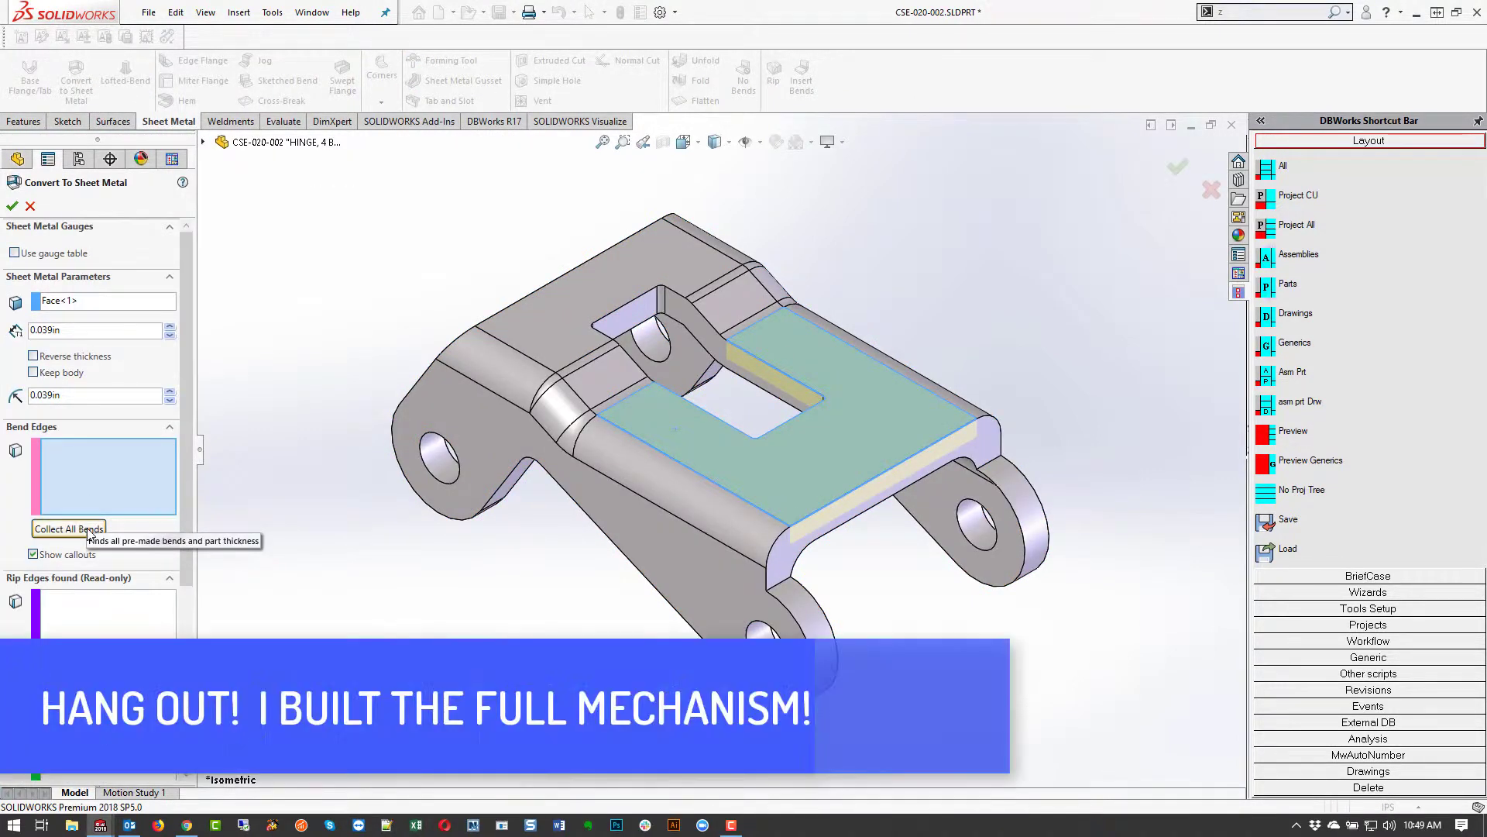
left_click(68, 528)
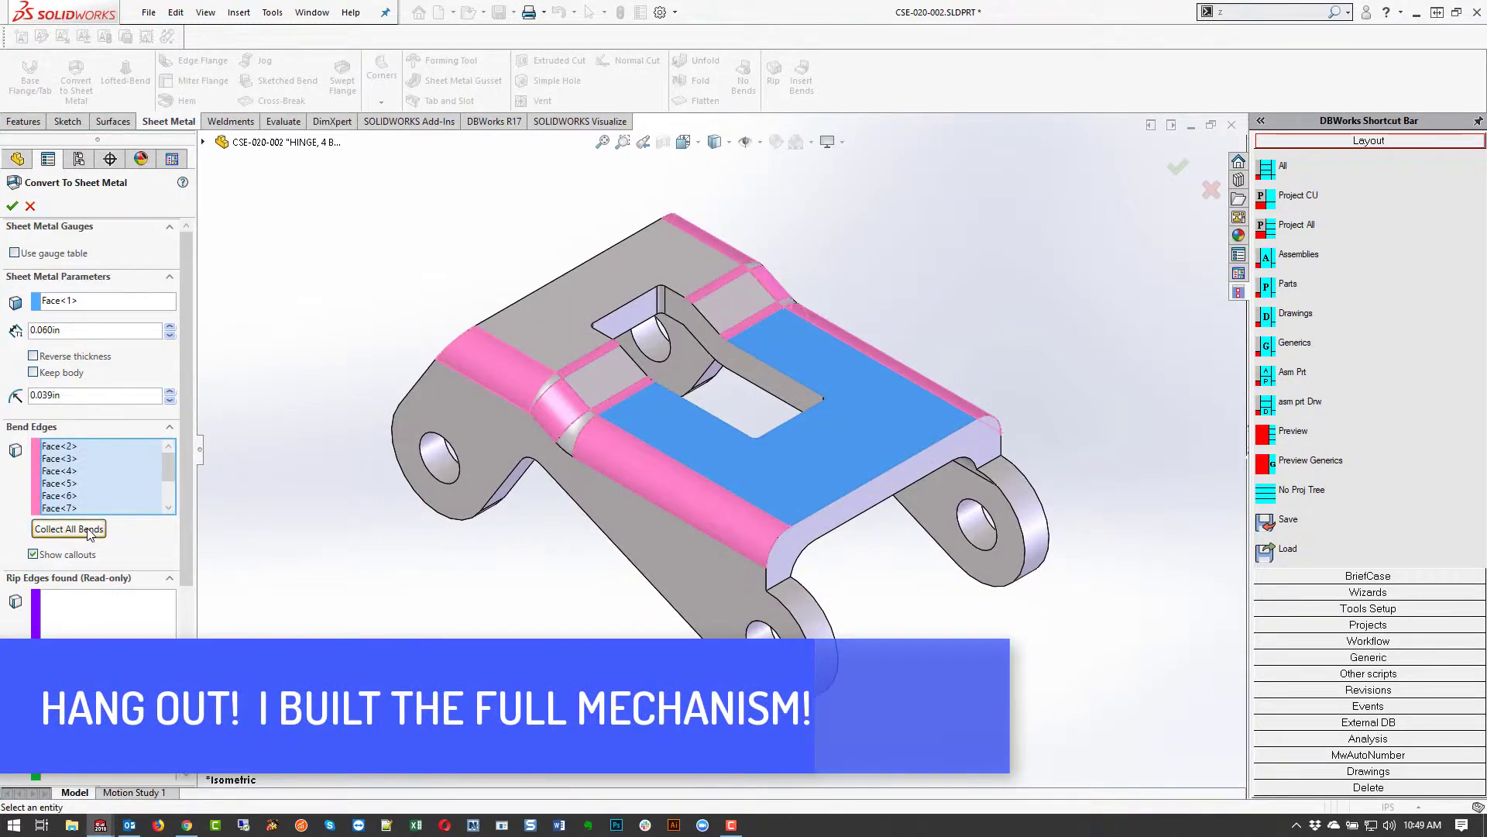
middle_click_drag(788, 472, 690, 395)
- Clear the bend and fixed-face selections, and convert to sheet metal from the inner flat face beside the slot with all bends collected
right_click(85, 481)
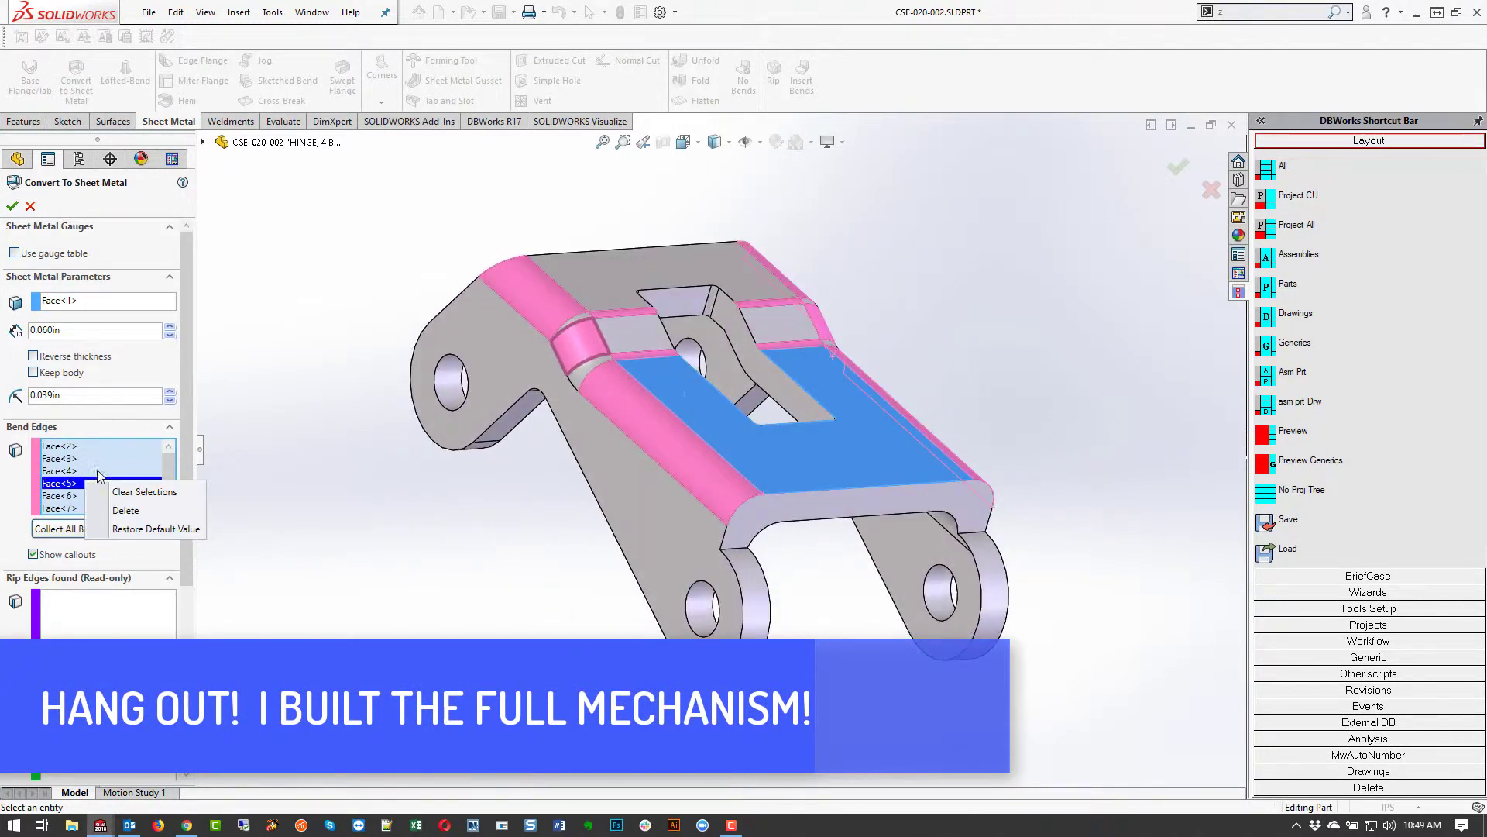
left_click(132, 492)
middle_click_drag(401, 438, 558, 514)
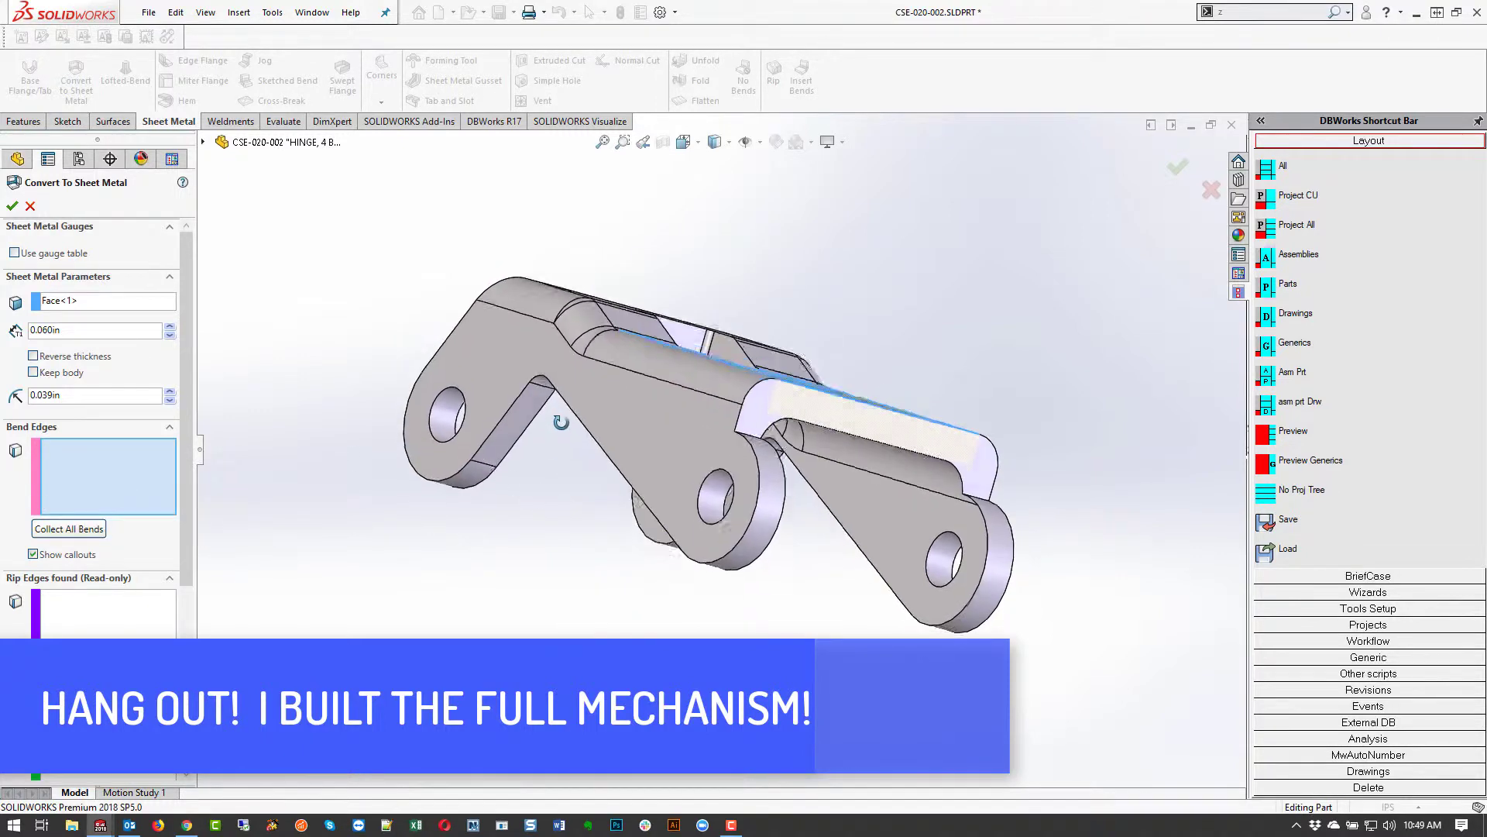
left_click(109, 307)
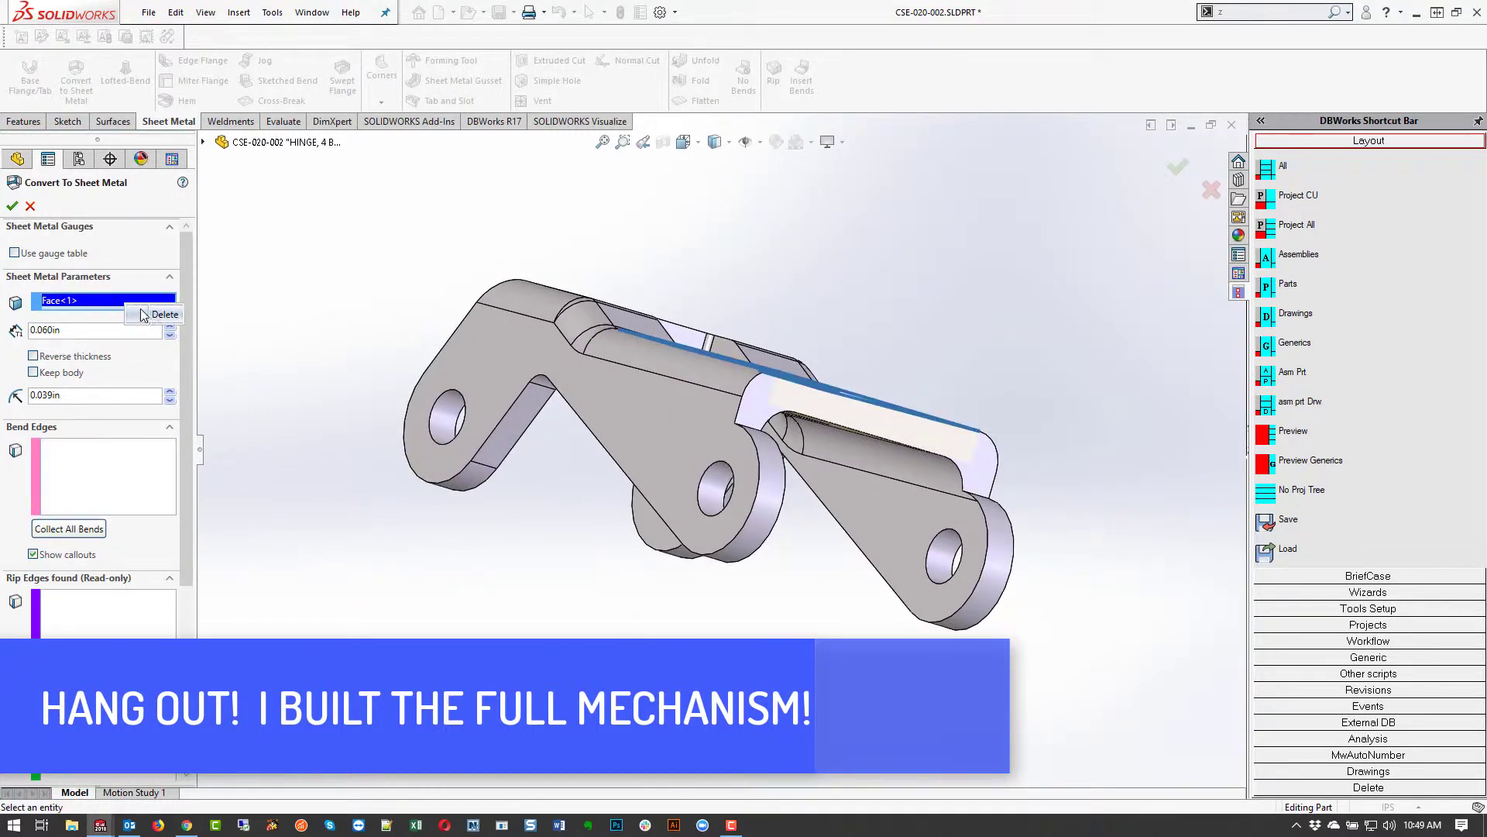
key("Delete")
middle_click_drag(332, 342, 586, 404)
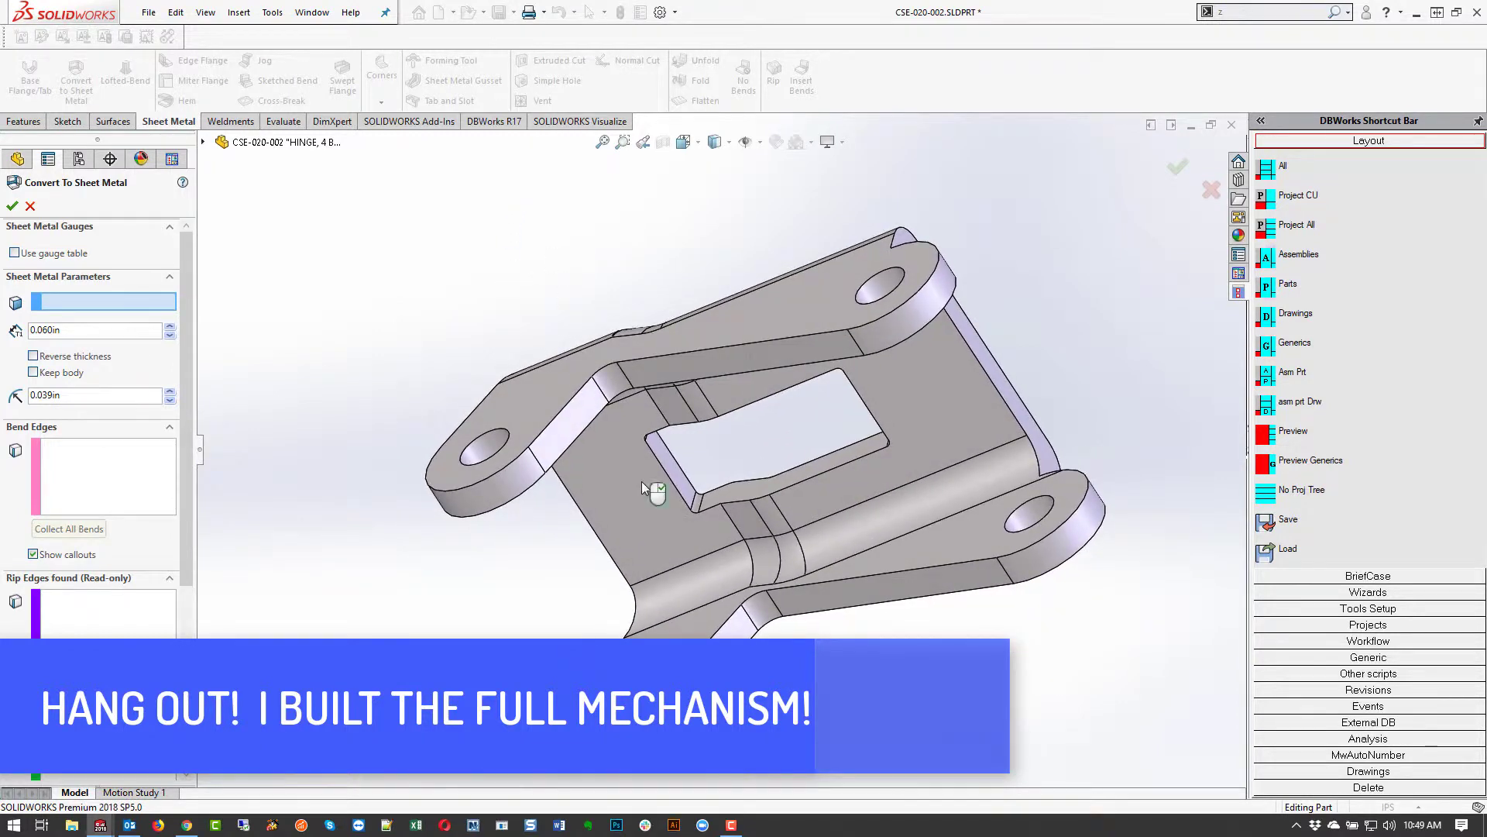
left_click(641, 480)
left_click(84, 529)
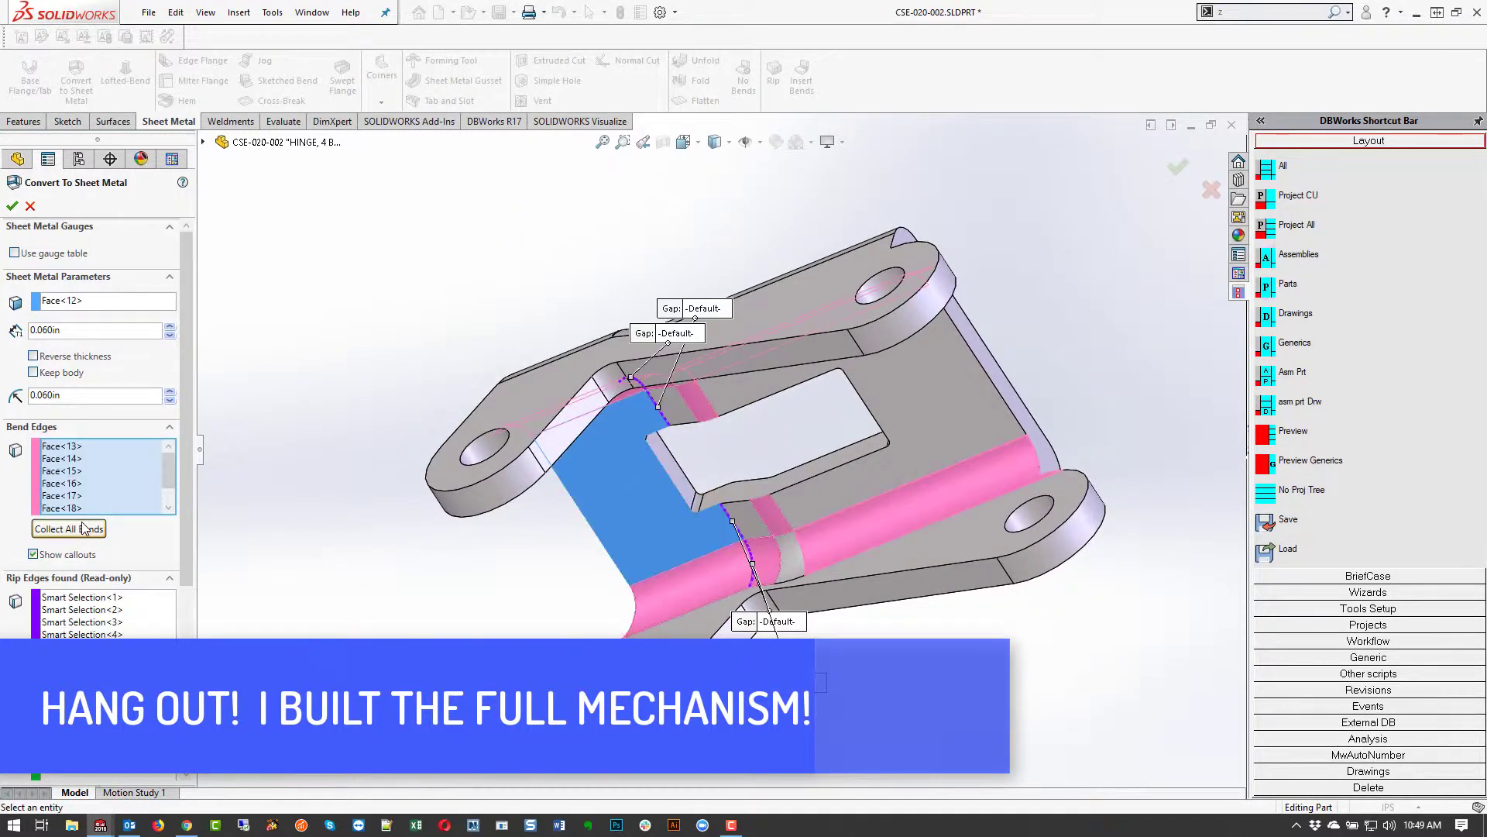
left_click(31, 206)
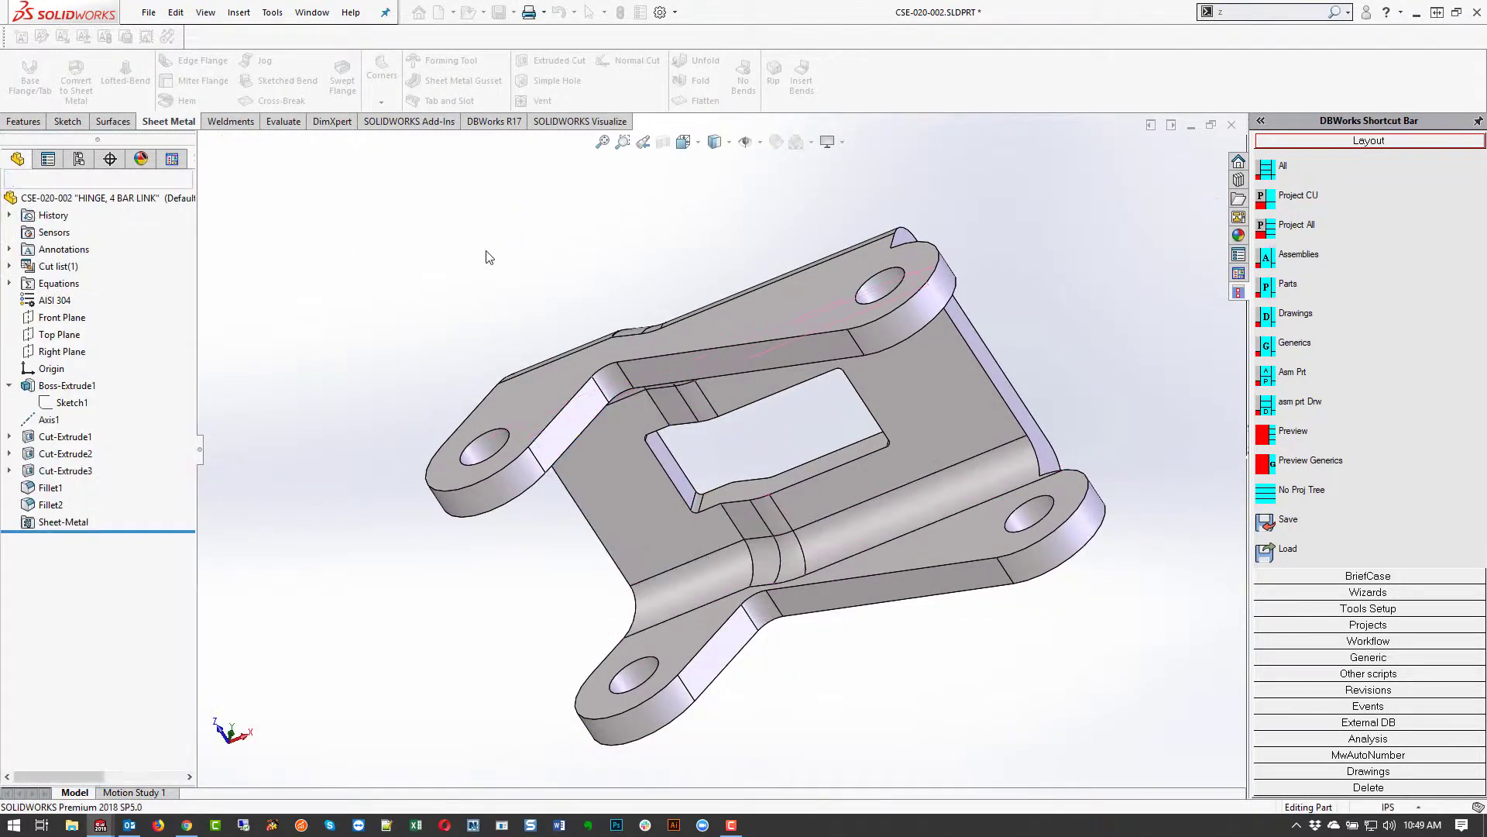
- Examine the converted sheet metal part from its upper side, up close and as a whole
scroll(524, 235, "up", 4)
middle_click_drag(685, 288, 719, 470)
scroll(704, 445, "down", 3)
scroll(758, 351, "up", 3)
scroll(673, 320, "down", 3)
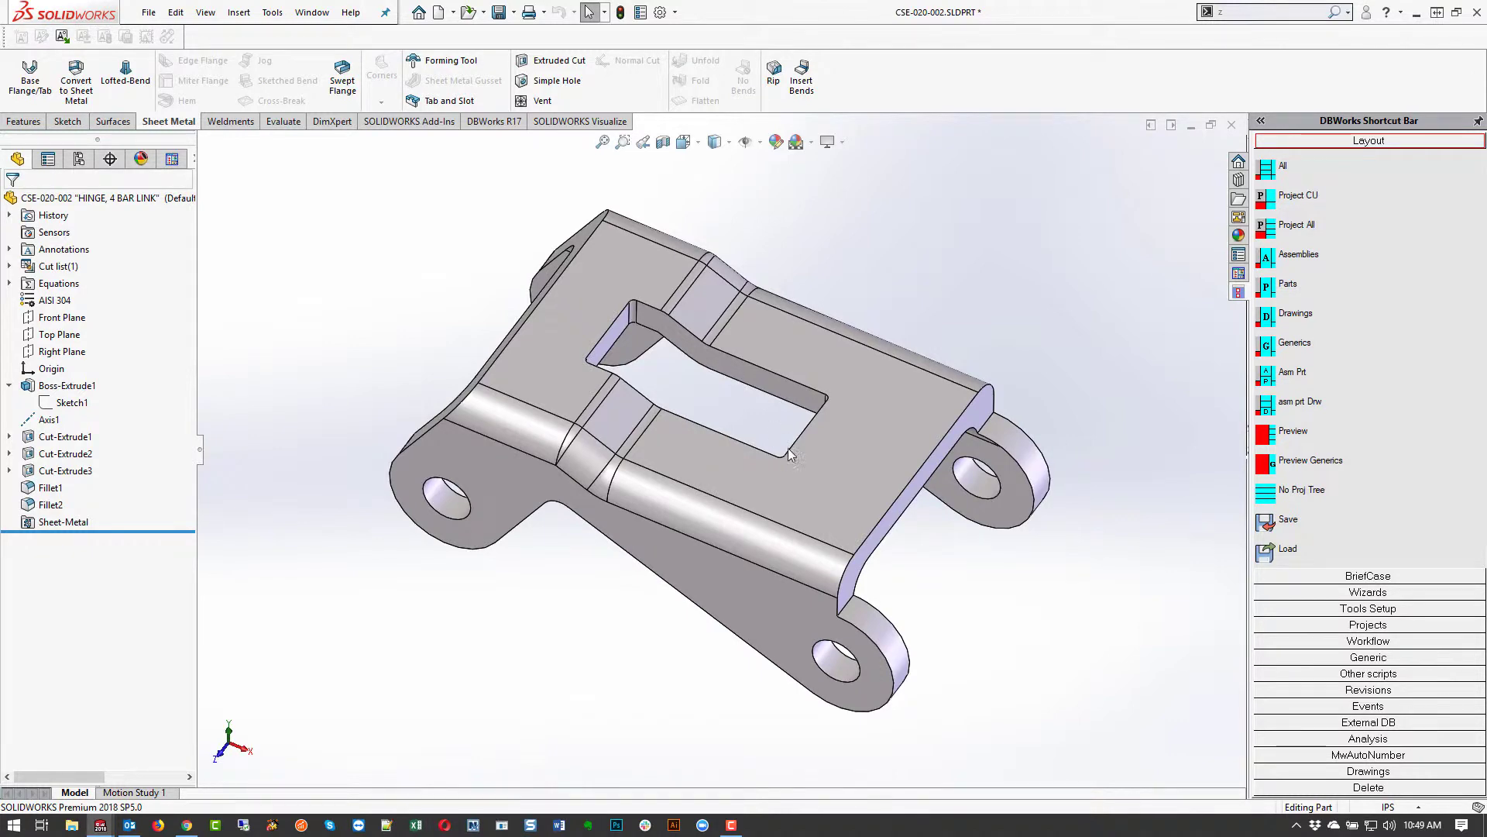
middle_click_drag(695, 314, 796, 378)
scroll(787, 385, "up", 4)
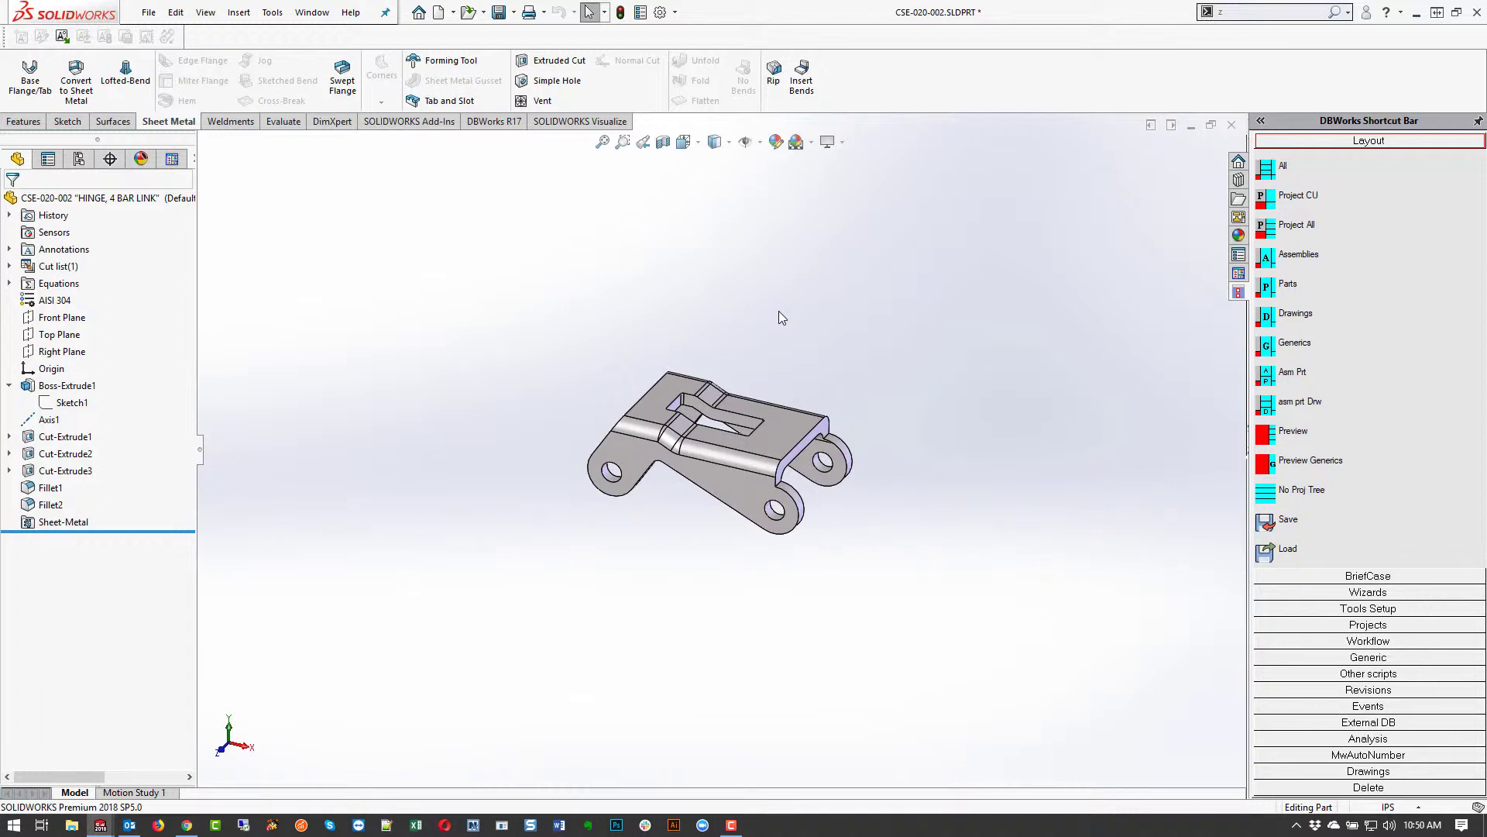
- Tile the two part windows horizontally and make an assembly from the hinge base CSE-020-001 using the ASSEMBLY 2018 template
key("ctrl+F5")
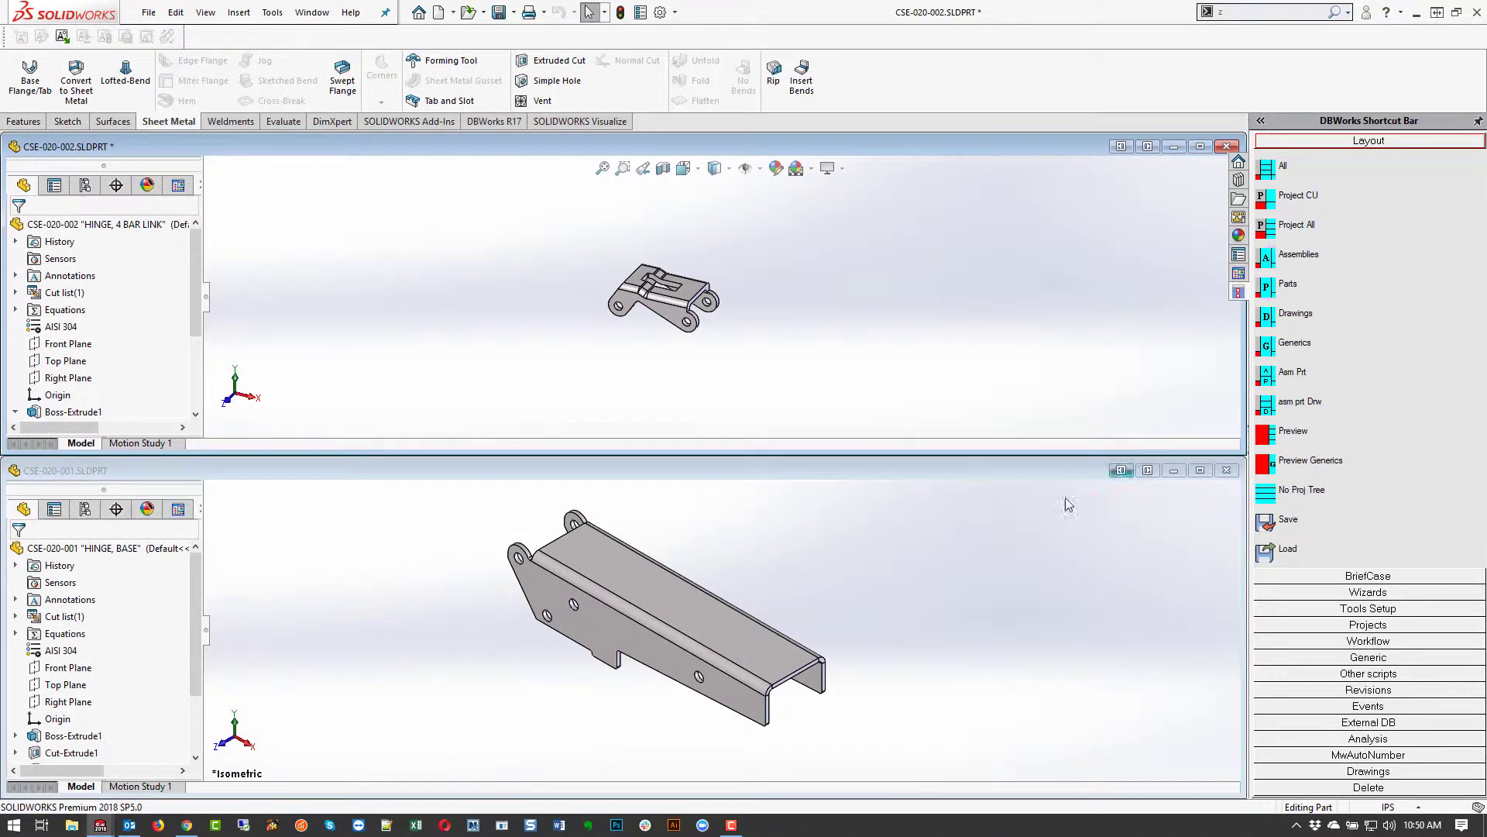
left_click(148, 13)
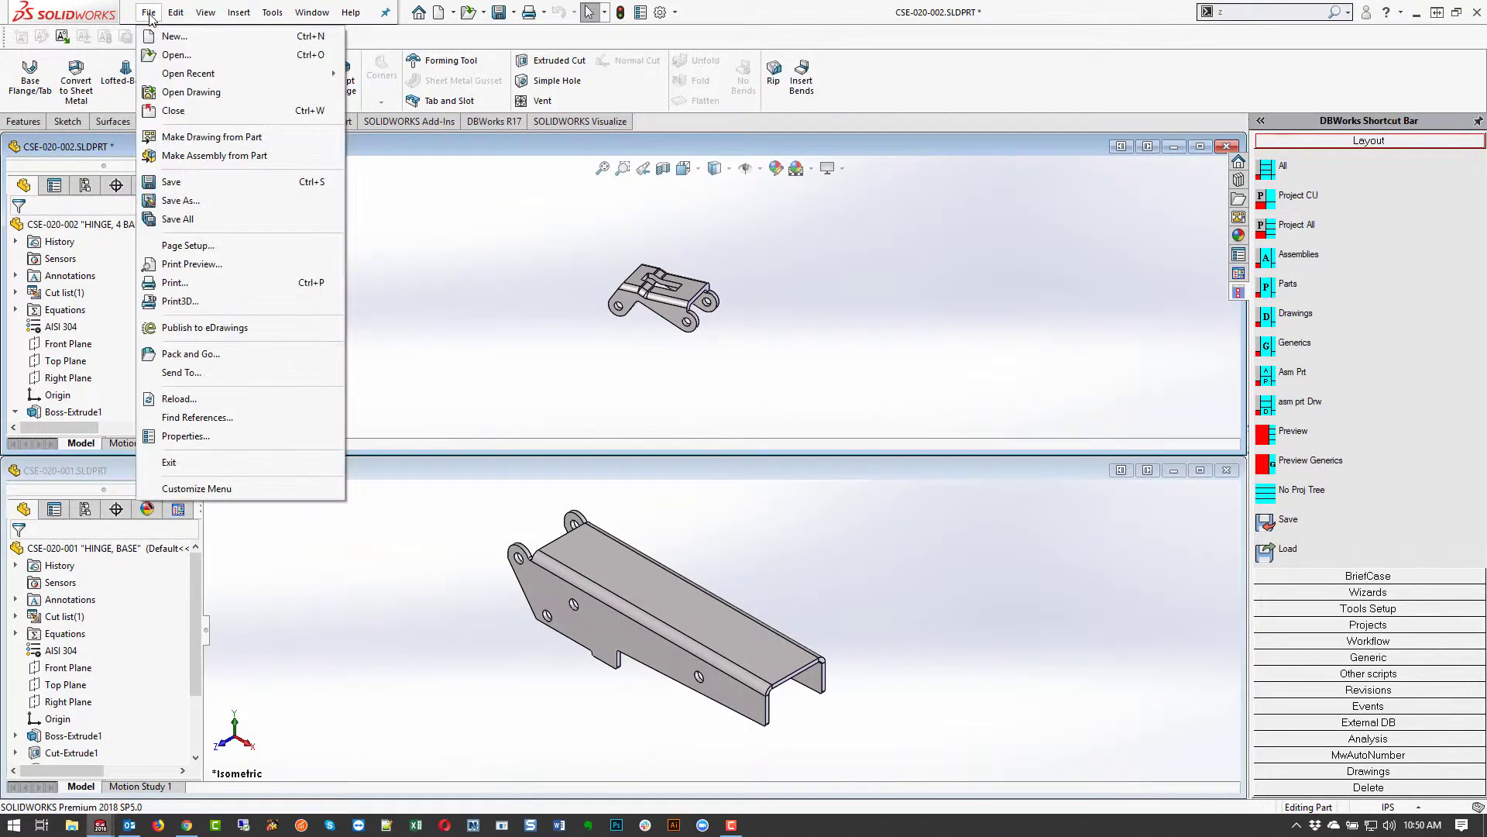
left_click(395, 617)
left_click(148, 12)
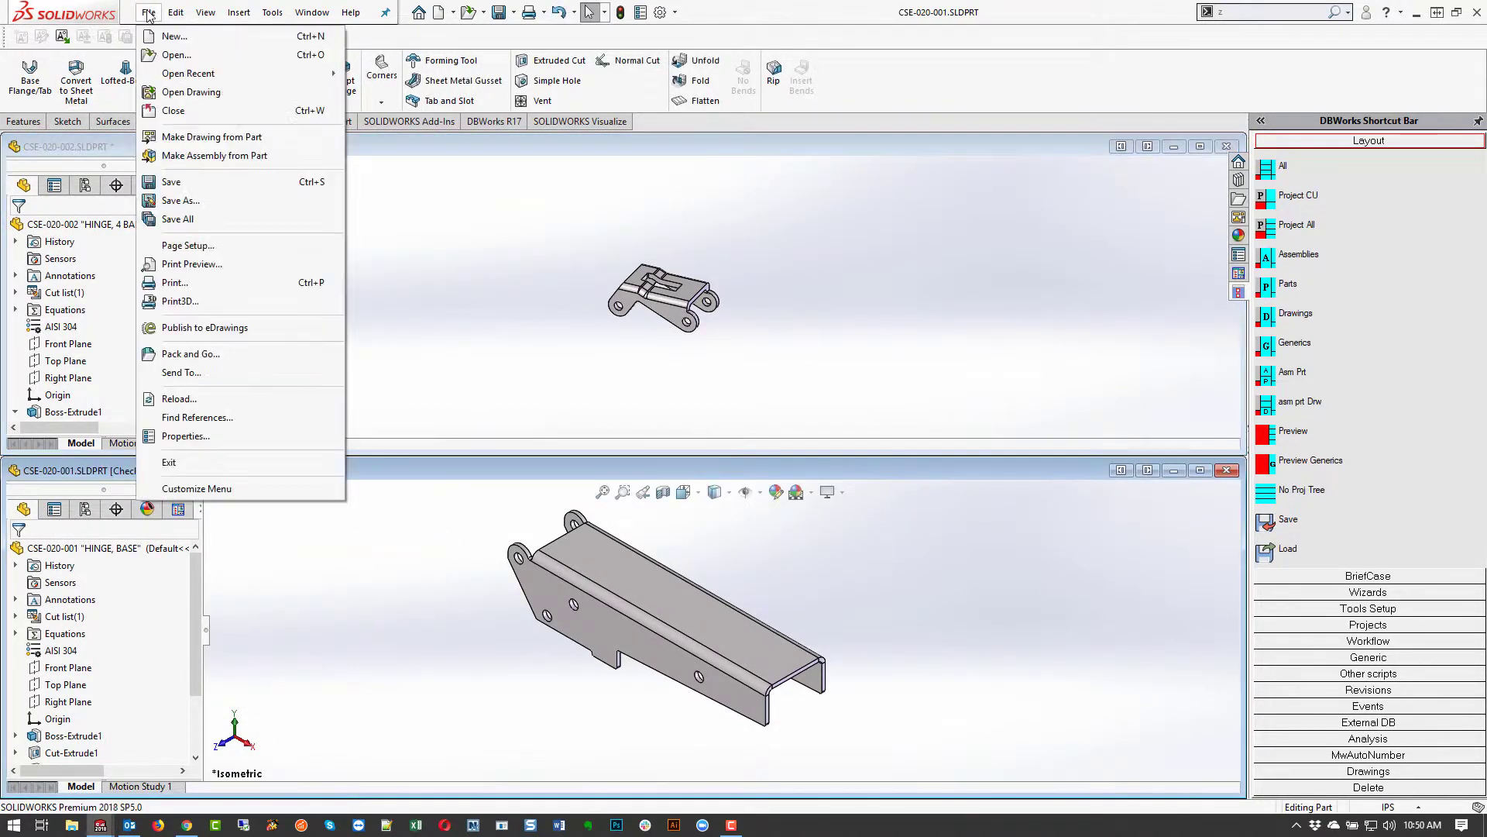
left_click(205, 158)
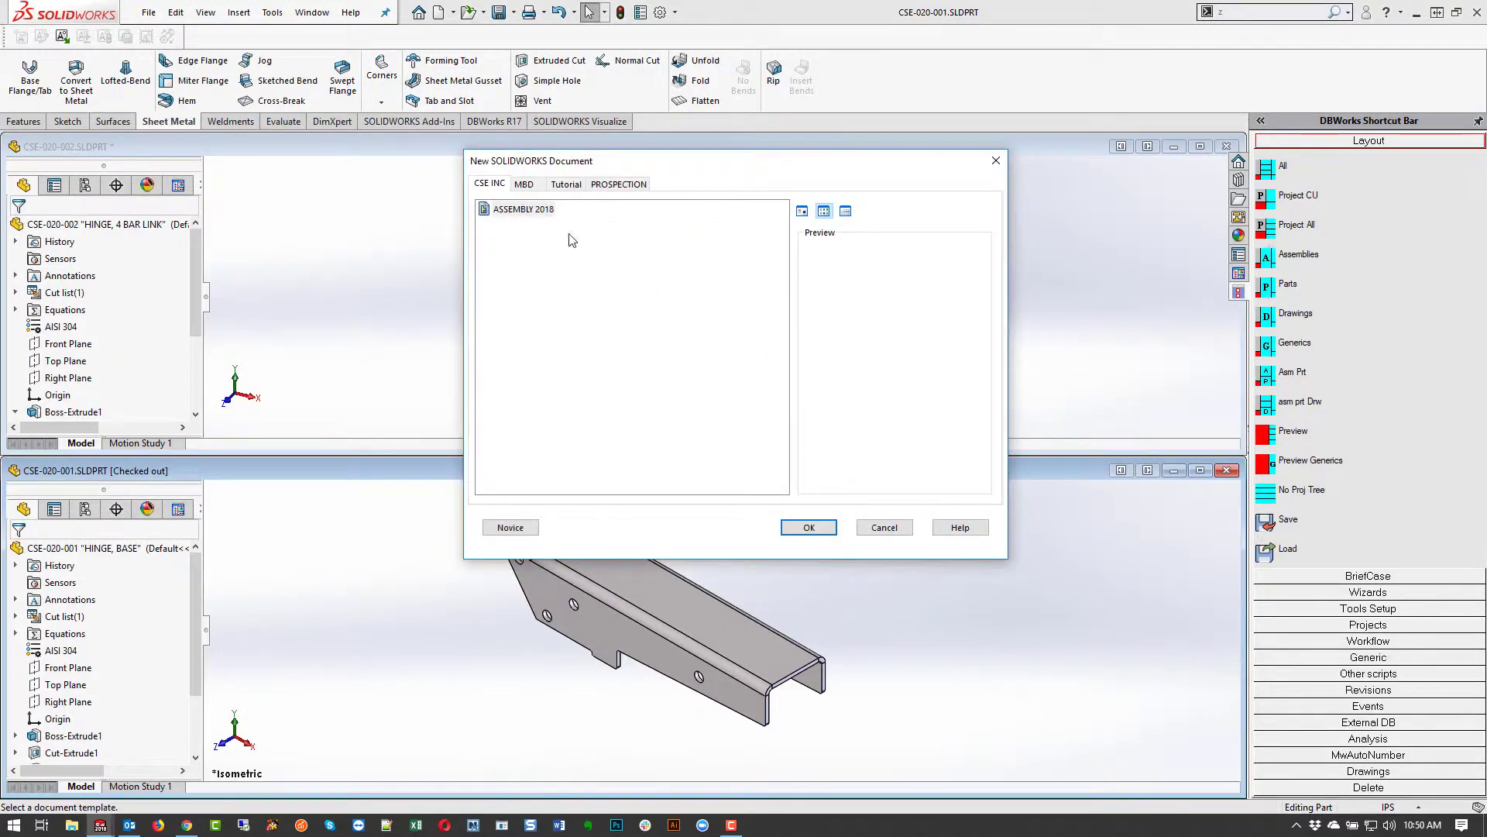
double_click(529, 210)
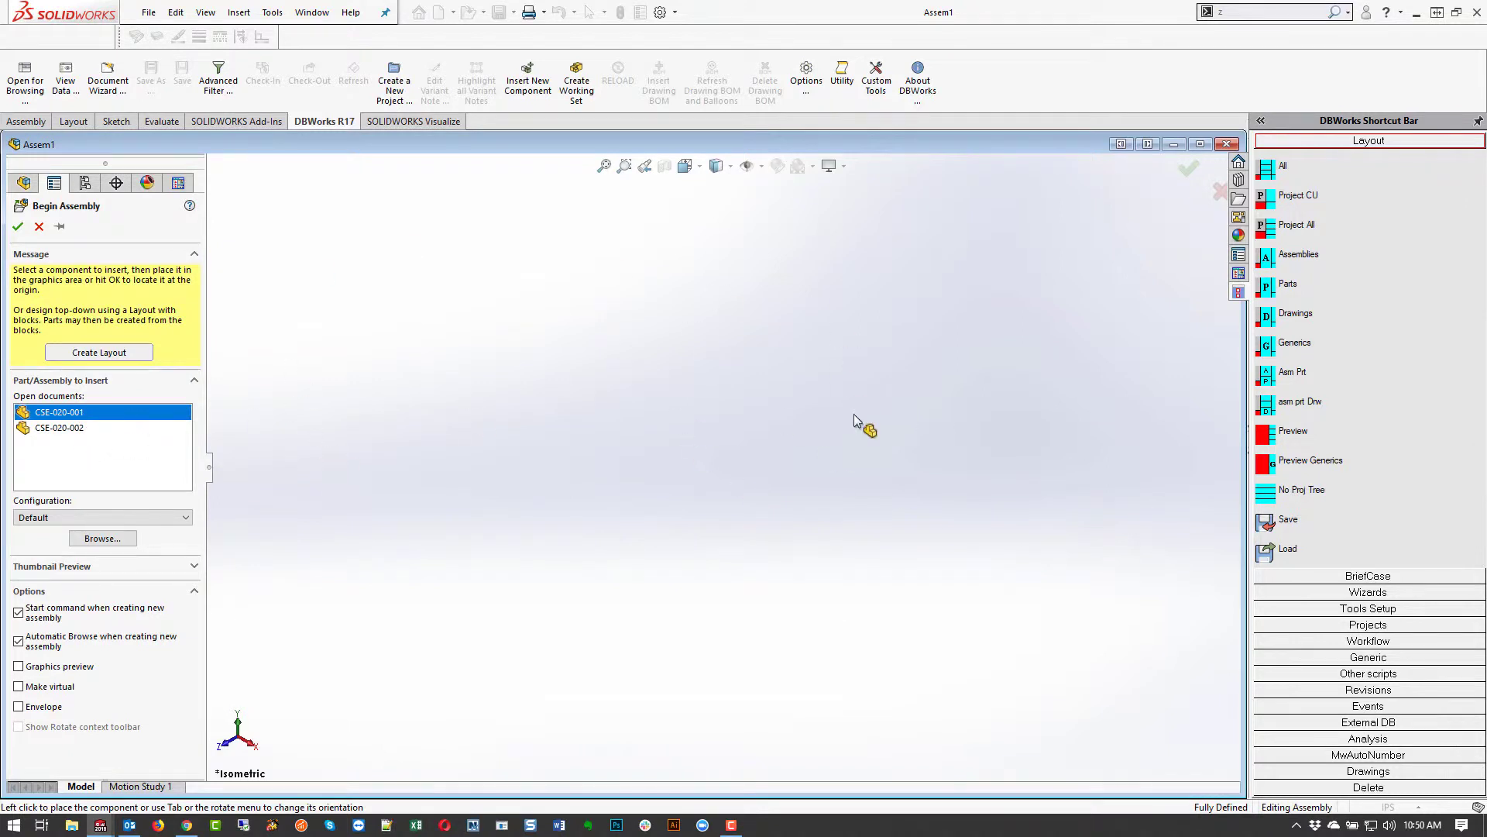
- Insert the hinge base CSE-020-001 as the fixed first component at the assembly origin
left_click(19, 227)
left_click(74, 428)
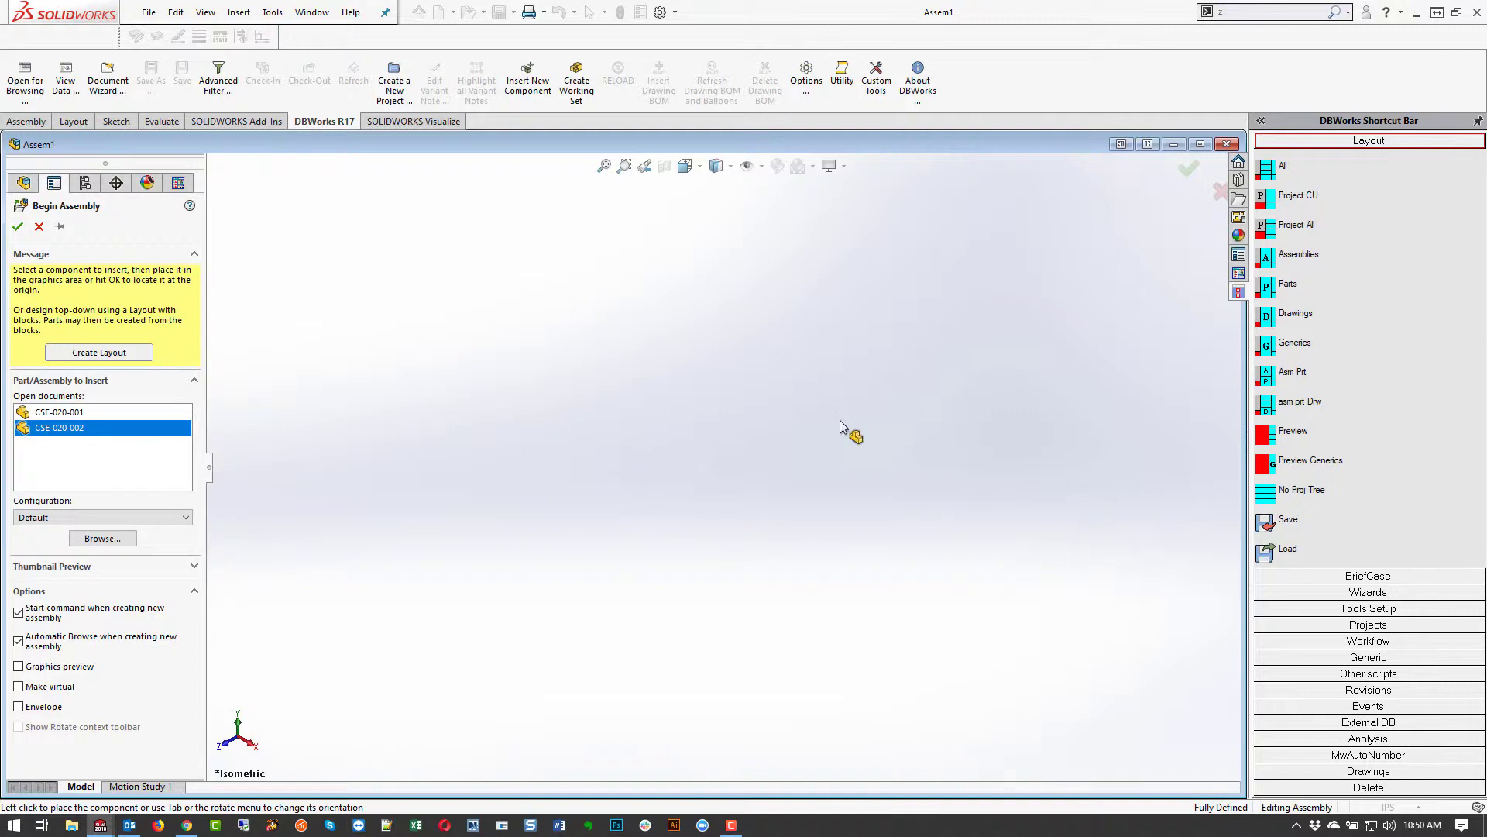
left_click(73, 415)
left_click(560, 387)
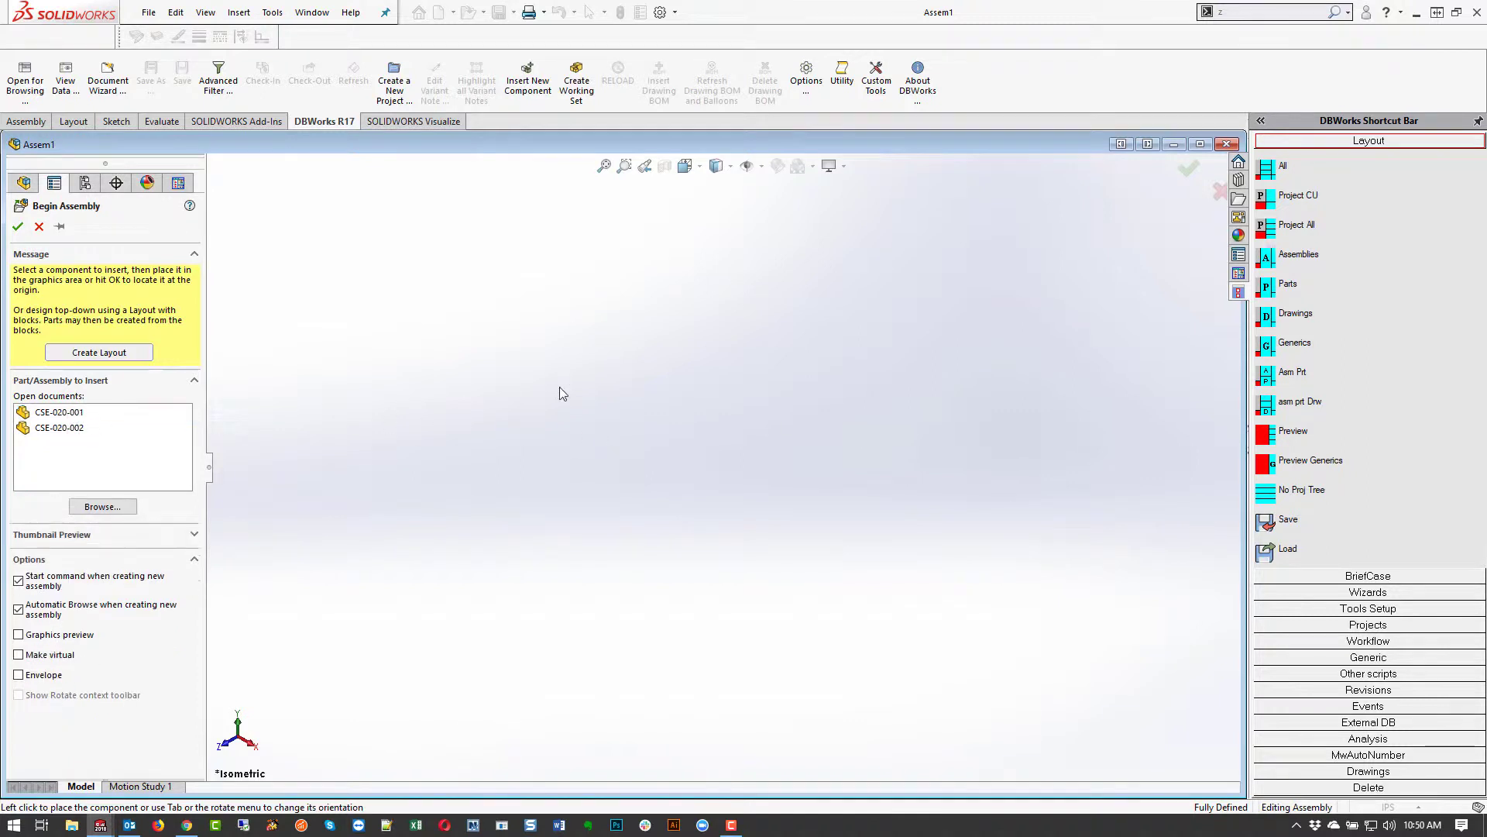
left_click(74, 415)
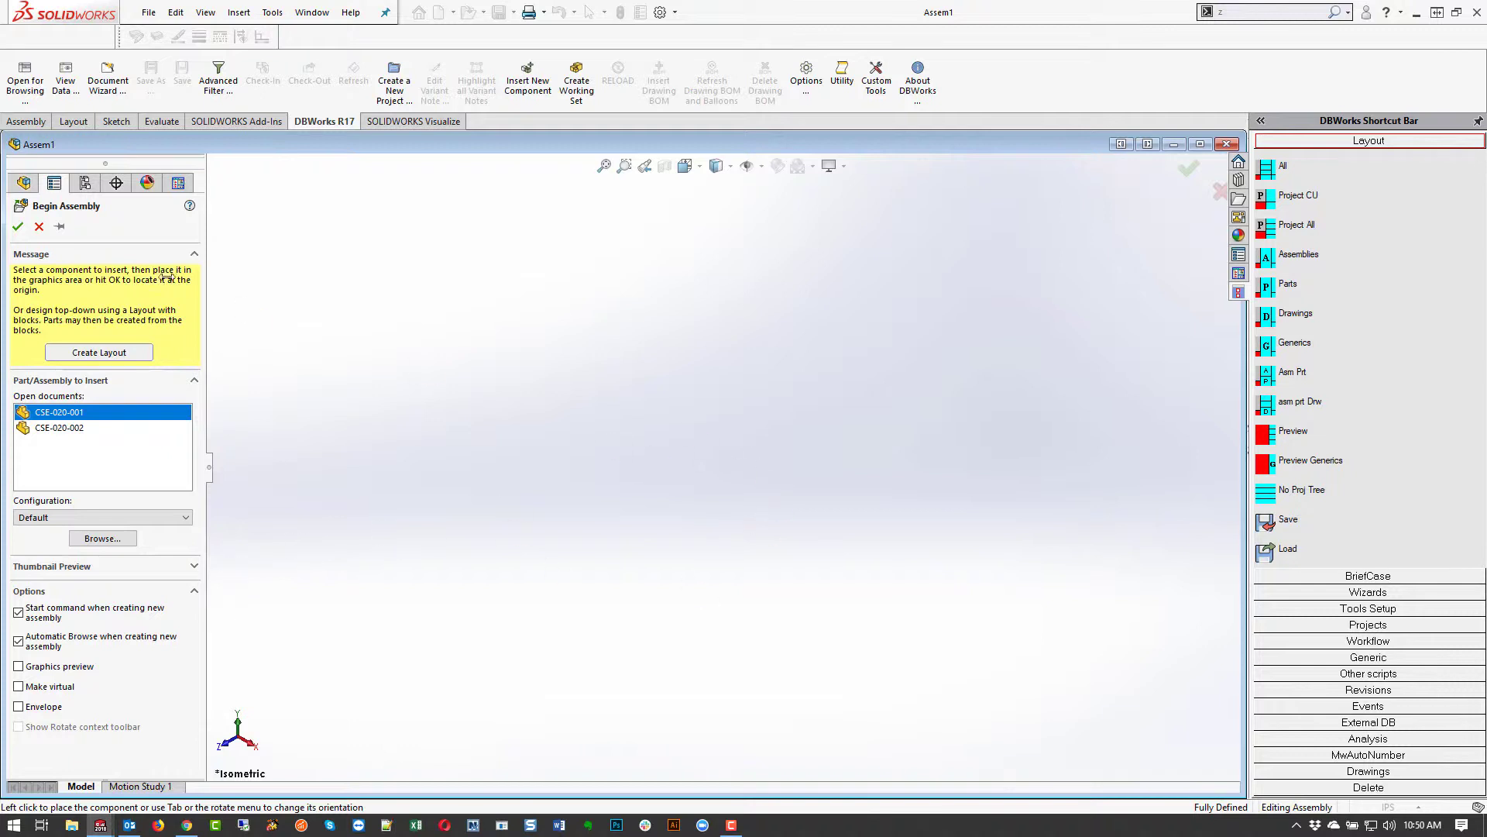
left_click(52, 426)
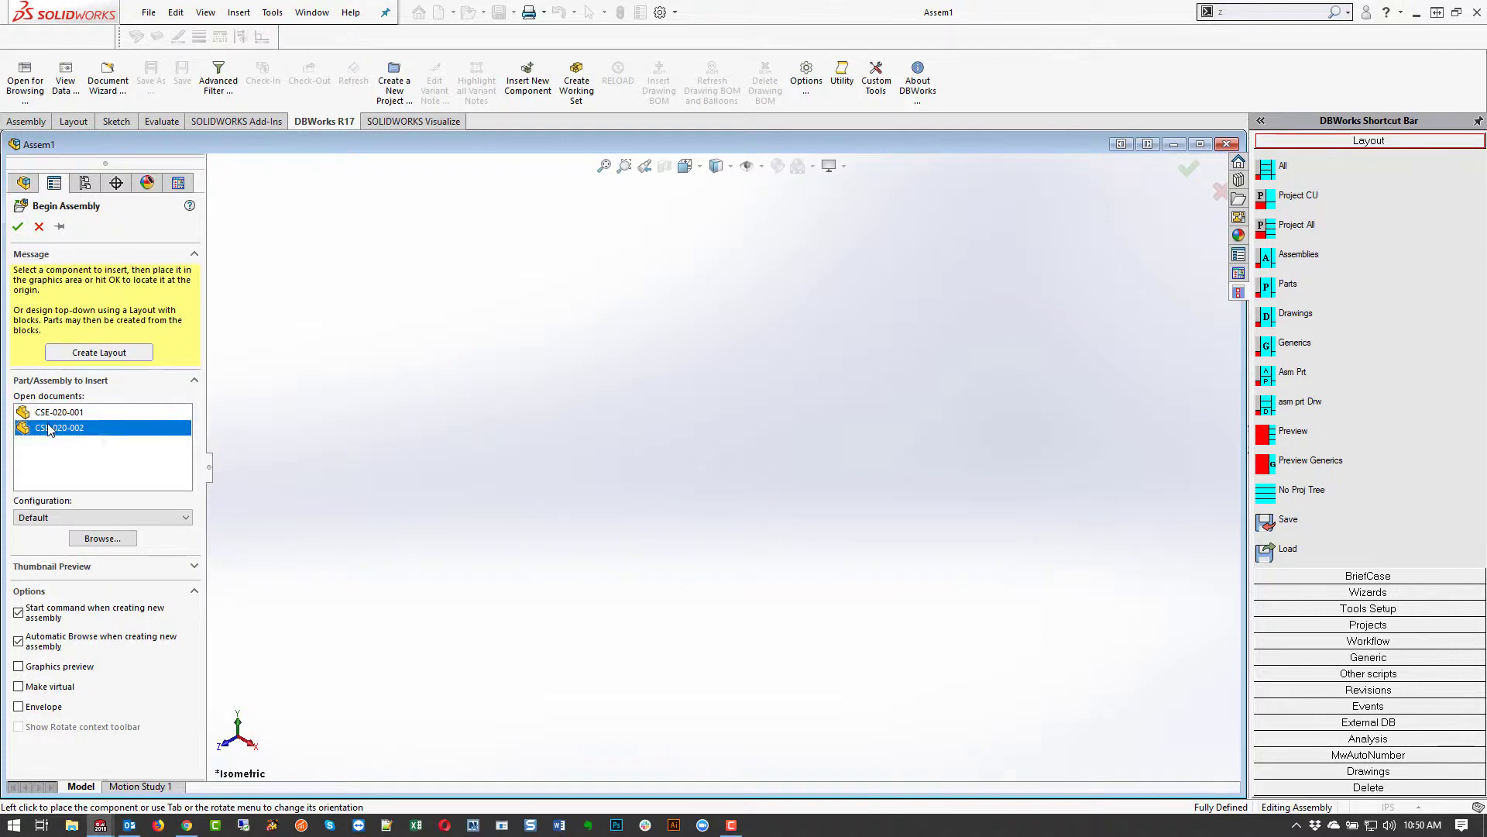
left_click(51, 416)
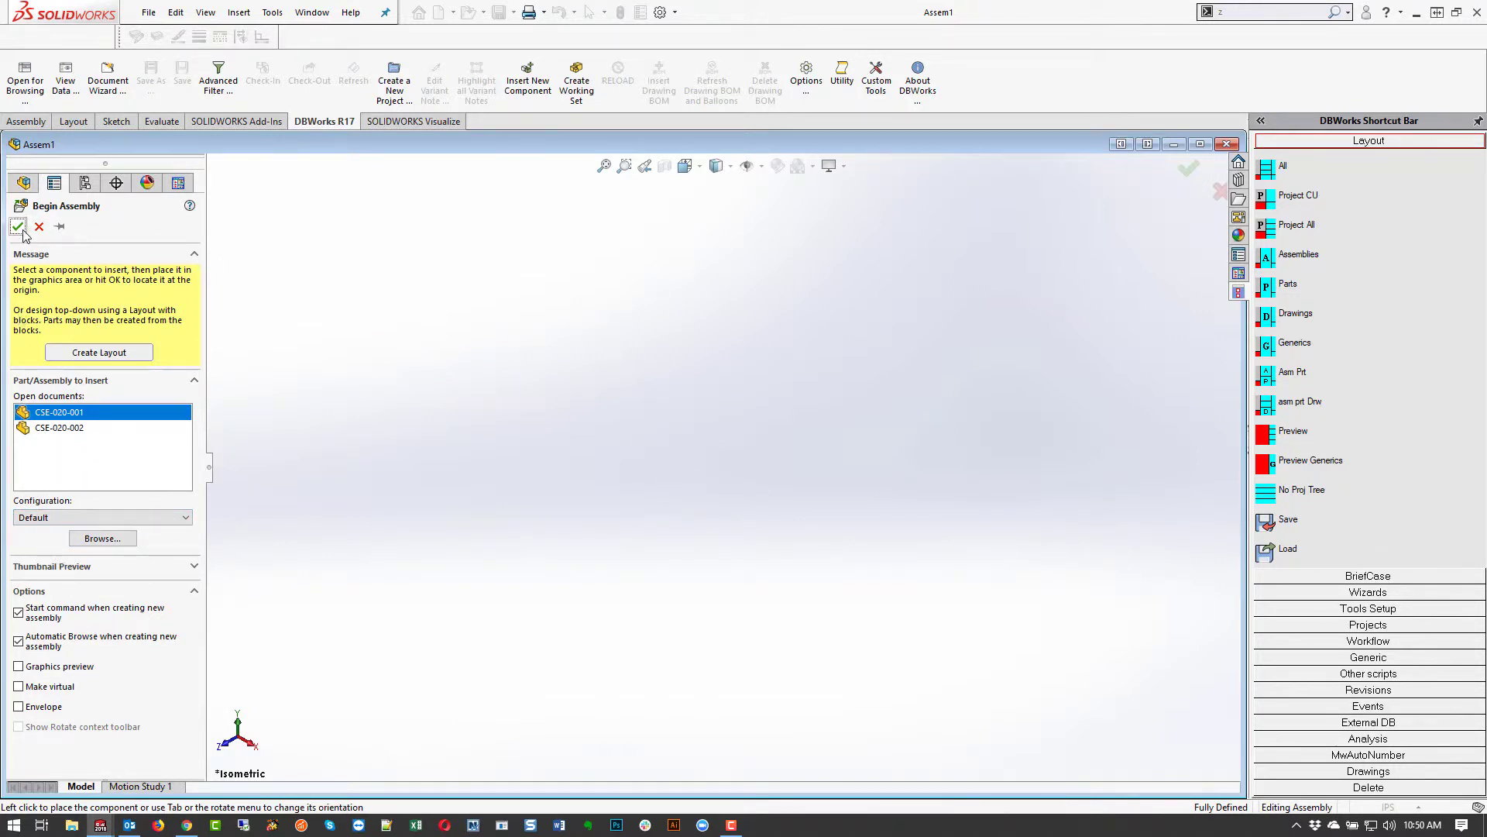
left_click(537, 417)
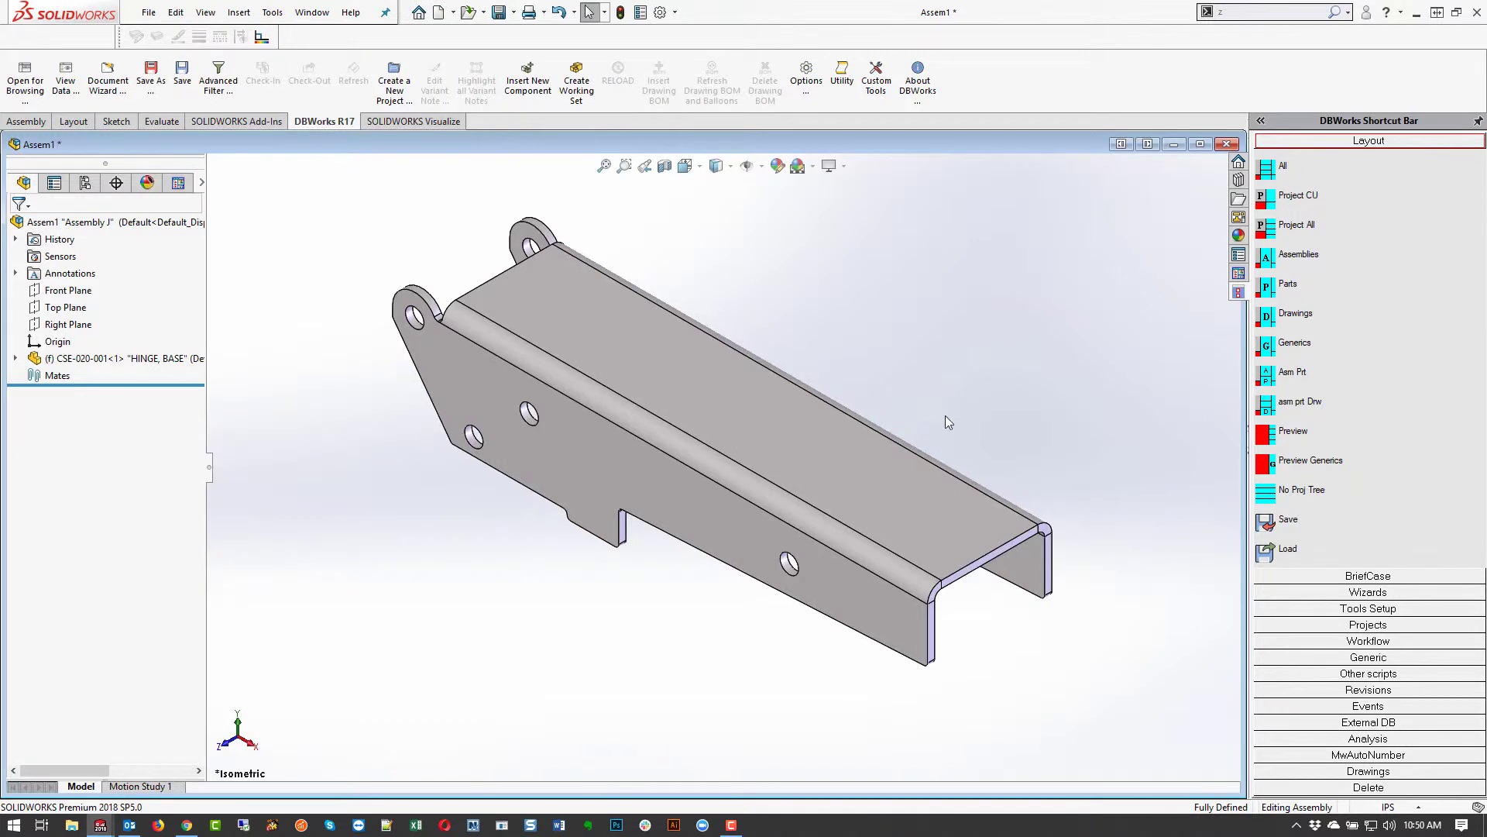
- Add the four-bar link CSE-020-002 to the assembly from its tiled part window and maximize the assembly window
scroll(942, 426, "up", 4)
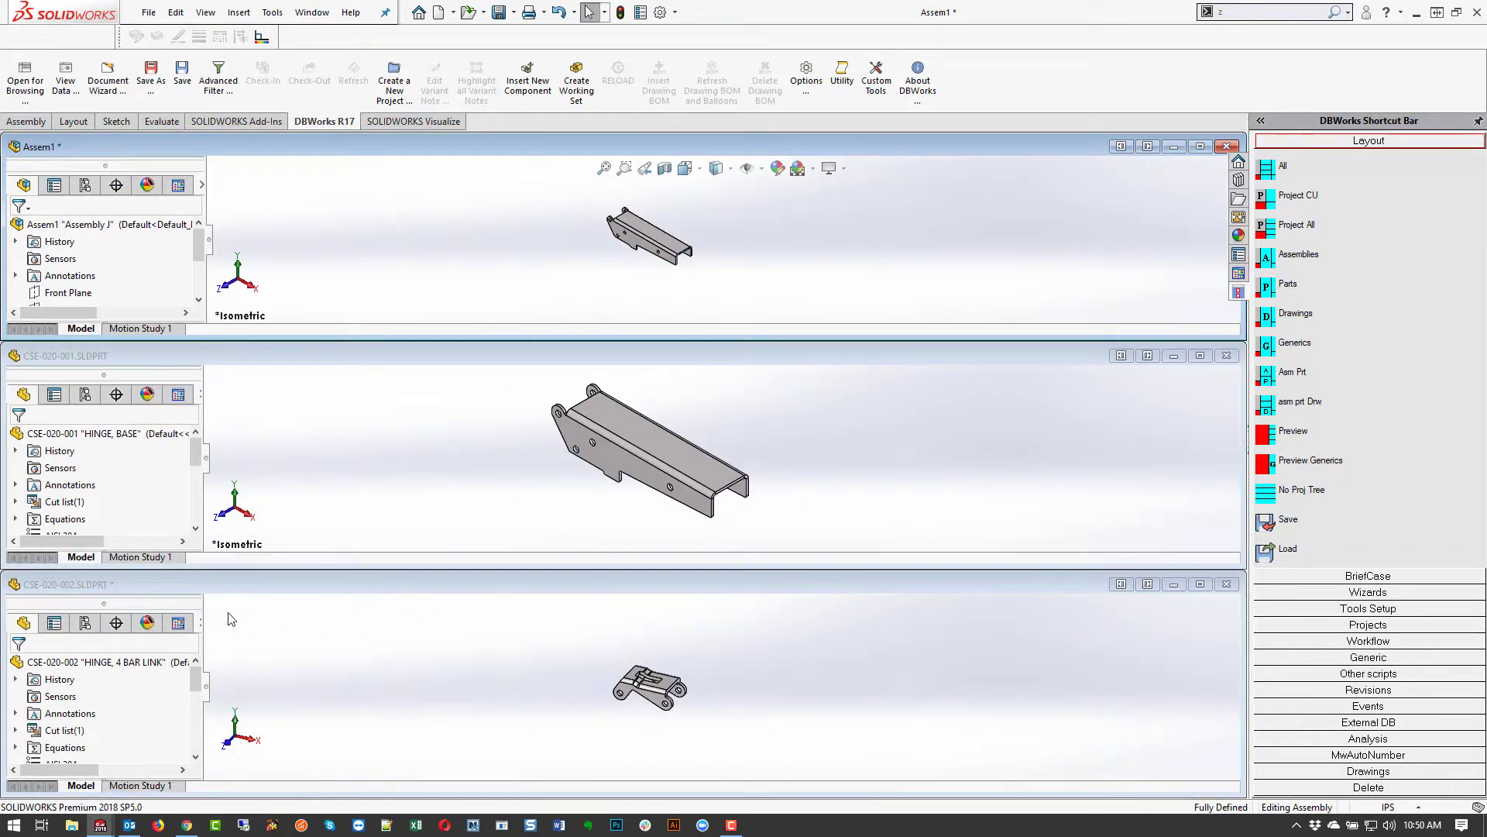
left_click_drag(101, 662, 112, 224)
scroll(596, 221, "down", 7)
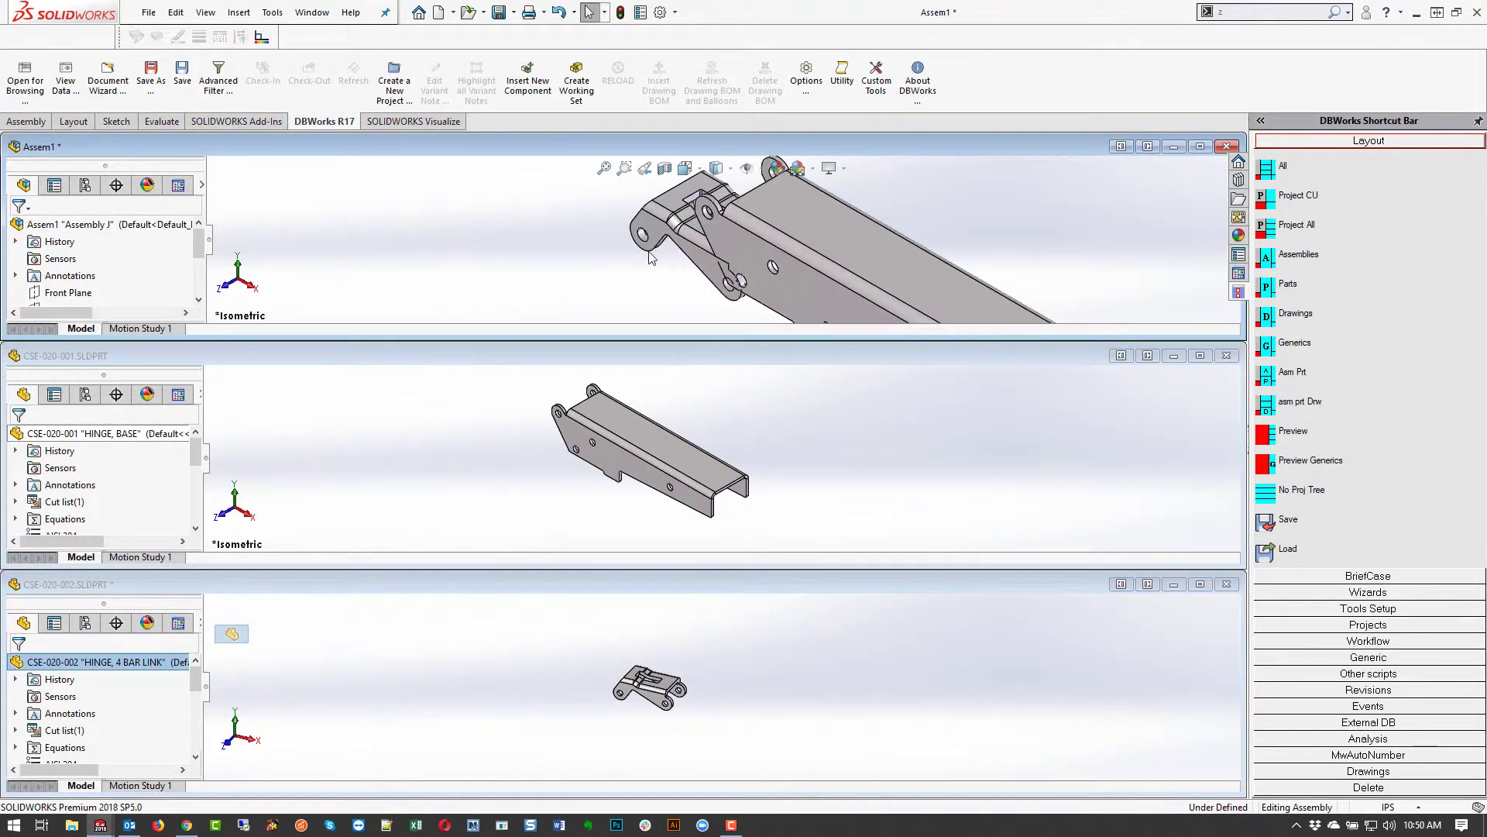
middle_click_drag(659, 249, 598, 247)
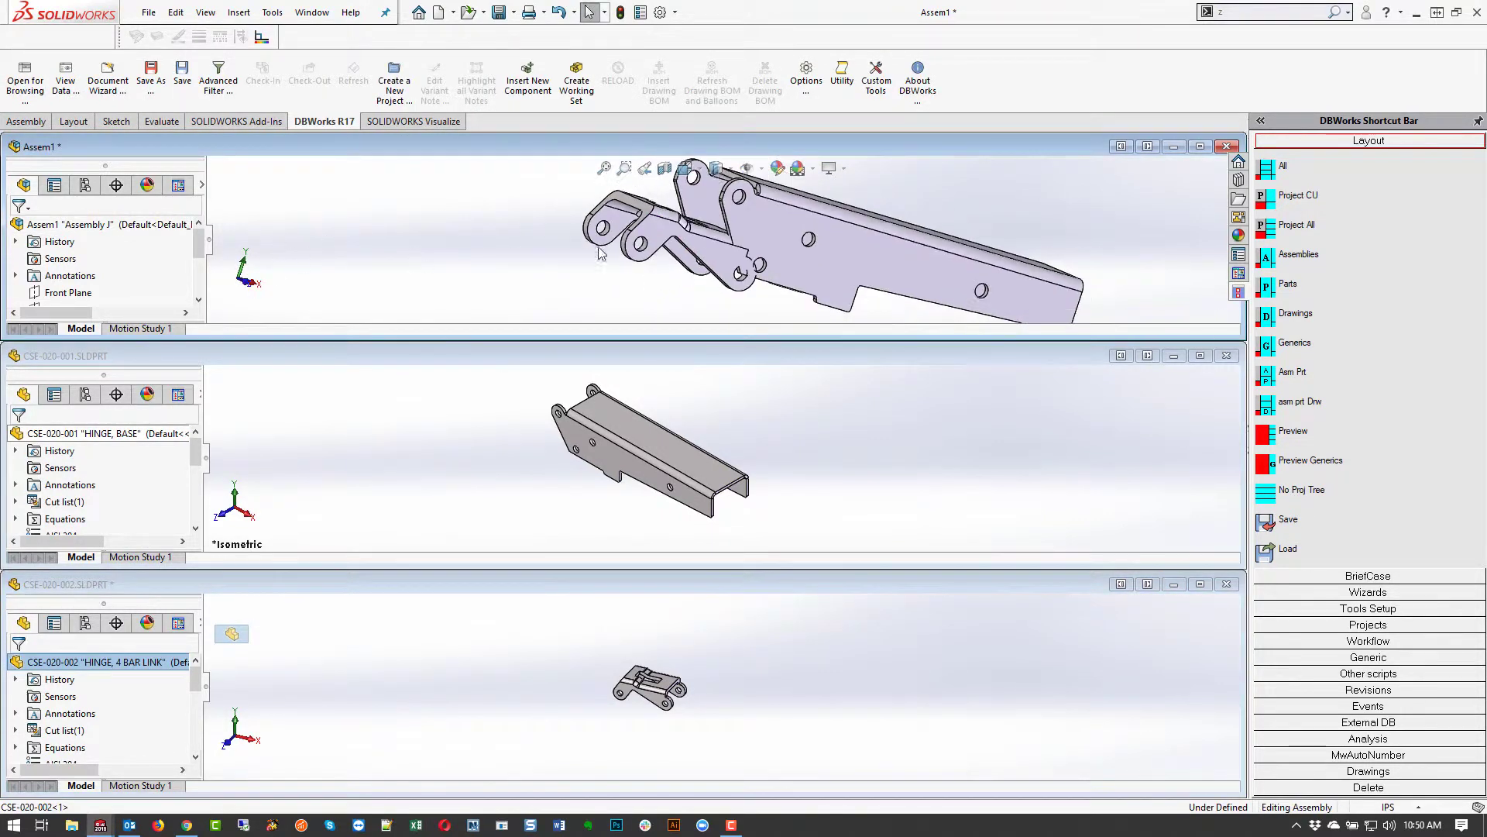
left_click(1199, 146)
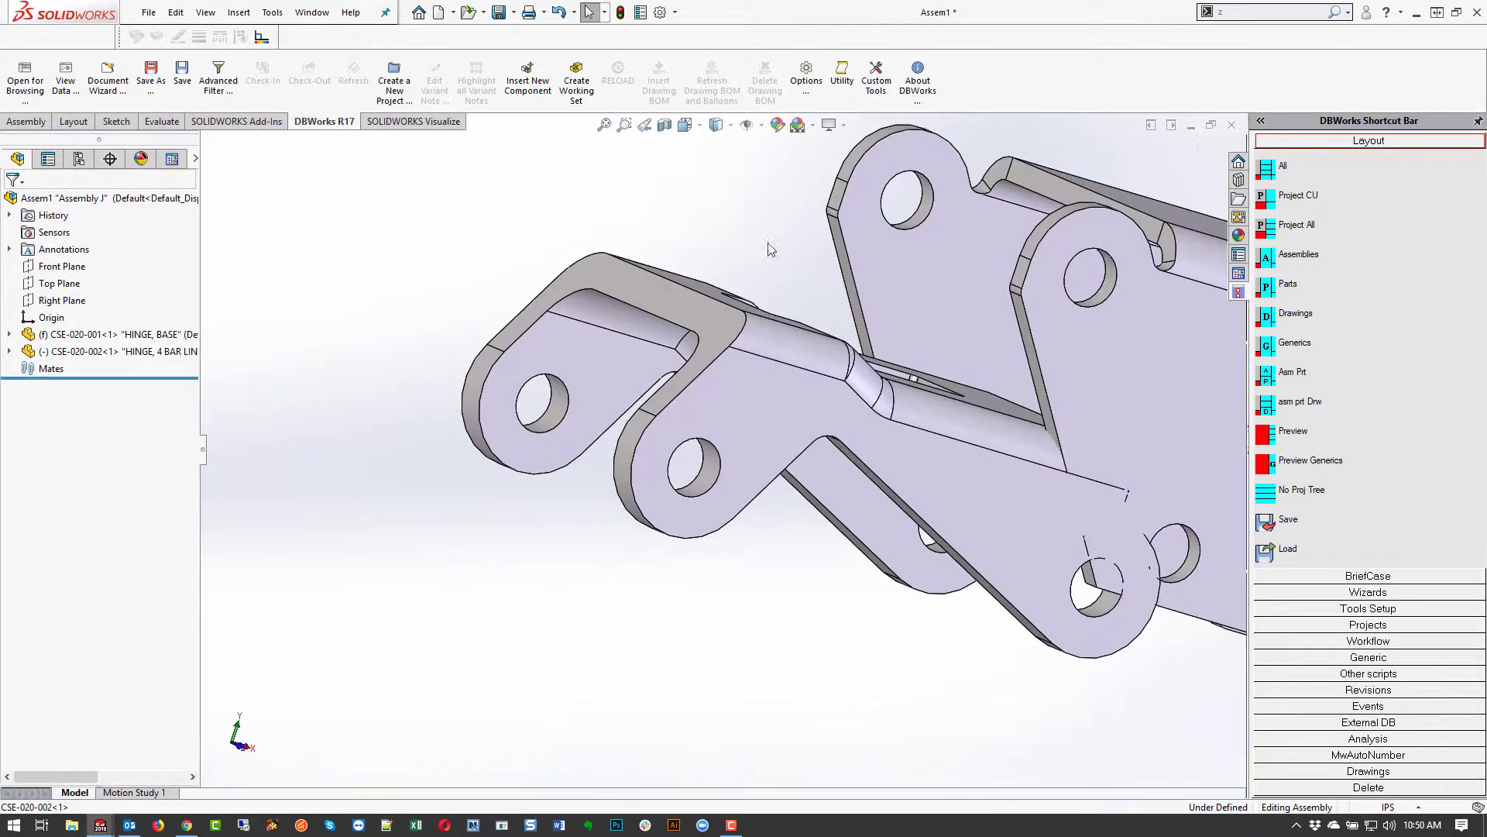
- Add a concentric mate between the four-bar link's rear pivot hole and the hinge base's upper front hole
left_click(75, 351)
scroll(868, 474, "up", 4)
scroll(891, 492, "down", 2)
left_click_drag(815, 471, 797, 401)
left_click(781, 395)
scroll(804, 350, "down", 1)
middle_click_drag(804, 350, 834, 367)
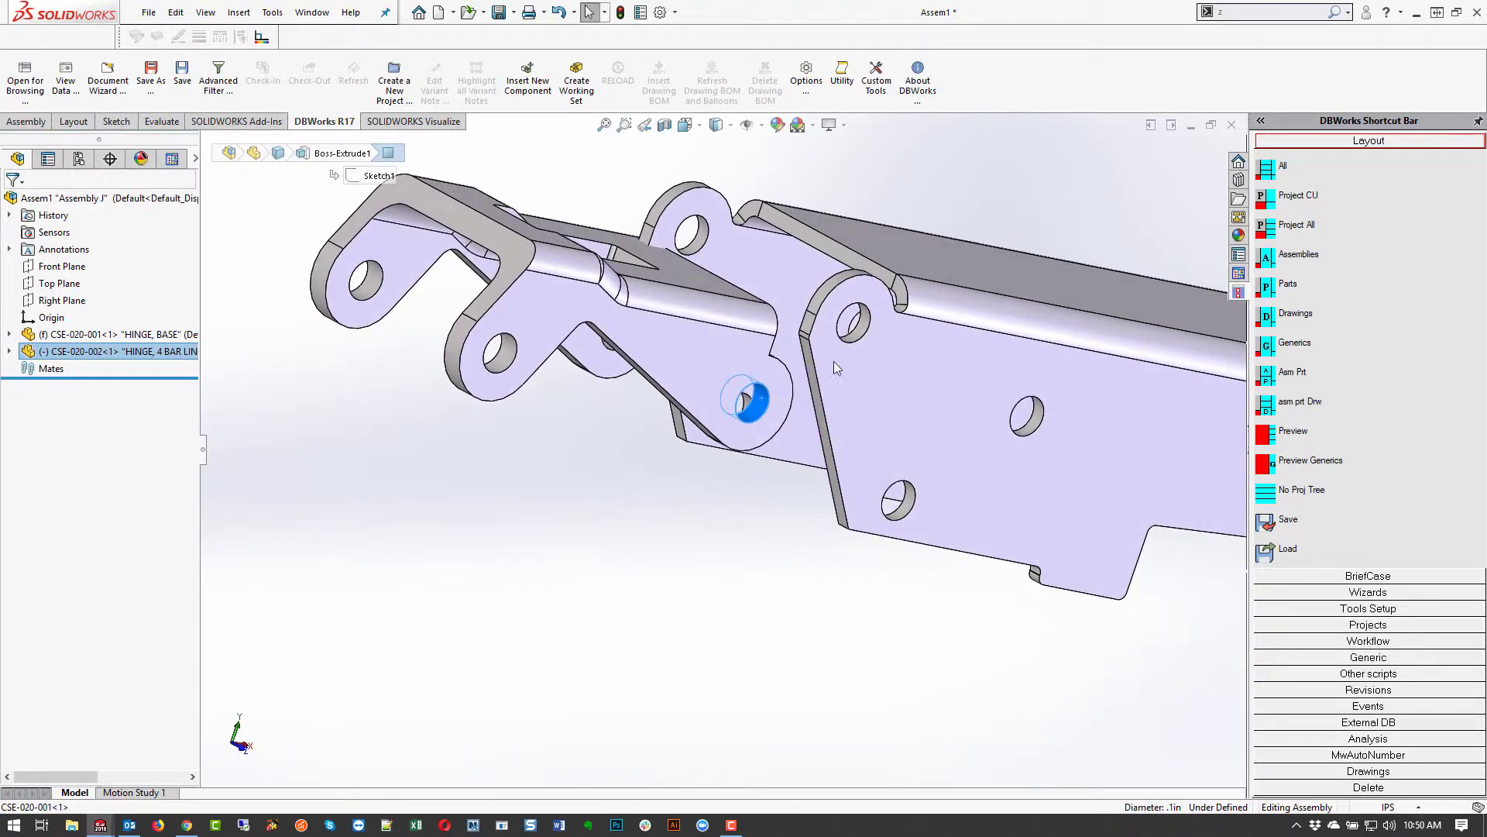
left_click(863, 325, "ctrl")
left_click(968, 310)
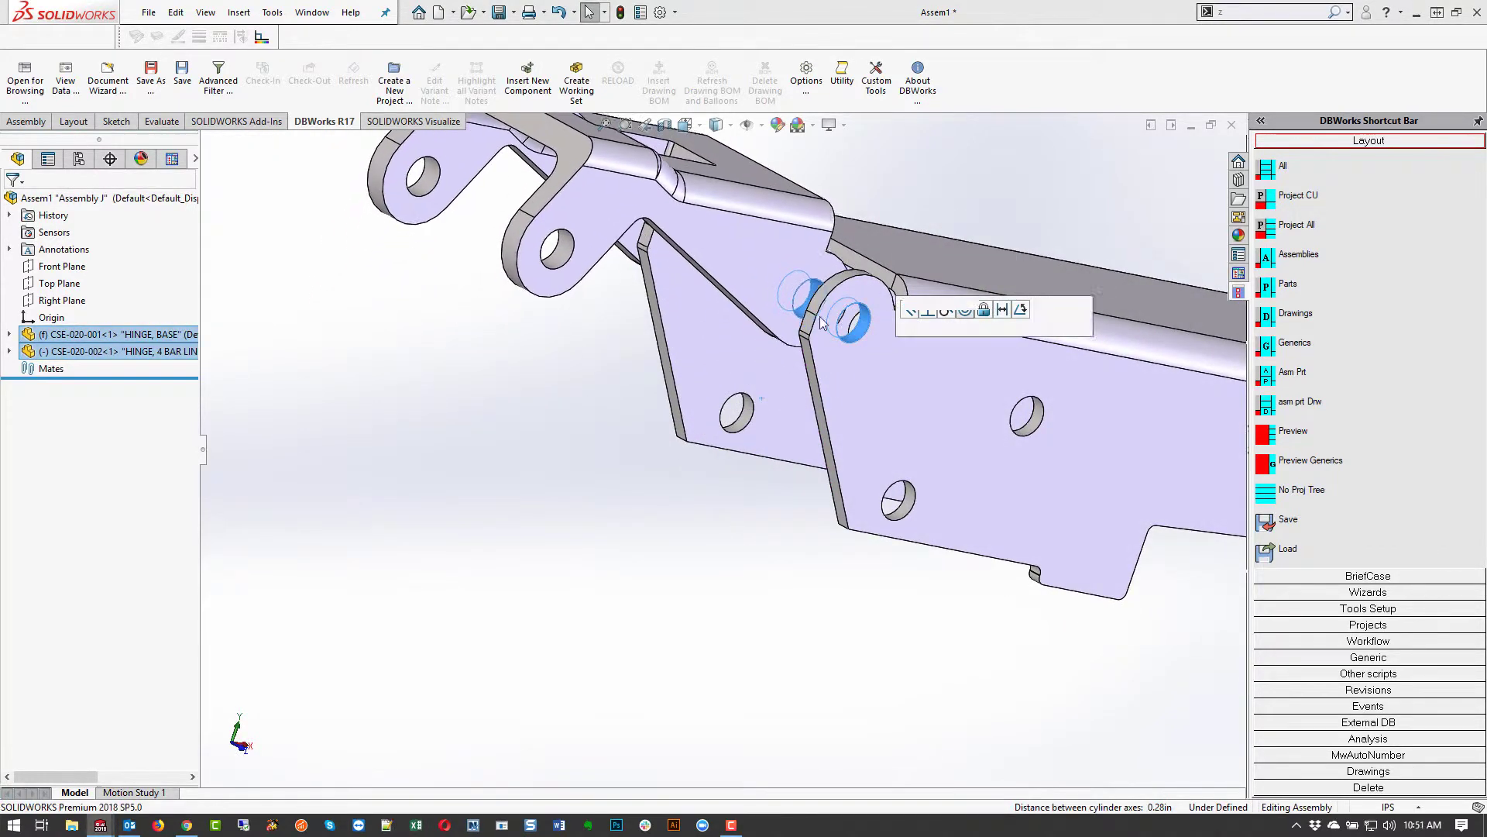
- Add a width mate from the side faces of both parts to center the four-bar link between the hinge base's flanges
middle_click_drag(780, 277, 803, 263)
left_click(787, 276)
middle_click_drag(691, 327, 736, 336)
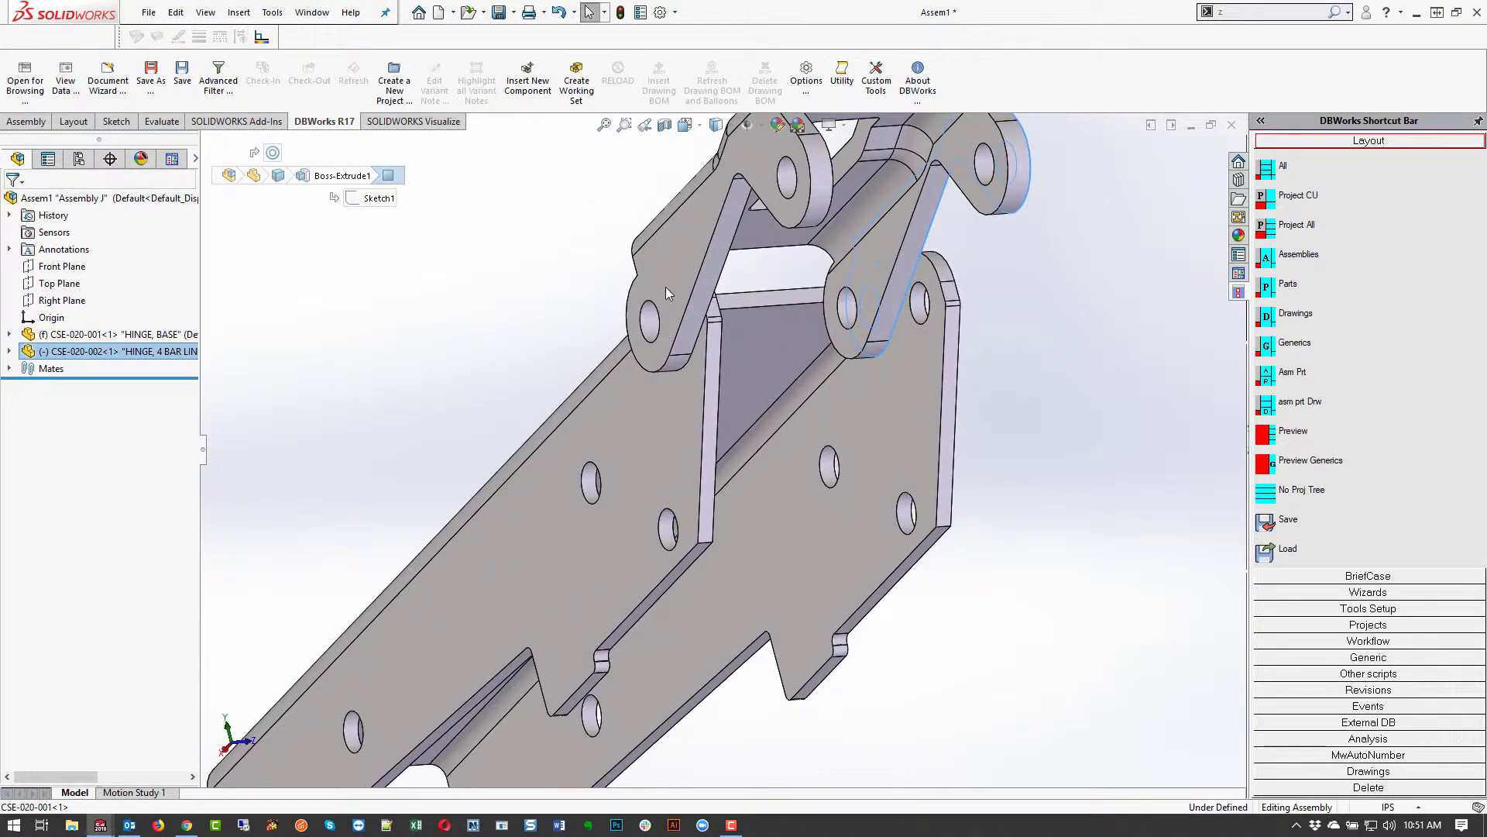
middle_click_drag(760, 407, 792, 442)
left_click(415, 420, "ctrl")
key("ctrl")
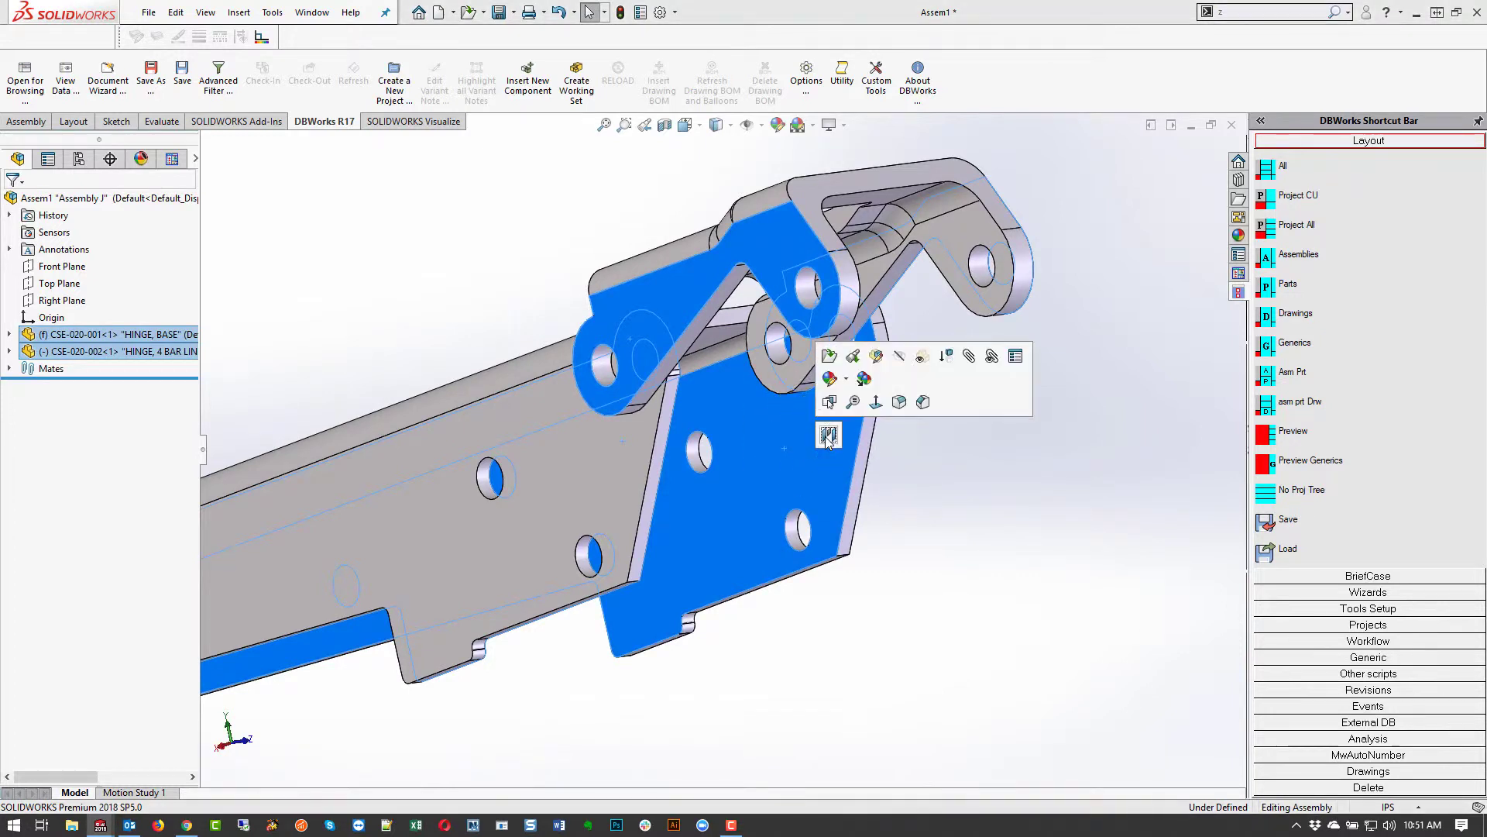
left_click(827, 436)
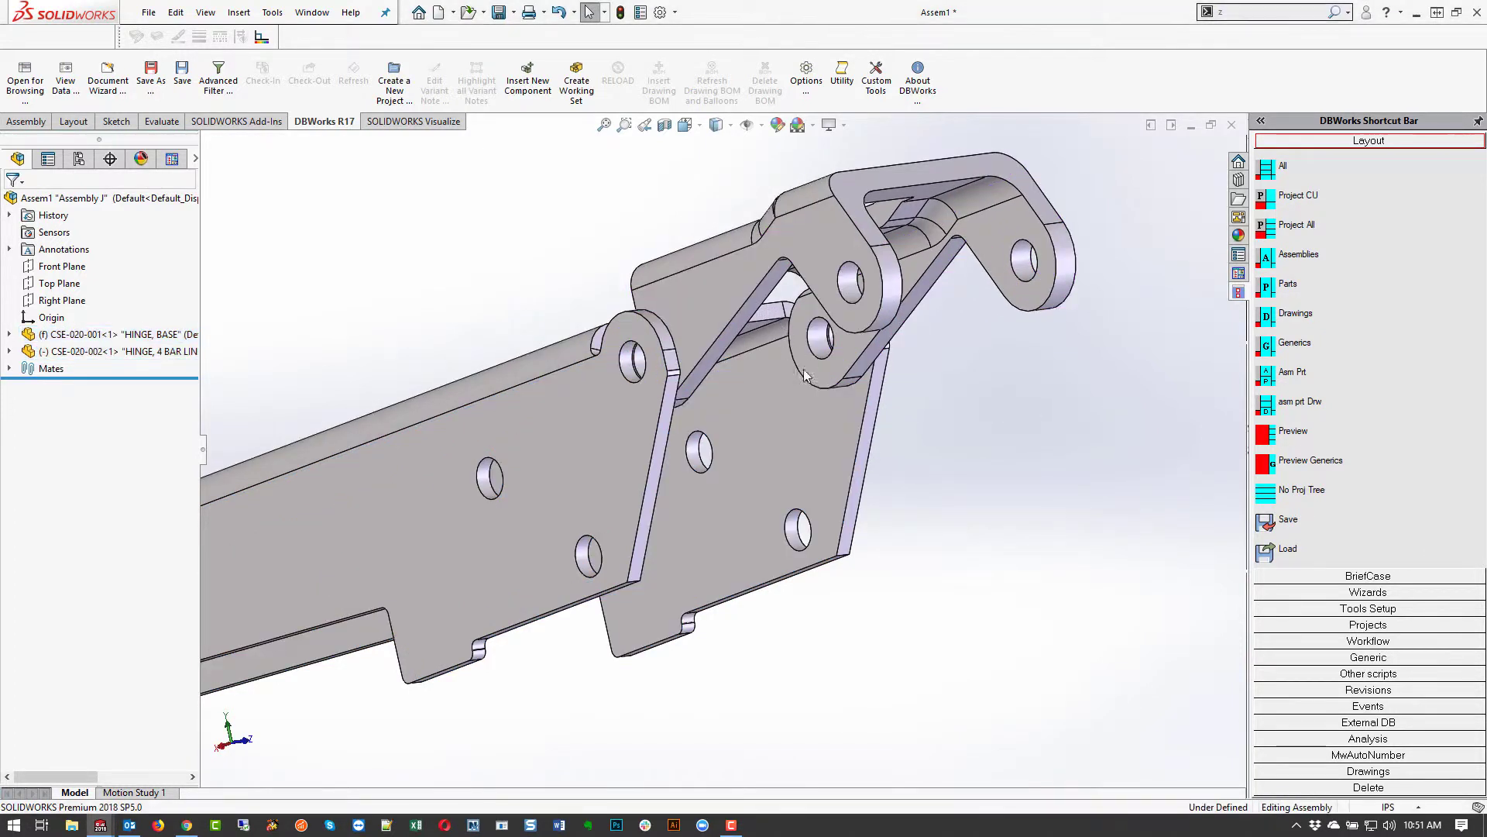
- Examine the mated assembly in isometric view and swing the four-bar link about its pivot on the hinge base
middle_click_drag(807, 377, 662, 548)
left_click(25, 122)
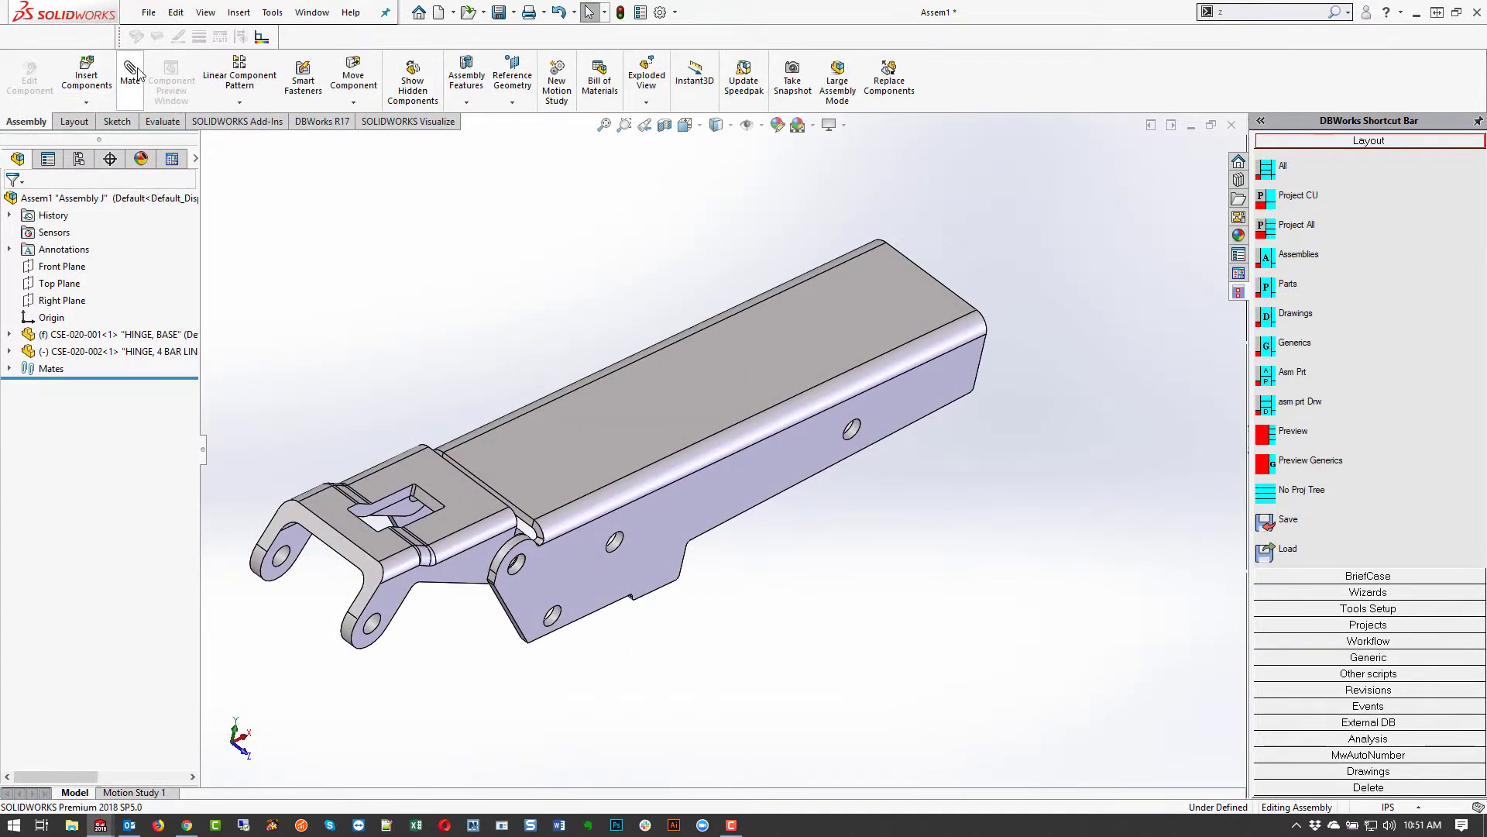
key("ctrl+7")
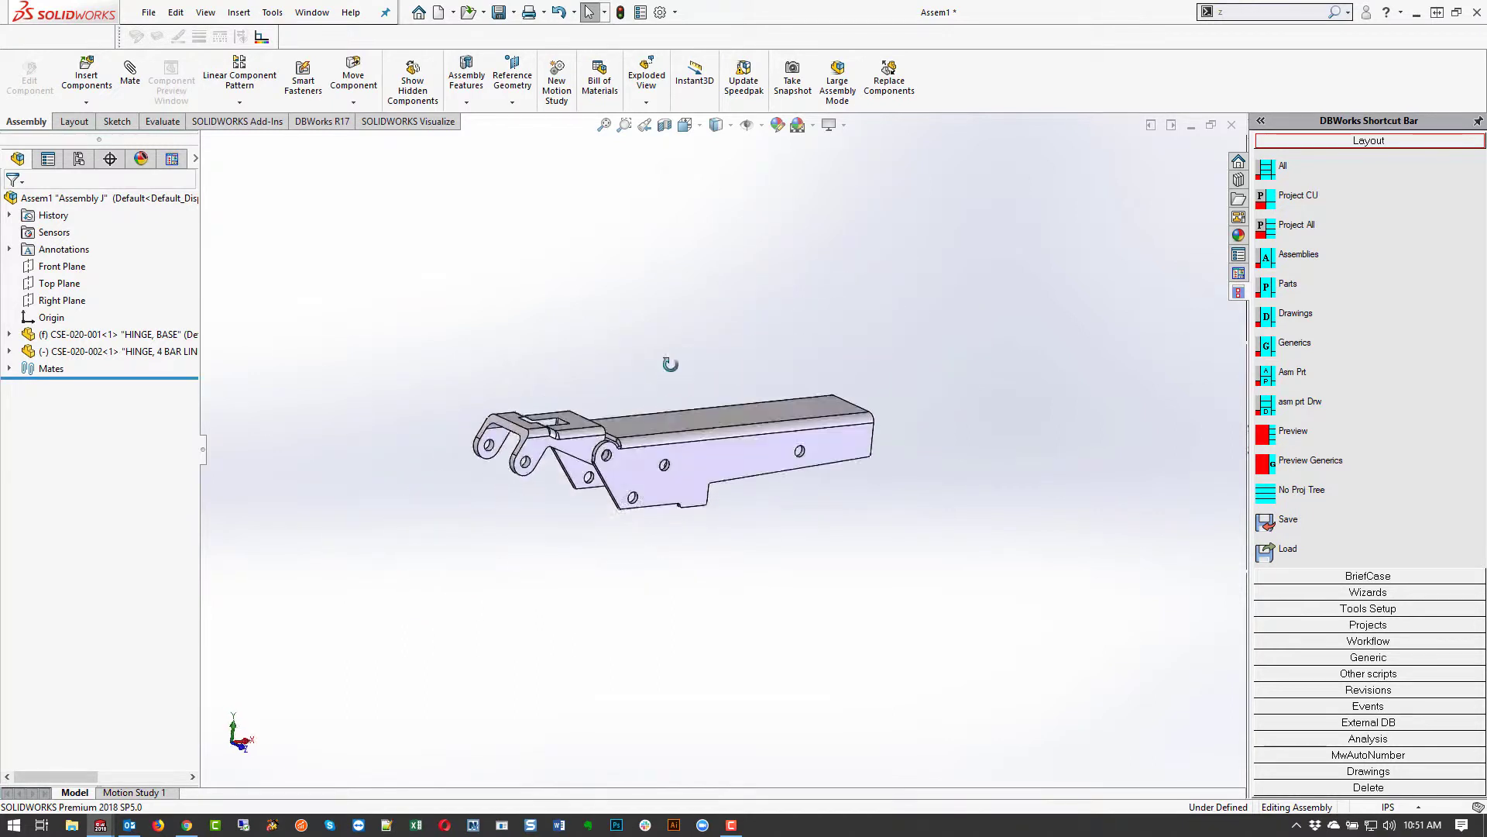
left_click_drag(517, 302, 464, 342)
middle_click_drag(463, 342, 631, 337)
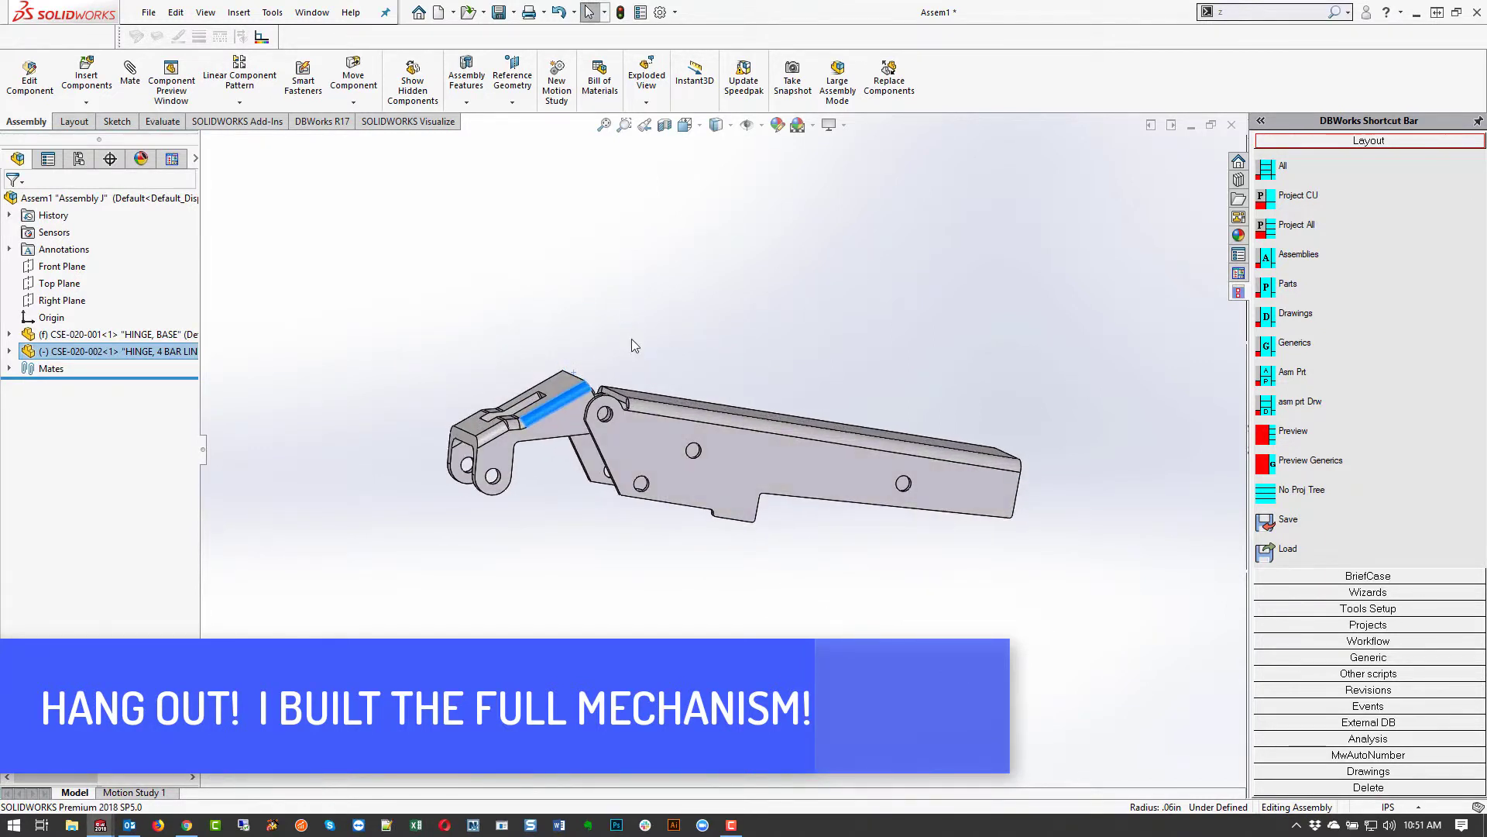
left_click(622, 292)
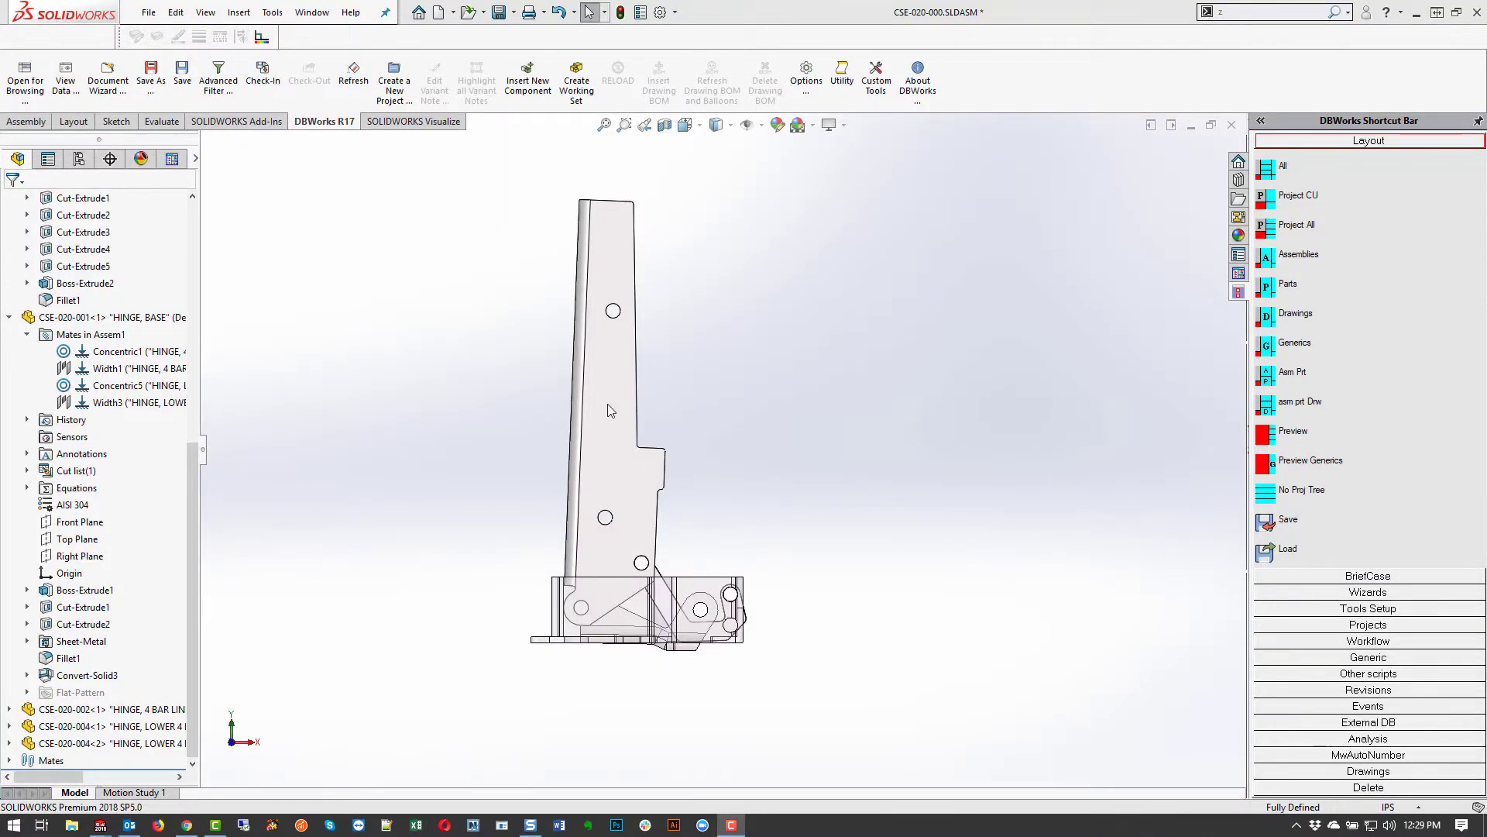
- Swing the hinge base of the full mechanism CSE-020-000 between its upright and lowered positions to check the linkage's motion
left_click_drag(607, 403, 499, 470)
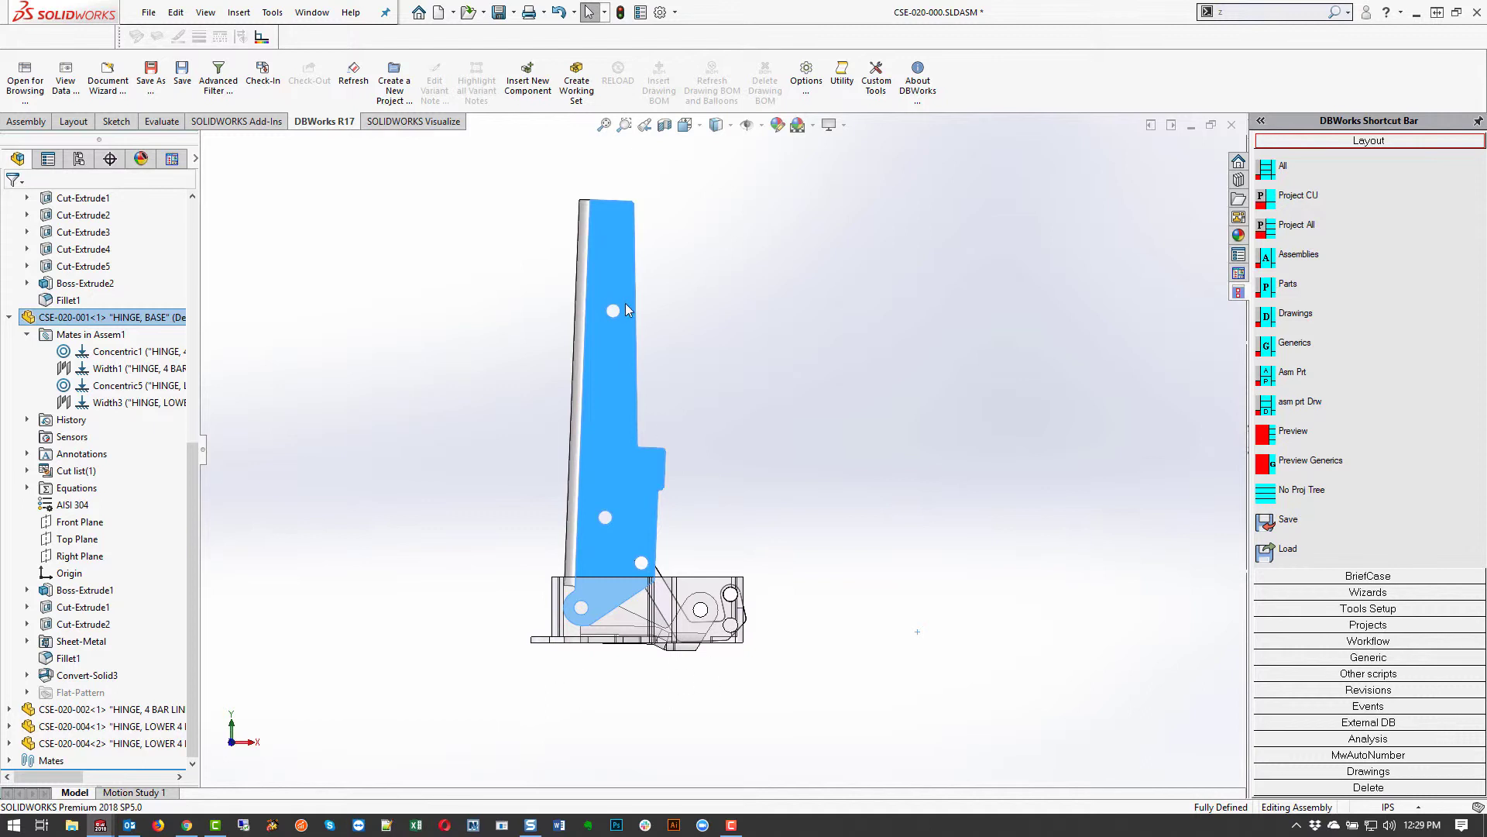
left_click(617, 365)
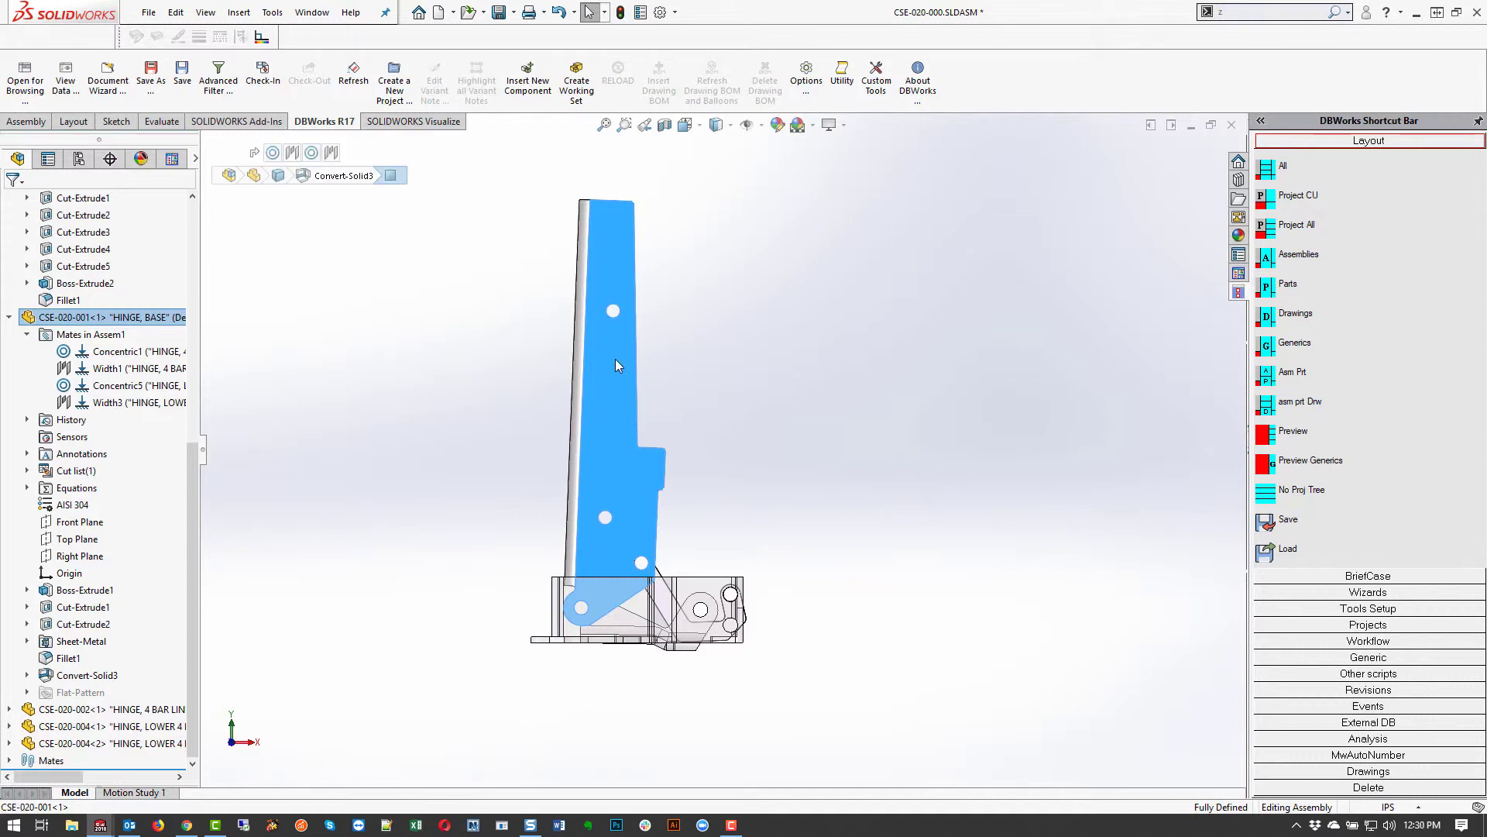
left_click_drag(616, 361, 823, 627)
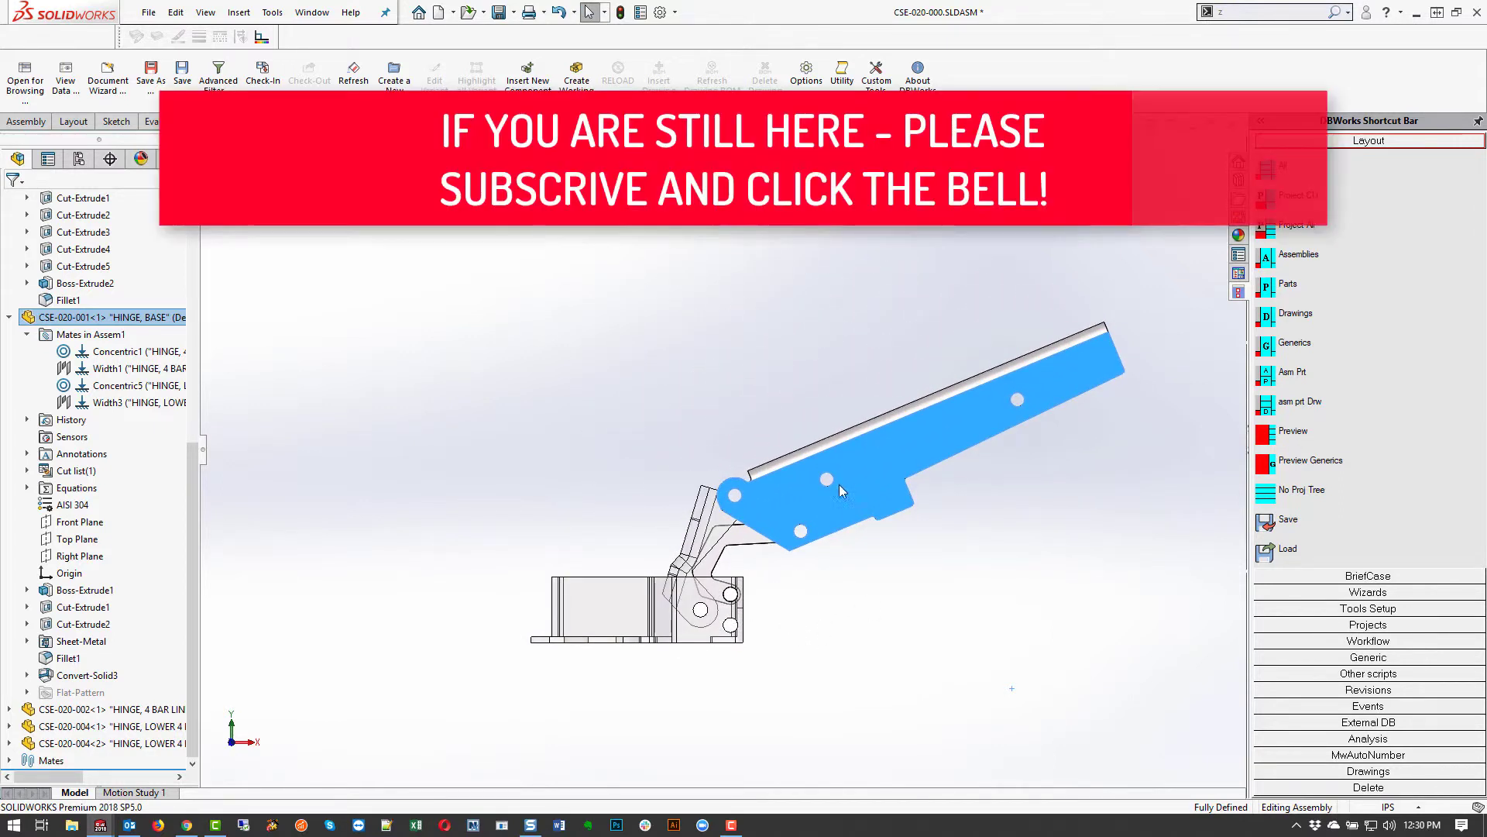
left_click_drag(843, 479, 1021, 682)
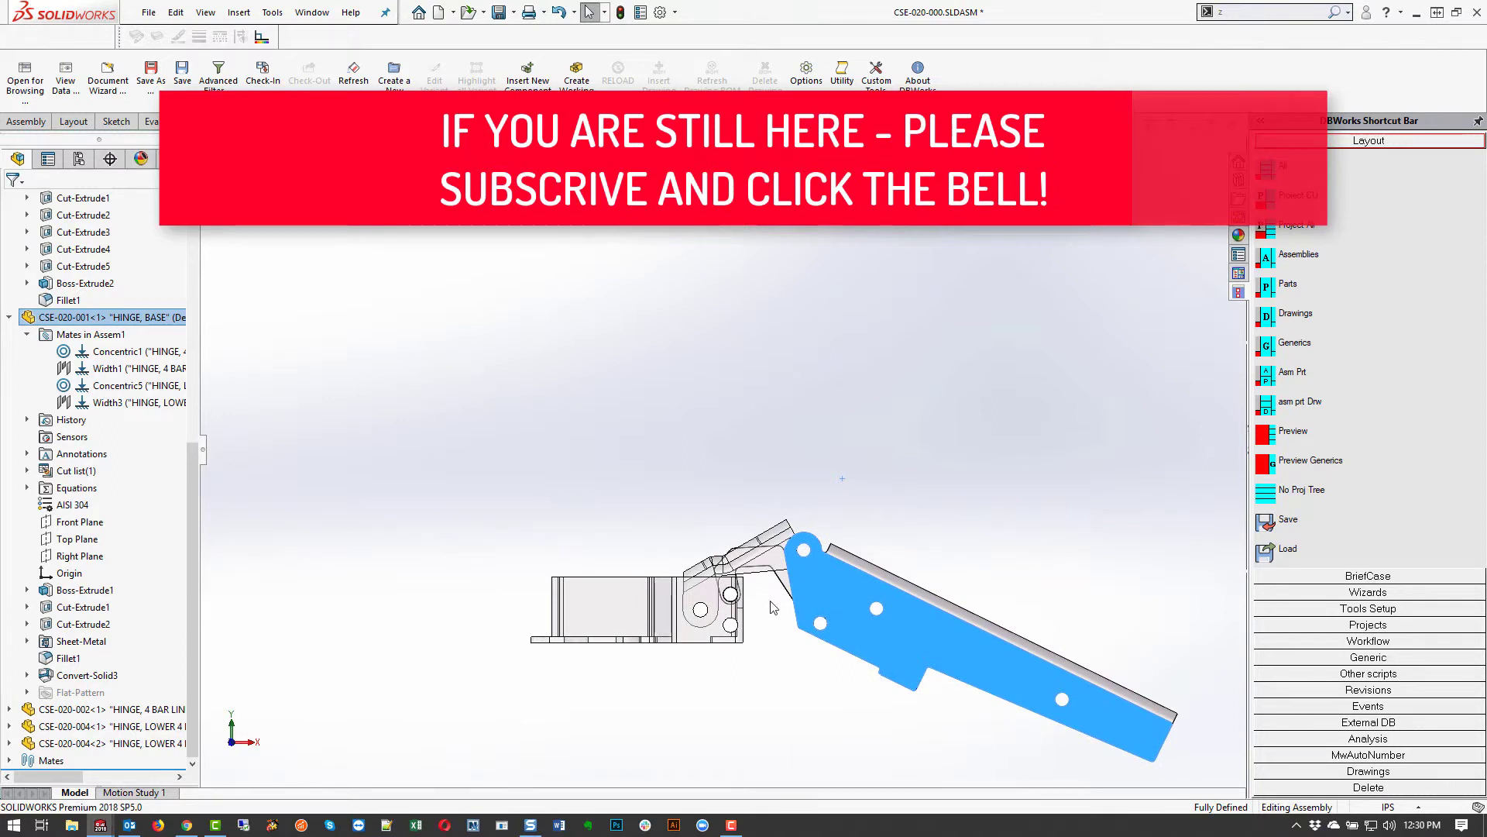
left_click_drag(914, 616, 874, 551)
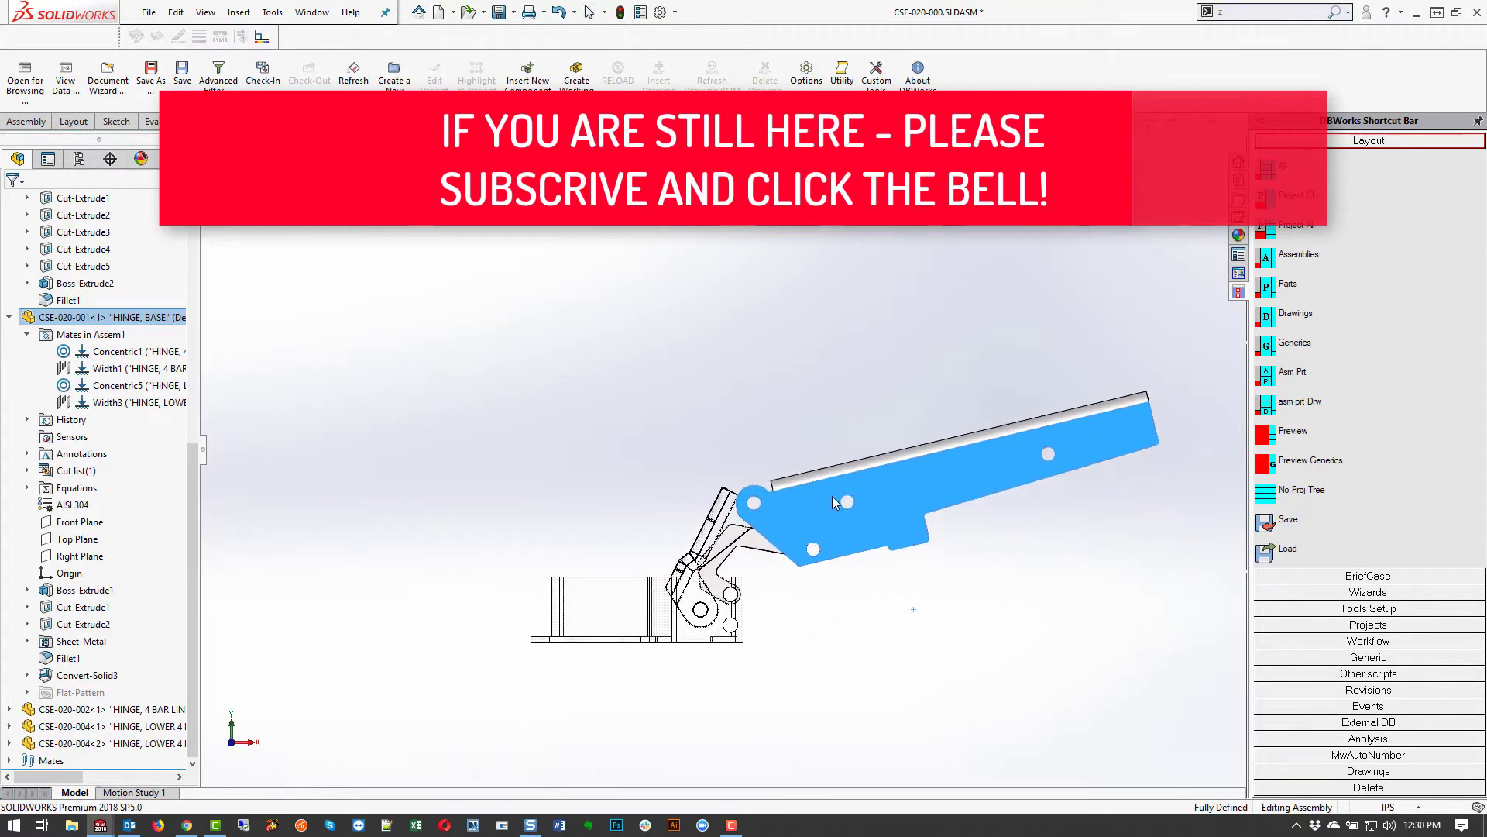
mouse_move(830, 492)
left_mouse_down()
mouse_move(774, 440)
mouse_move(663, 419)
mouse_move(598, 457)
mouse_move(540, 603)
left_mouse_up()
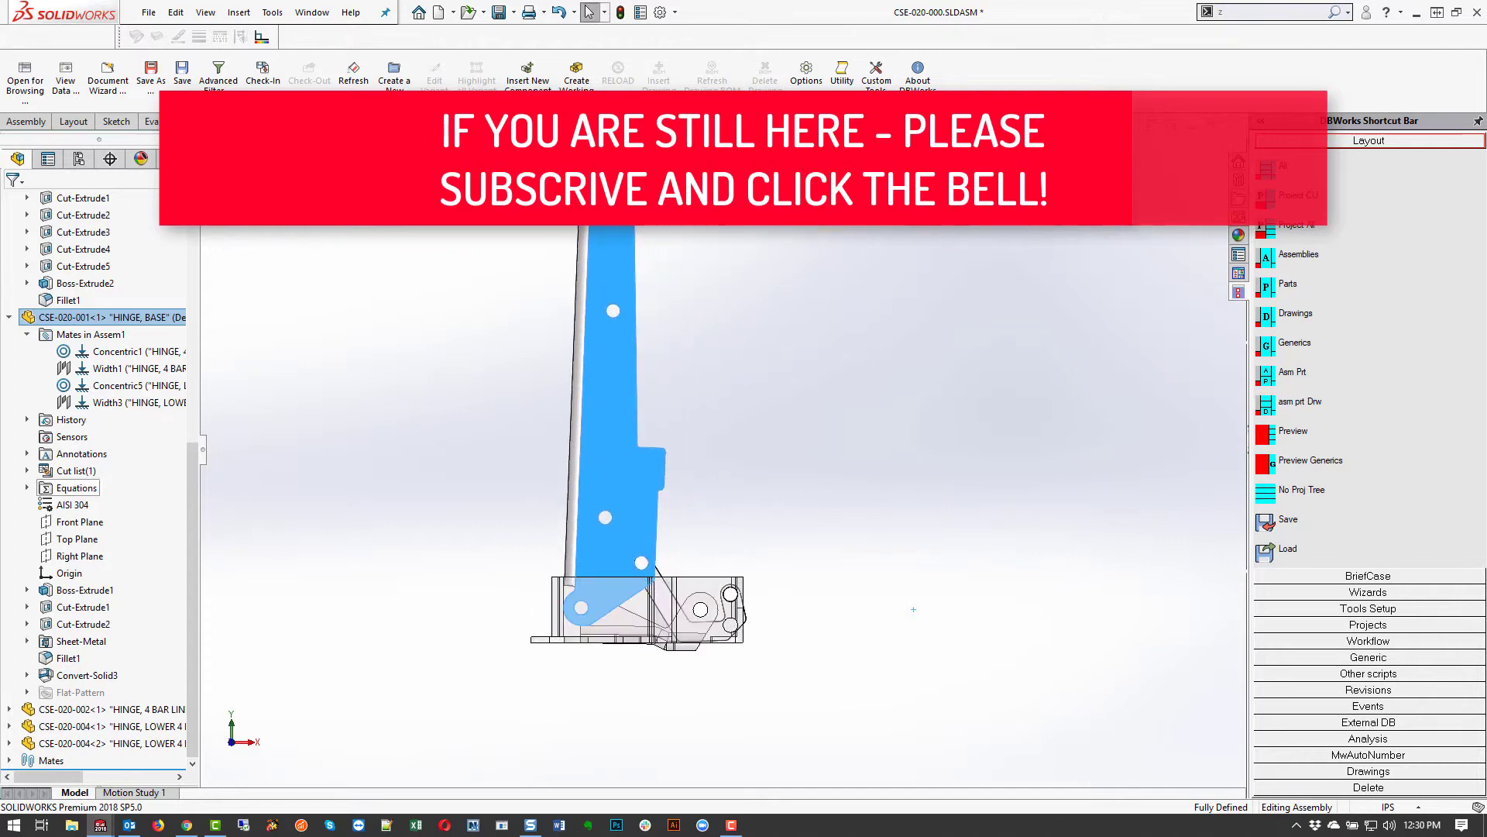